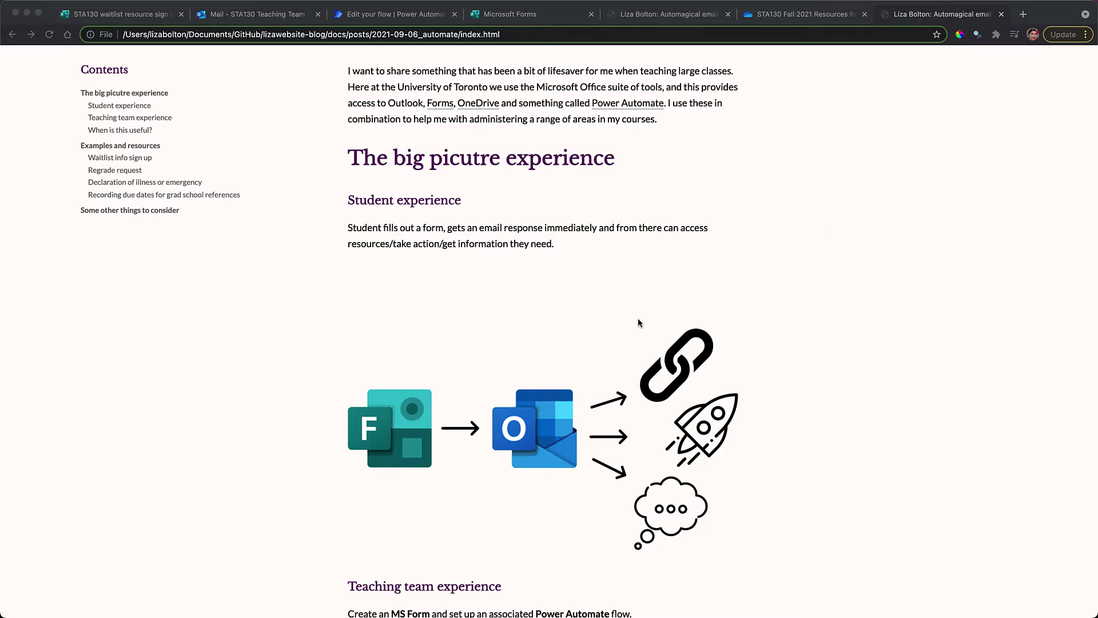
Scroll the blog post to the Teaching team experience section and its Forms-to-Power Automate diagram
scroll(639, 323, down, 3)
scroll(639, 323, up, 2)
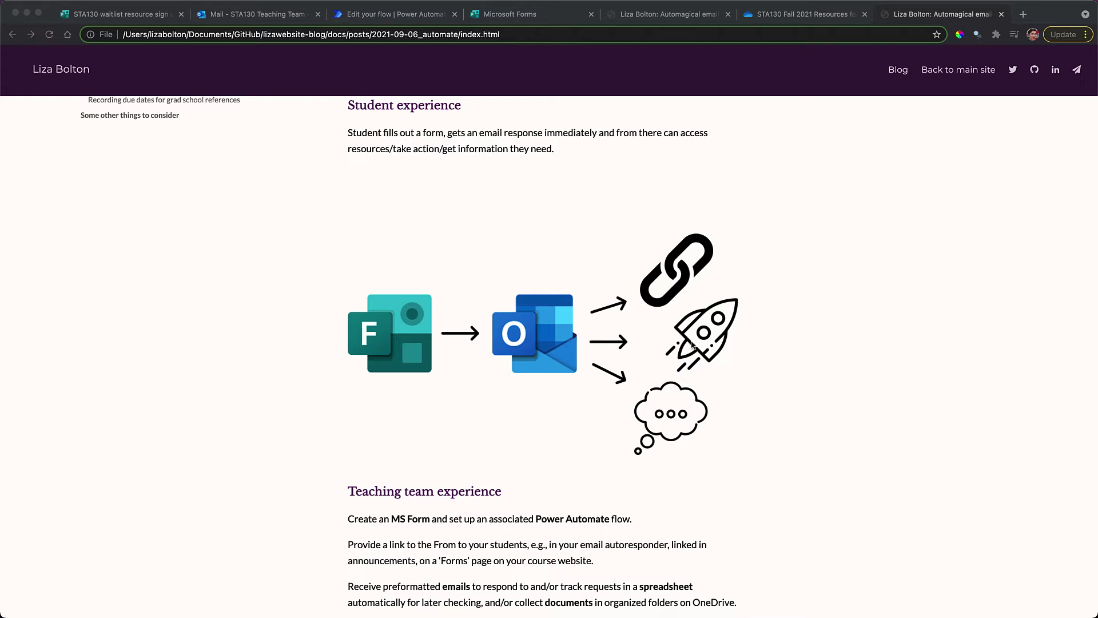
scroll(625, 395, down, 5)
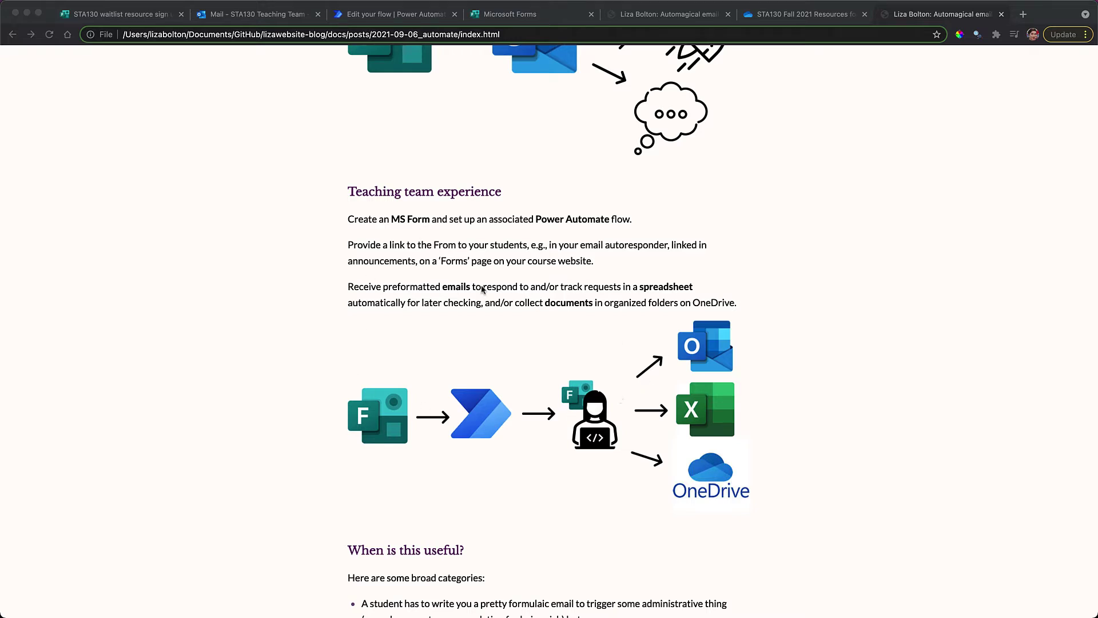
Submit a test waitlist response with a first name, Yes for resource emails, and waitlist number 21
click(131, 17)
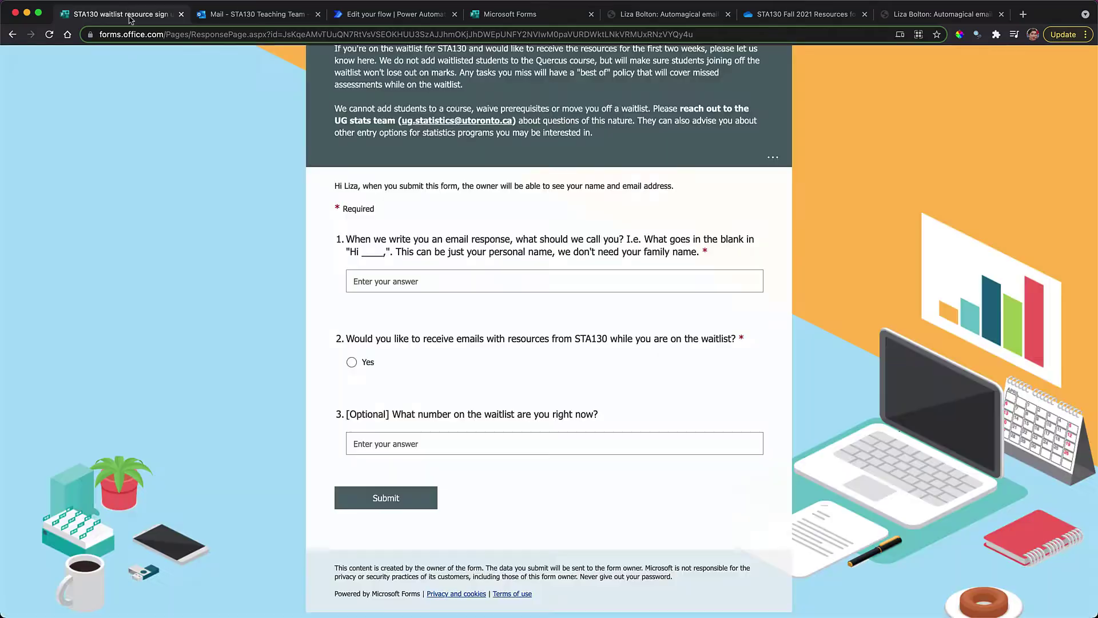
scroll(326, 319, up, 2)
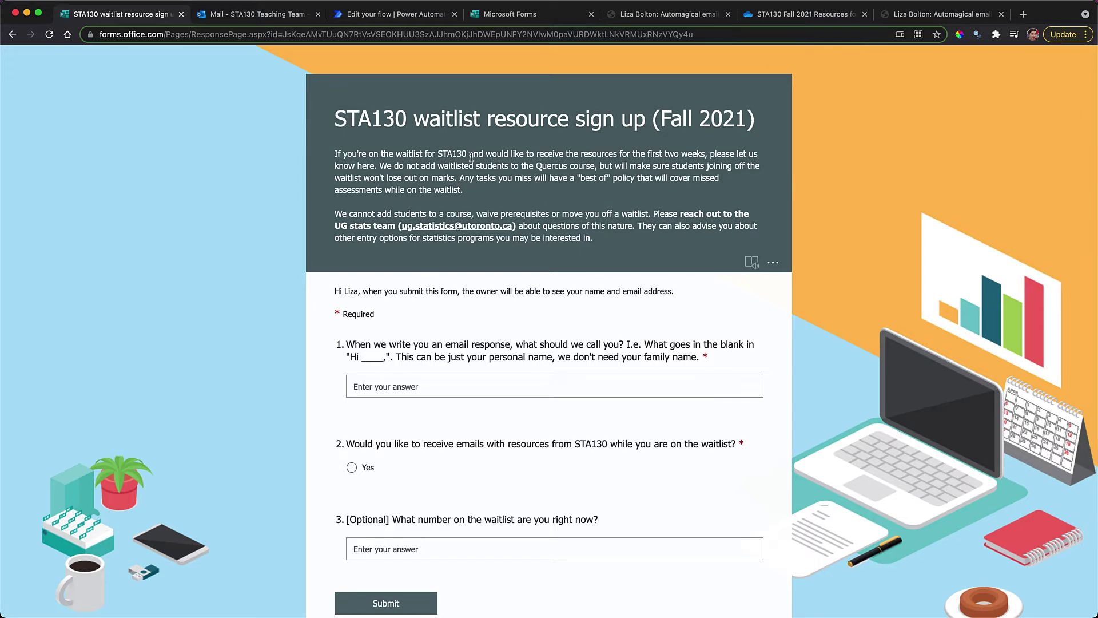
scroll(471, 158, down, 1)
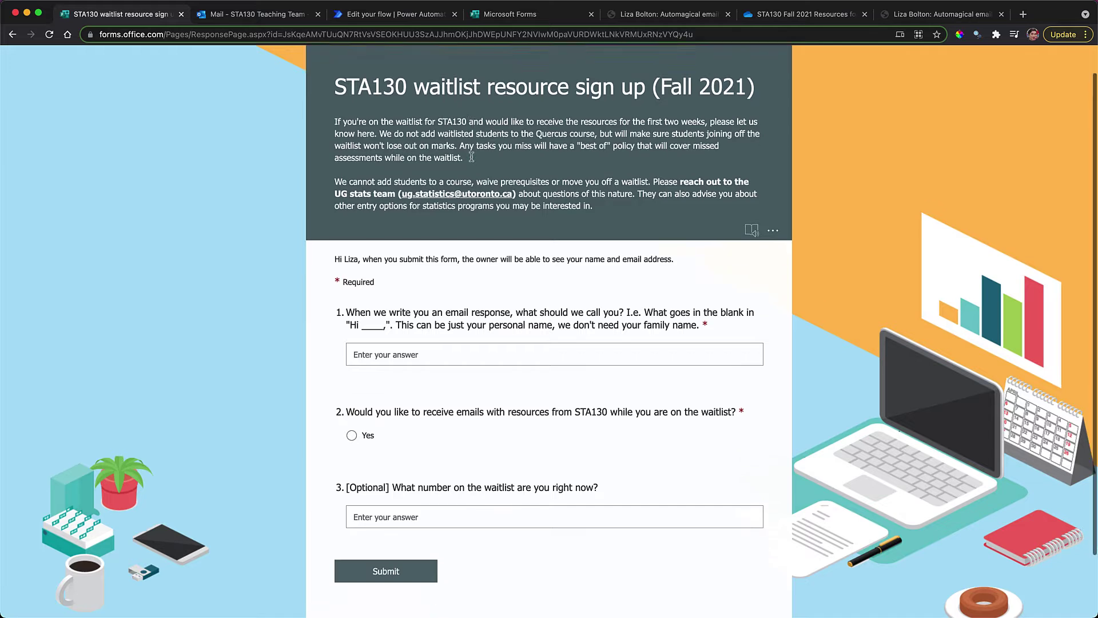
click(379, 346)
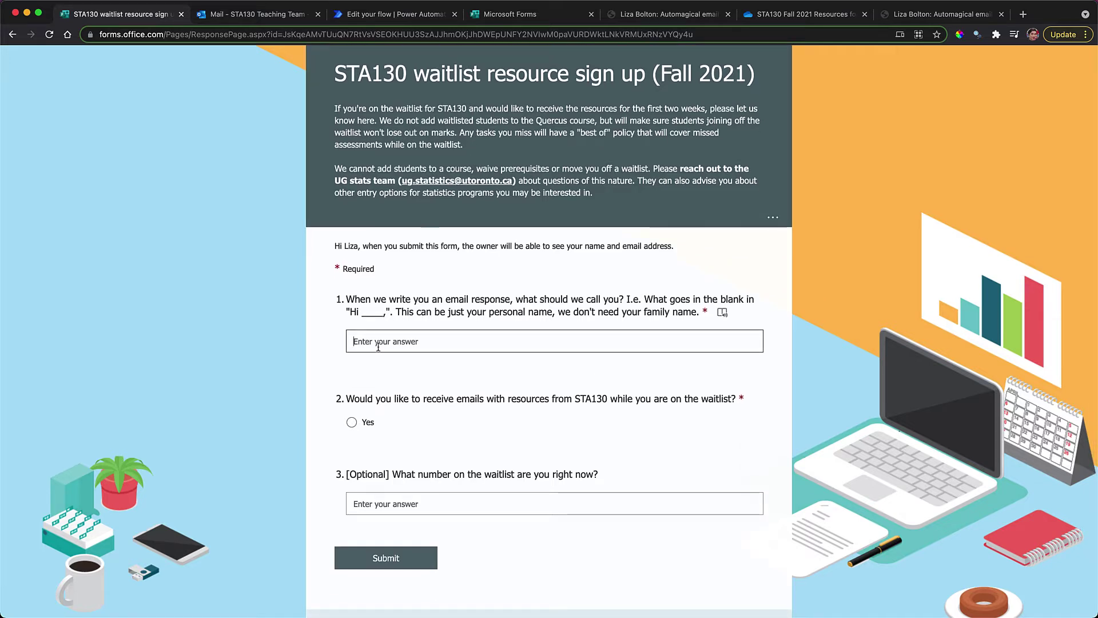
text(Liza)
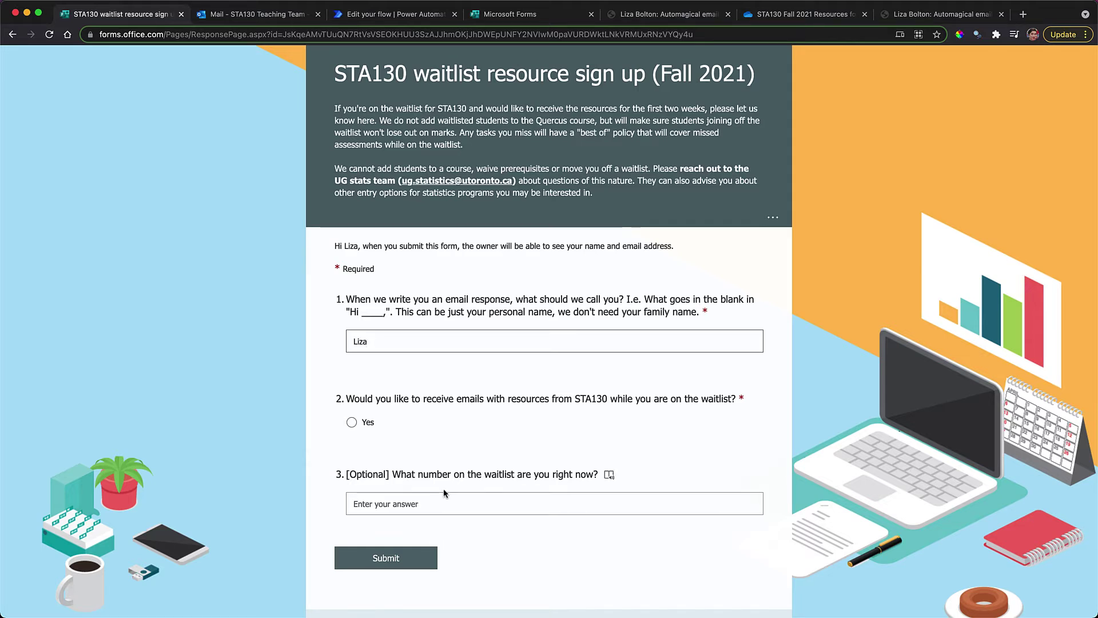
click(365, 423)
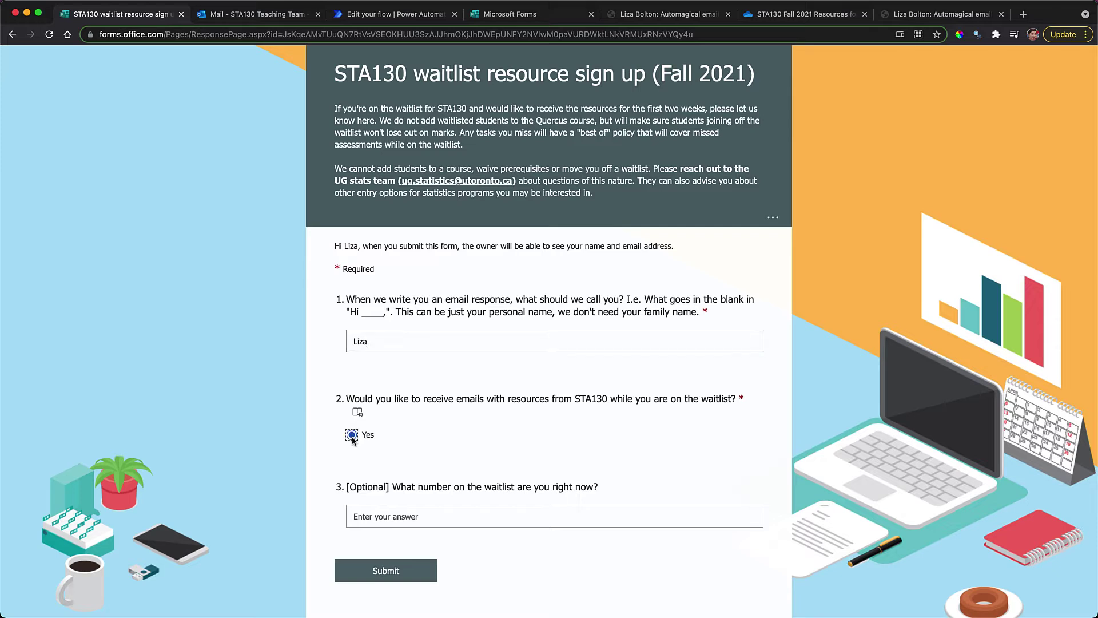
click(399, 512)
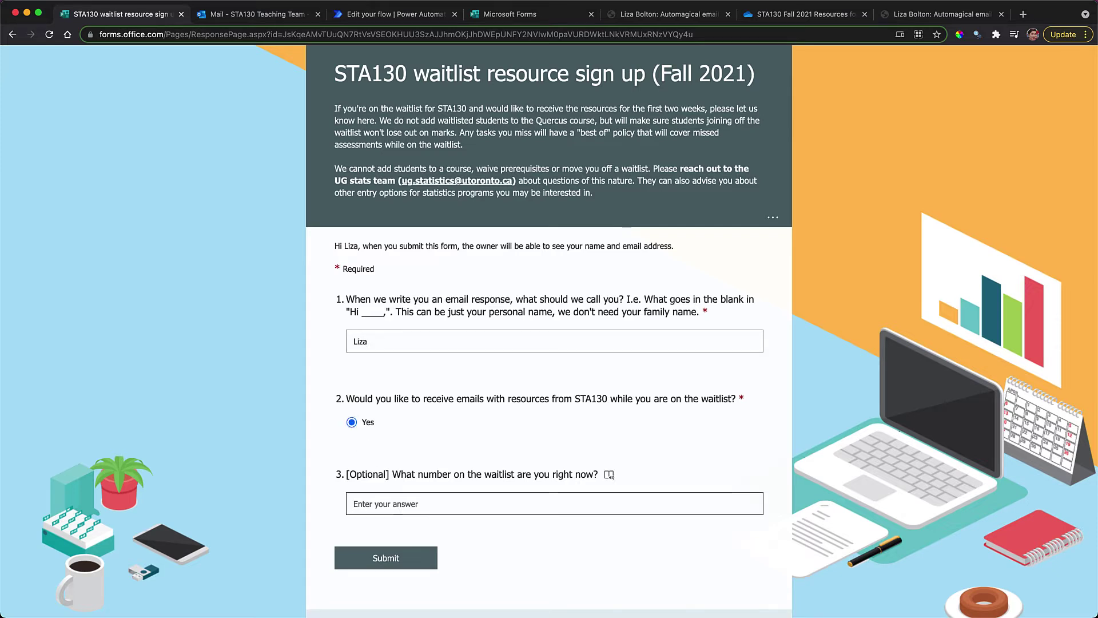
text(21)
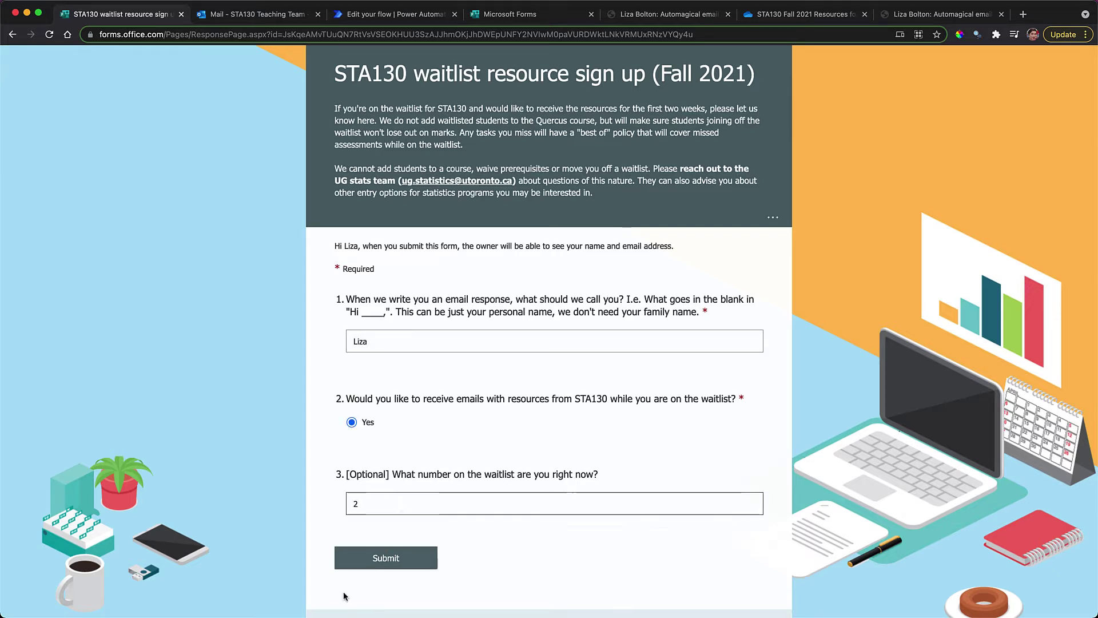
click(353, 563)
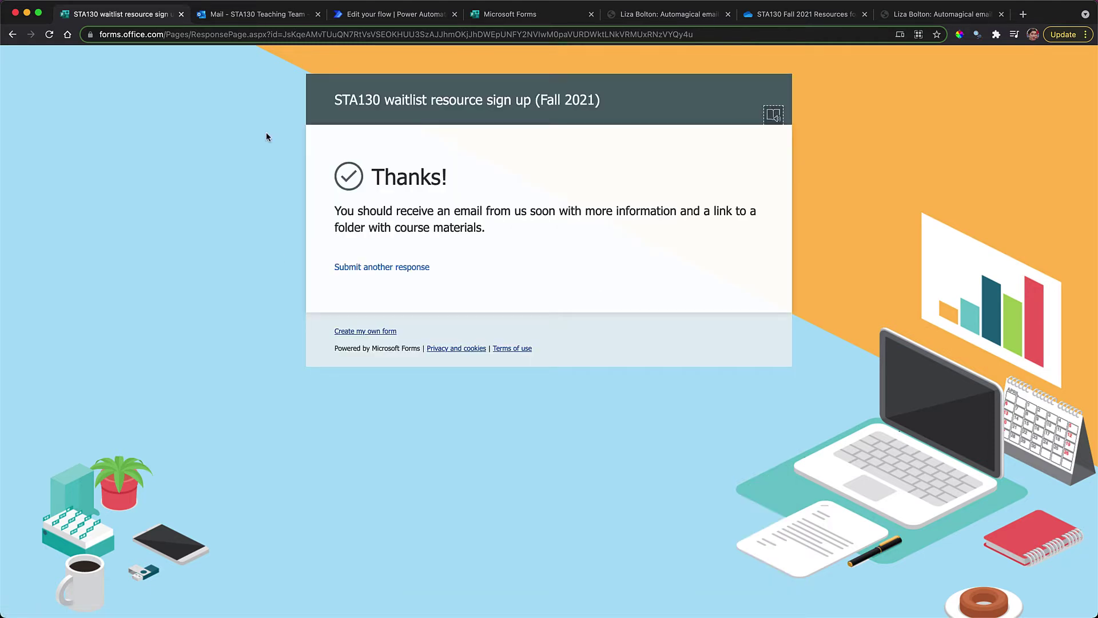
View the sent STA130 waitlist email with its automatic reply expanded, then go back to the blog post
click(228, 22)
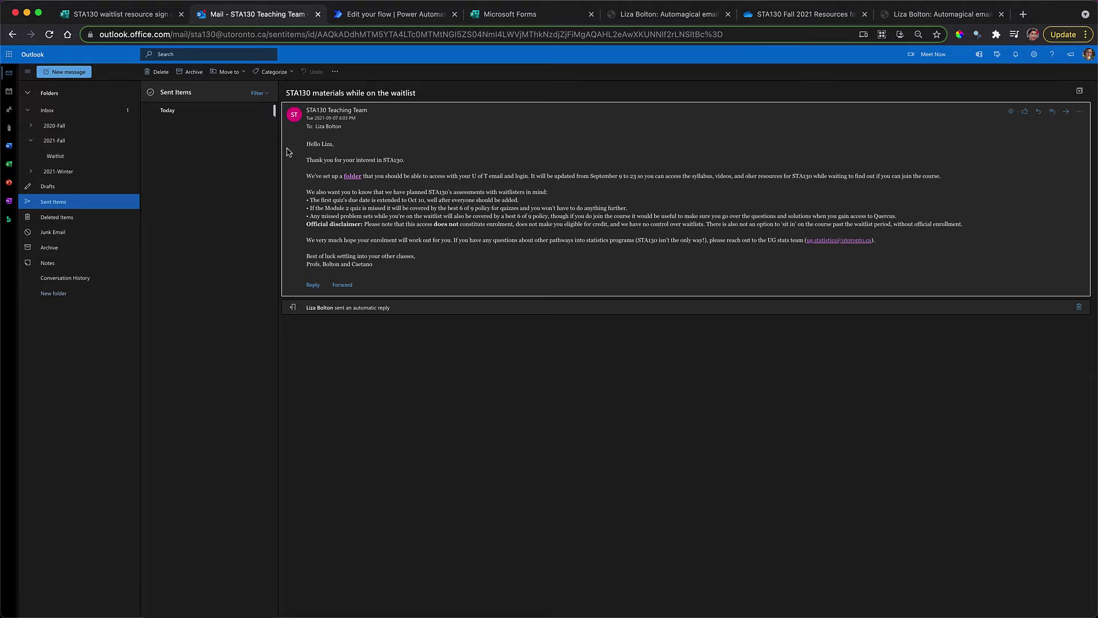
click(351, 307)
scroll(521, 410, down, 5)
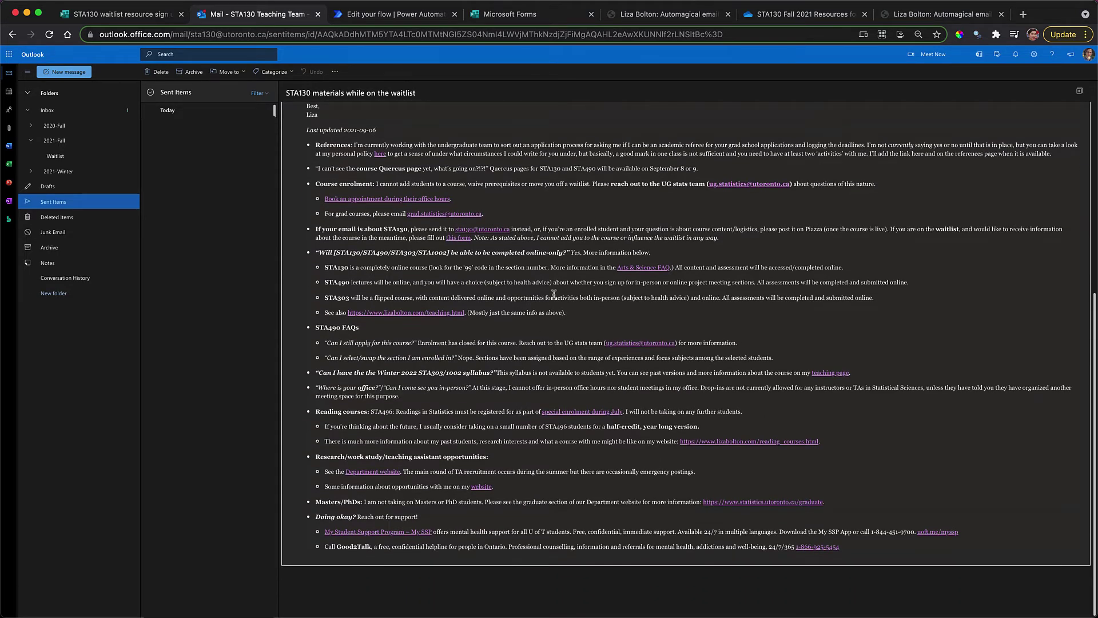
scroll(553, 294, up, 5)
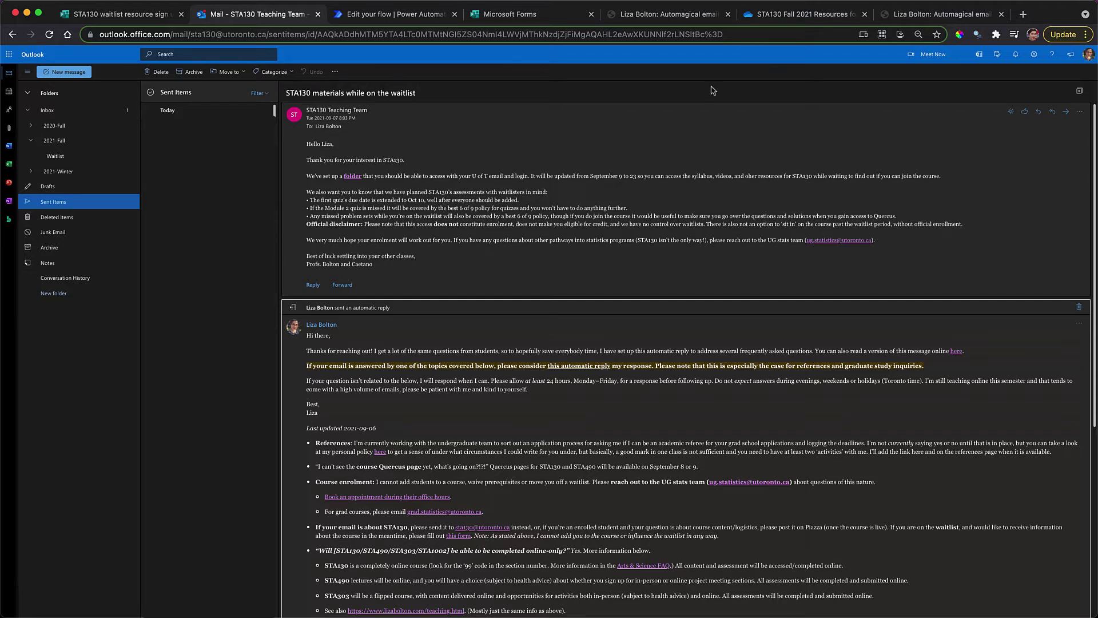
click(916, 15)
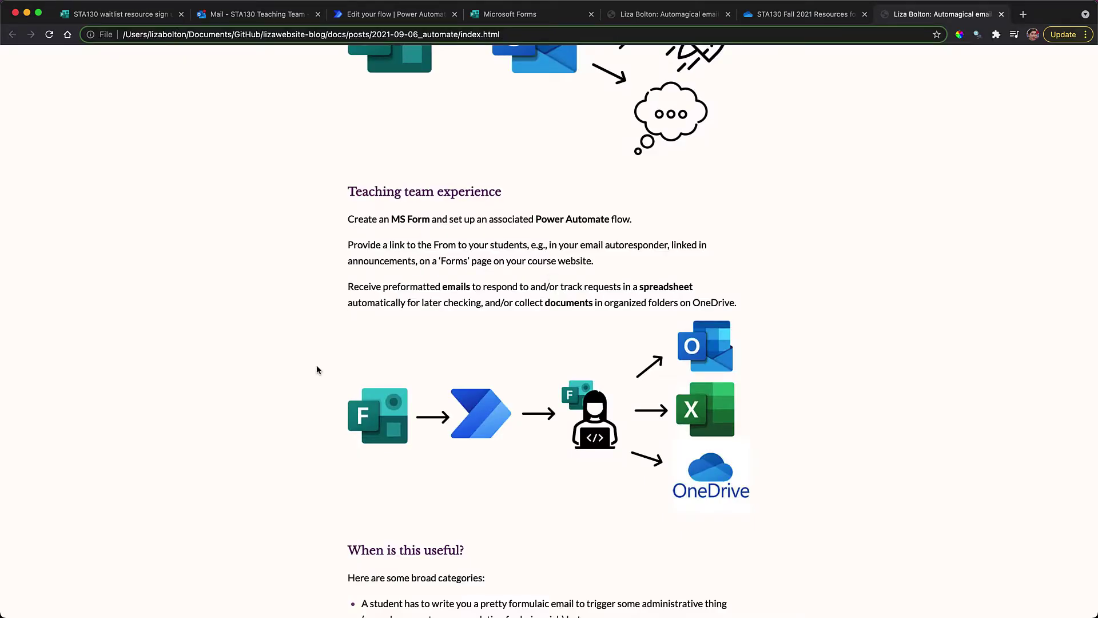
scroll(317, 366, down, 2)
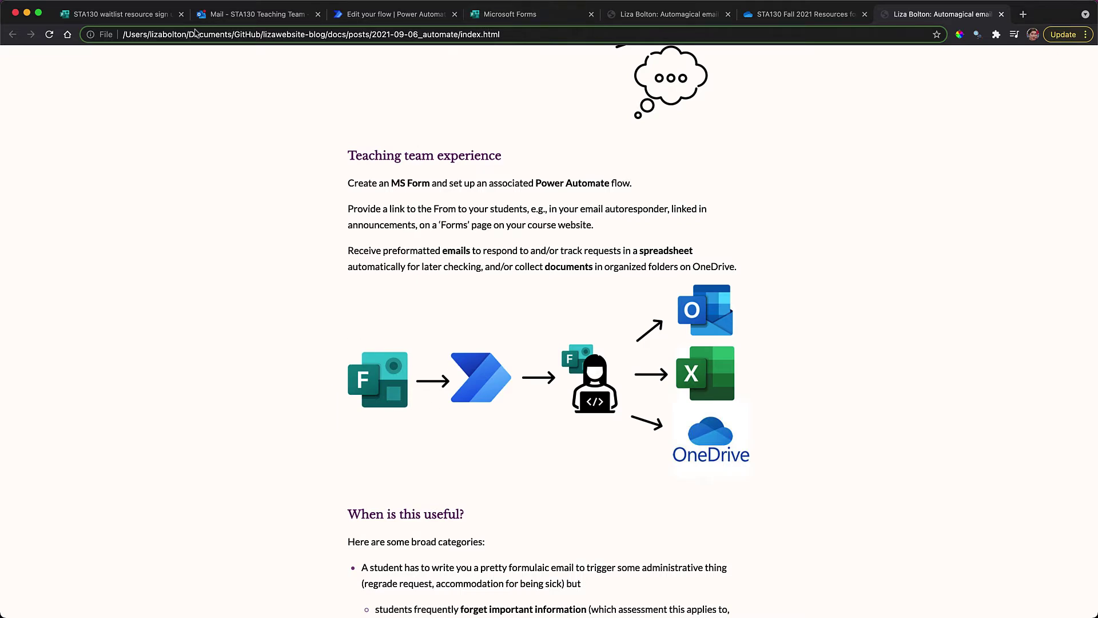
click(130, 18)
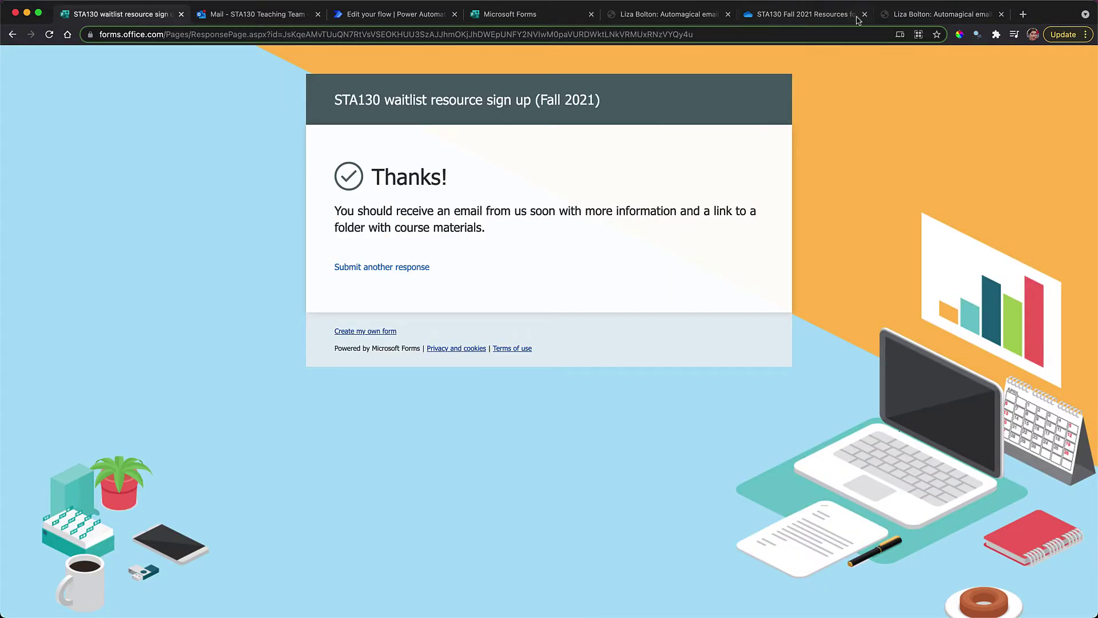
click(908, 18)
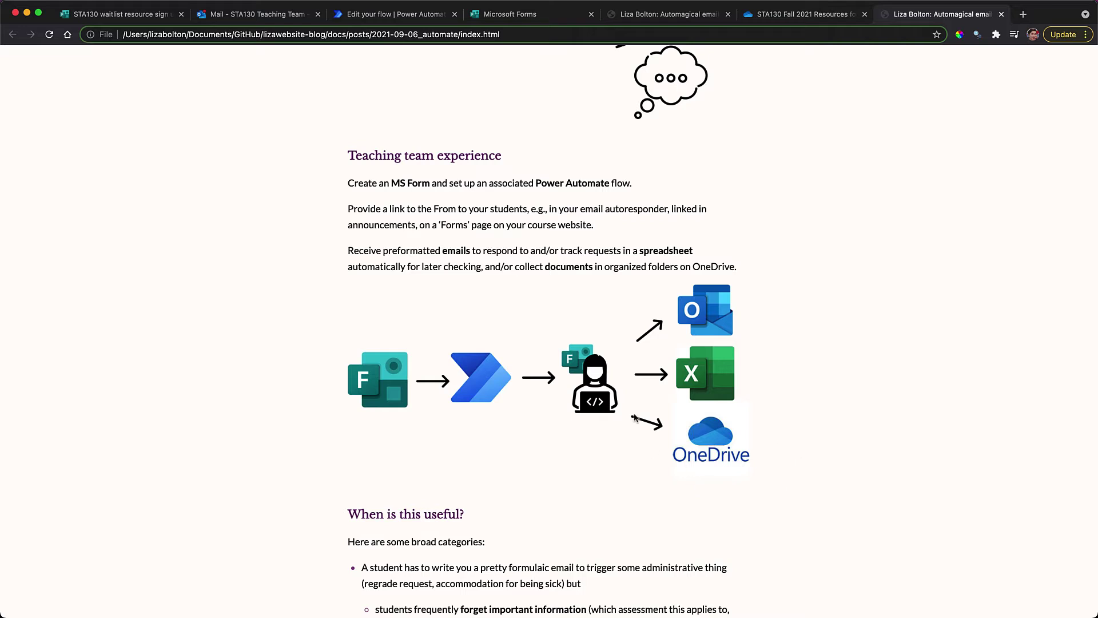
Scroll past the diagram to the blog's 'When is this useful?' use cases
scroll(551, 394, up, 5)
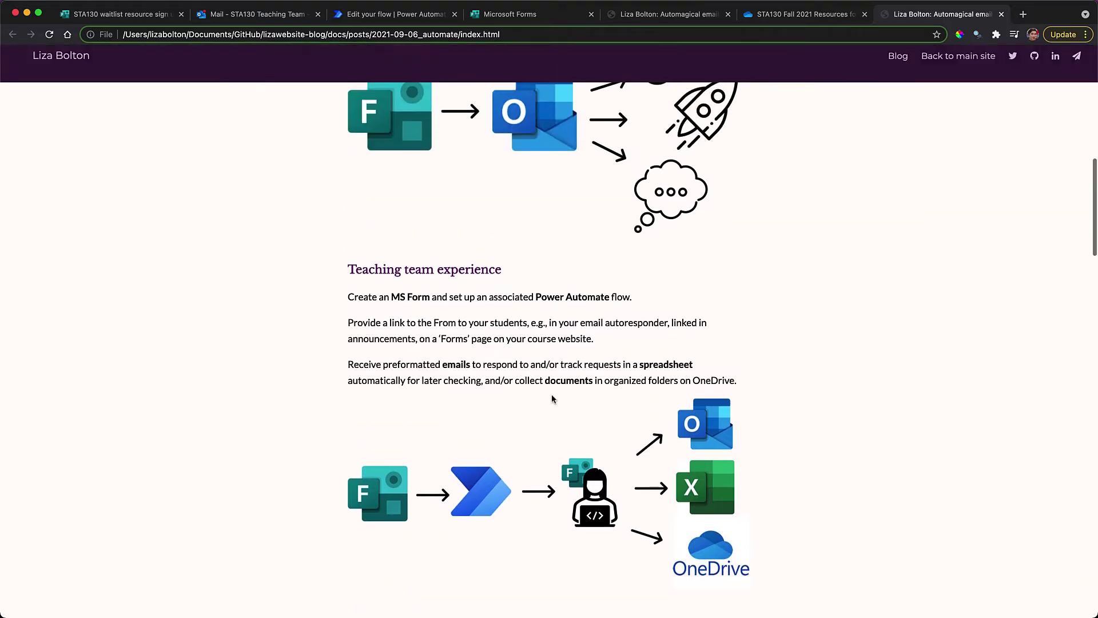
scroll(553, 394, down, 1)
scroll(552, 393, down, 4)
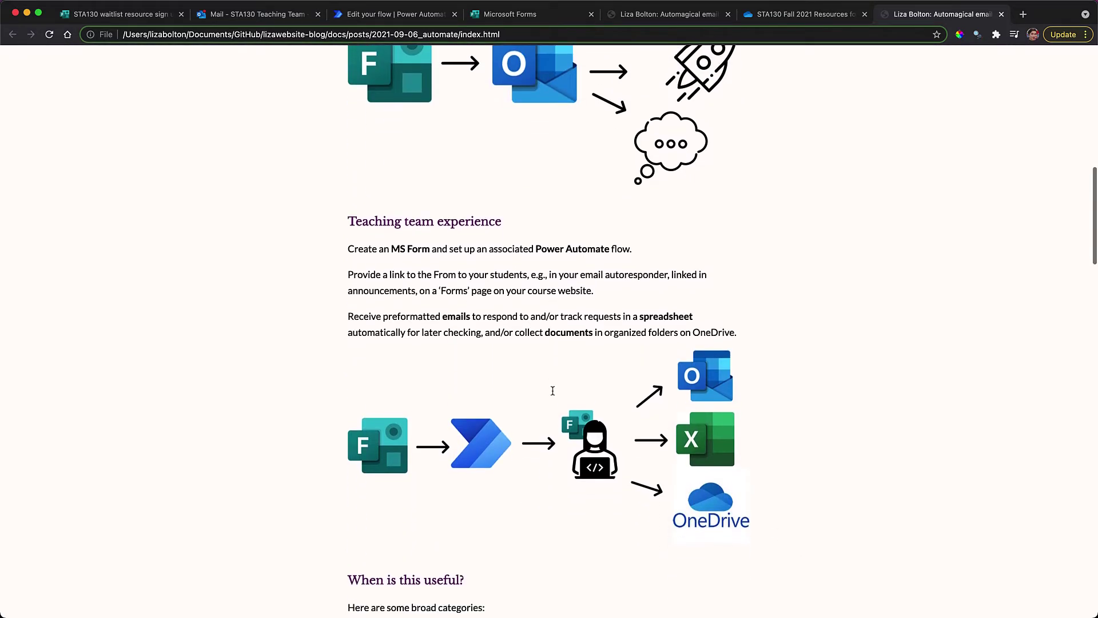
scroll(553, 393, down, 7)
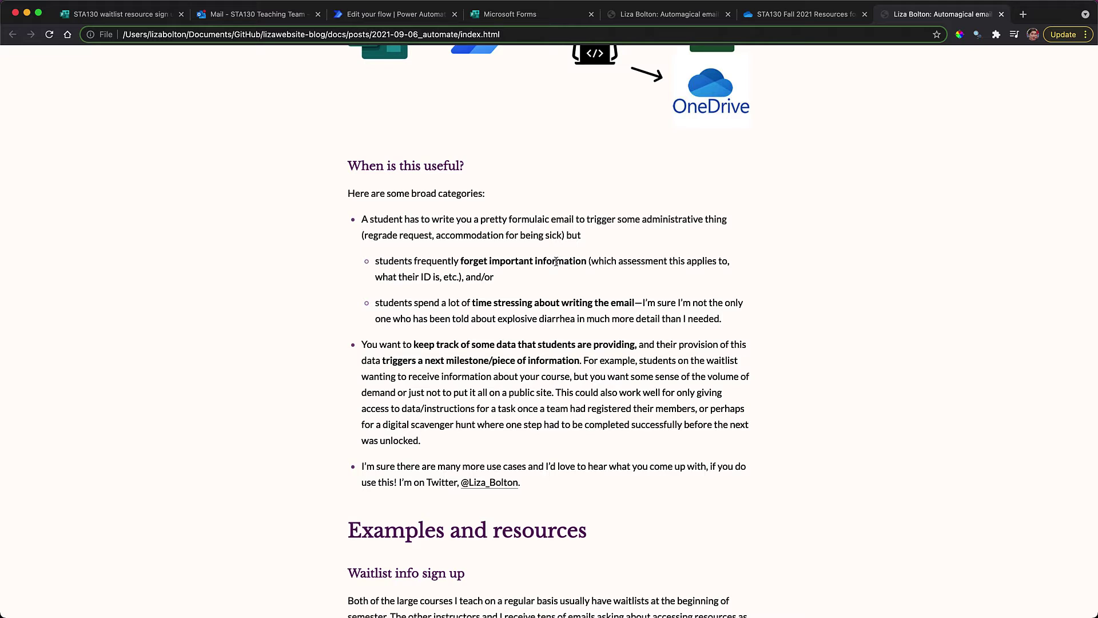
Scroll to the Waitlist info sign up example, then view the waitlist form's response summary
scroll(555, 261, down, 5)
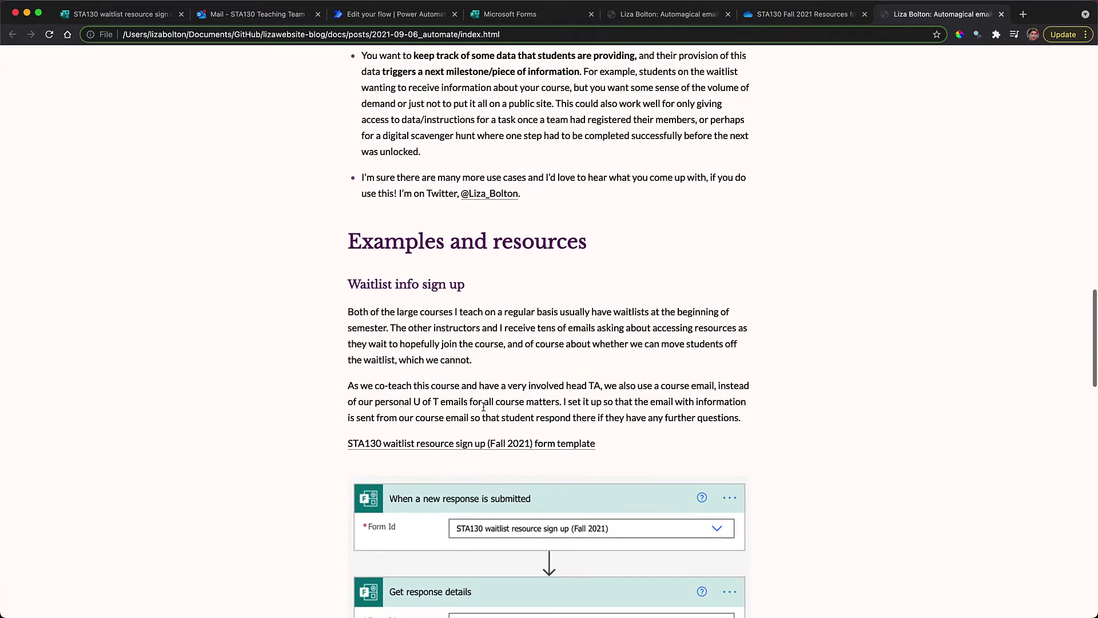
scroll(484, 407, down, 3)
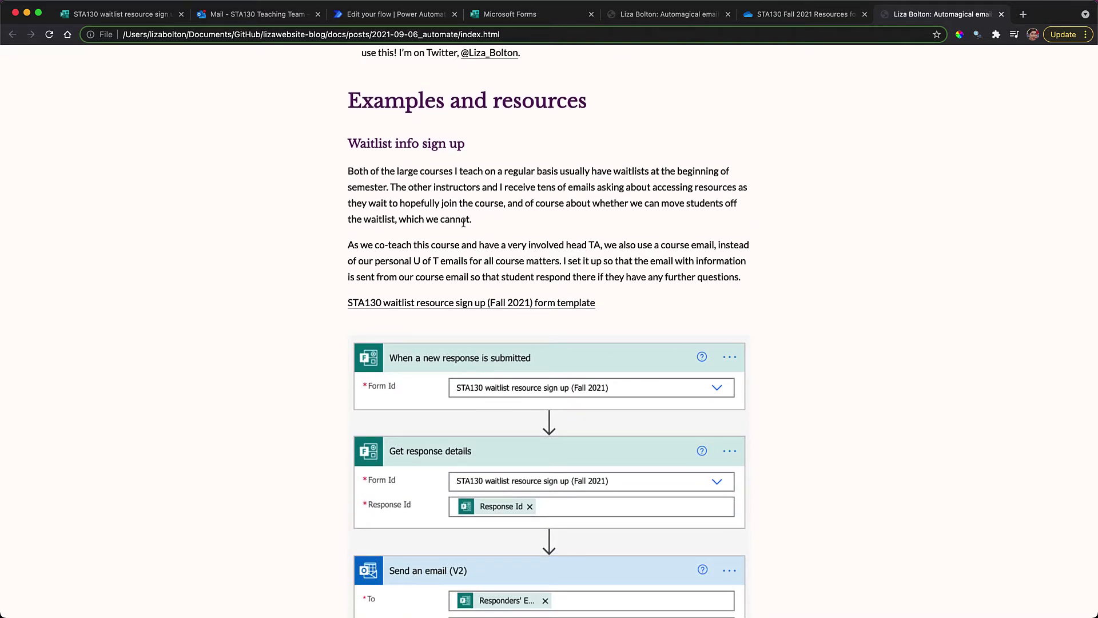
click(369, 16)
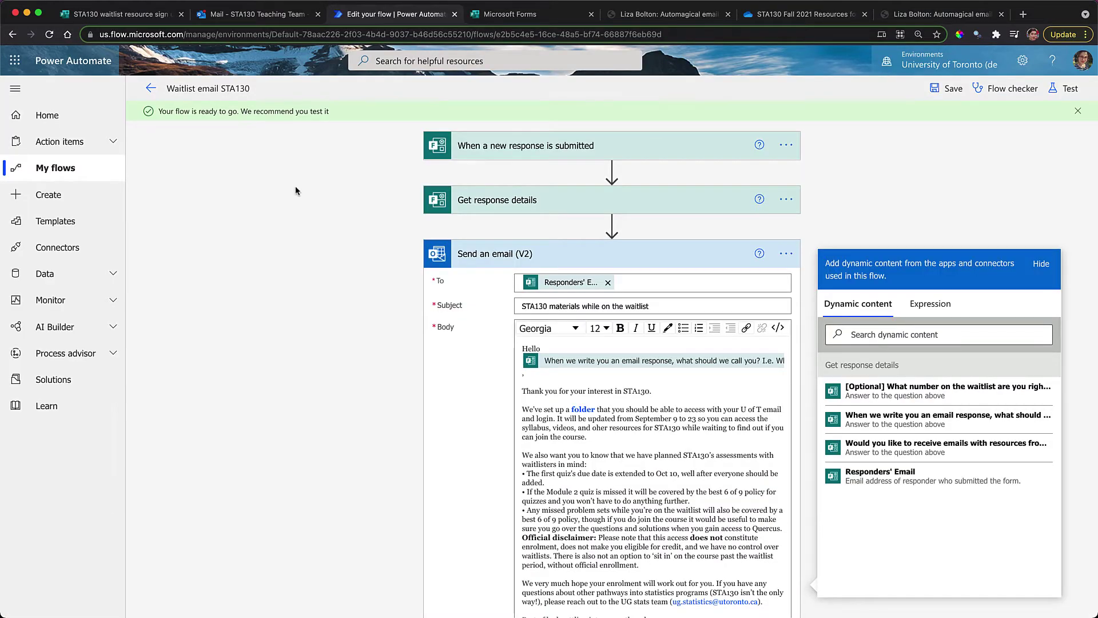
click(489, 14)
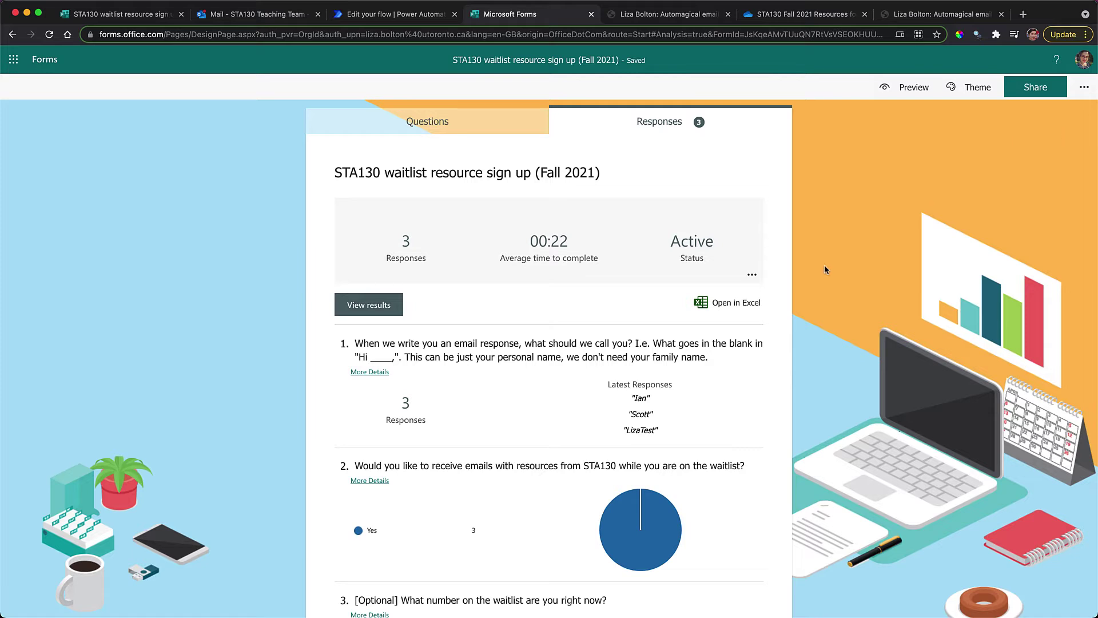
Show the waitlist form's Settings panel with its 23/09/2021 end date, then return to the flow
click(1082, 91)
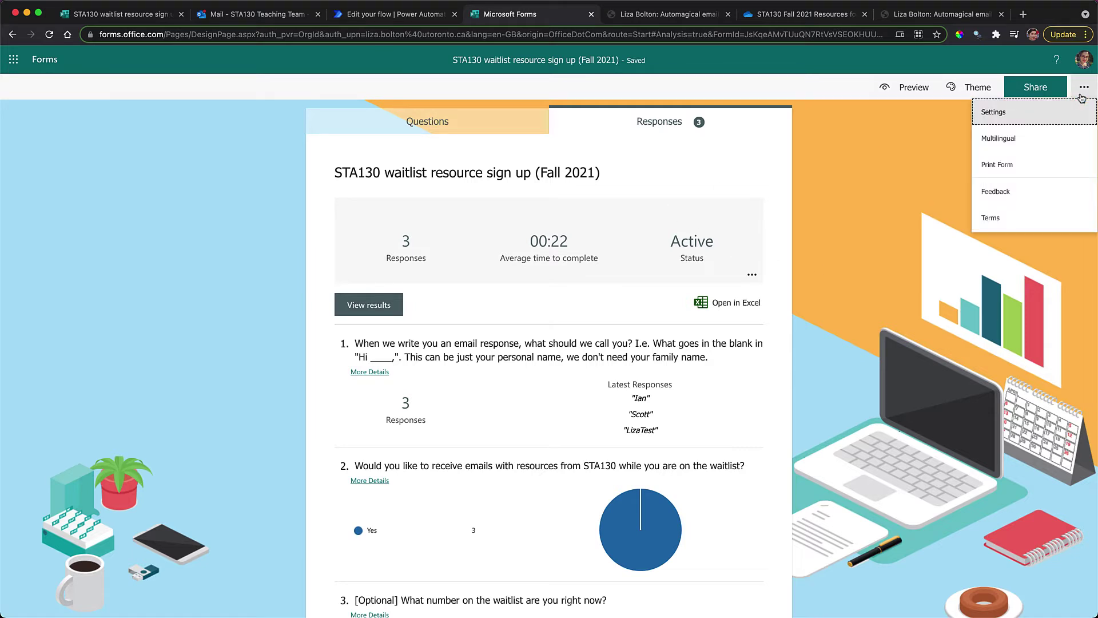
click(1030, 114)
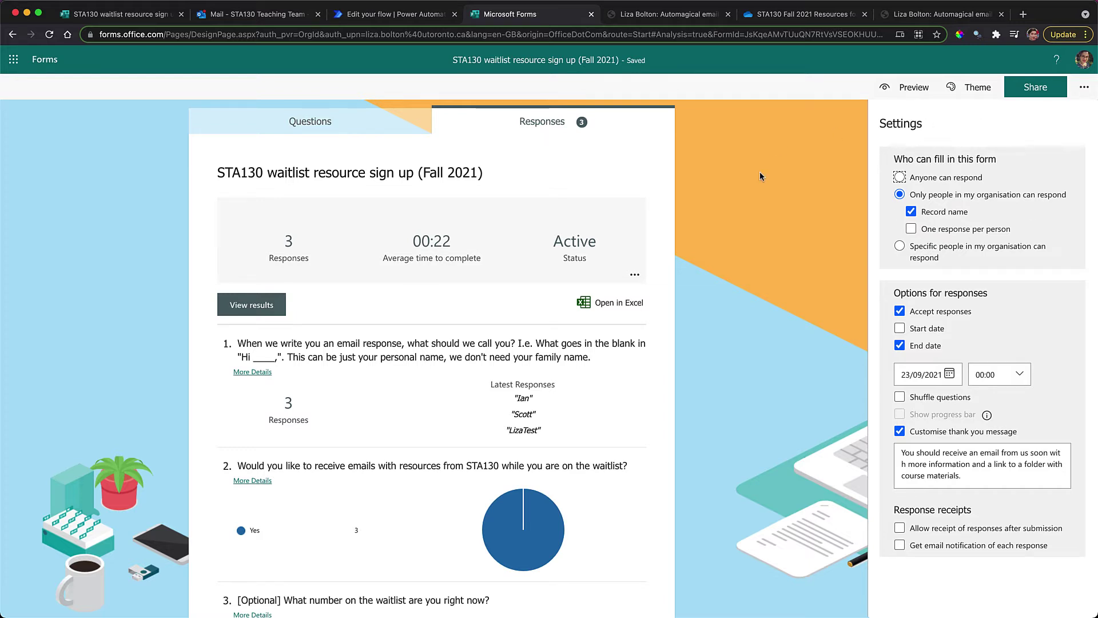
click(391, 15)
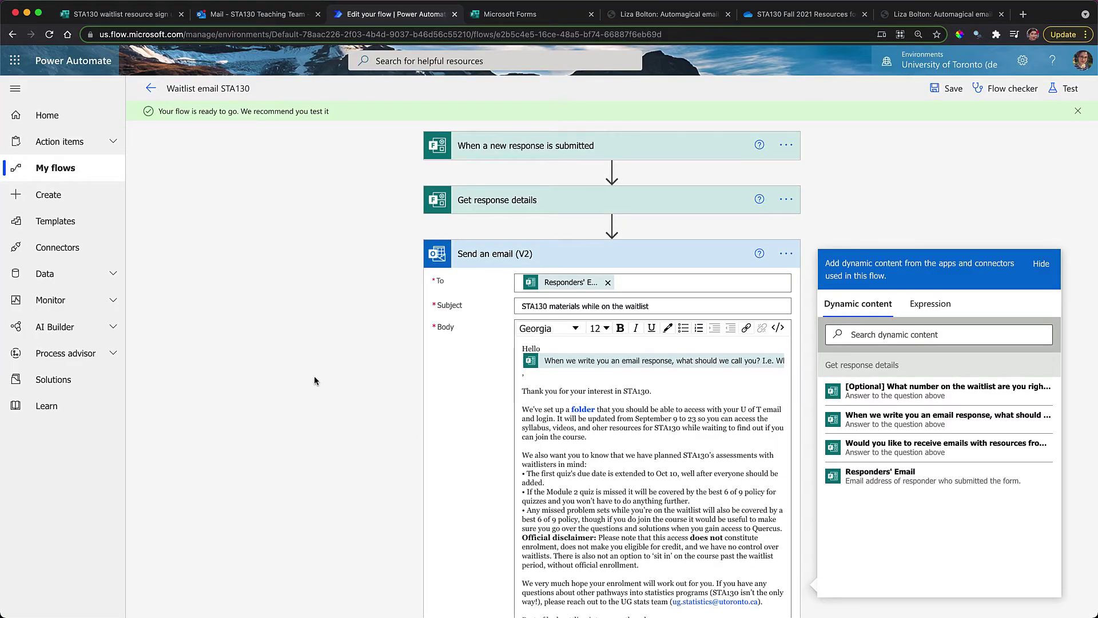
Reopen Waitlist email STA130 from My flows in the editor and expand its form trigger
click(486, 156)
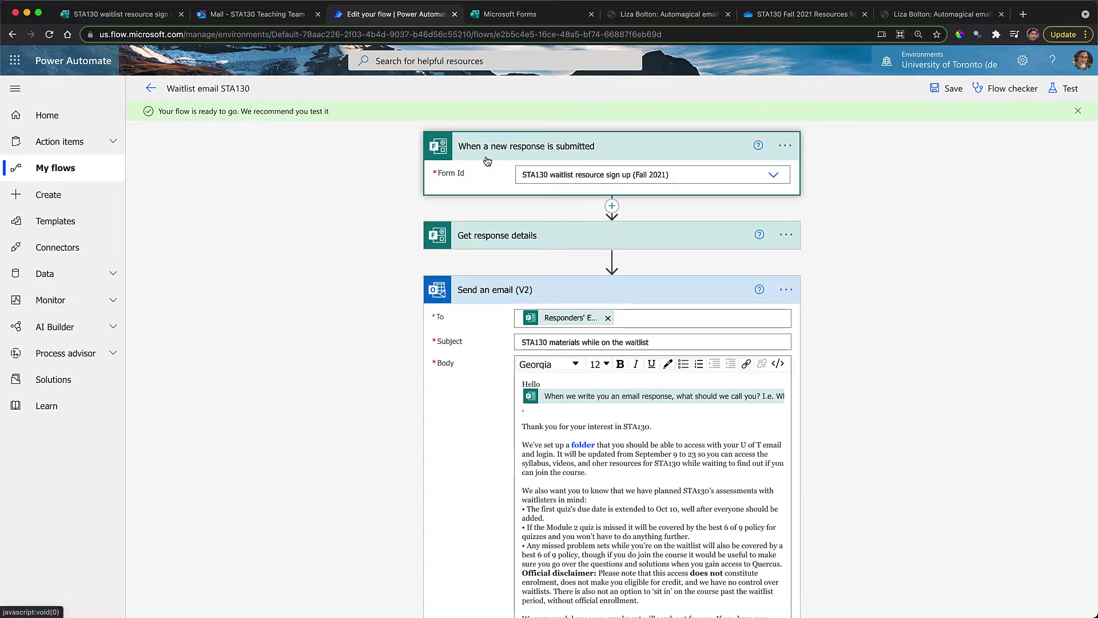
click(50, 168)
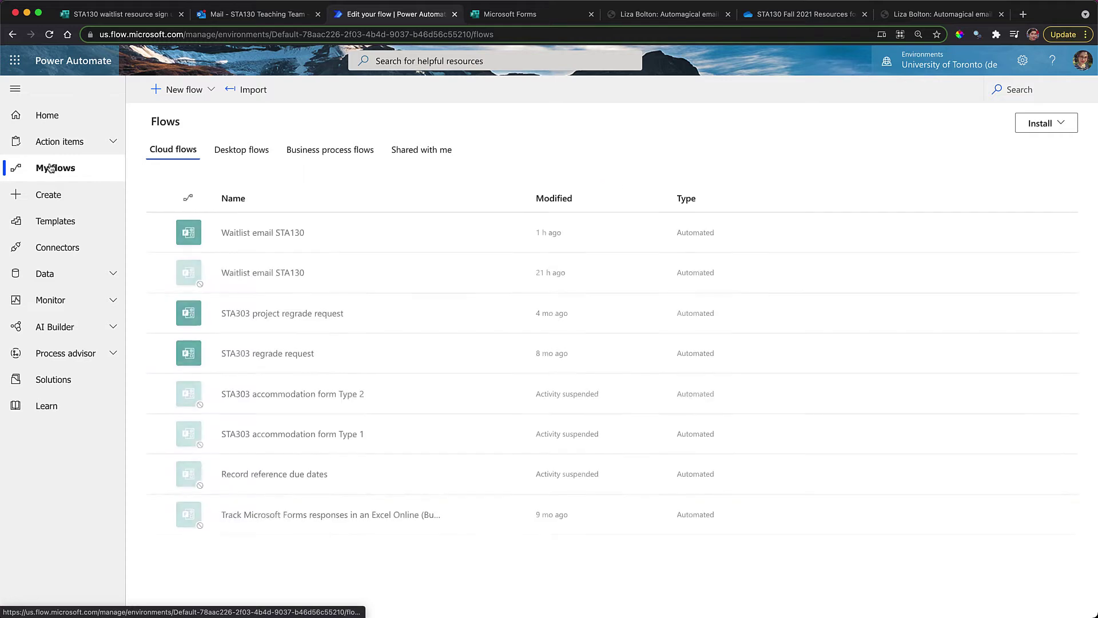
click(242, 232)
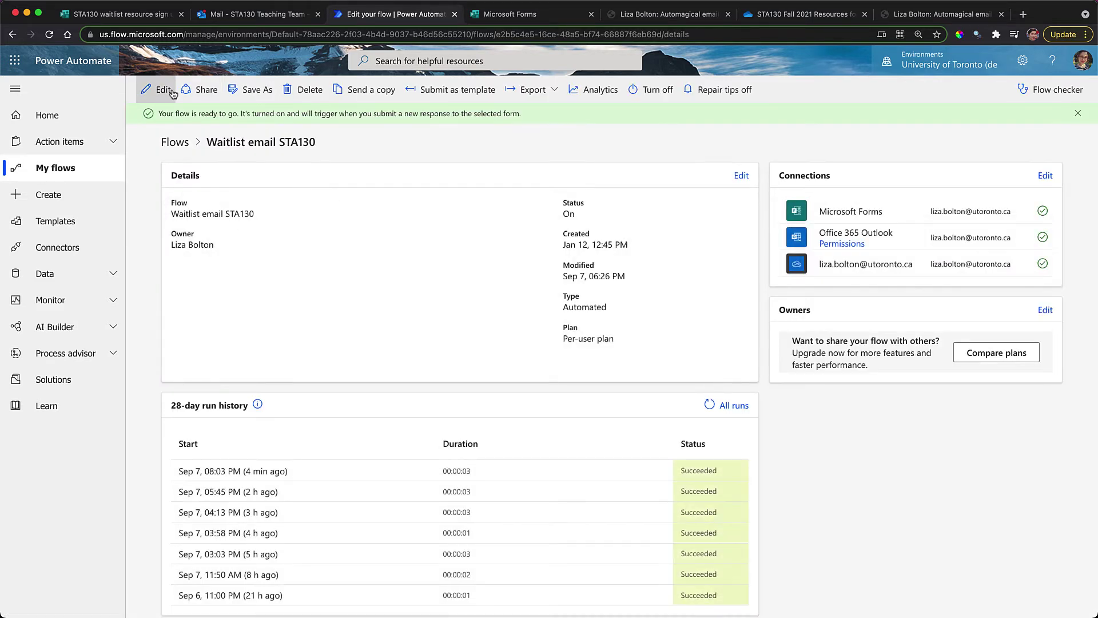
click(164, 90)
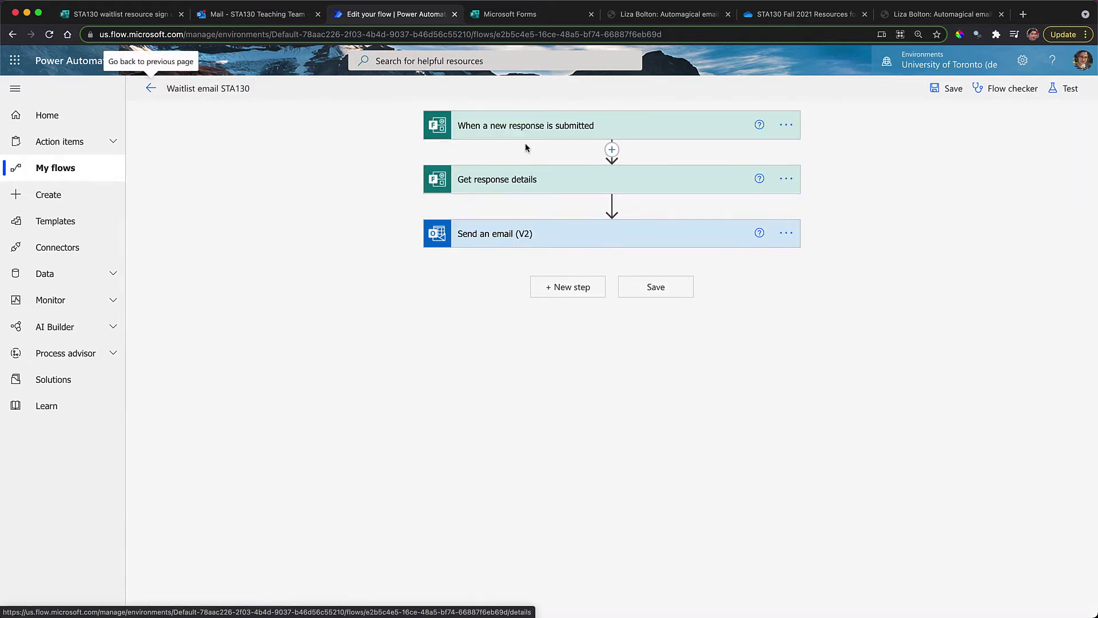
click(523, 127)
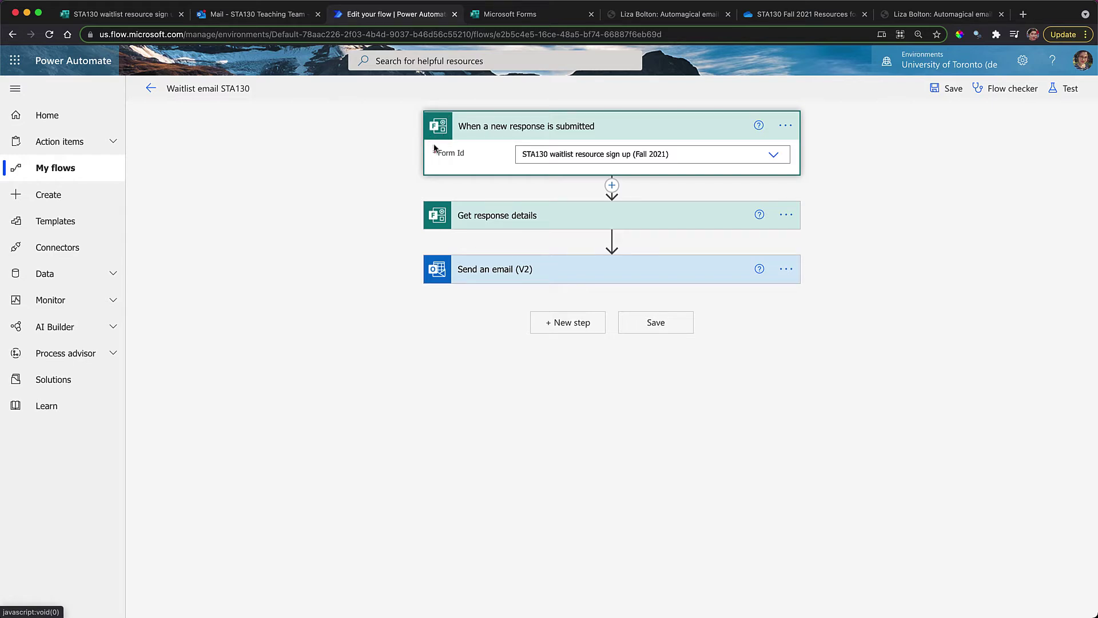
click(570, 154)
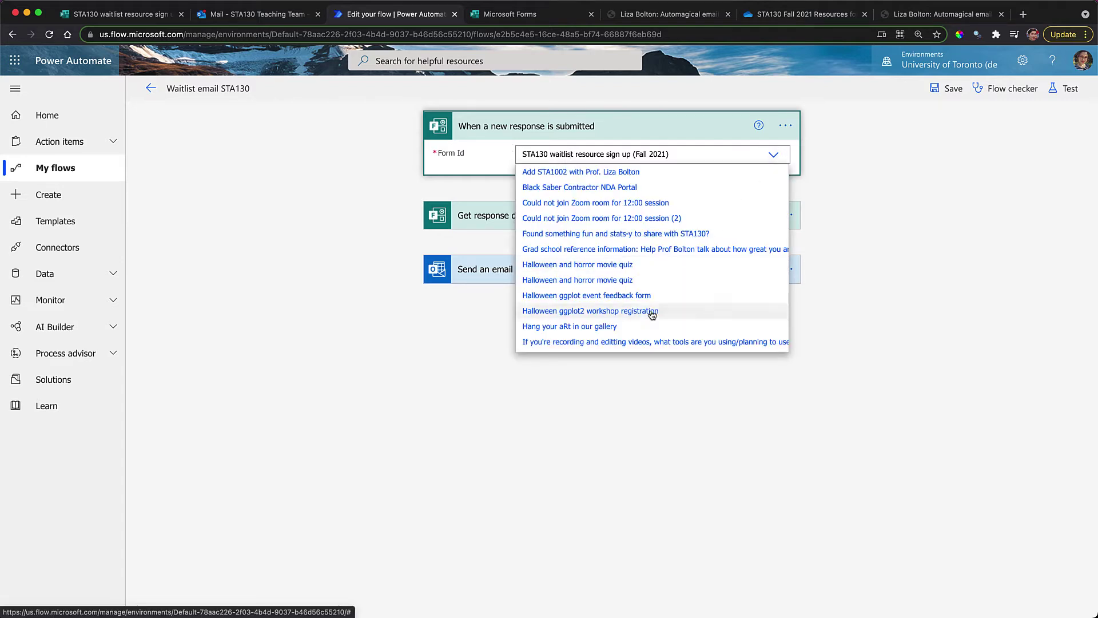
click(495, 157)
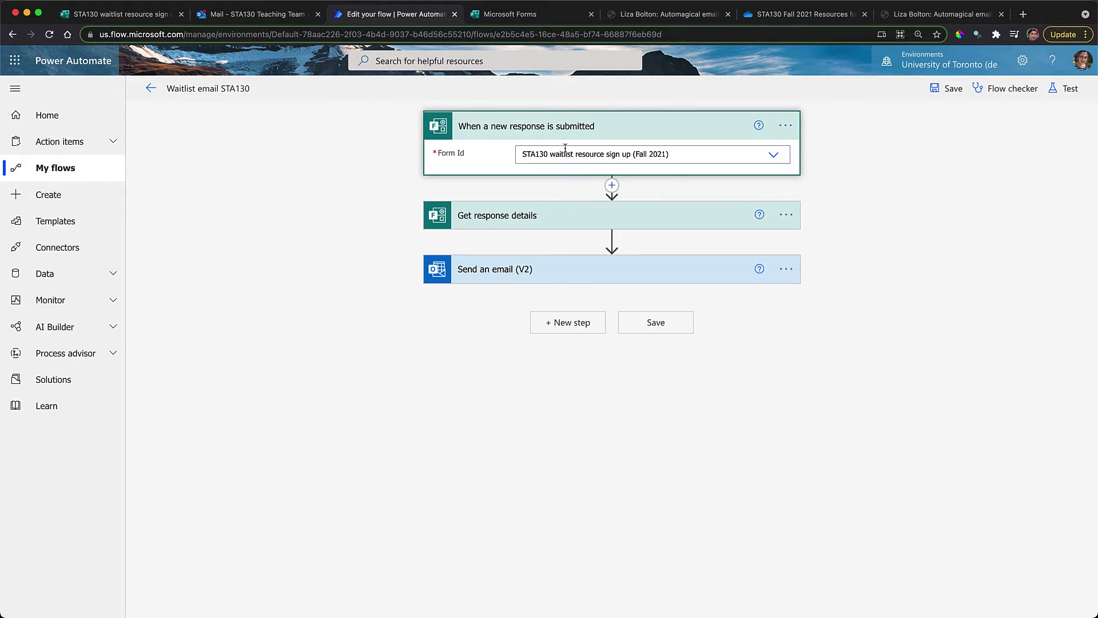
Expand Get response details to show the STA130 waitlist form and the trigger's Response Id
click(620, 215)
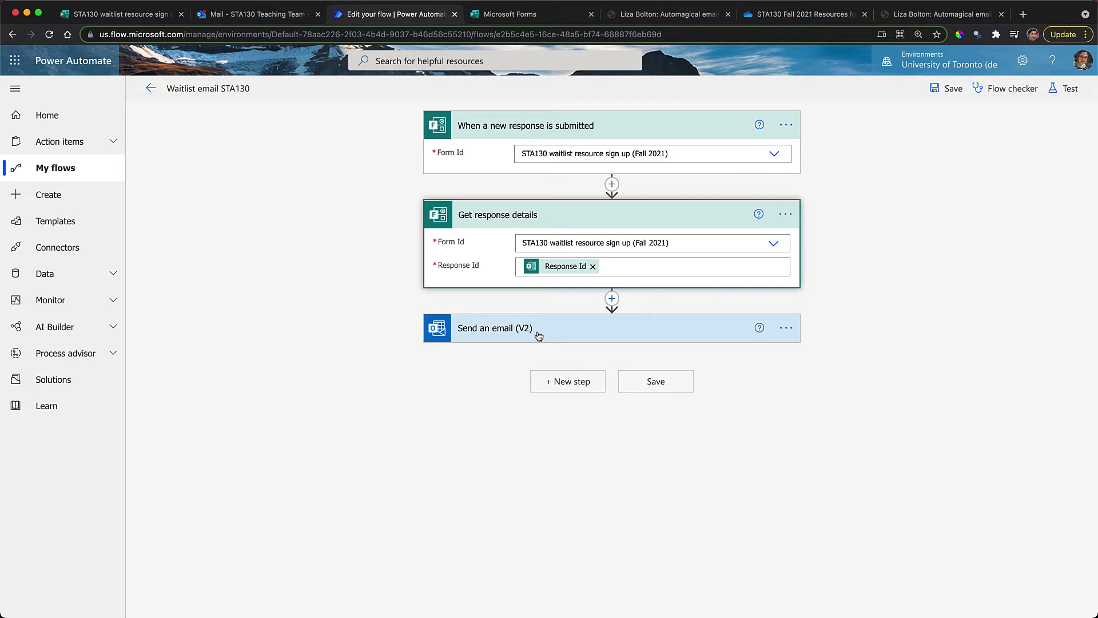
Expand Send an email (V2) and reset its To field to the Responders' Email dynamic content
click(538, 335)
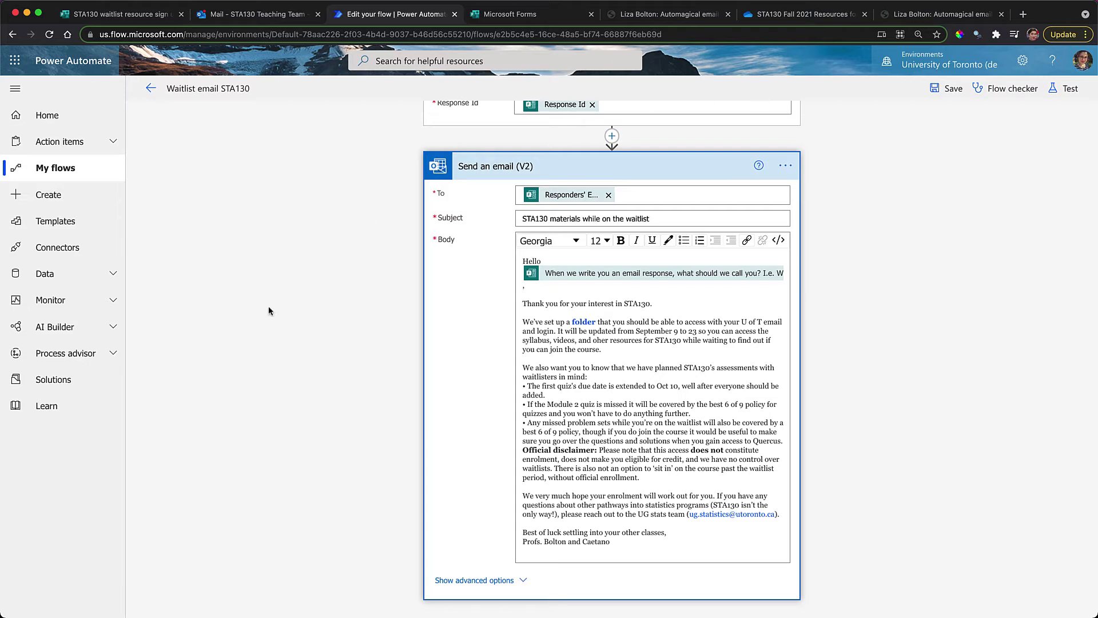
click(608, 195)
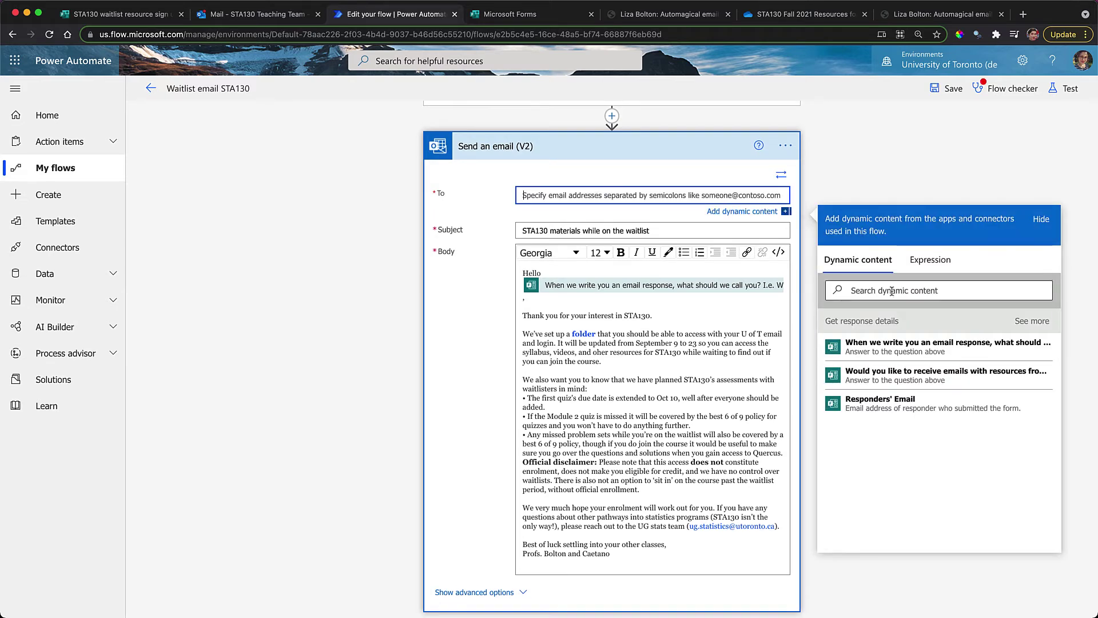
click(884, 403)
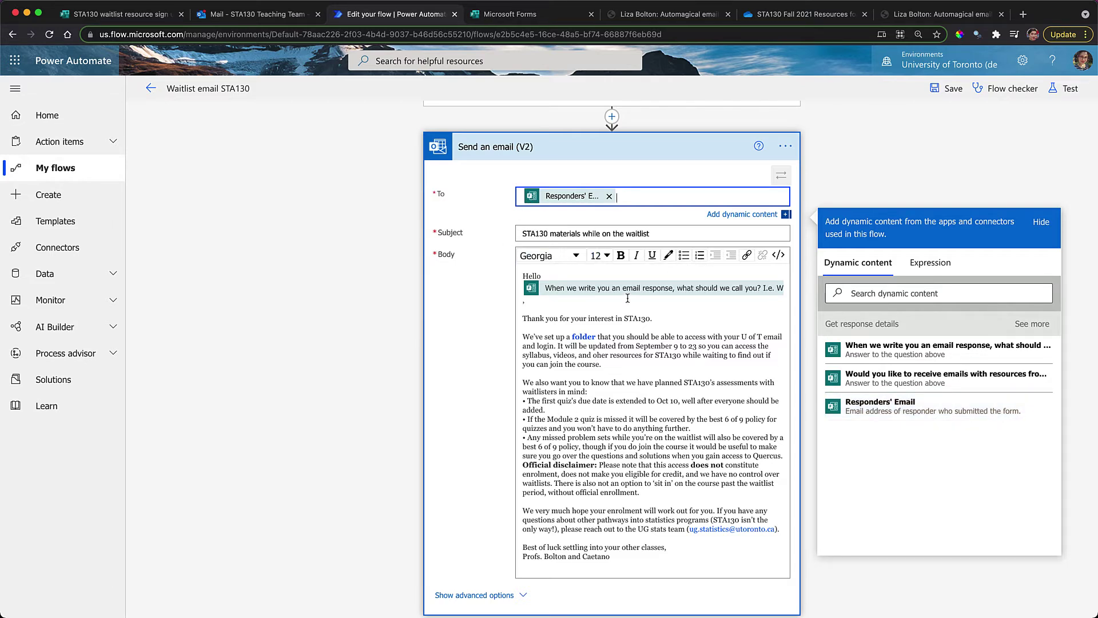
Insert a blank line before the 'Official disclaimer' paragraph in the email body
scroll(624, 355, down, 2)
scroll(617, 435, up, 3)
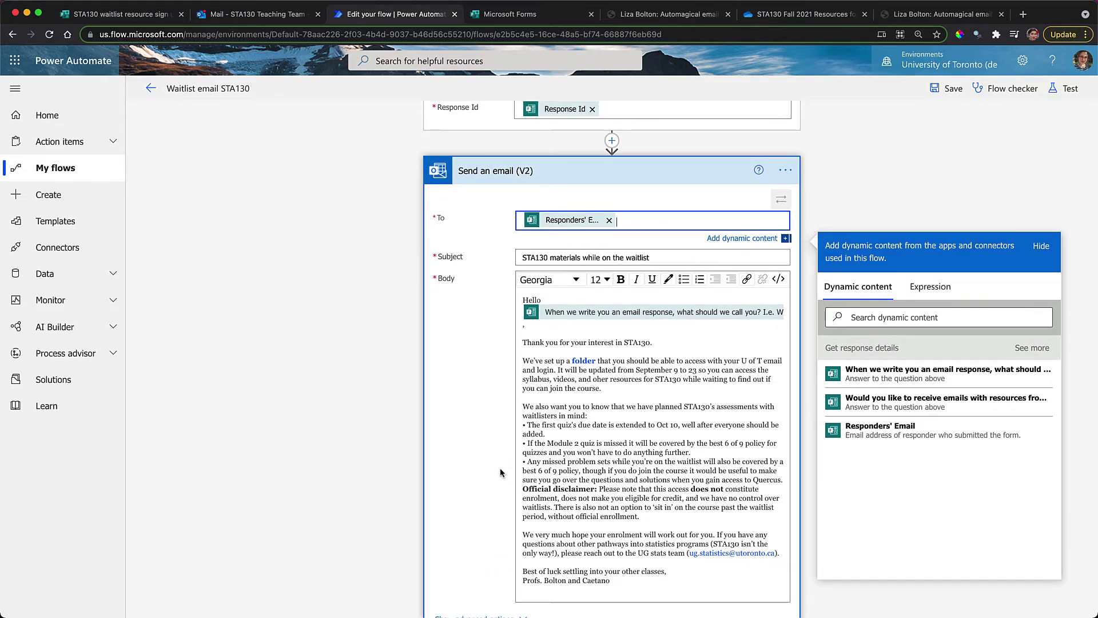
click(522, 489)
key(Return)
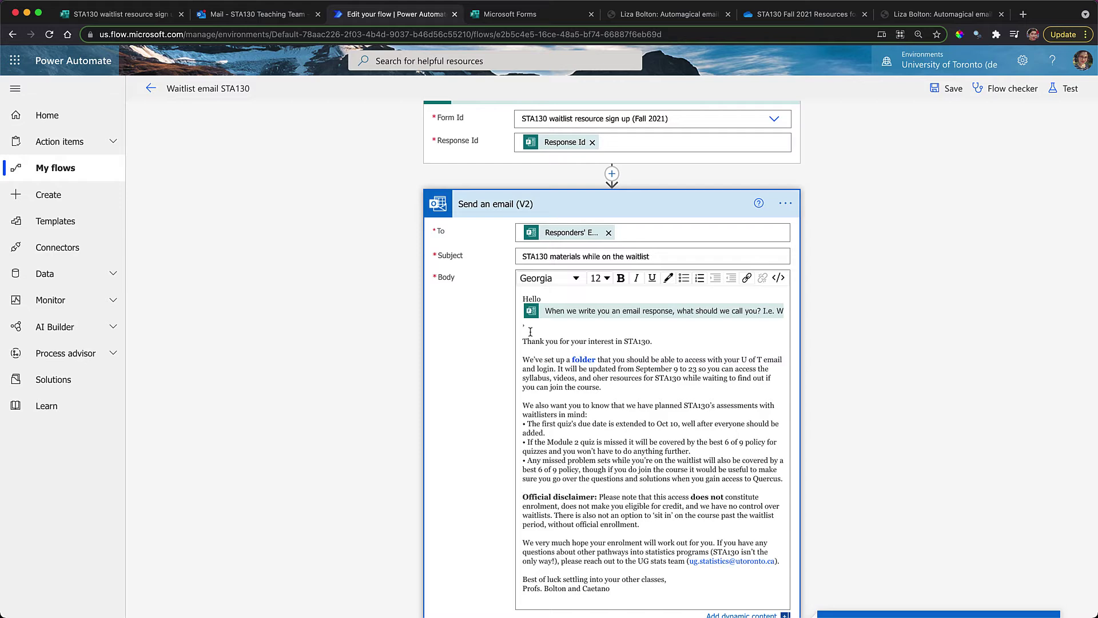
scroll(581, 453, down, 2)
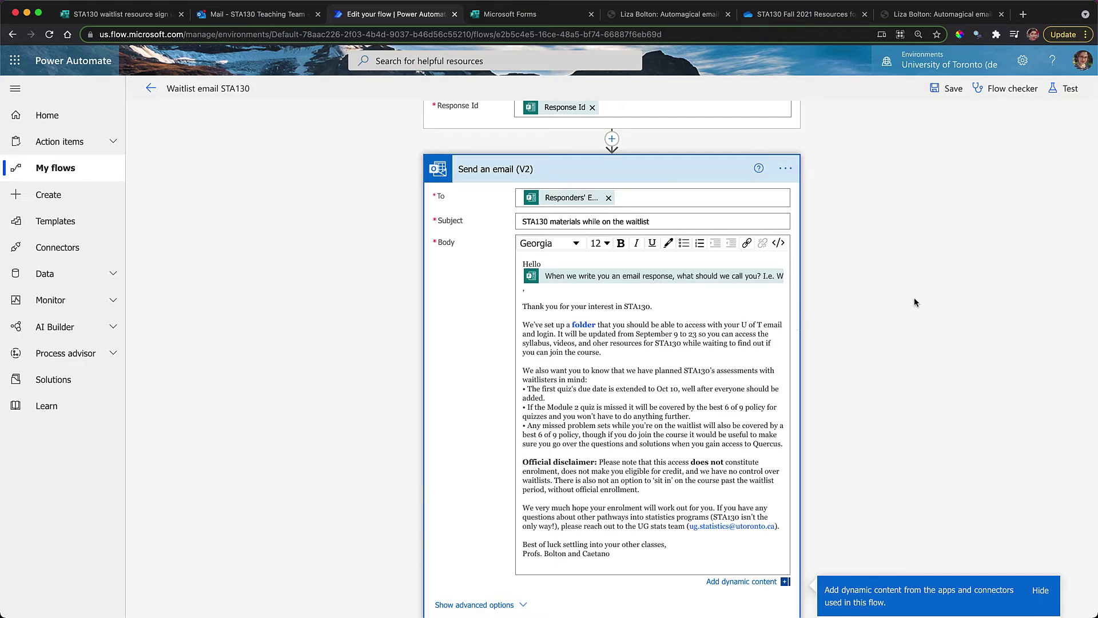
scroll(914, 298, up, 3)
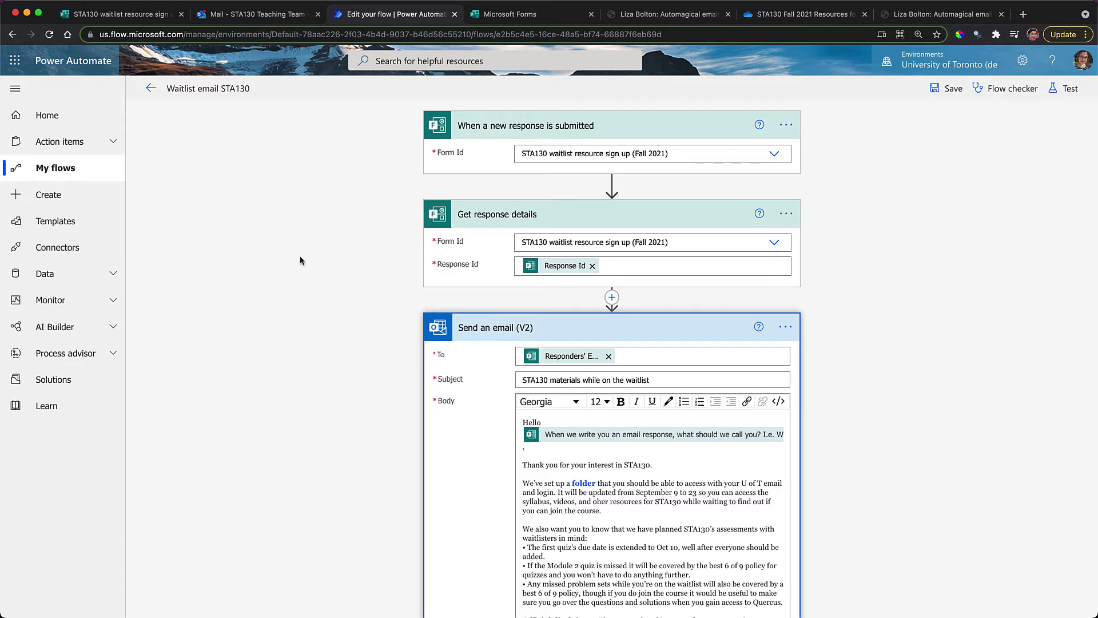
Return to the blog post and scroll to the Regrade request and illness-declaration template links
click(912, 17)
scroll(663, 220, down, 15)
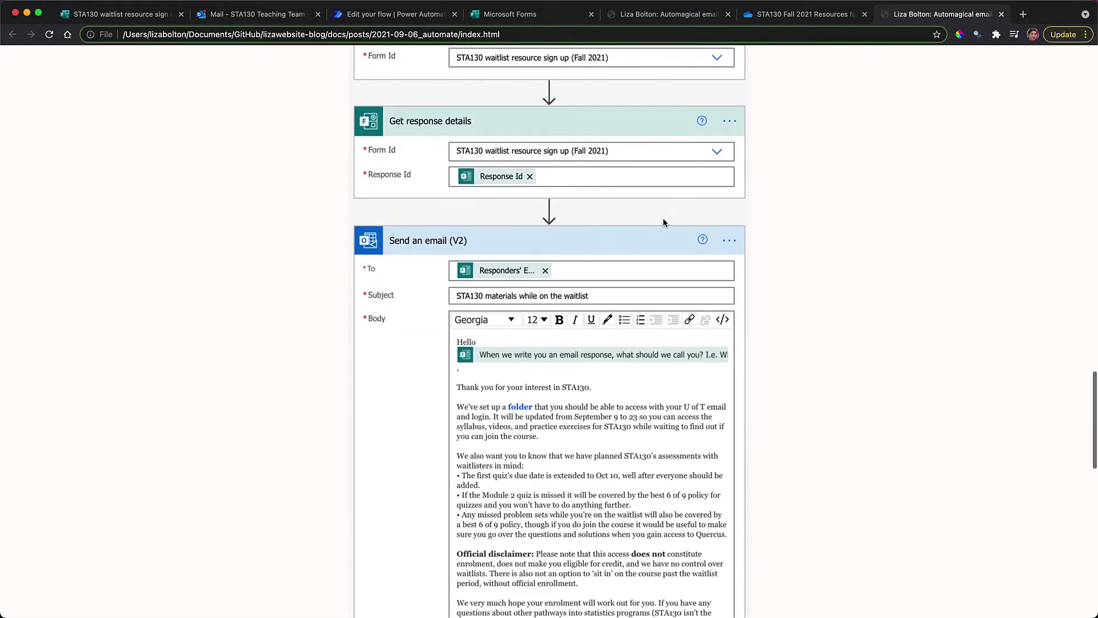
scroll(663, 217, down, 3)
scroll(664, 218, up, 3)
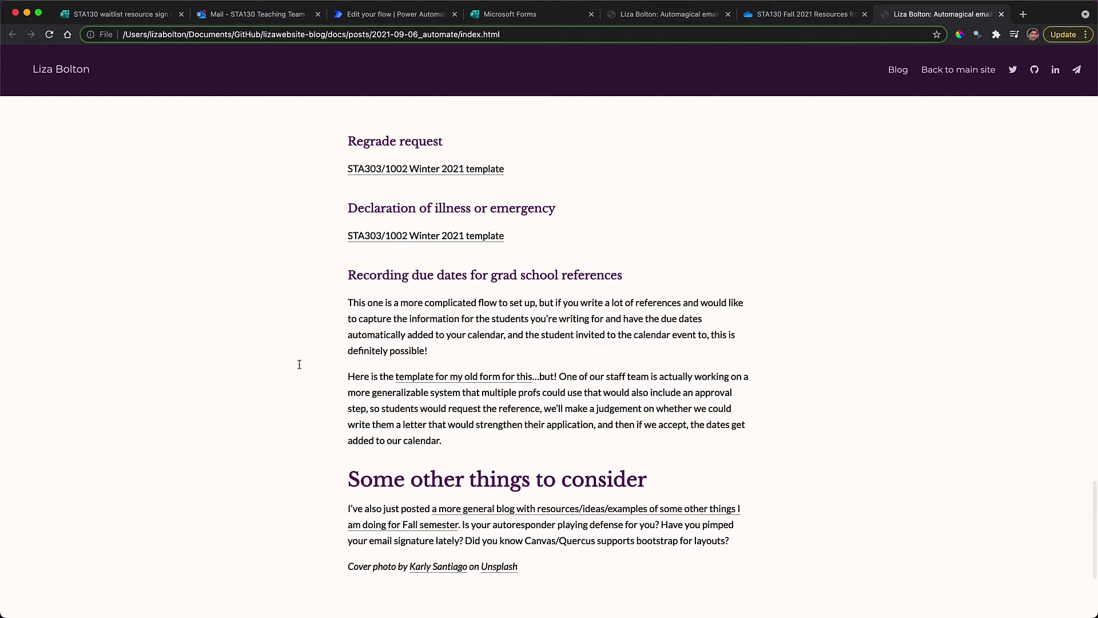
scroll(407, 250, up, 3)
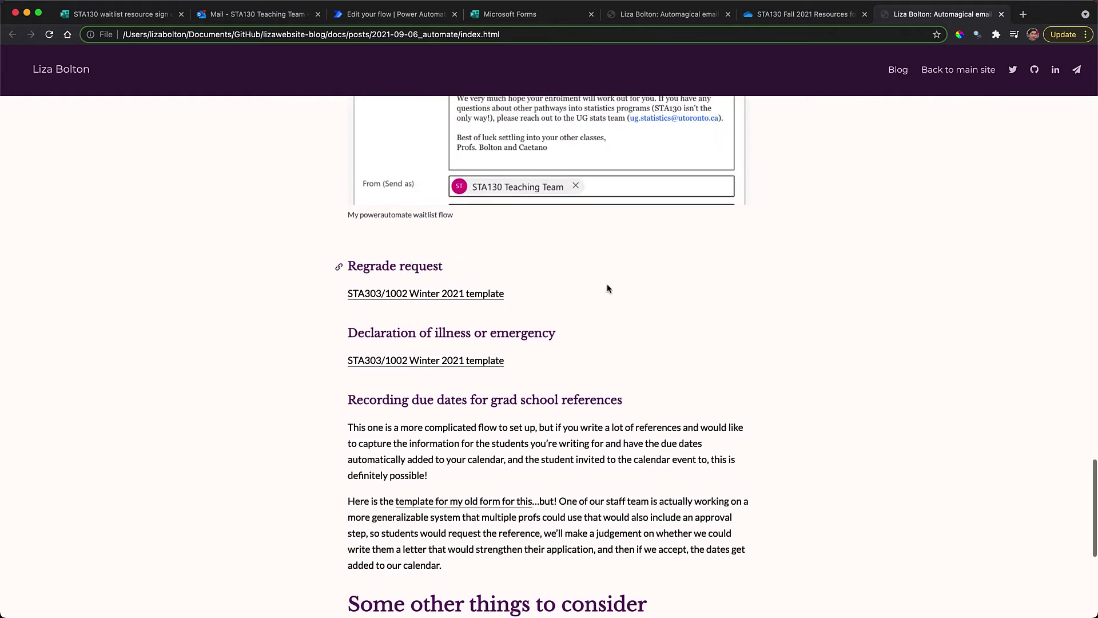
Duplicate the STA303/1002 Winter 2021 regrade request template as your own editable copy
click(434, 294)
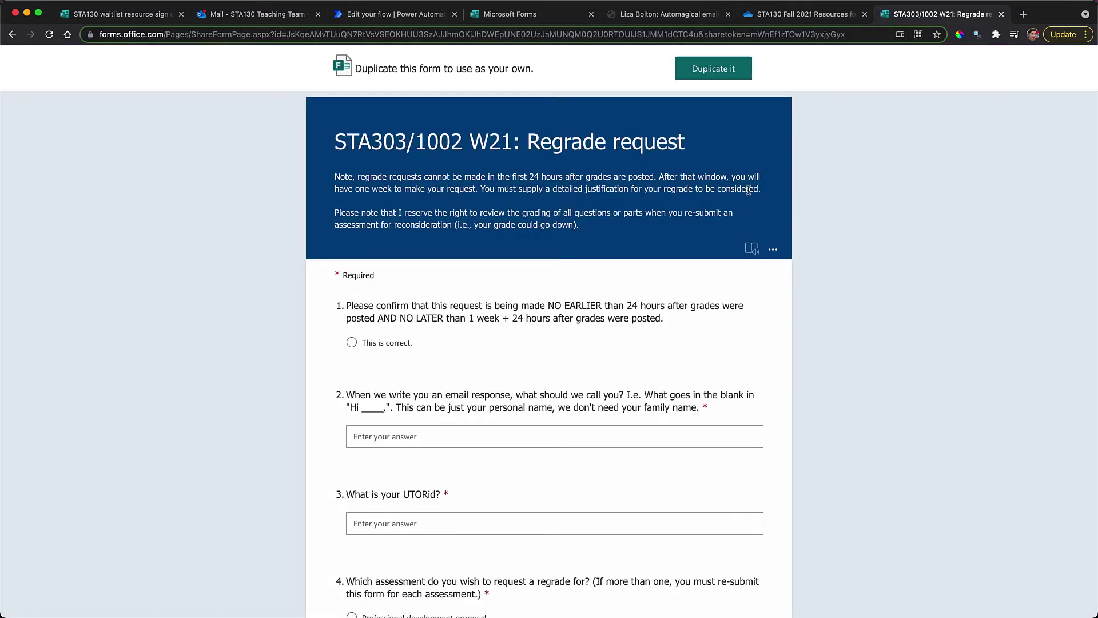
click(733, 76)
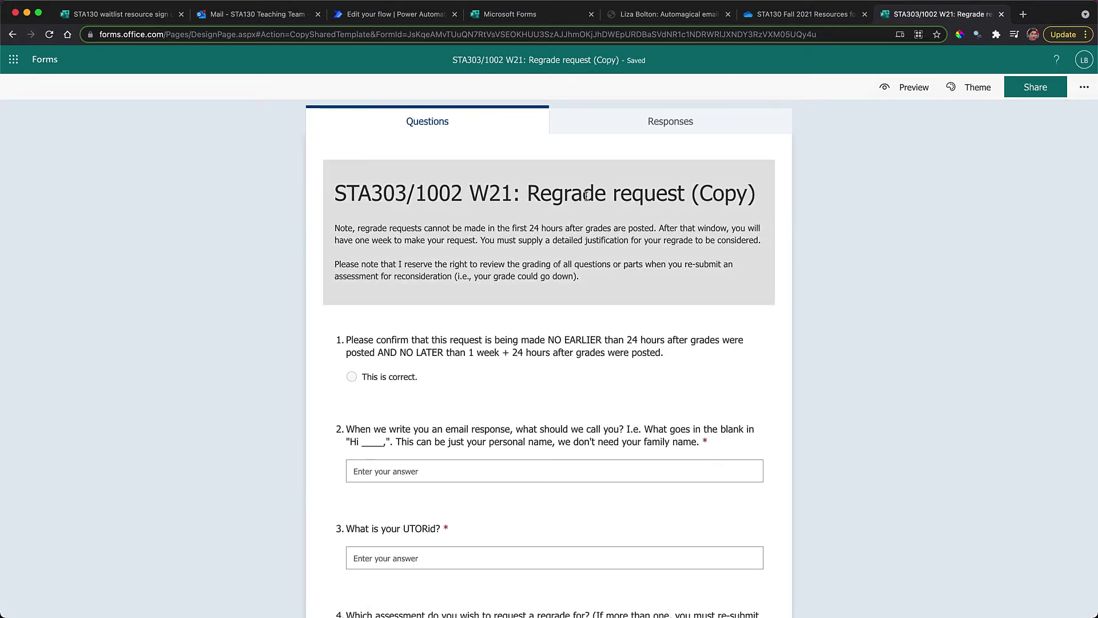
Retitle the form STA130 F21 and list assessment choices Problem Set 1–9 plus Project Proposal
click(411, 181)
text(STA130)
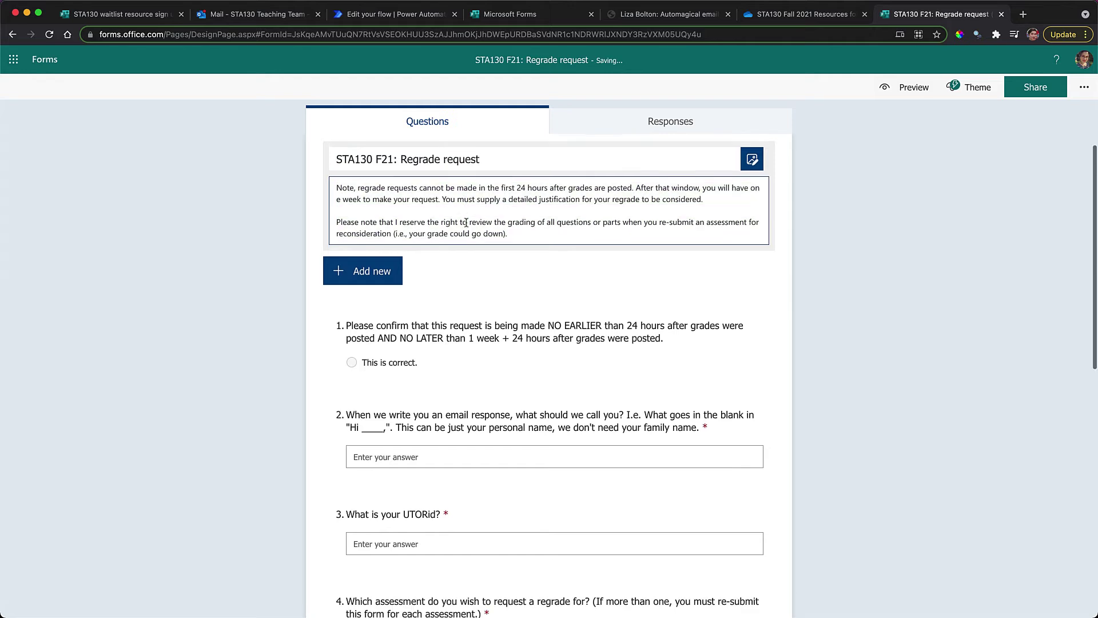
scroll(549, 343, down, 5)
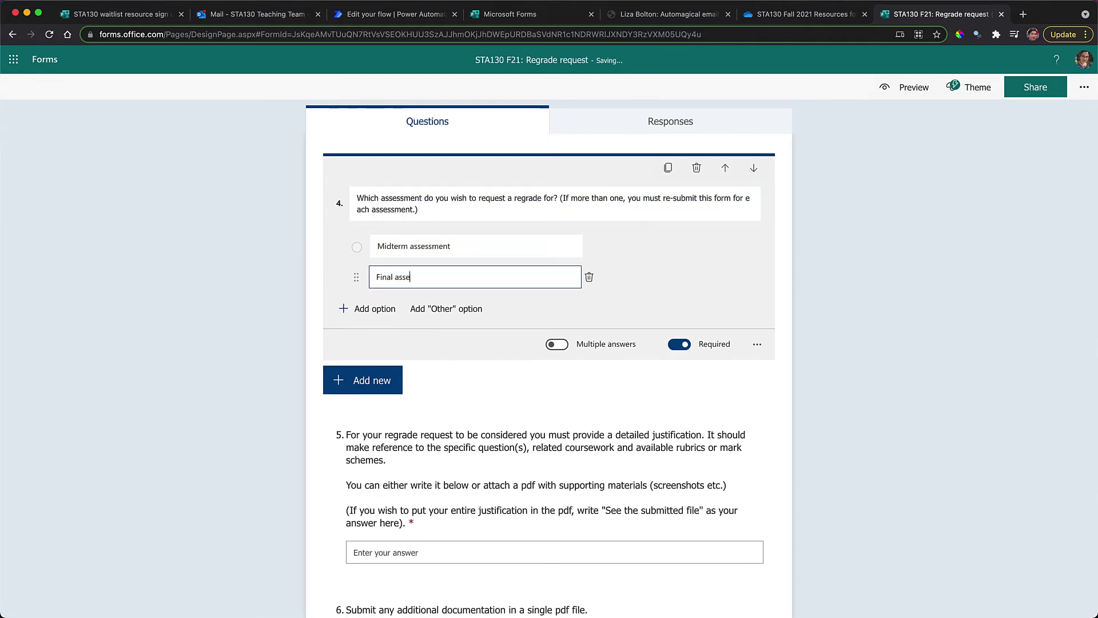
text(ssment Problem Set 1 Problem Set 2 Problem Set 3 Problem Set 4 Problem Set 5 Problem Set 6 Problem Set 7)
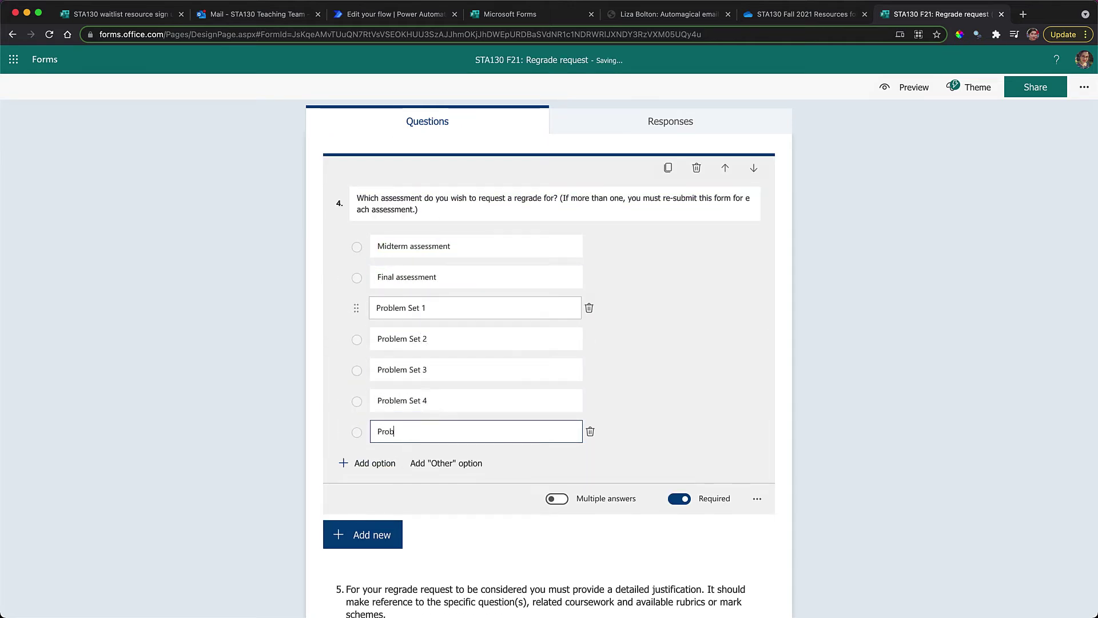
key(Return)
text(Problem Set 8)
key(Return)
text(Problem Set 9)
Move Project Proposal up and add options Discussion Board 1, 2 and 3 to question 4
key(Return)
text(Project Proposal)
mouse_move(356, 534)
mouse_down()
mouse_move(358, 228)
mouse_move(365, 547)
mouse_up()
click(368, 567)
text(Discussion Board 1)
key(Return)
text(Discussion Board 2)
key(Return)
text(Discussion Board 3)
scroll(549, 343, down, 10)
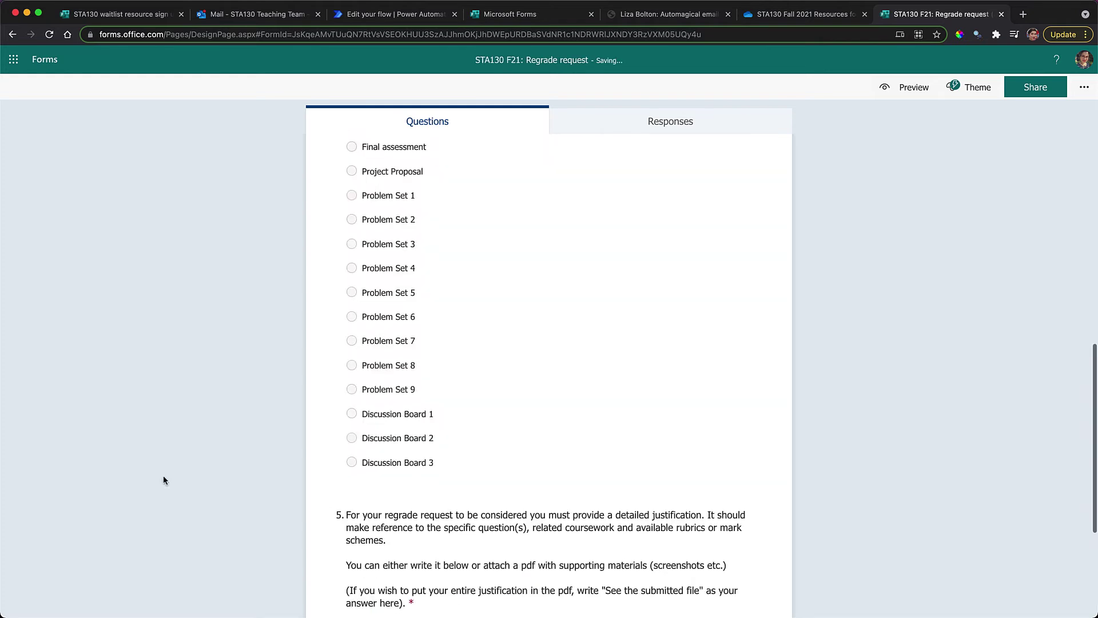
Add an italicised 'Please note… worked hard on an assessment' caveat to the justification question
click(700, 364)
click(699, 364)
text(schemes.  Please note that saying you 'worked hard' on something and therefore think your mark should be higher isn't)
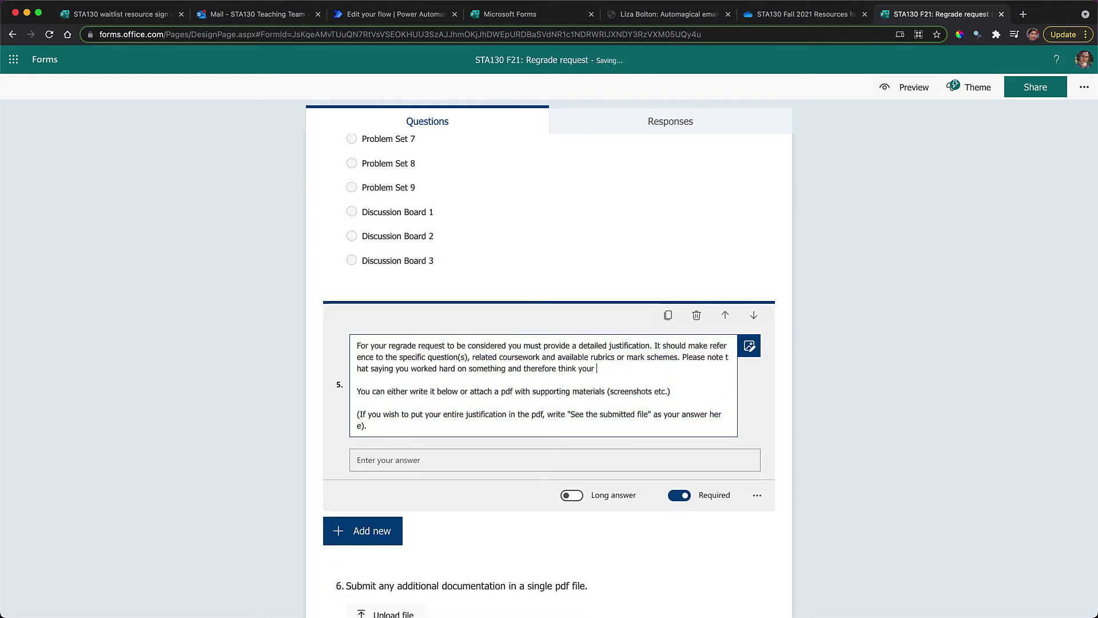
text( an appropriate justification. If you feel like you're working hard but not seeing this in your results, )
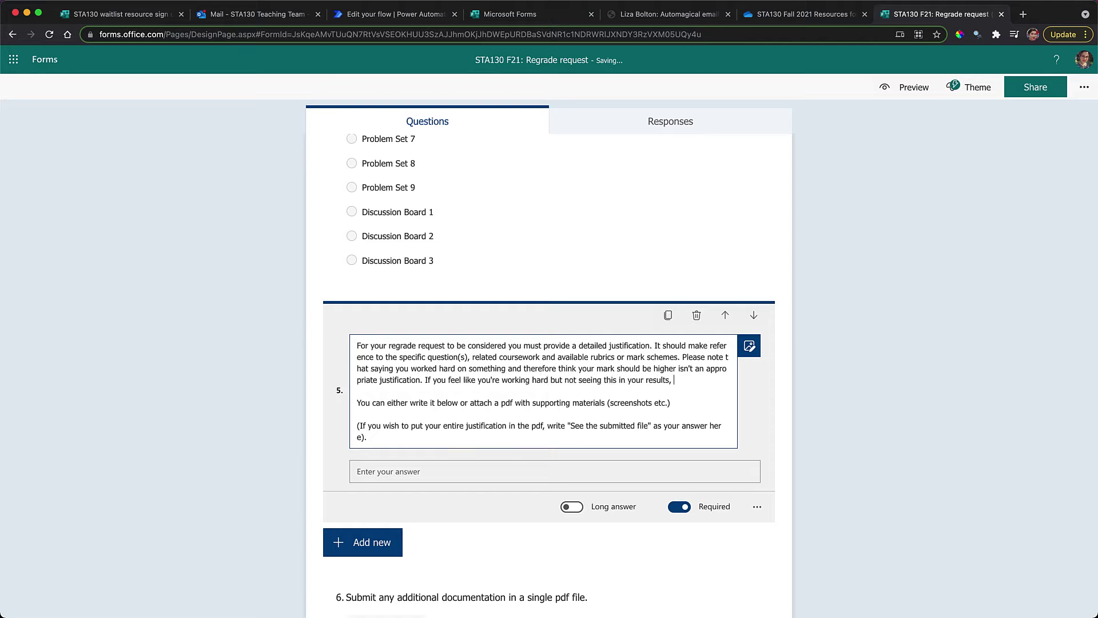
text(make sure you spend some time talking to your TA or prof about how to more closely align your effort to the course outcomes.)
click(680, 356)
key(Return)
drag(357, 380, 430, 414)
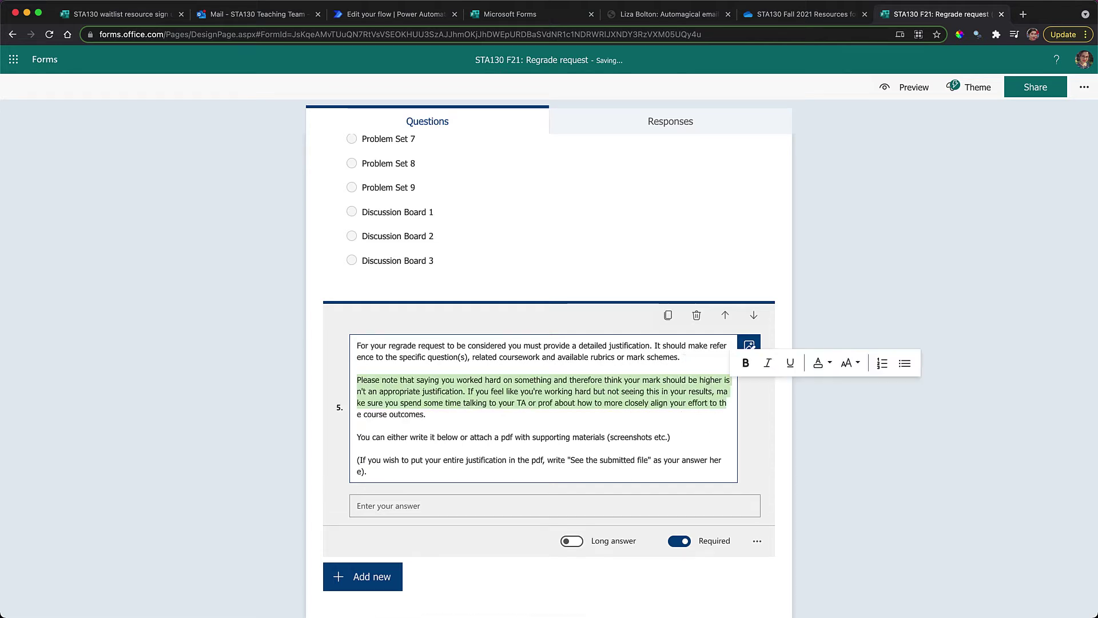
key(ctrl+i)
click(458, 380)
text(')
double_click(541, 381)
text(an assessment)
Add the question 'Which discussion group are you in?' with first option 'Discussion Group 1'
scroll(448, 411, down, 2)
scroll(549, 372, up, 5)
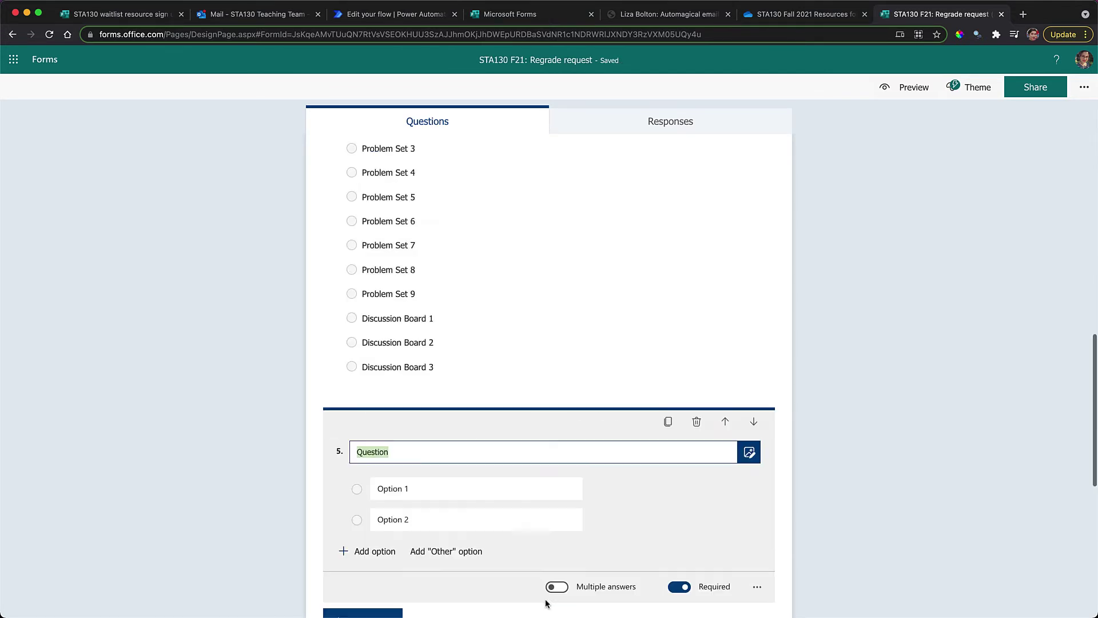
text(Which discussion group are you in?)
click(380, 450)
text(Discussion group 1)
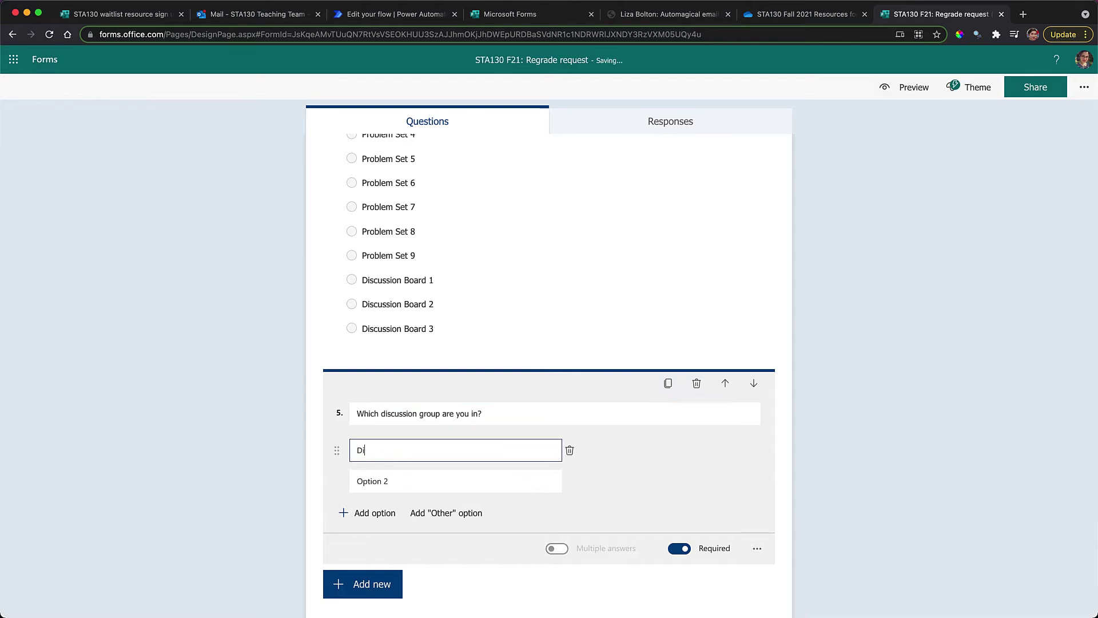
key(ctrl+a)
text(Discussion Group 1)
key(Return)
text(Discussion Group 1)
click(260, 483)
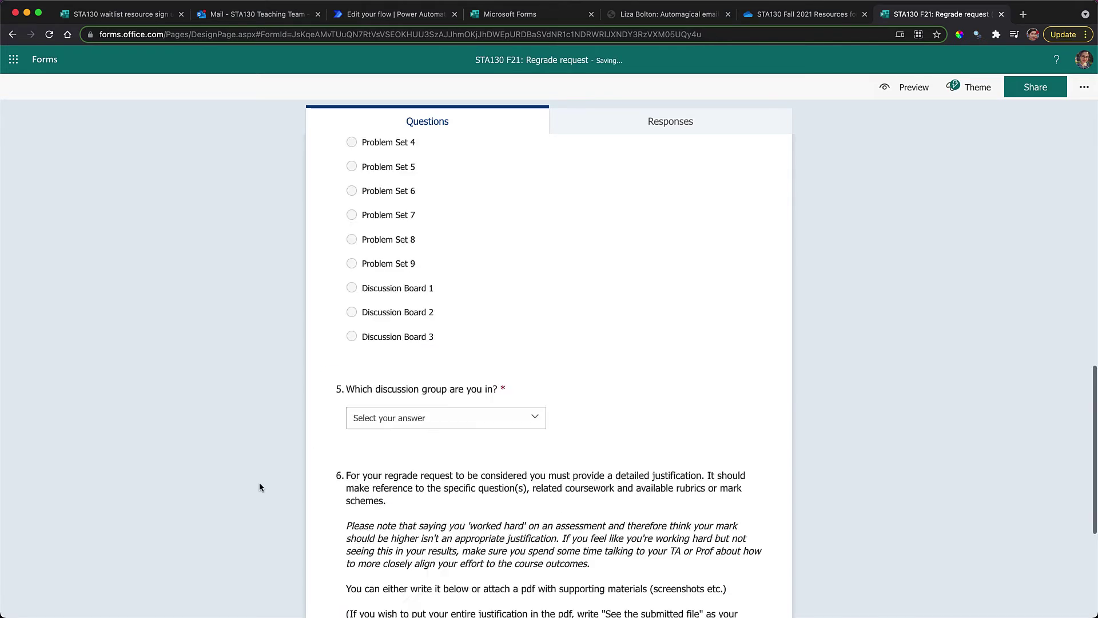
scroll(455, 359, up, 15)
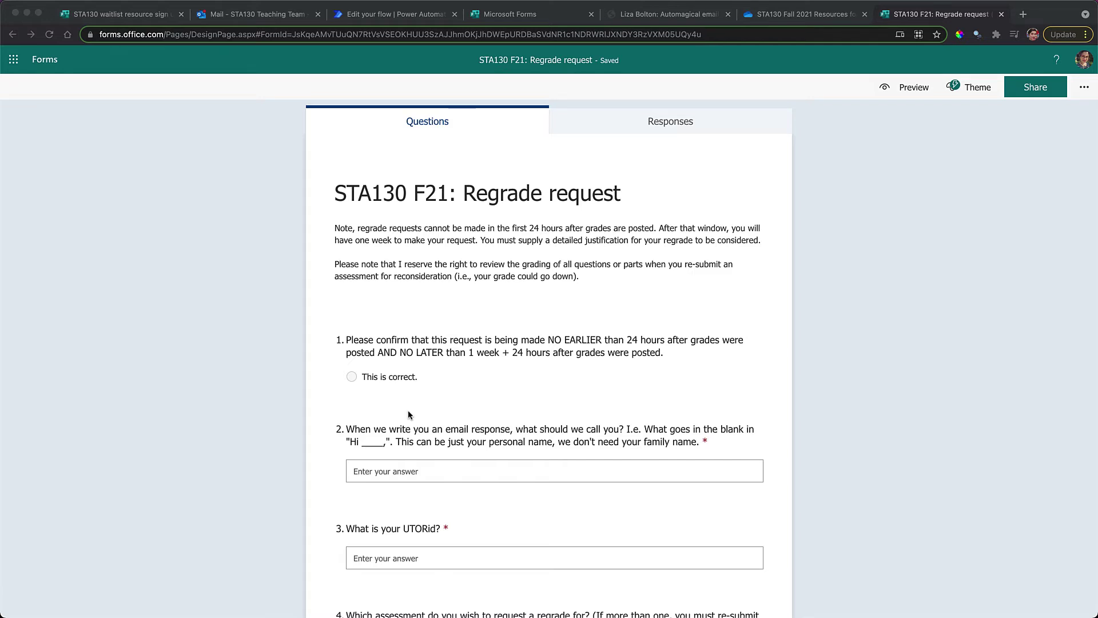
Scroll through the STA130 F21: Regrade request form to review its questions
scroll(408, 412, down, 9)
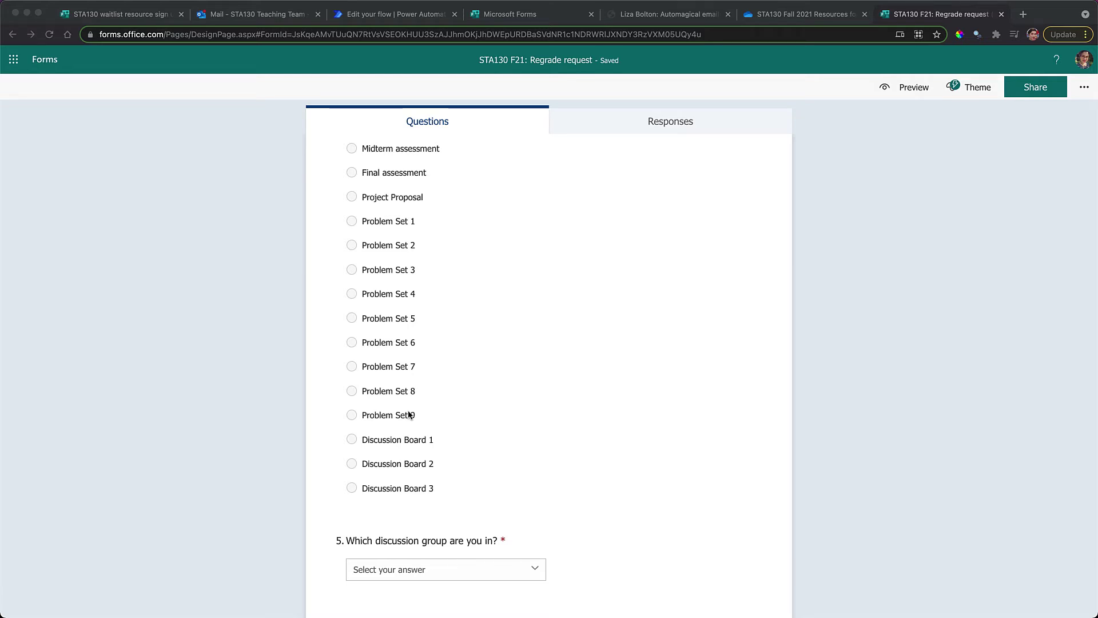
scroll(408, 415, up, 2)
scroll(409, 415, down, 5)
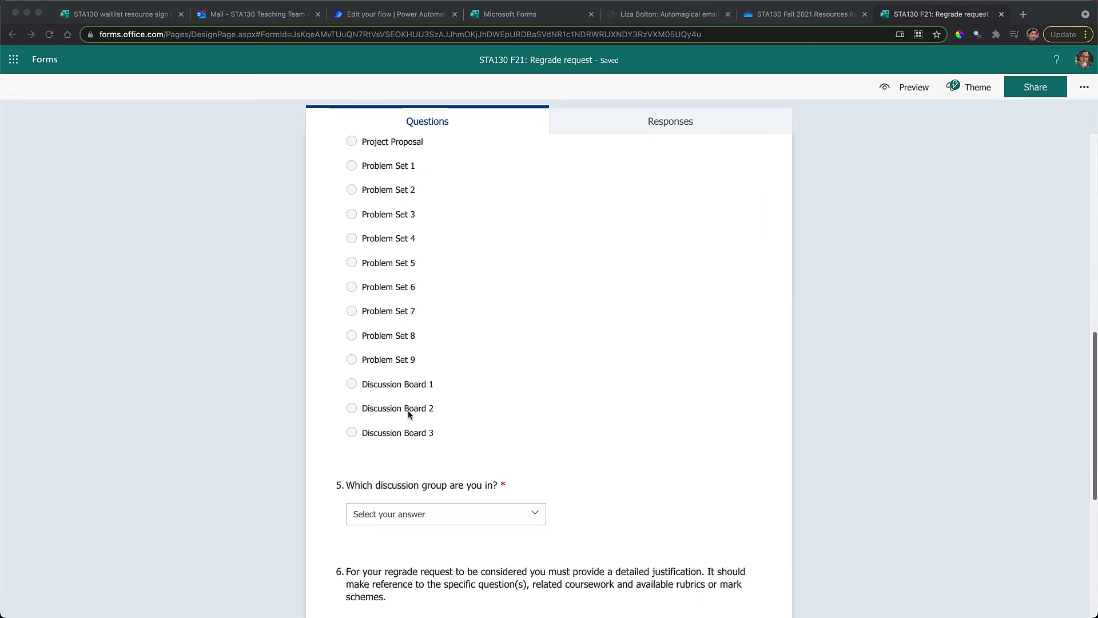
scroll(409, 414, down, 1)
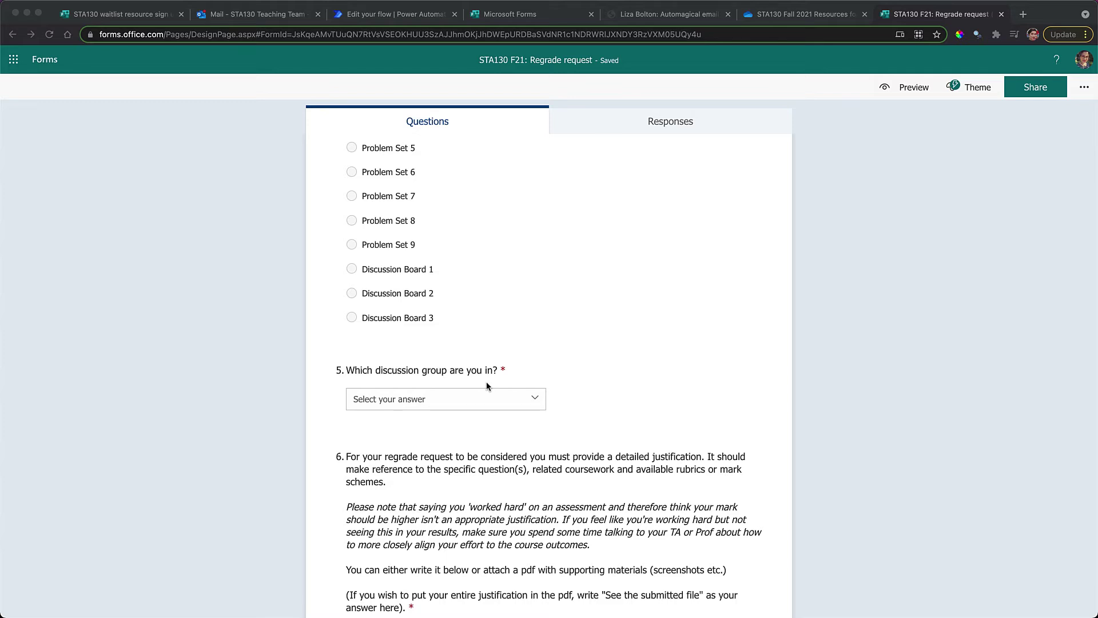
scroll(424, 298, up, 7)
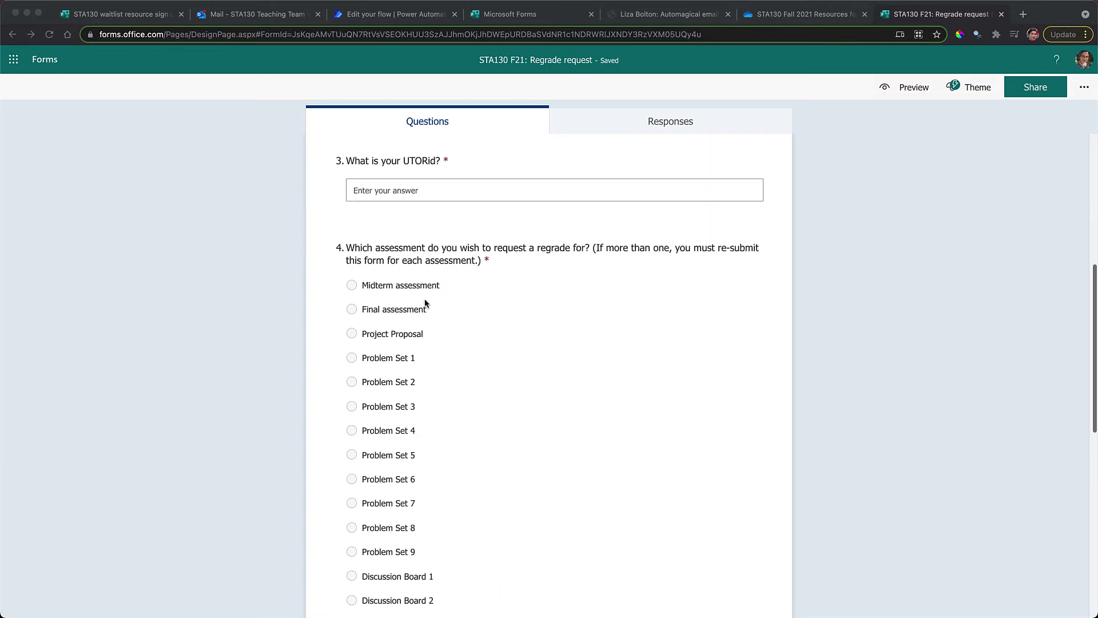
scroll(424, 303, up, 4)
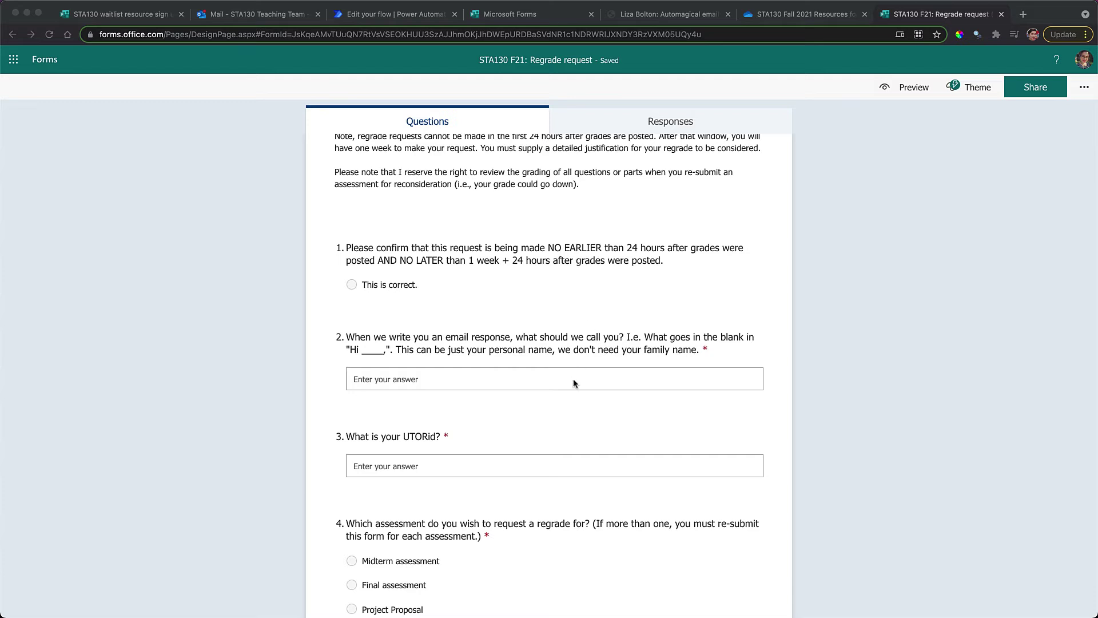
scroll(573, 379, down, 2)
scroll(573, 379, down, 3)
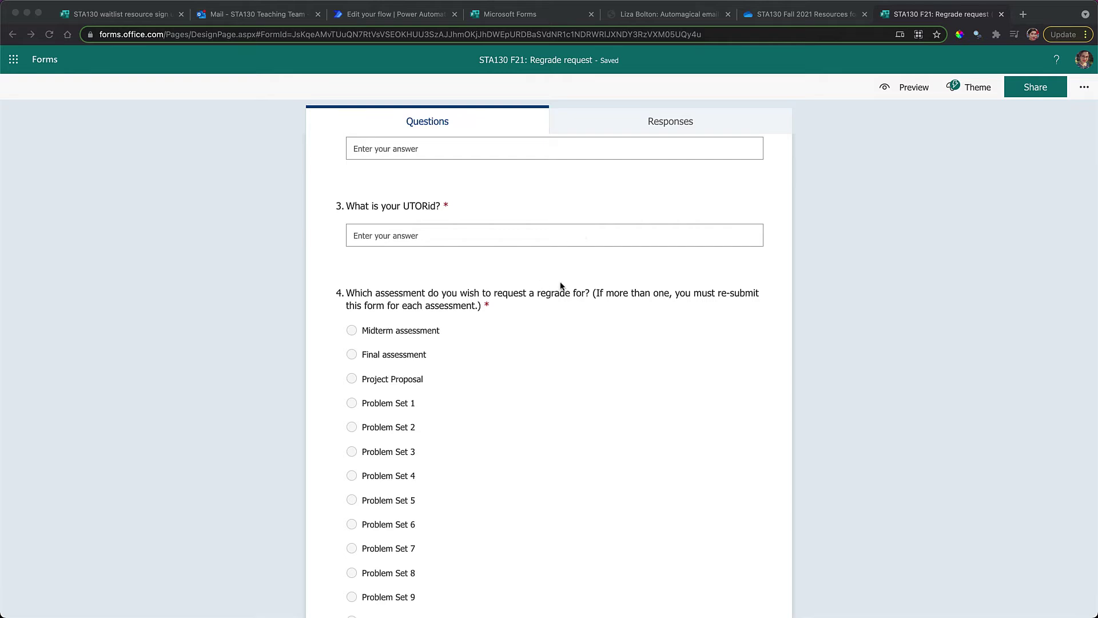
scroll(508, 520, down, 5)
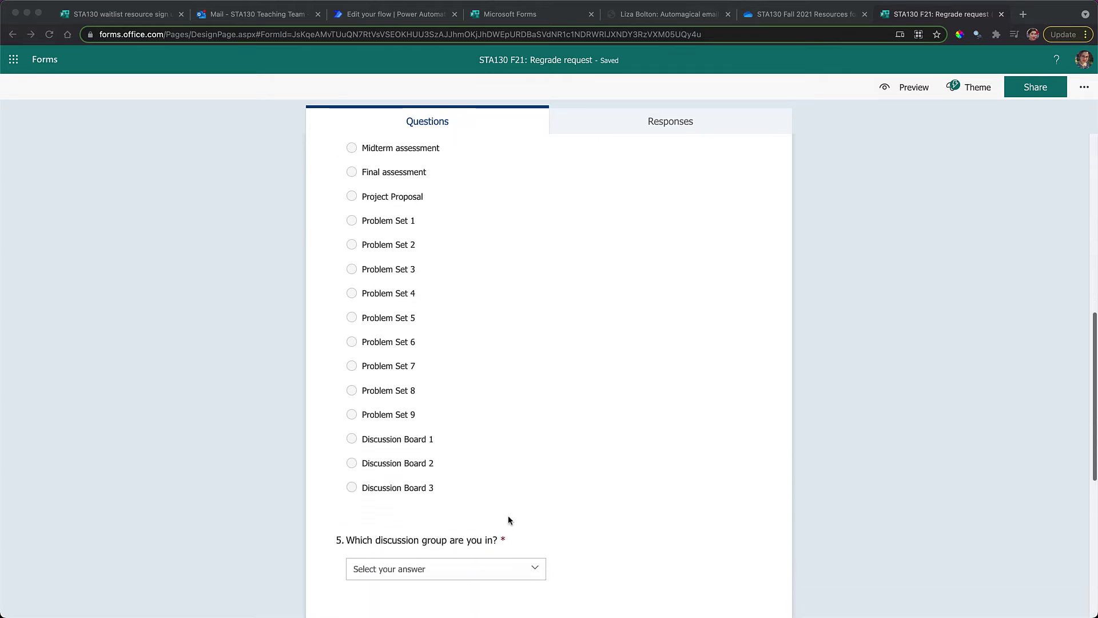
scroll(508, 520, down, 2)
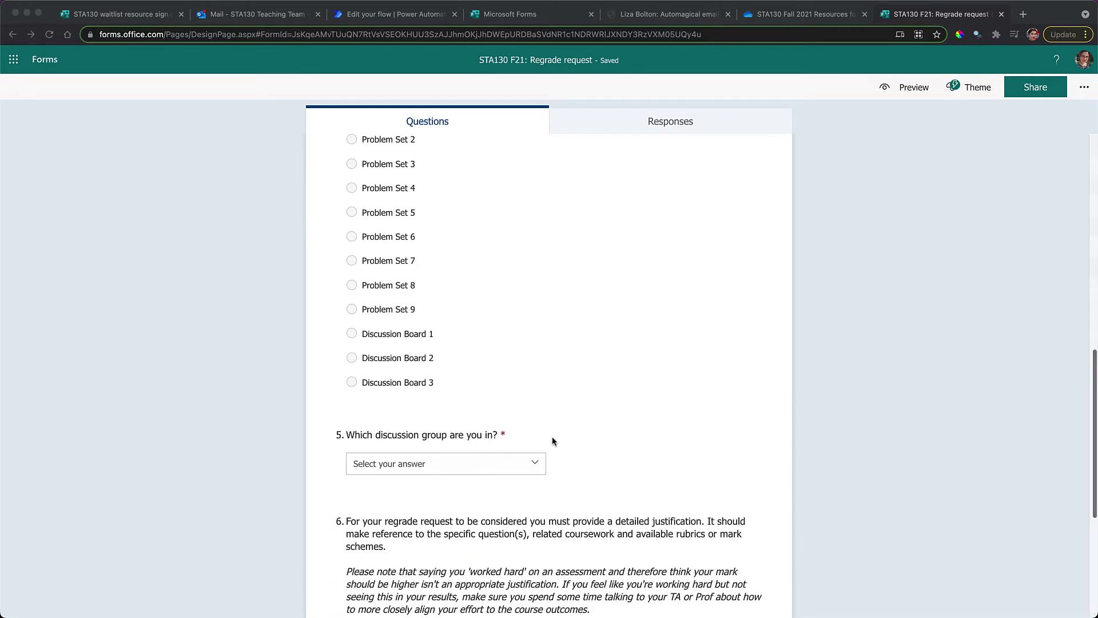
scroll(544, 277, up, 3)
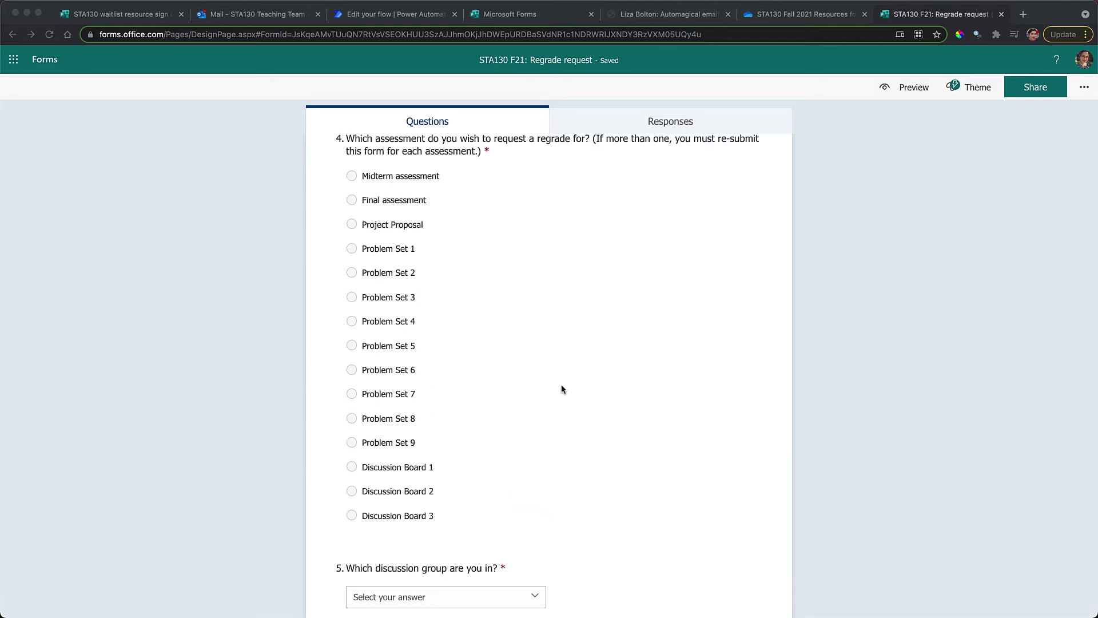
scroll(561, 388, down, 5)
scroll(561, 388, down, 3)
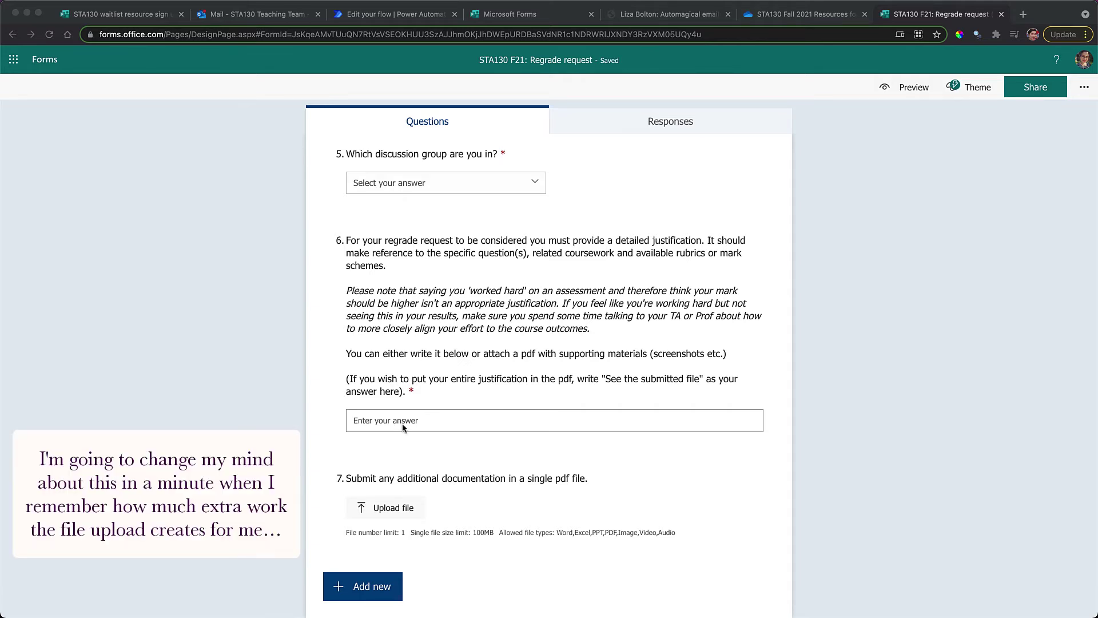
Check question 6 without changes and return to the Waitlist email STA130 flow editor
click(417, 417)
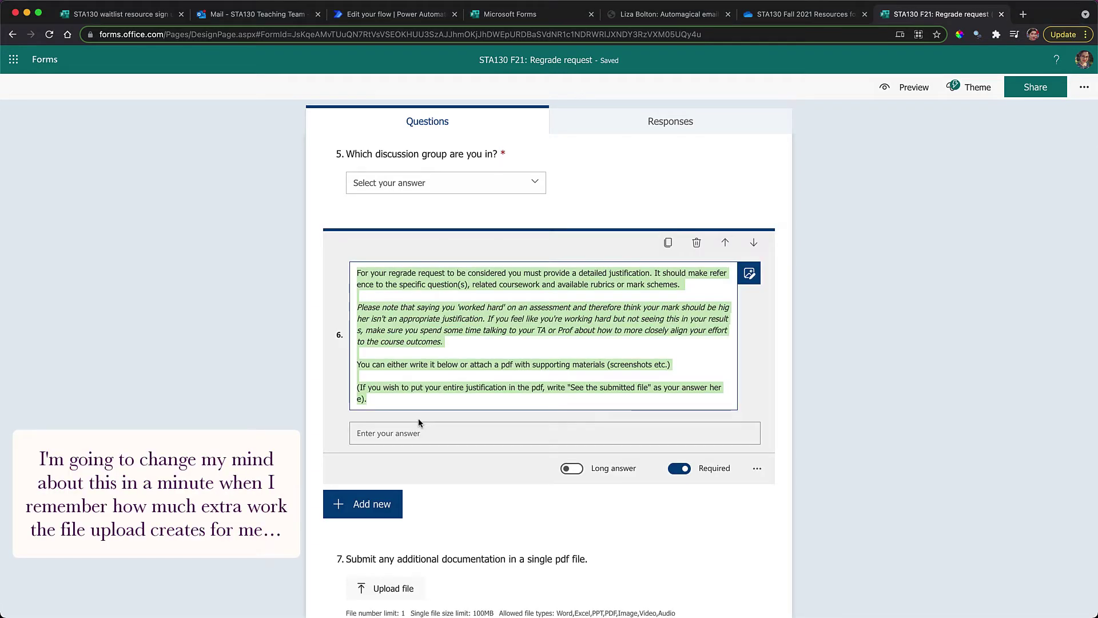
click(235, 351)
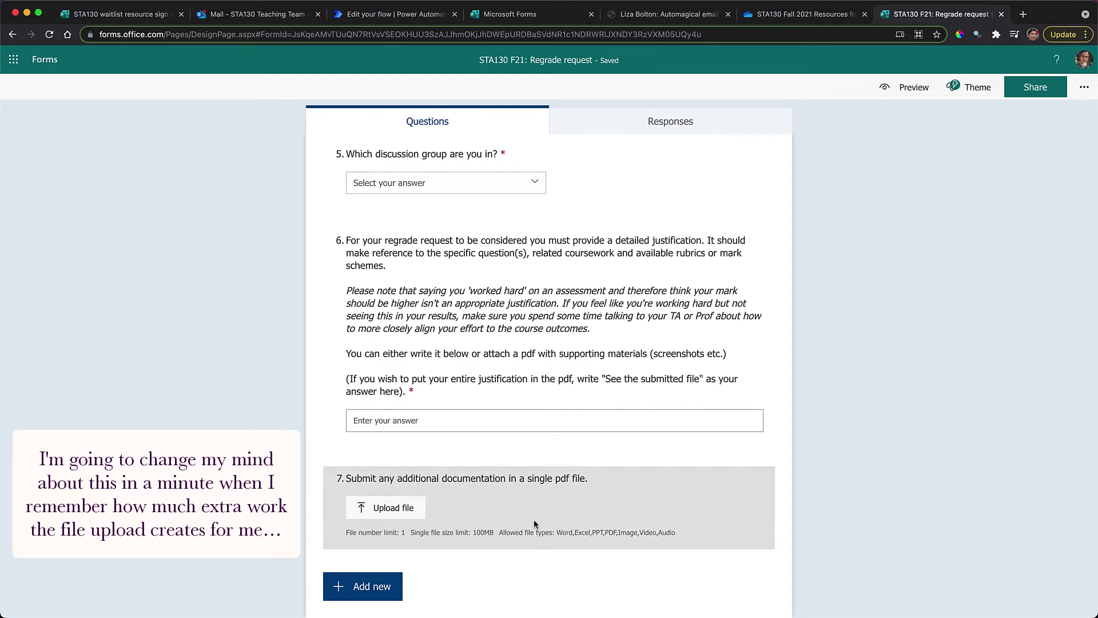
scroll(606, 326, up, 15)
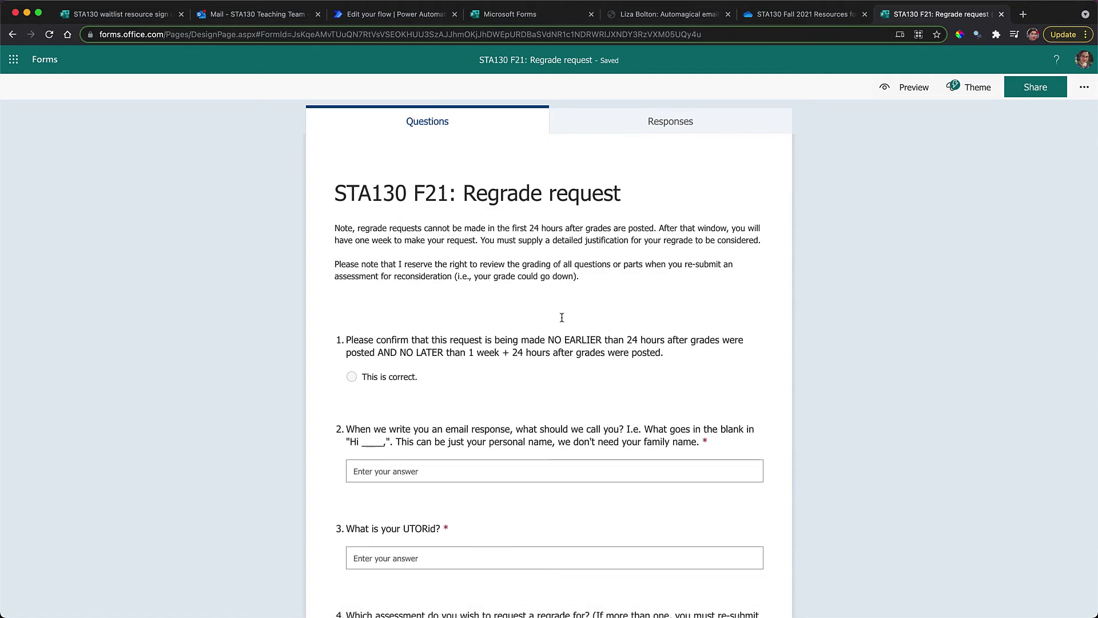
click(383, 17)
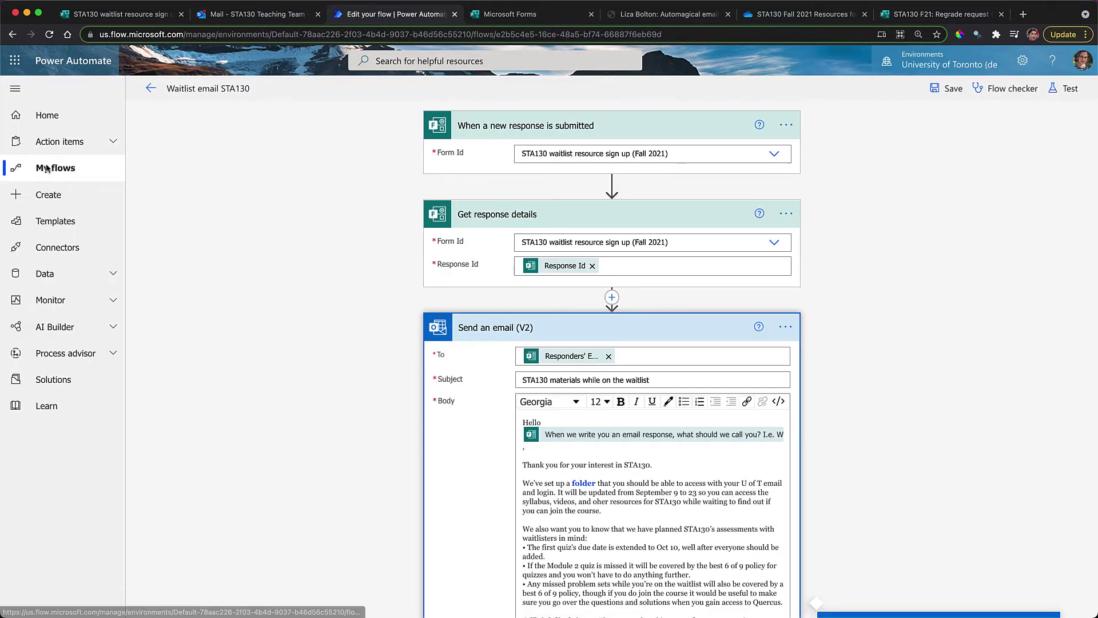
Leave the waitlist flow for My flows and start a new automated cloud flow
click(59, 175)
click(636, 133)
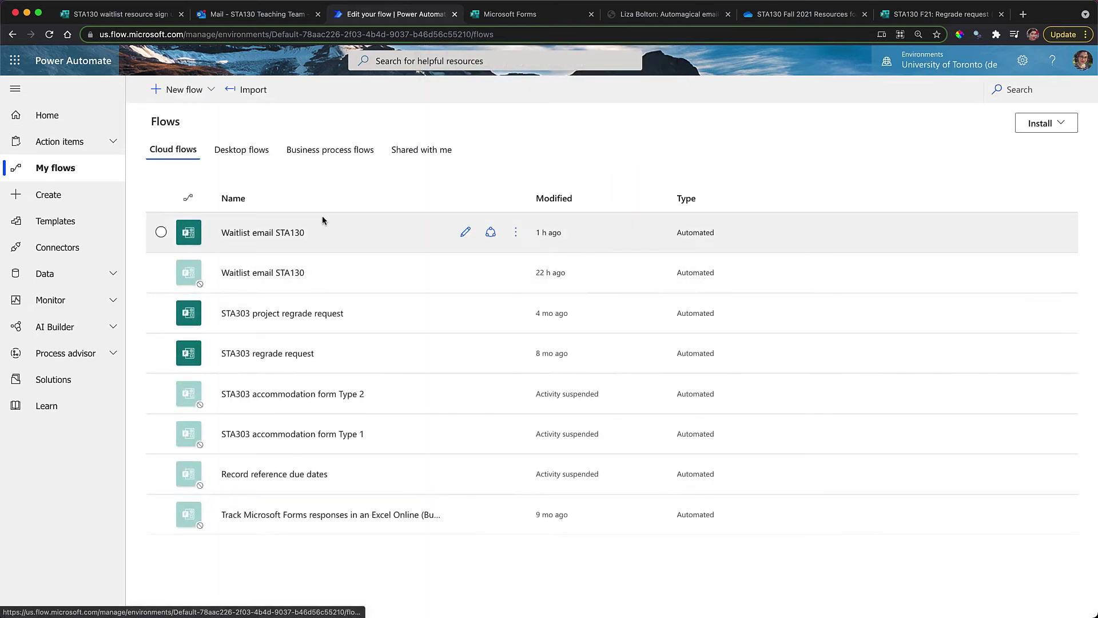
click(191, 91)
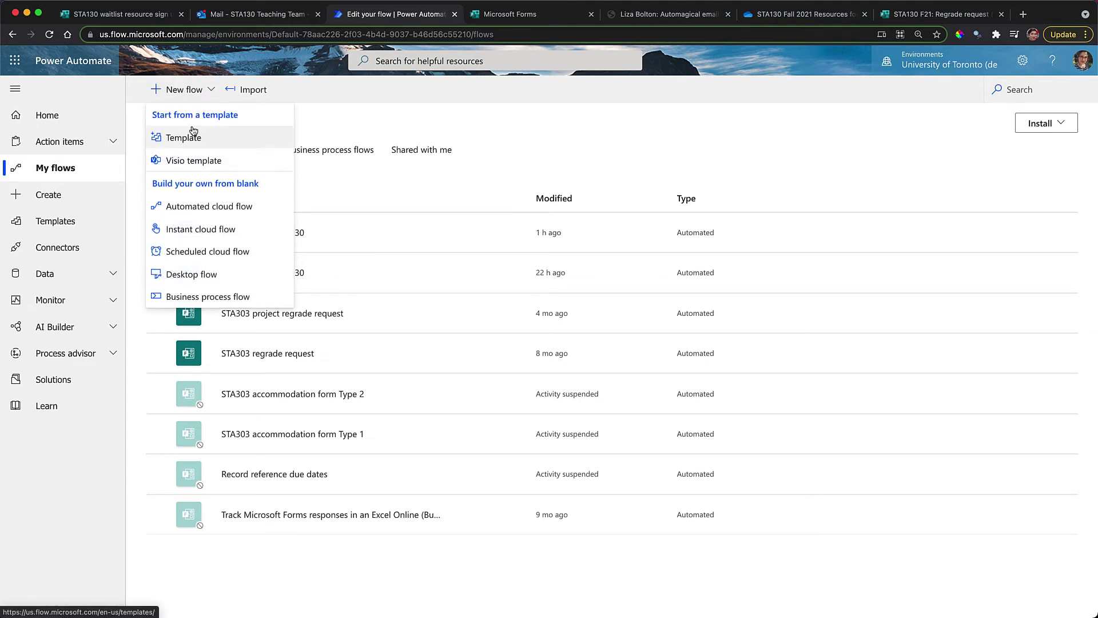
click(196, 211)
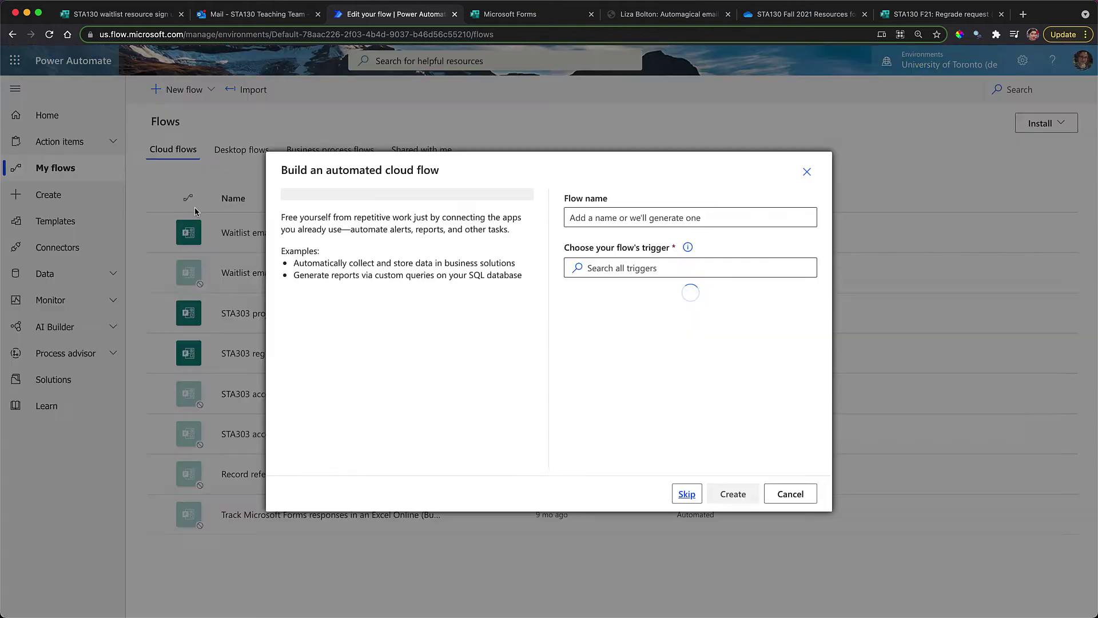
Name the flow 'STA130 regrade requests' and pick the Forms 'When a new response is submitted' trigger
click(630, 214)
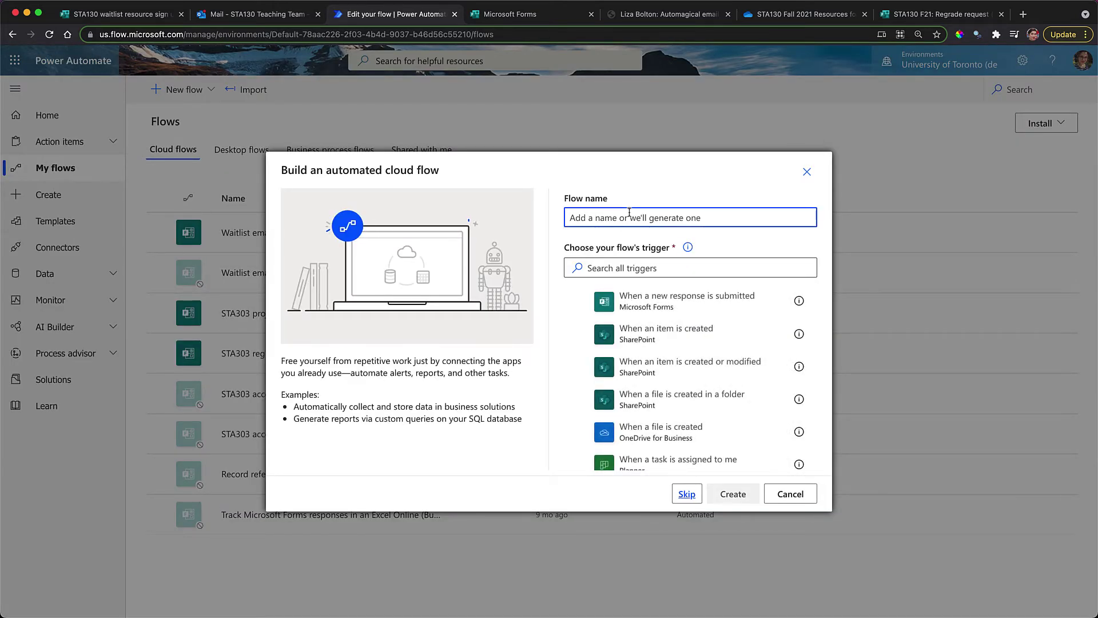
text(SAT)
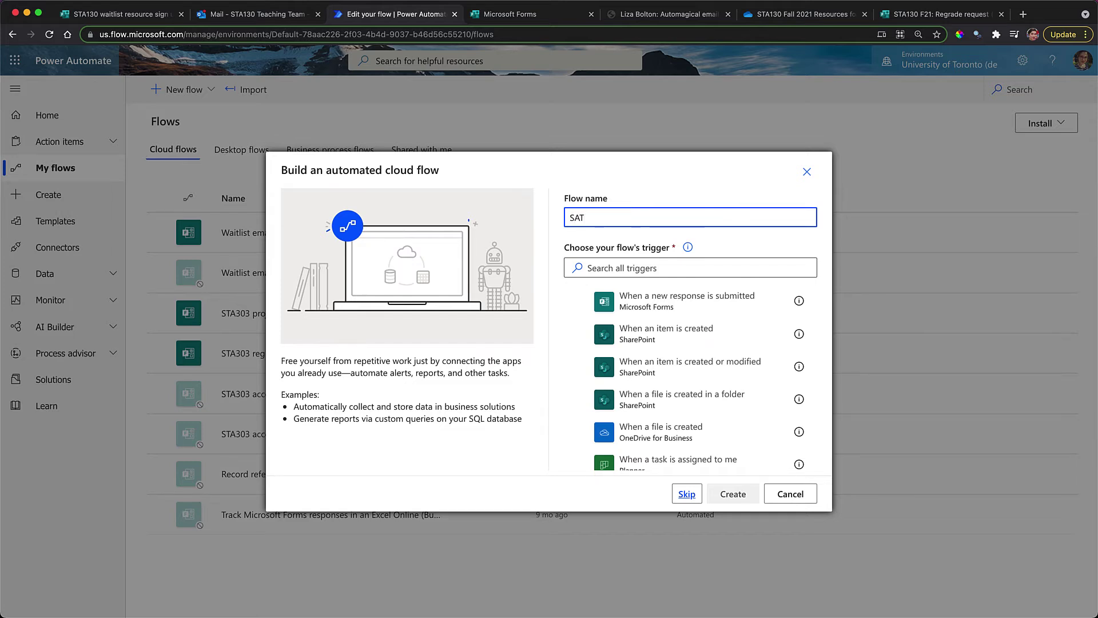
key(BackSpace)
key(BackSpace)
text(TA130 regre)
text(de requests)
click(703, 308)
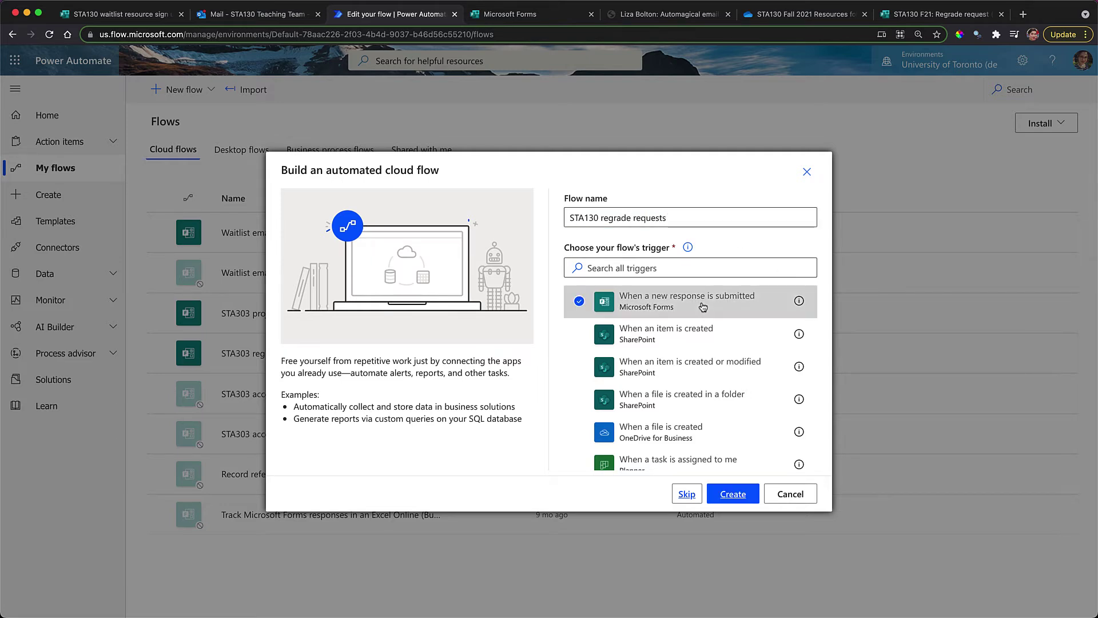
Create the flow and set the trigger's Form Id to STA130 F21: Regrade request
click(729, 497)
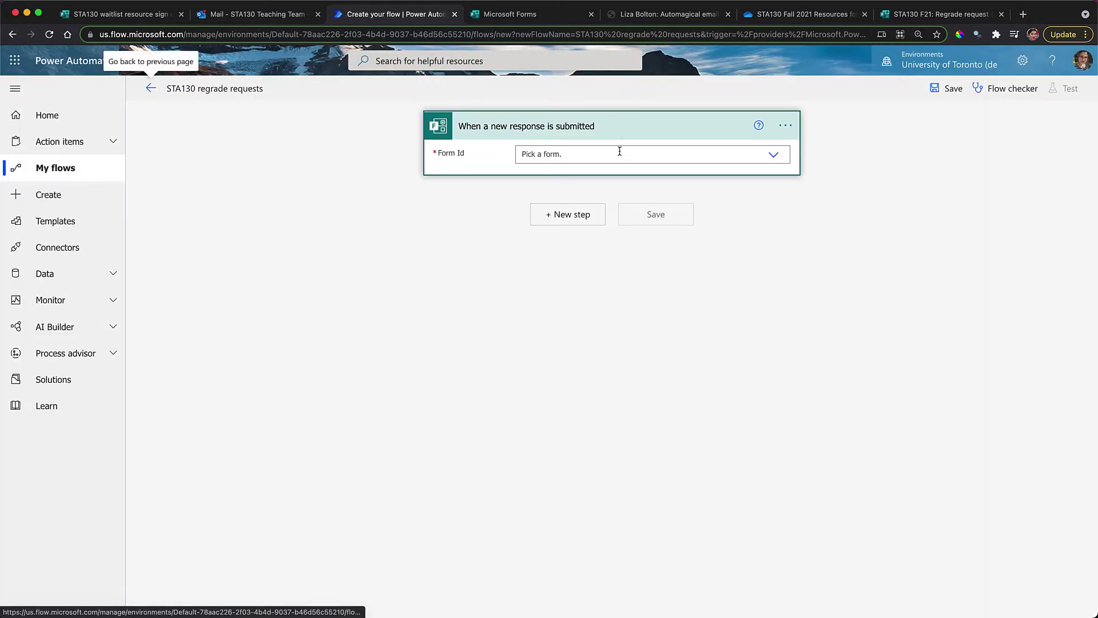
click(619, 155)
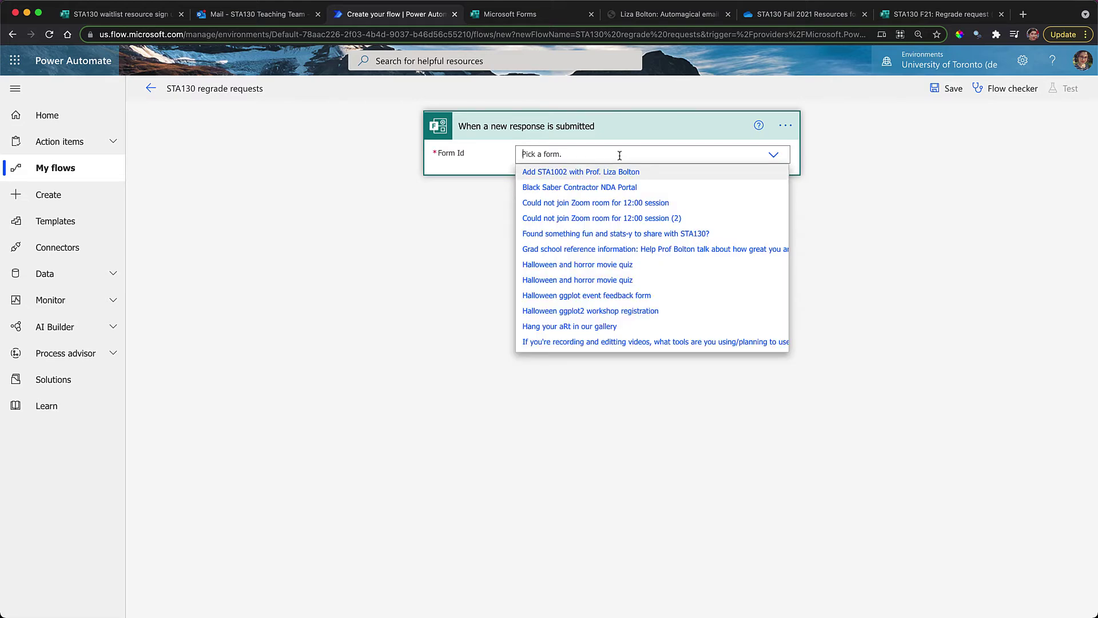
text(sta130 r)
click(501, 17)
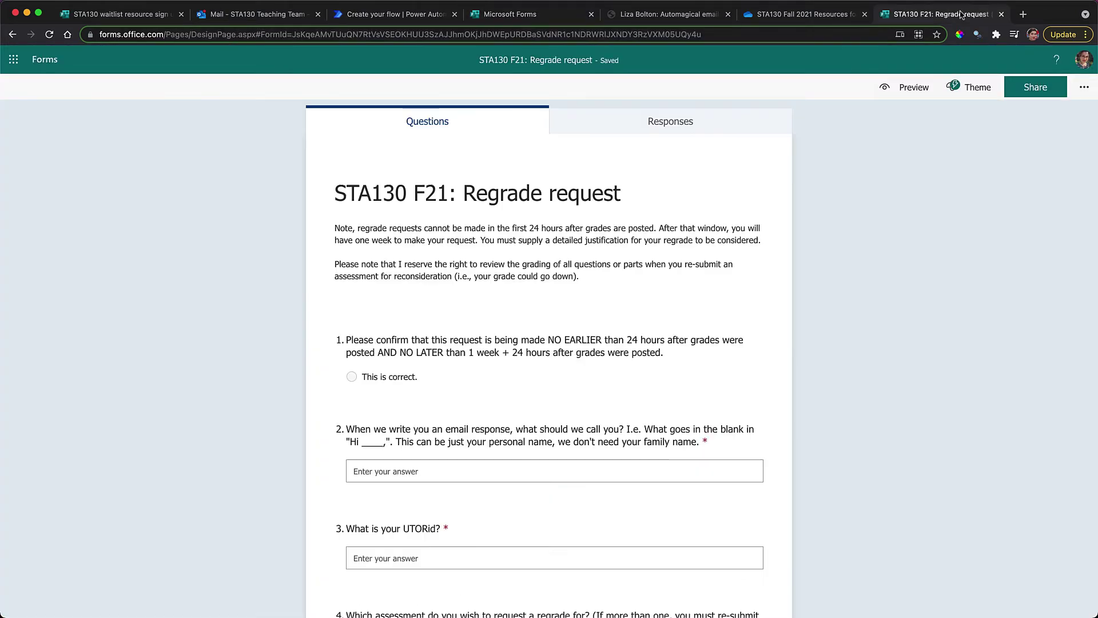
click(963, 14)
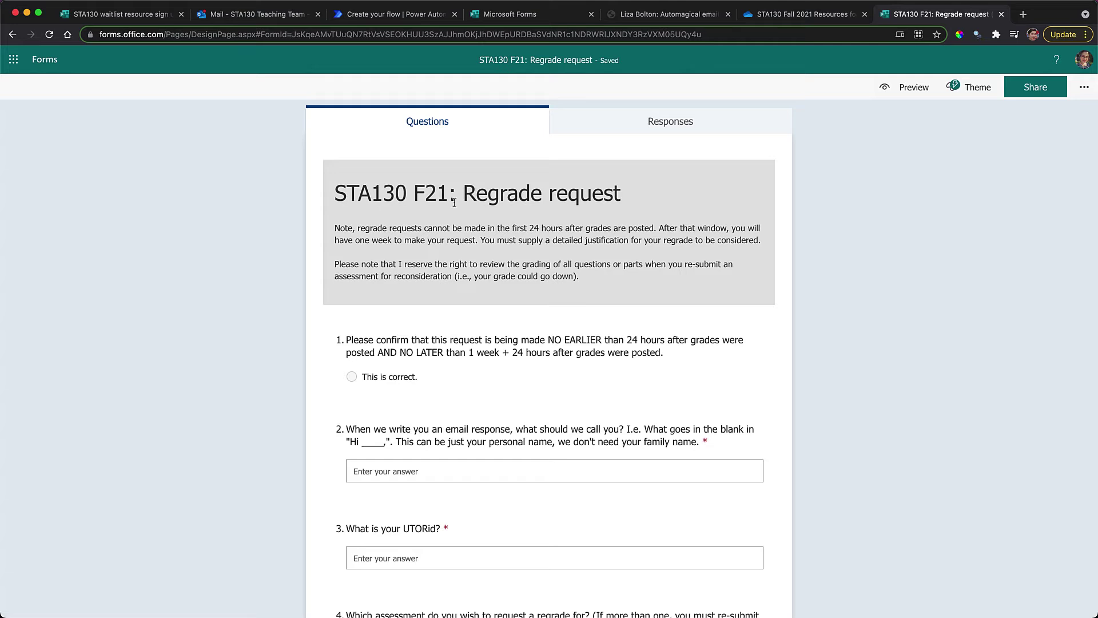
click(499, 18)
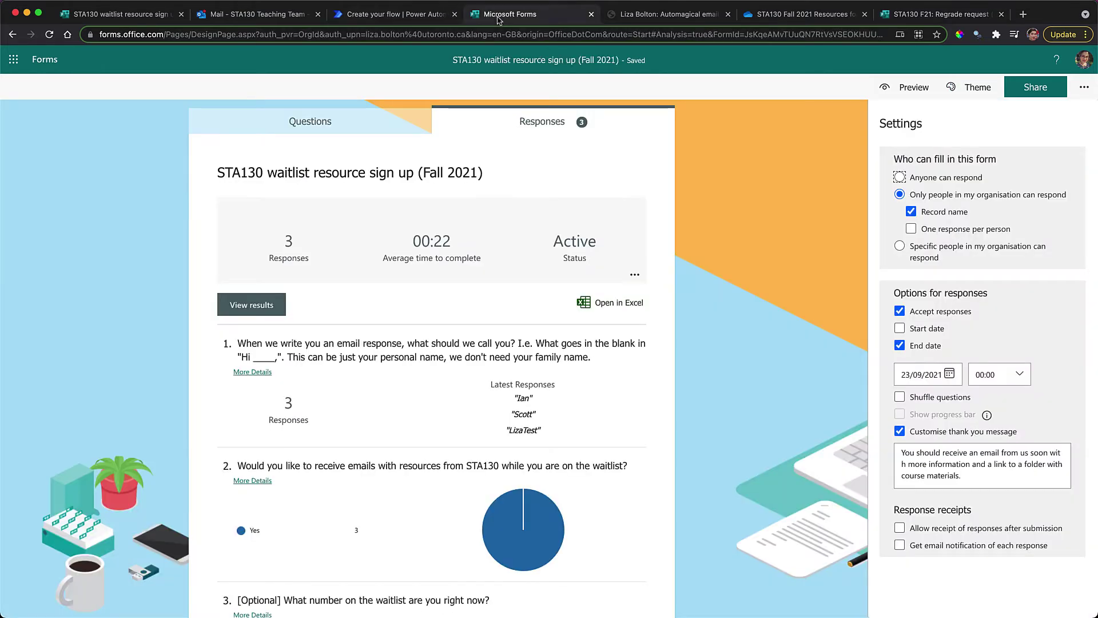
click(387, 17)
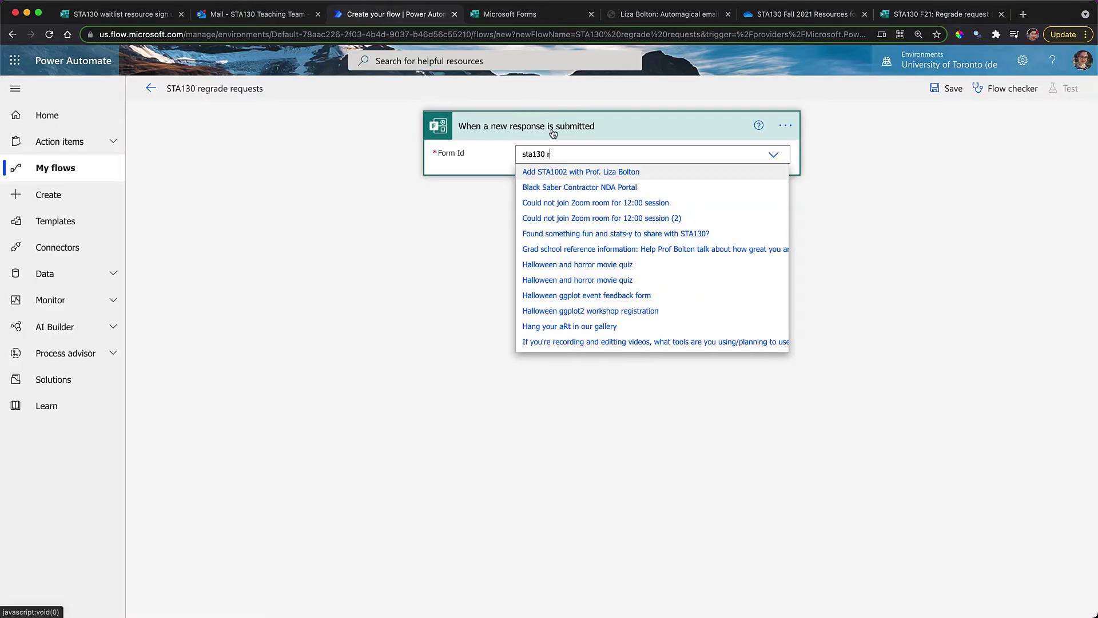
key(BackSpace)
text(f21)
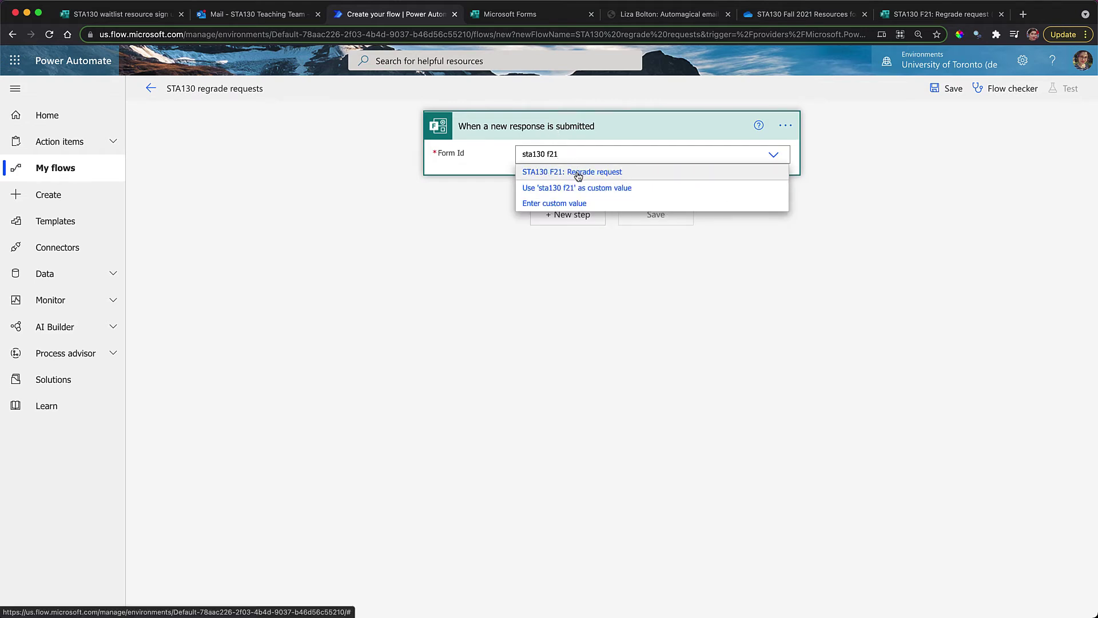
click(578, 173)
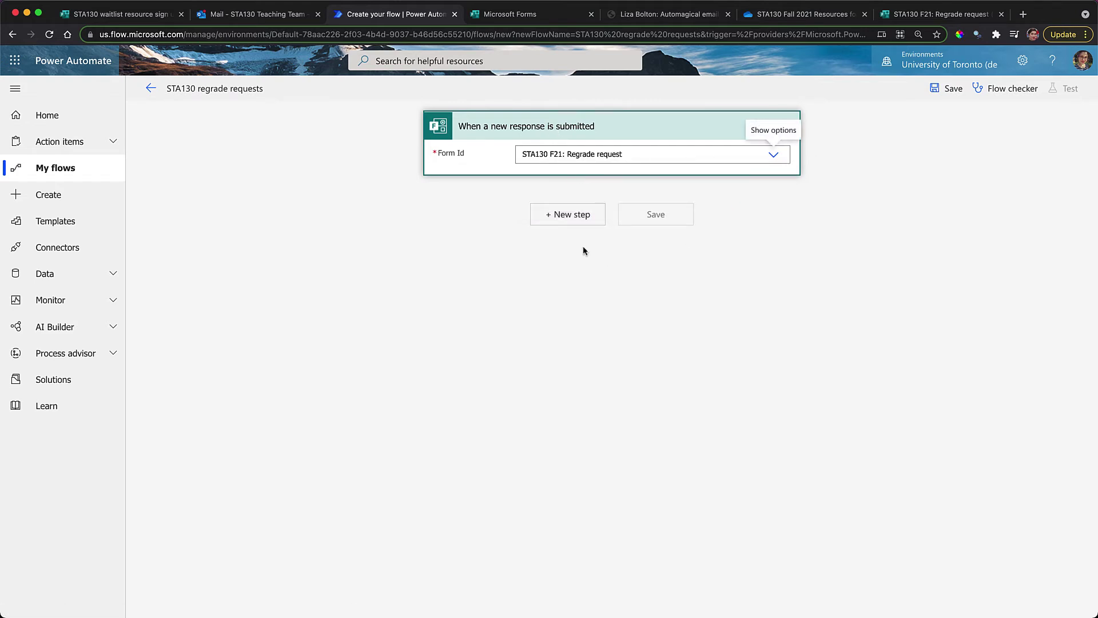
Add Get response details for the STA130 F21: Regrade request form using the trigger's Response Id
click(574, 215)
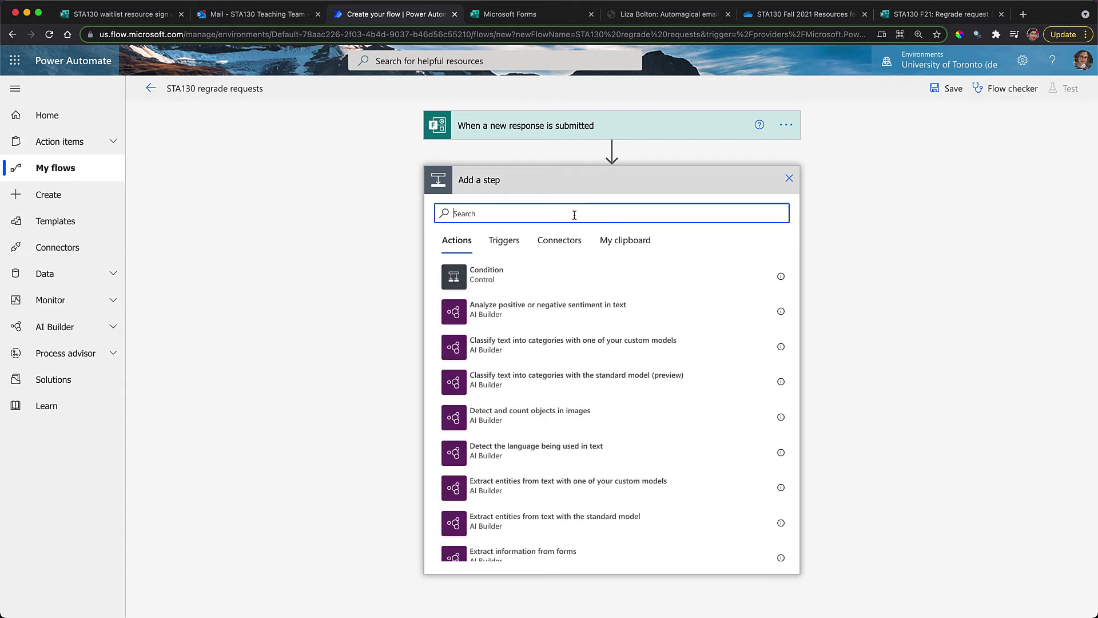
text(forms)
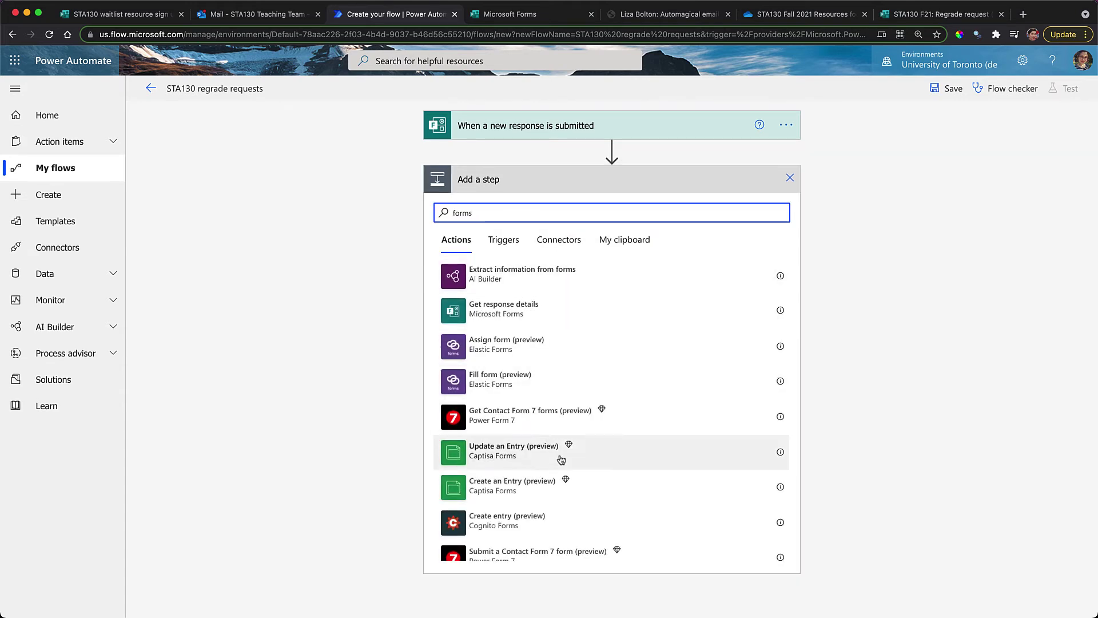
click(498, 310)
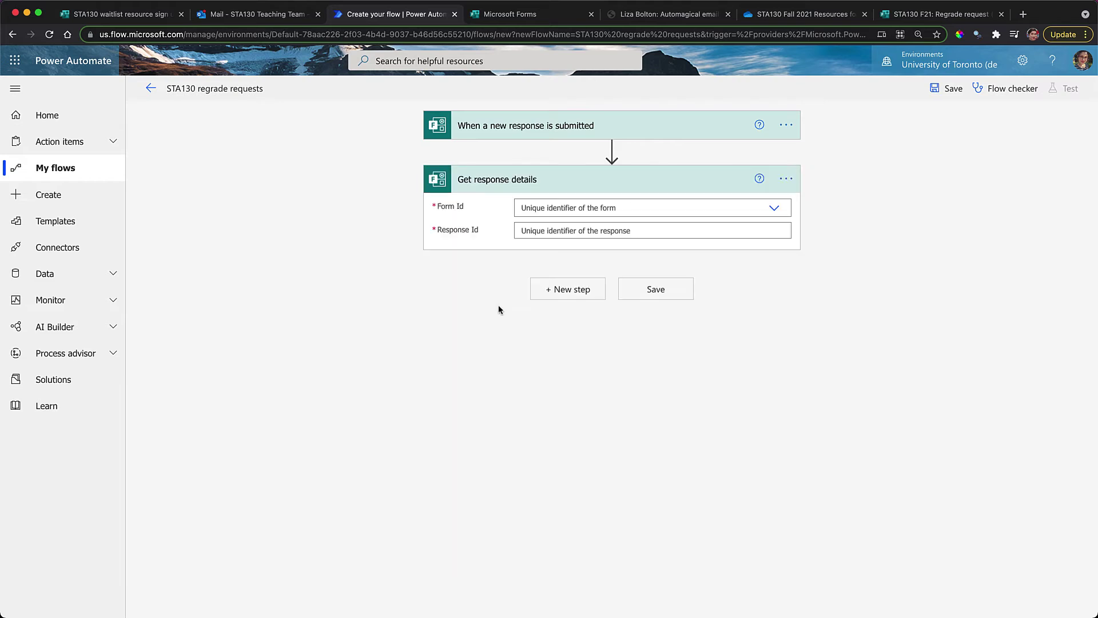
click(595, 207)
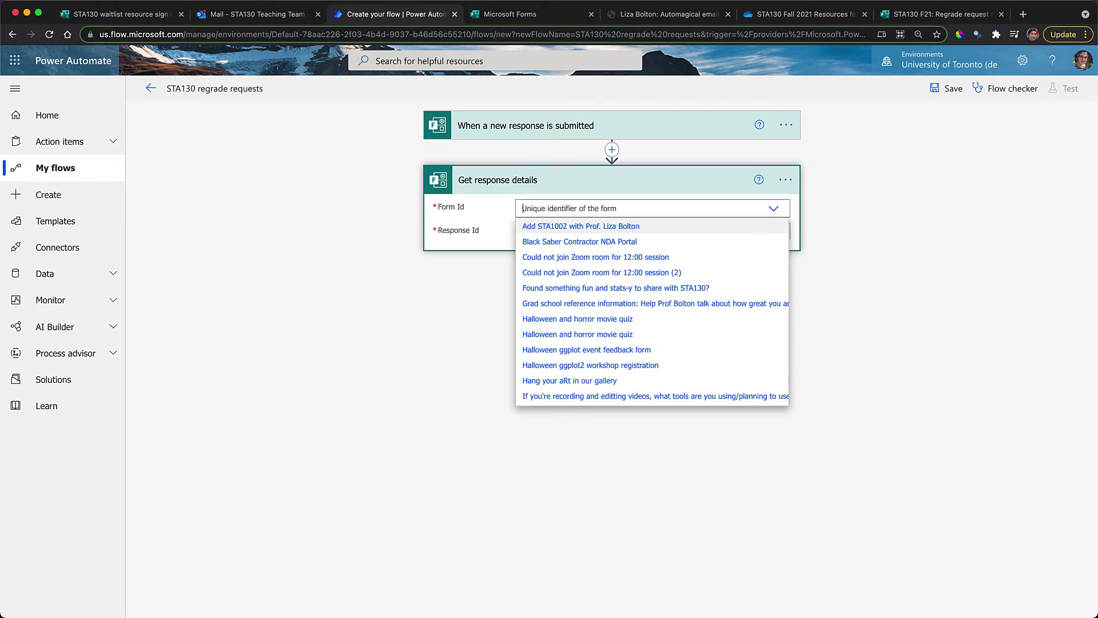
text(sta130)
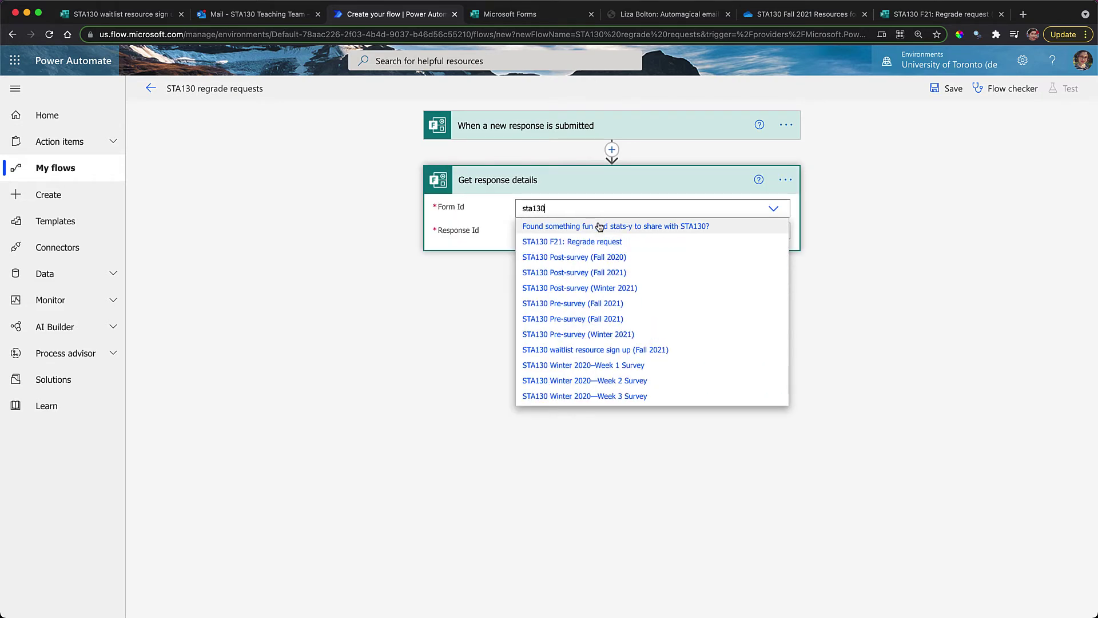
click(598, 243)
click(598, 236)
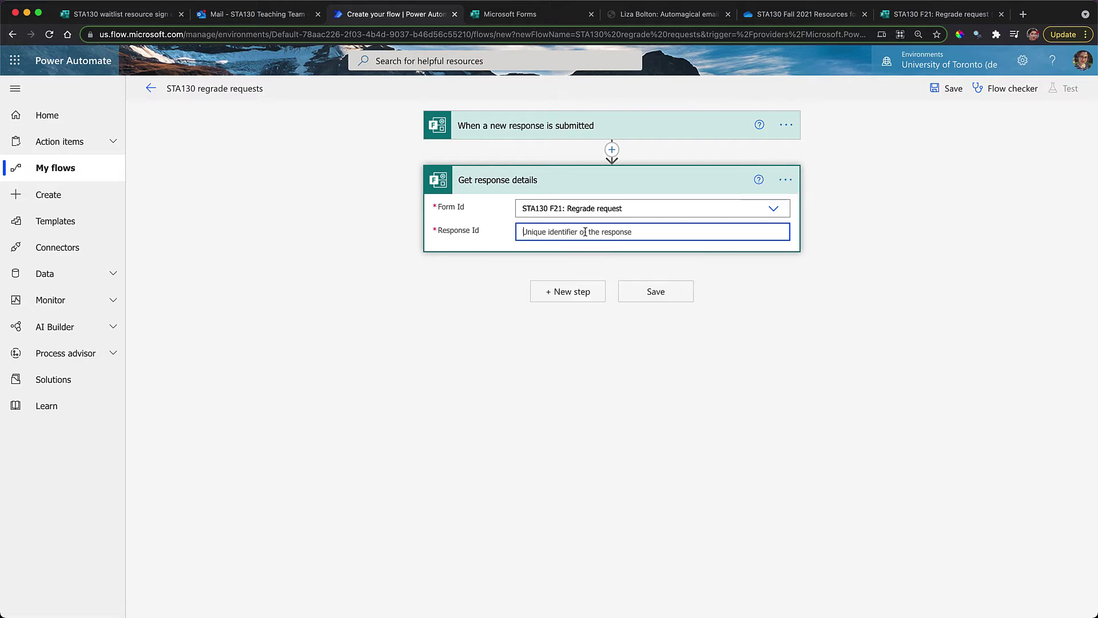
click(943, 383)
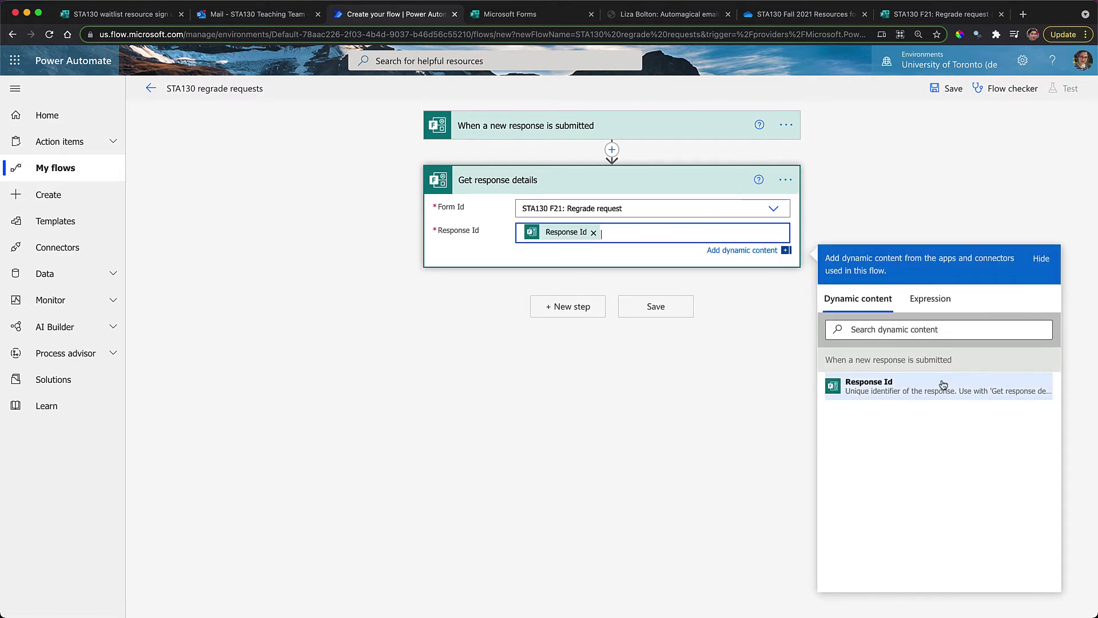
Add another step slot and duplicate the flow's browser tab
click(578, 312)
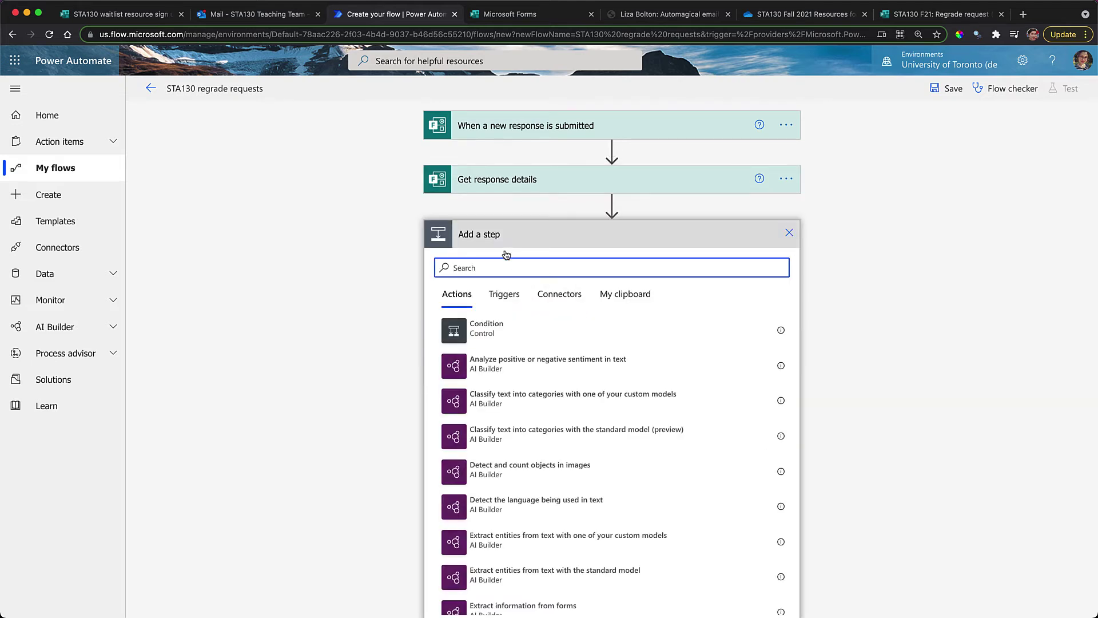
right_click(391, 16)
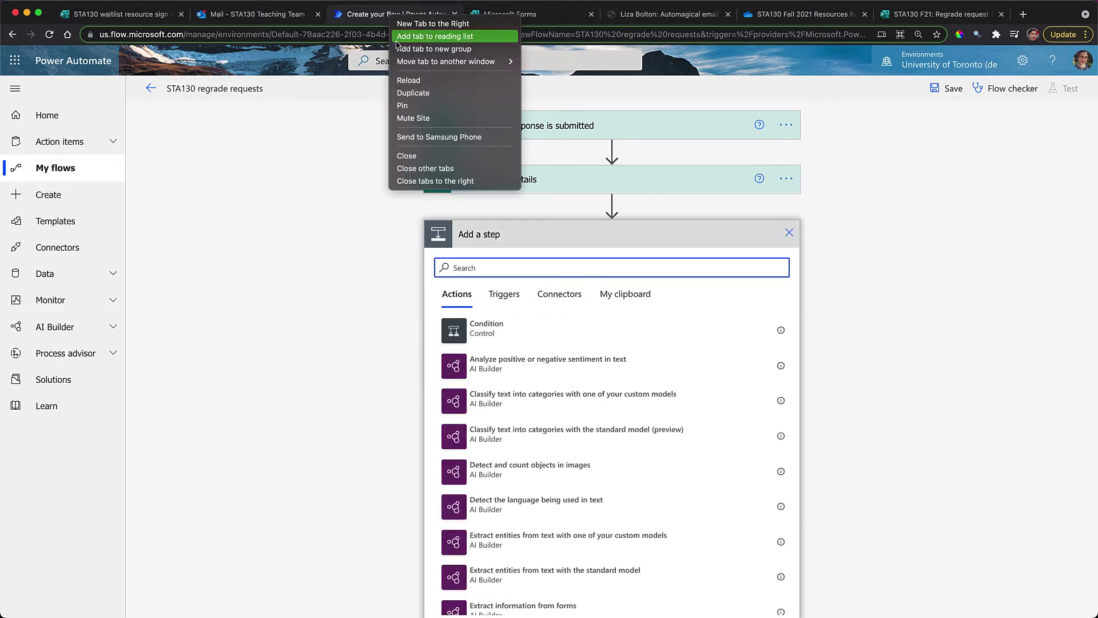
click(413, 93)
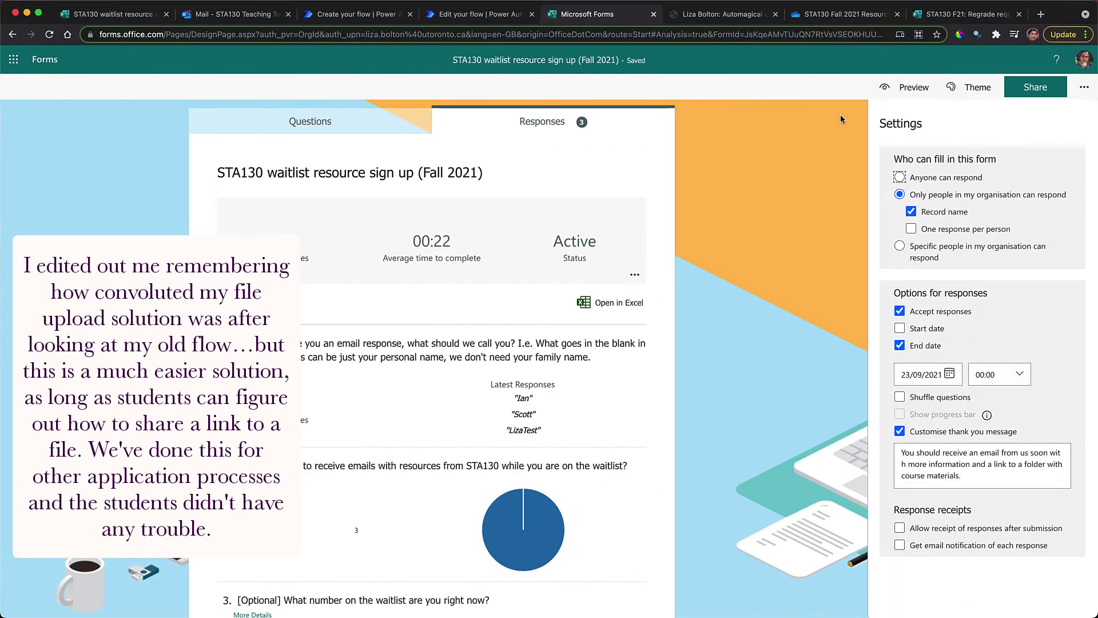
Write the document-link sentence in question 7, cut it, and delete question 7
click(943, 17)
scroll(548, 407, down, 10)
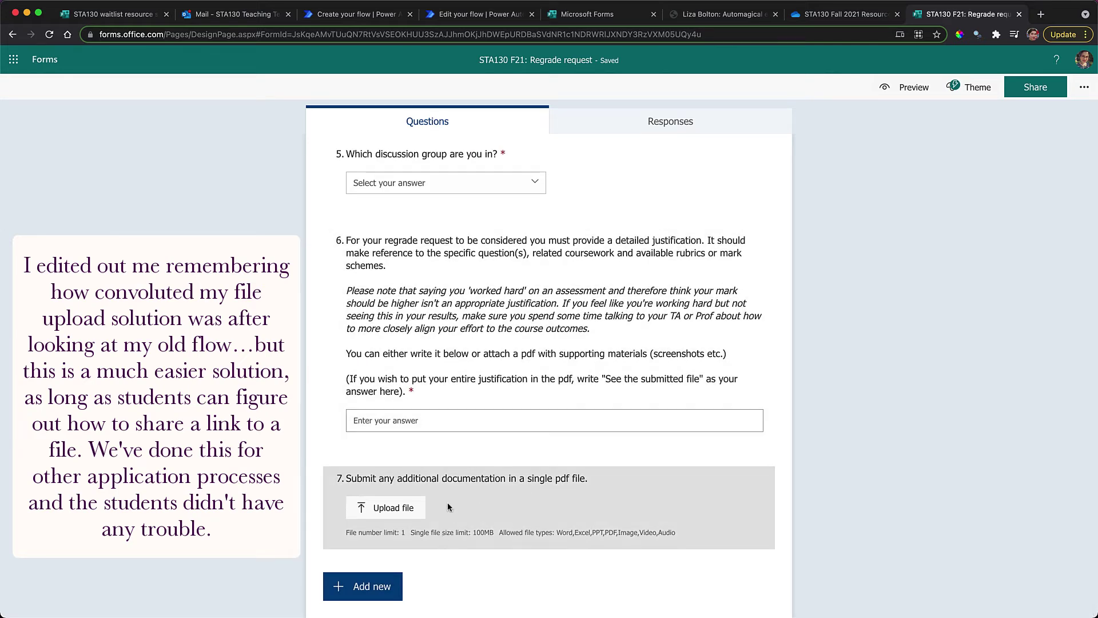
click(541, 510)
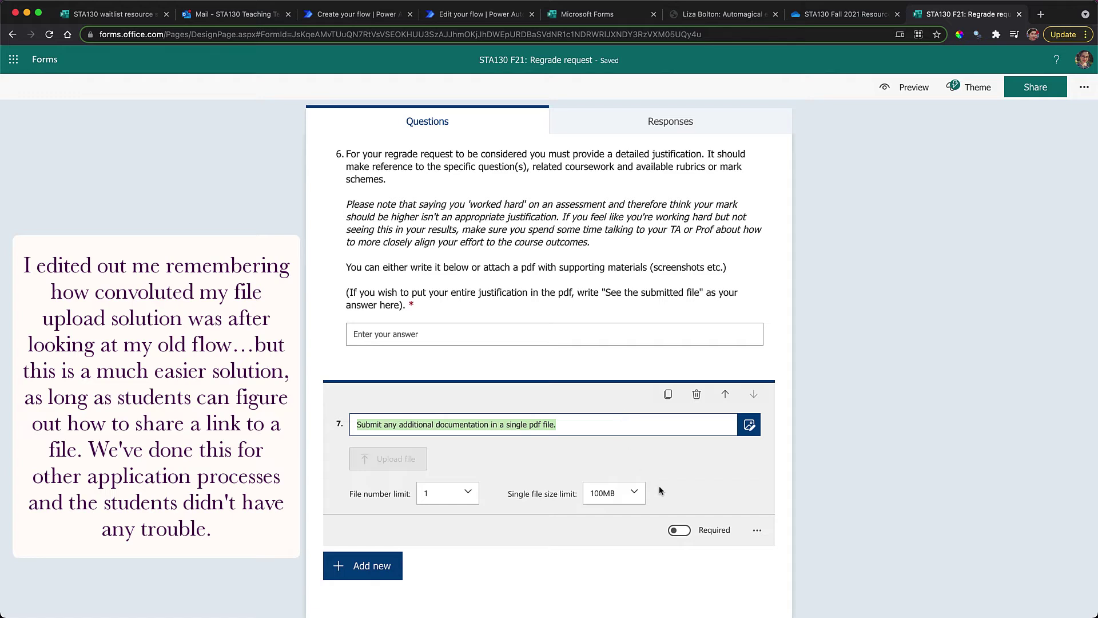
key(BackSpace)
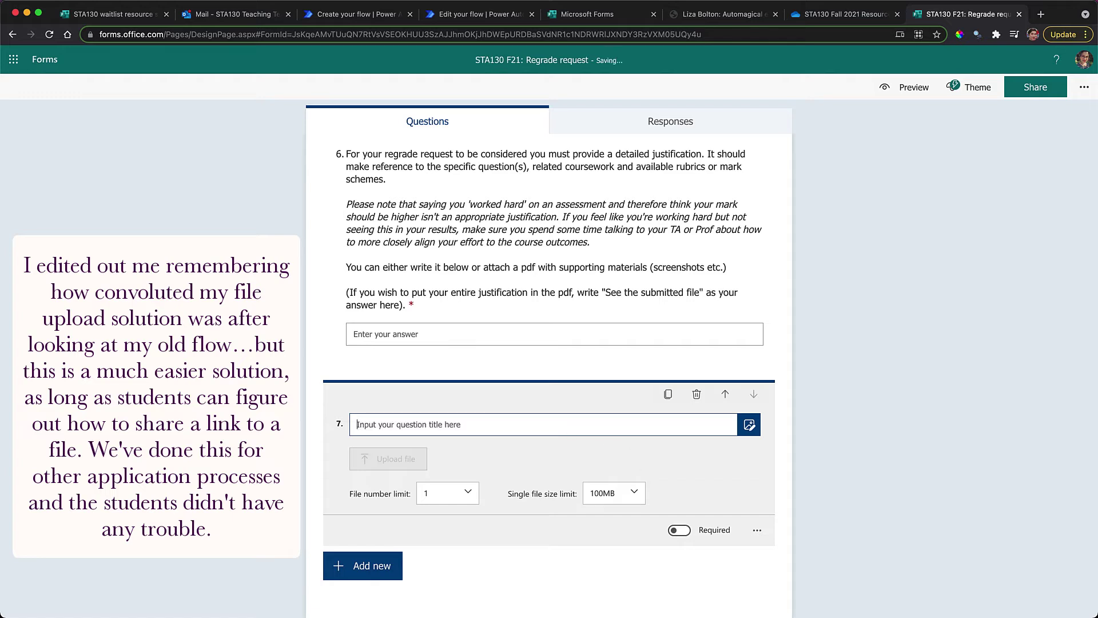
text(If you)
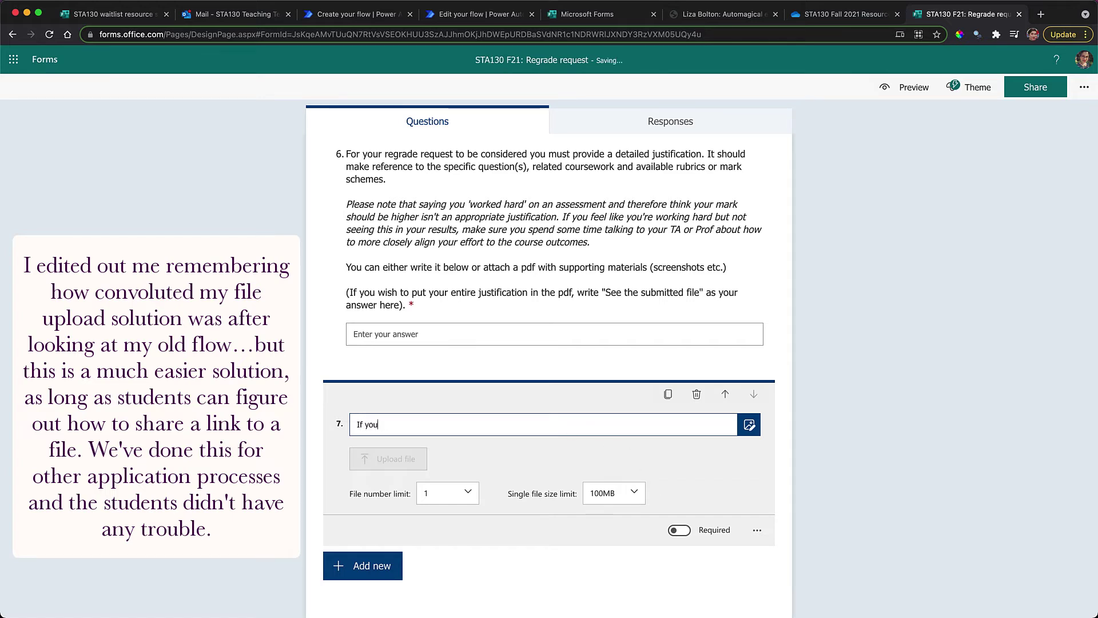
text( would prefer to provide a link to a document (e.g. in your U of T OneDriv)
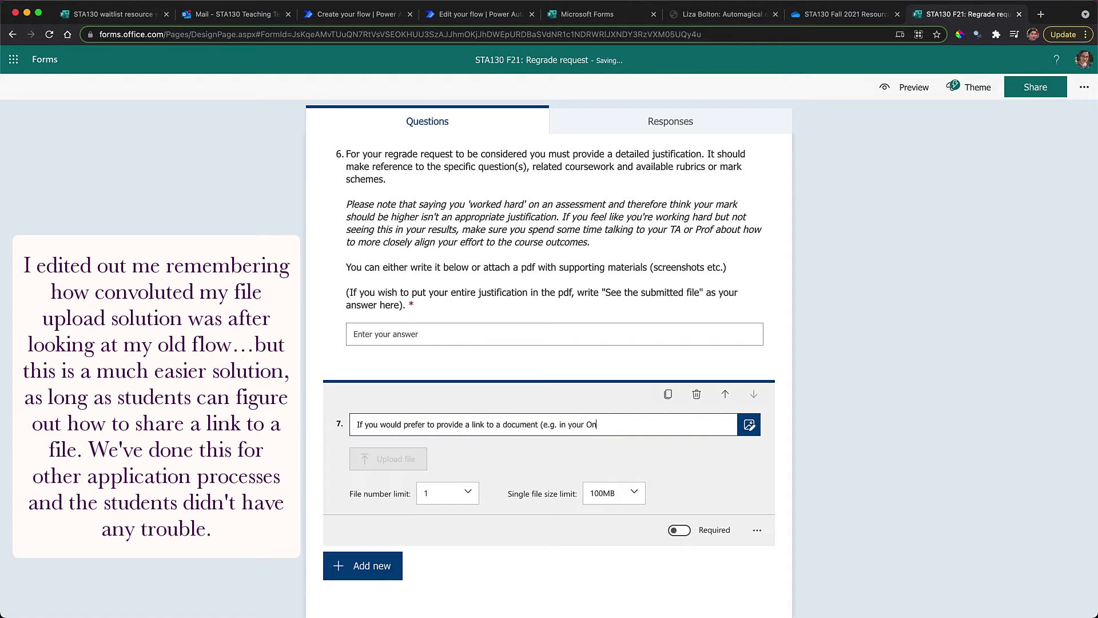
text(e or Google Drive or Drop)
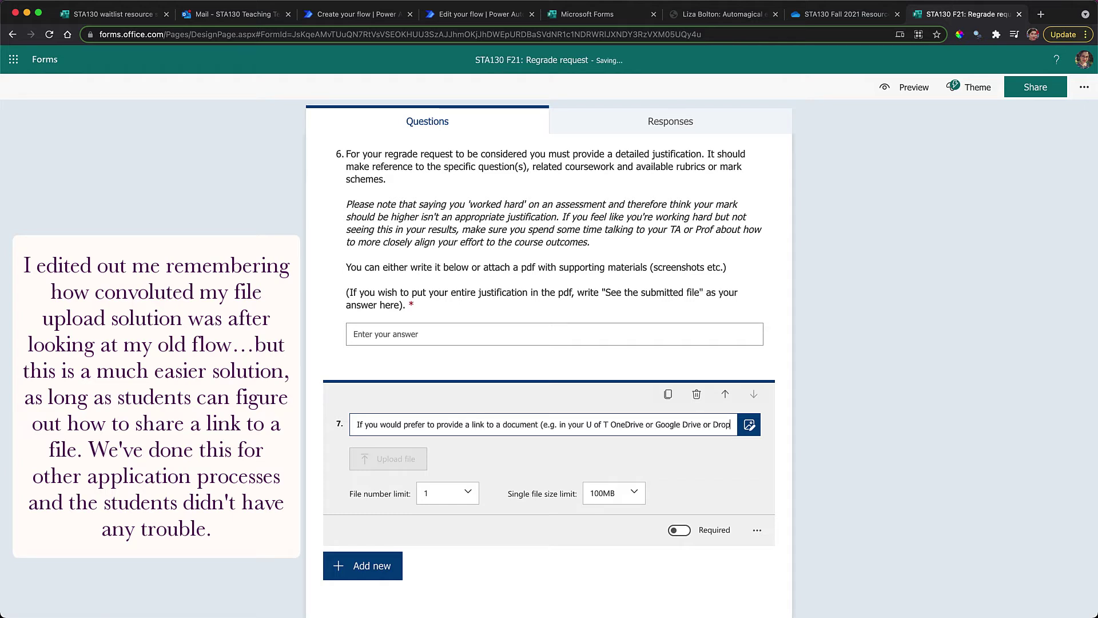
text( box) you can put the link here instead)
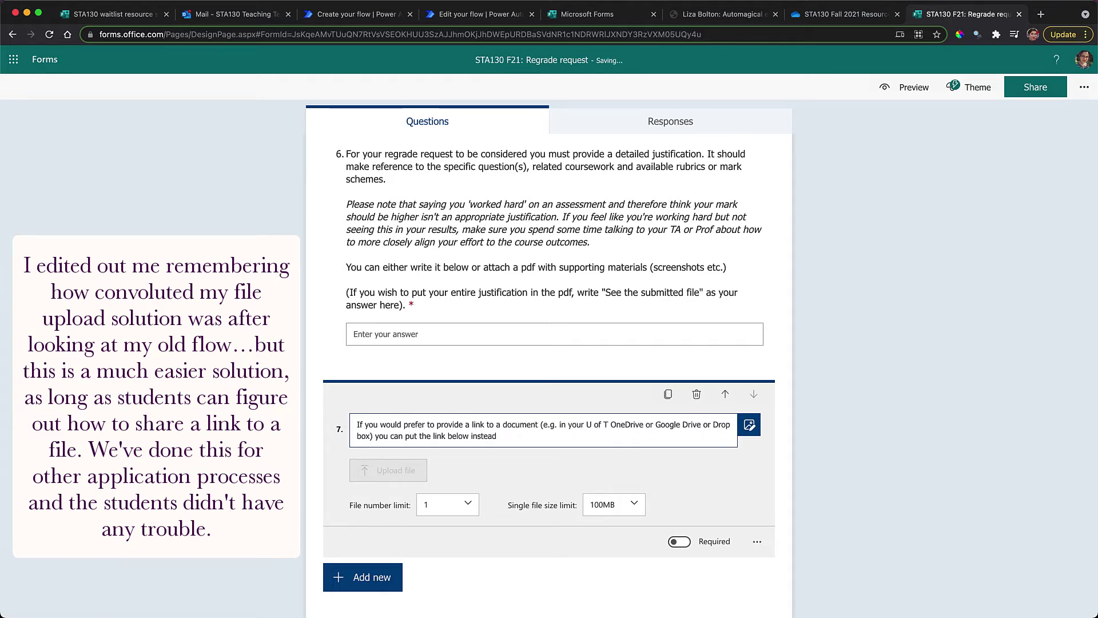
key(ctrl+a)
key(BackSpace)
click(696, 395)
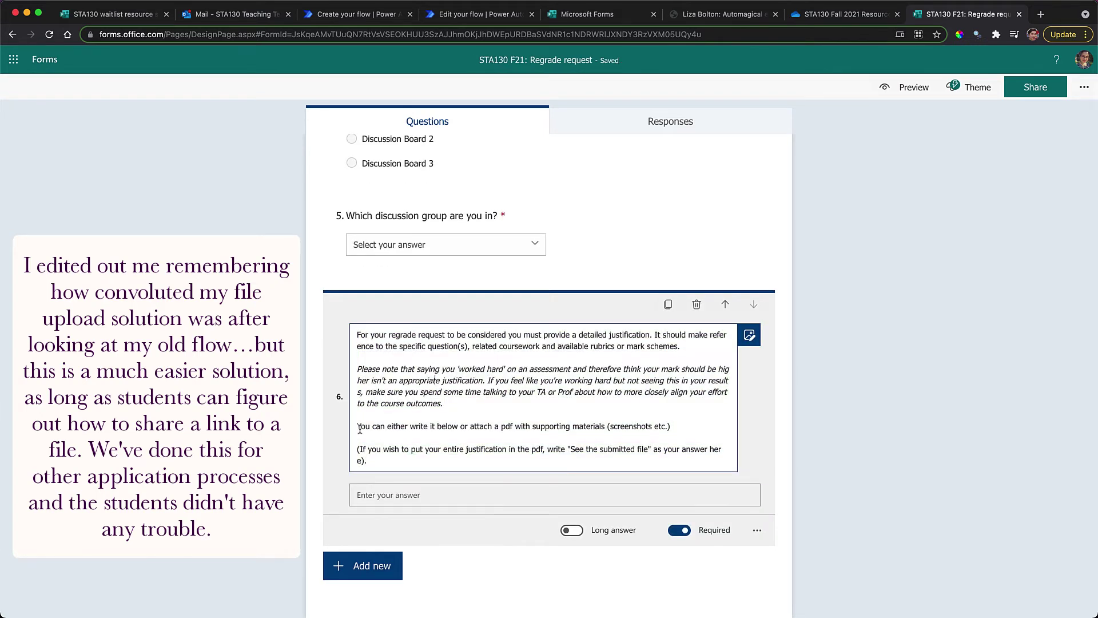
Replace question 6's PDF wording with the link sentence and a note that permissions must allow viewing
click(469, 426)
key(shift+End)
text(if you would prefer to provide a link to a document (e.g. in your U of T OneDrive or Google Drive or Dropbox) you can put the link below instead)
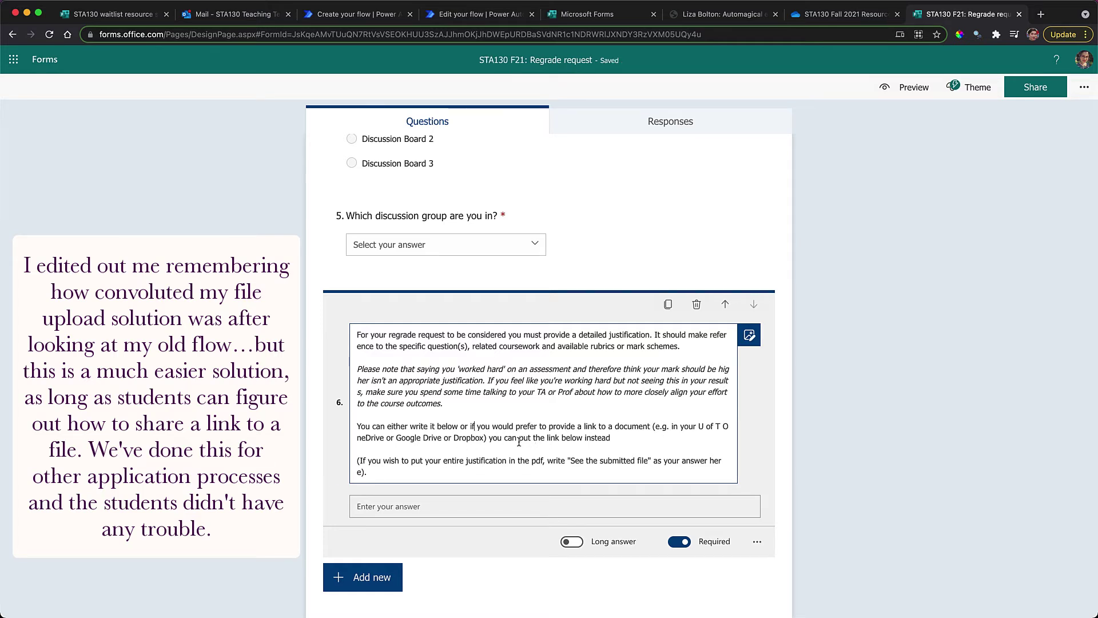
click(621, 439)
text(.)
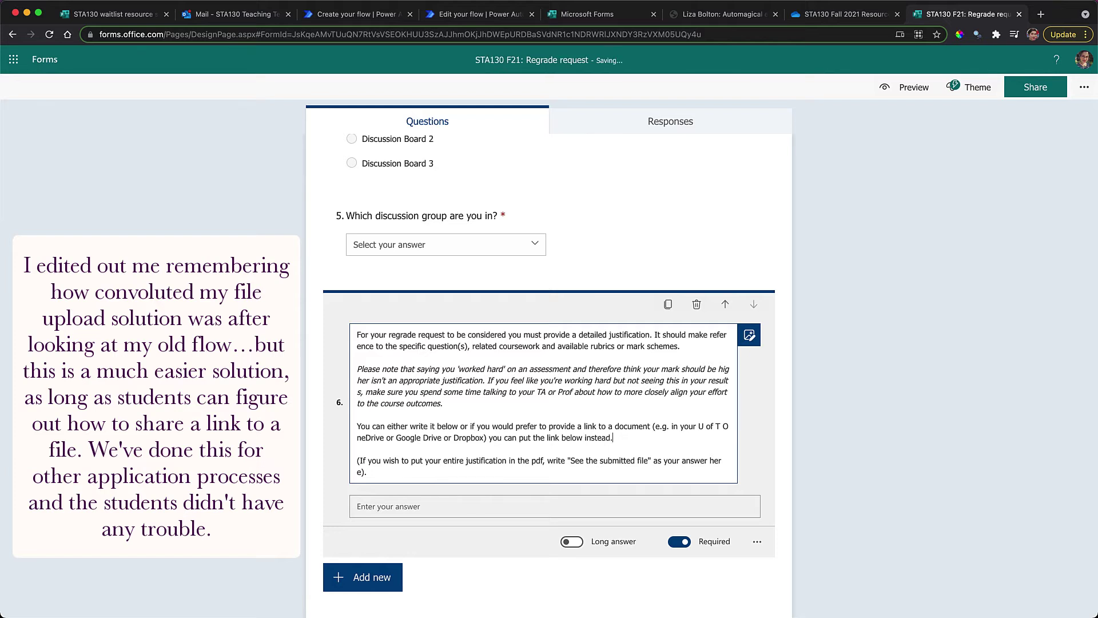
key(Down)
key(super+shift+Down)
key(BackSpace)
key(BackSpace)
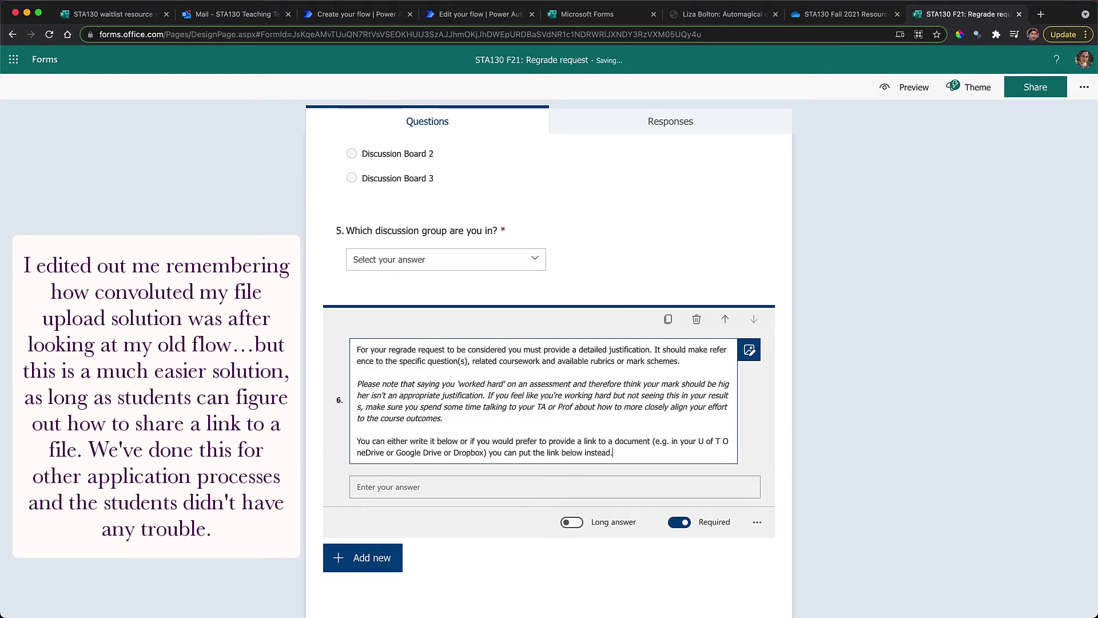
text(Please make sure the per)
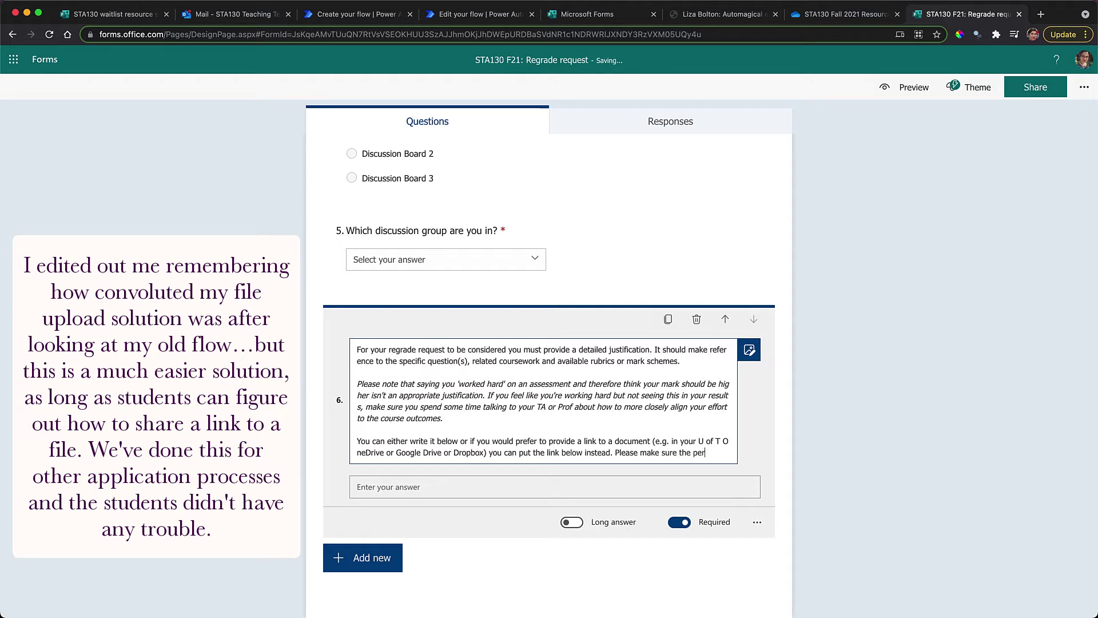
text(mission a)
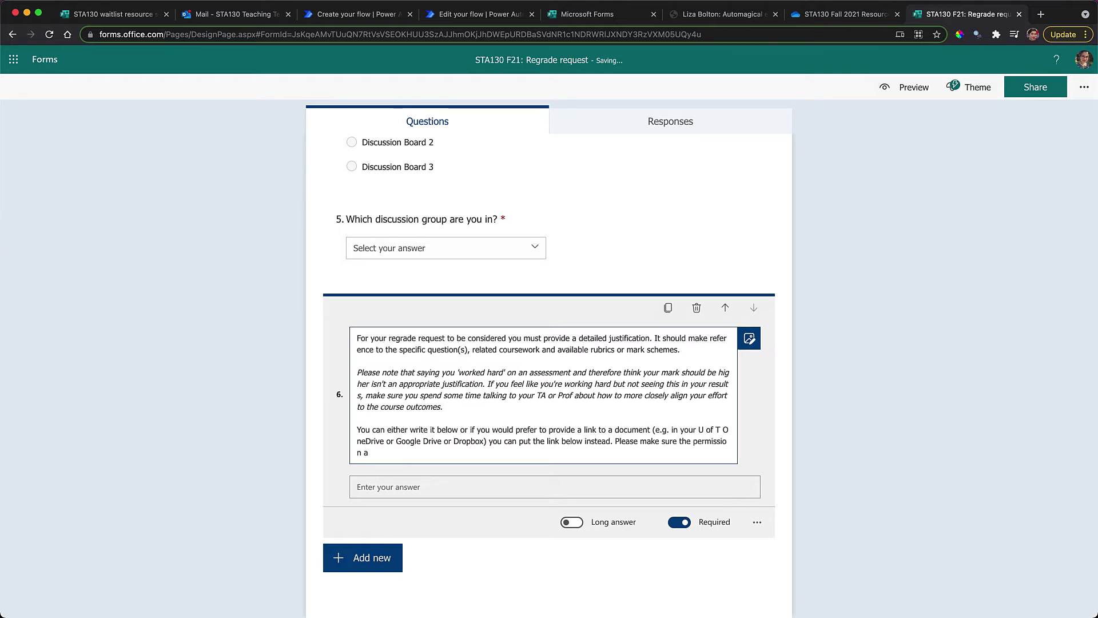
key(BackSpace)
text(will allow us to see it.)
click(259, 385)
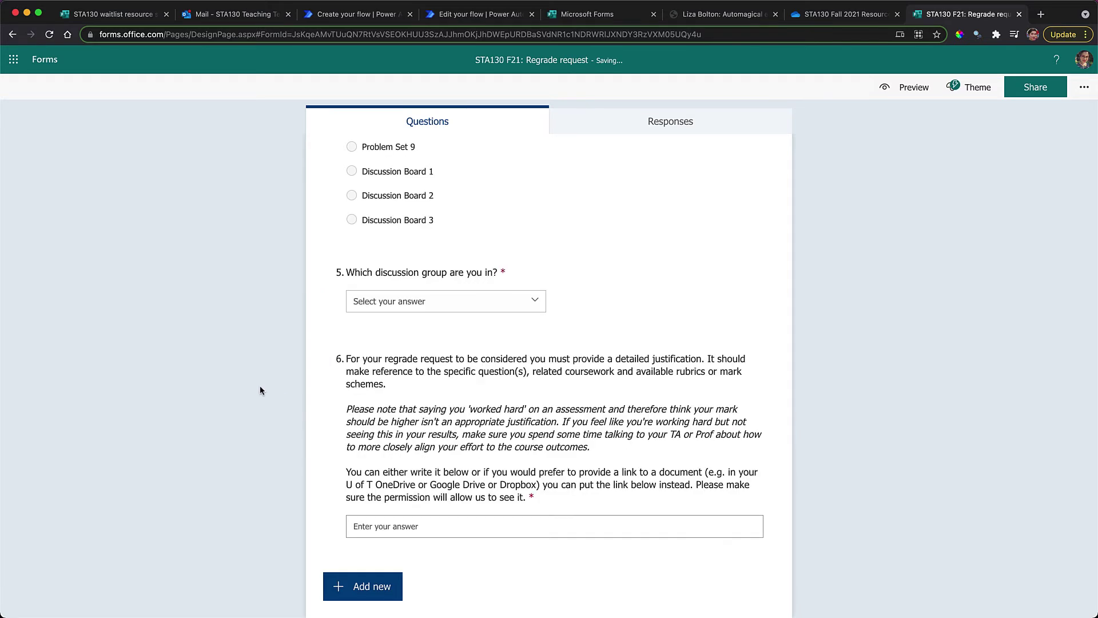
scroll(260, 385, up, 15)
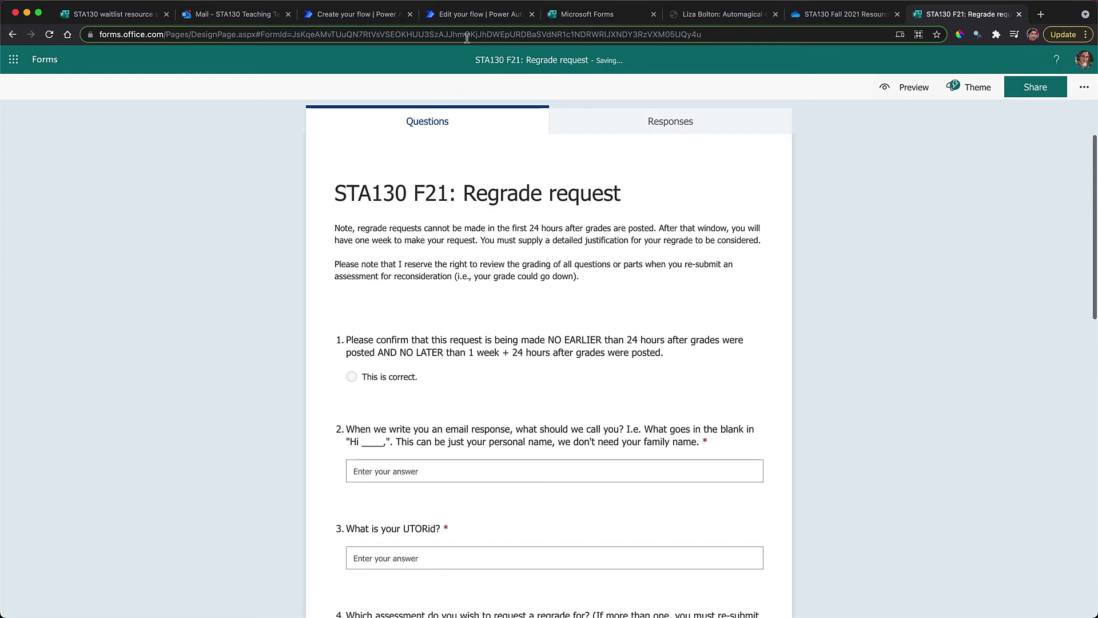
Add a Send an email (V2) action with To set to the Responders' Email dynamic value
click(458, 19)
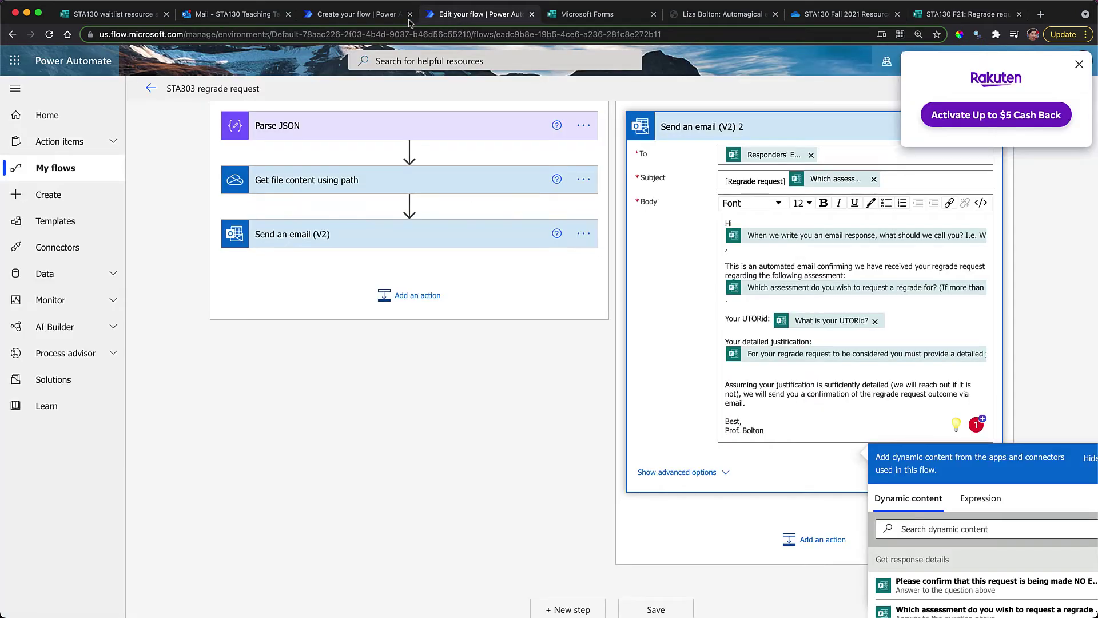
click(351, 16)
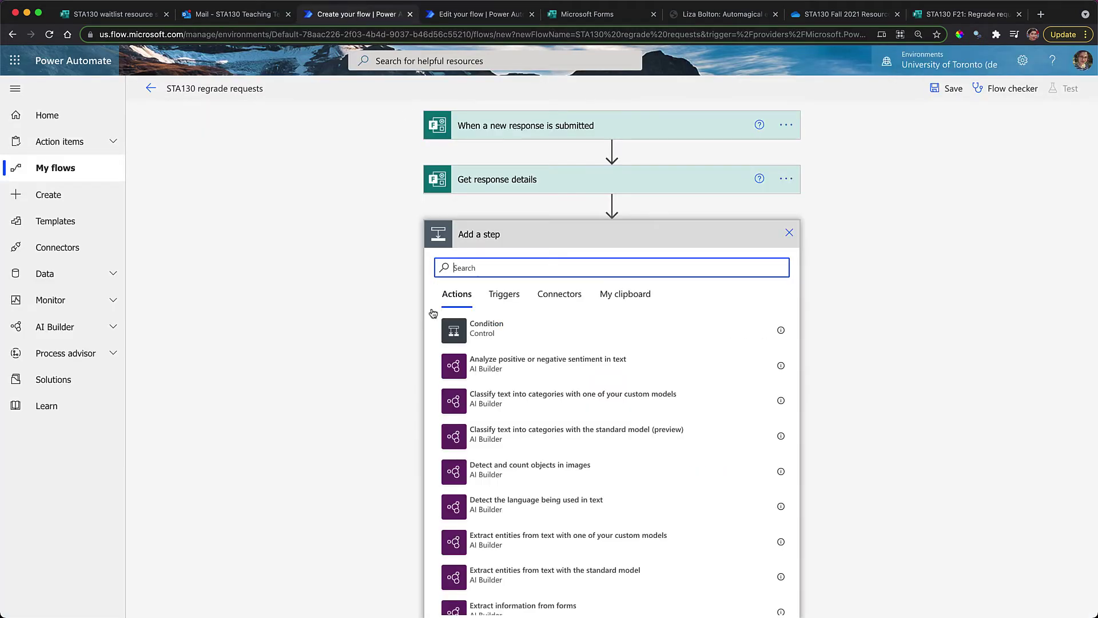
text(out)
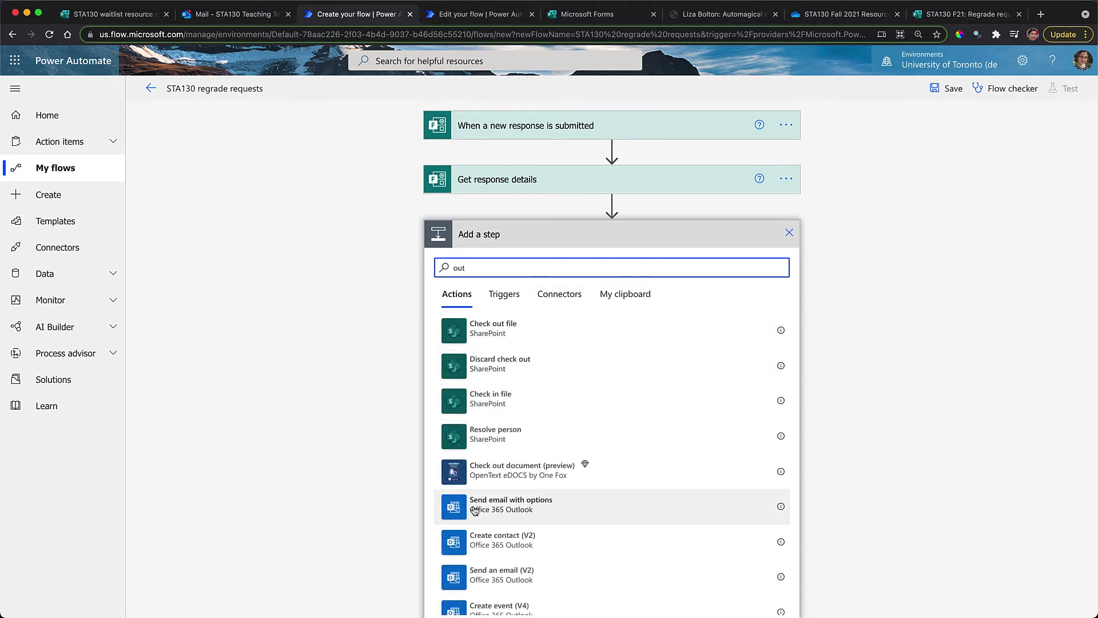
click(487, 580)
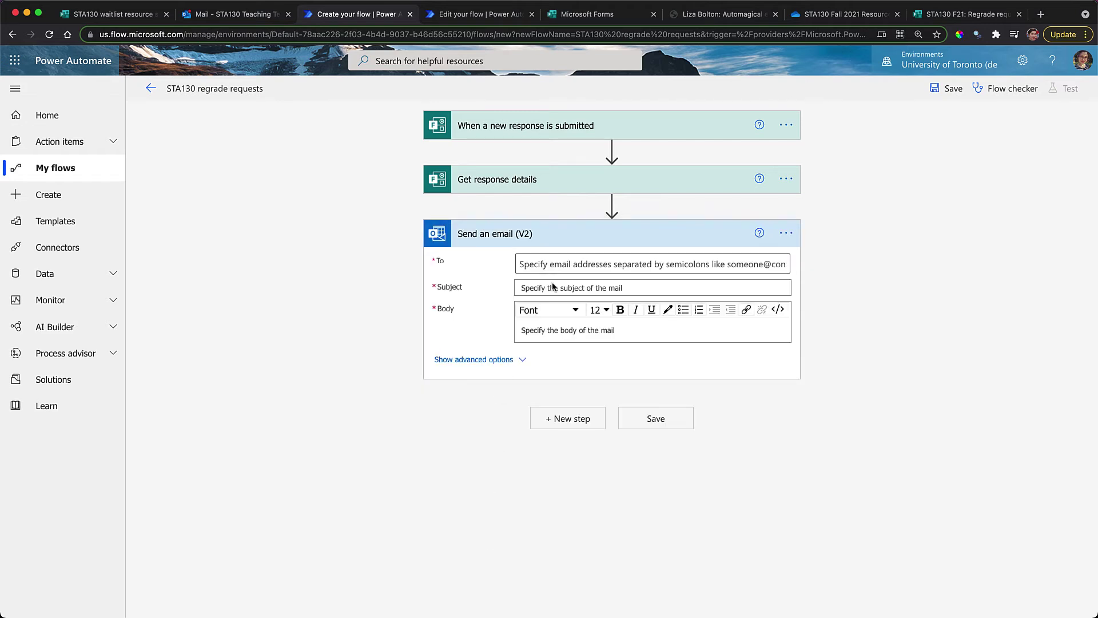
click(563, 264)
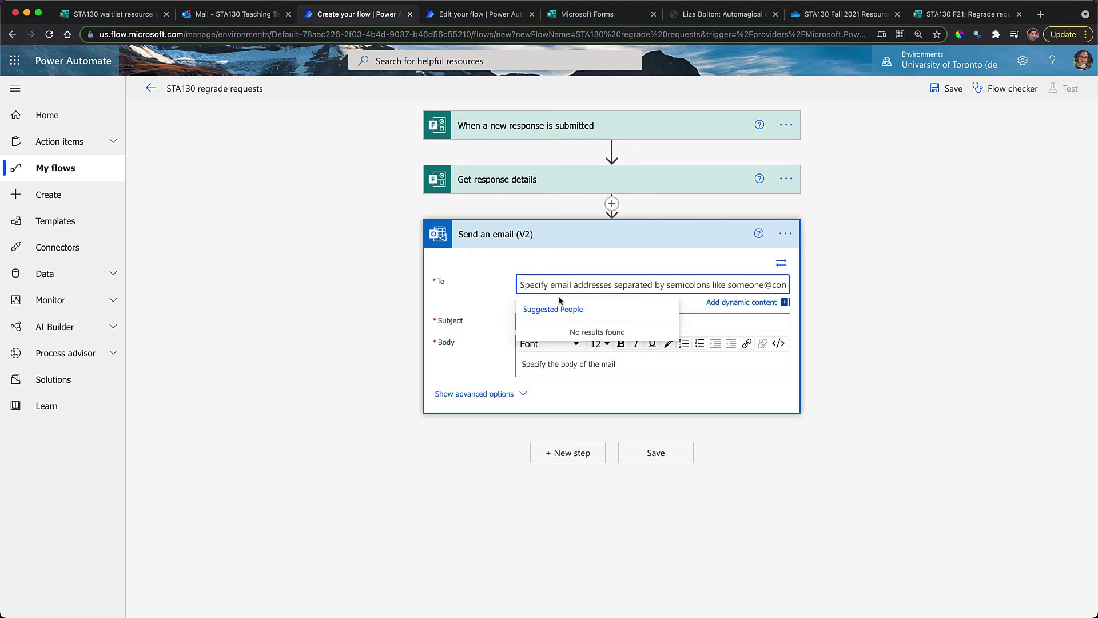
click(765, 303)
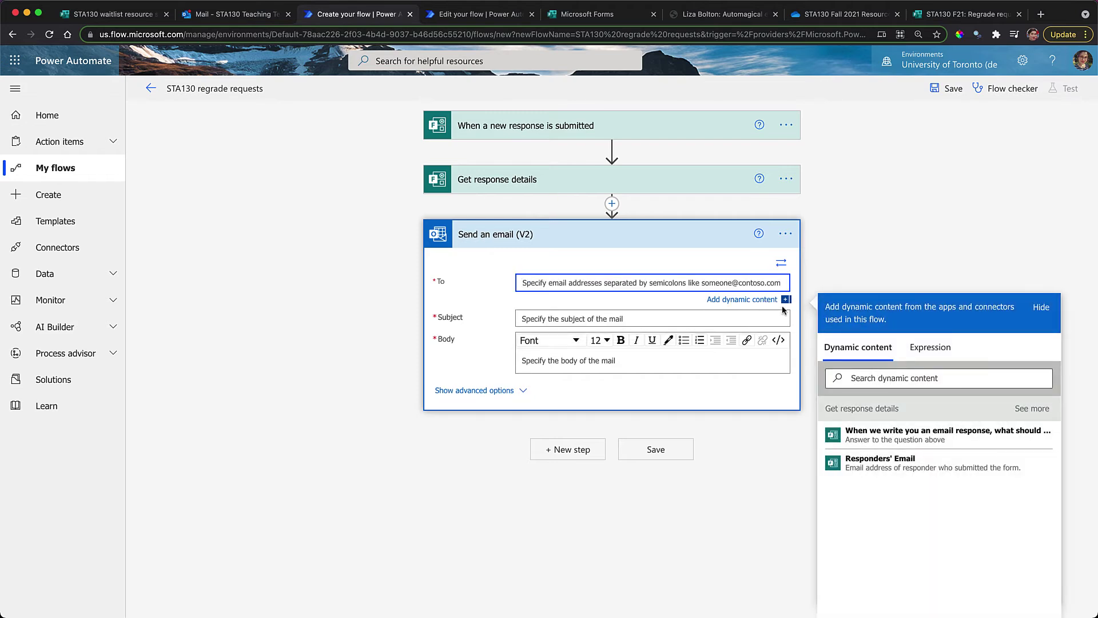
click(929, 463)
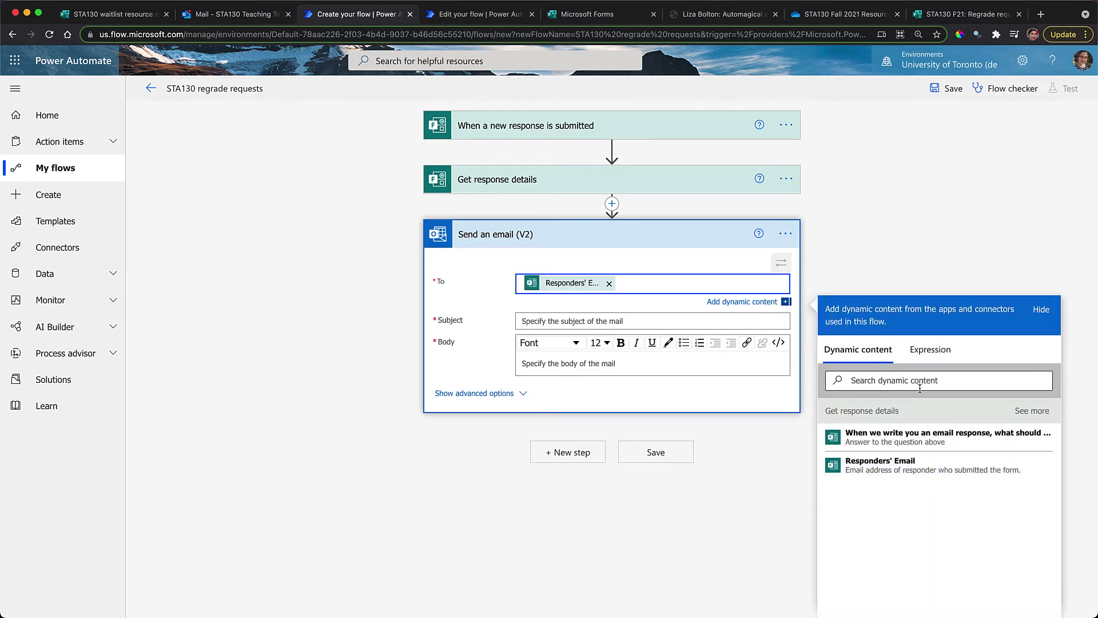
Set the email subject to '[Regrade request]' followed by the chosen assessment answer
click(554, 321)
text([Regr)
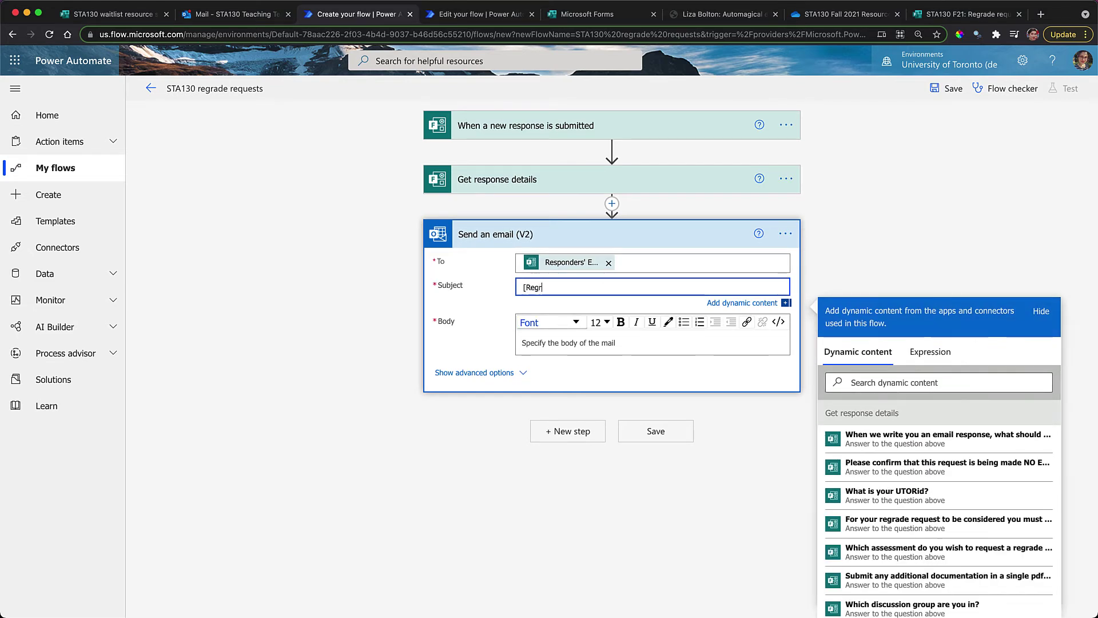
text(ade request)
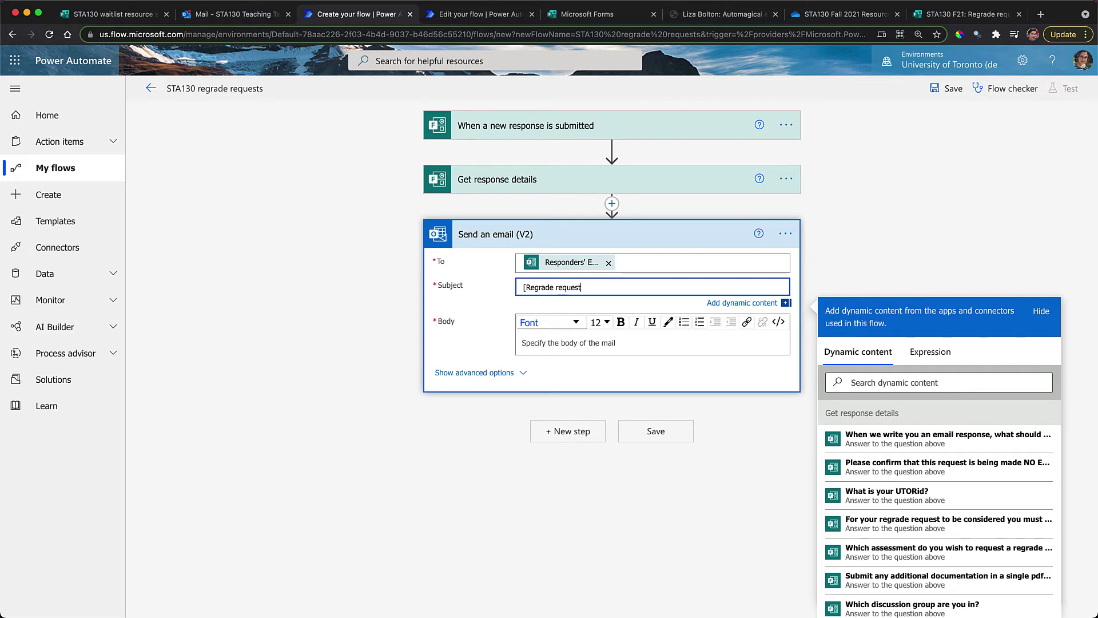
click(906, 555)
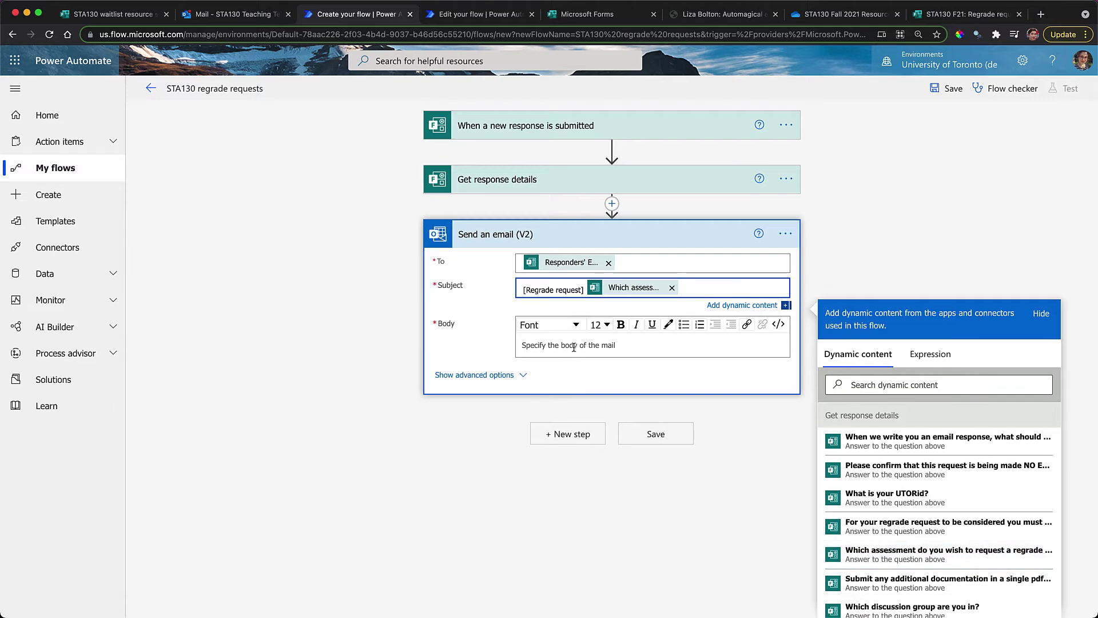
Begin the email body with 'Hi' plus the preferred-name answer and a comma
click(573, 347)
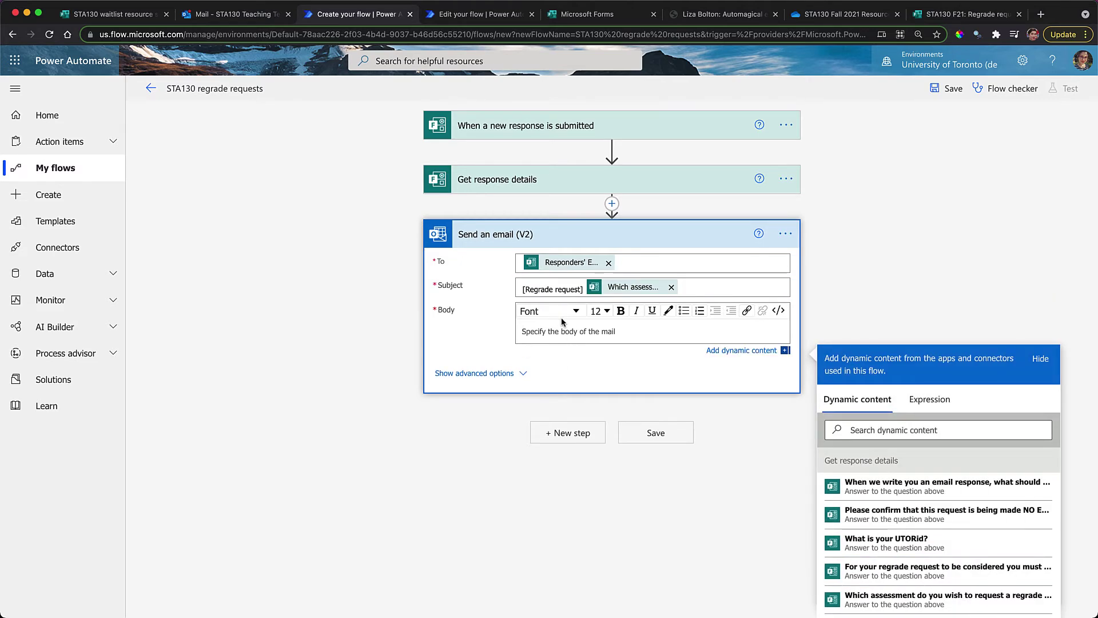
text(Hi)
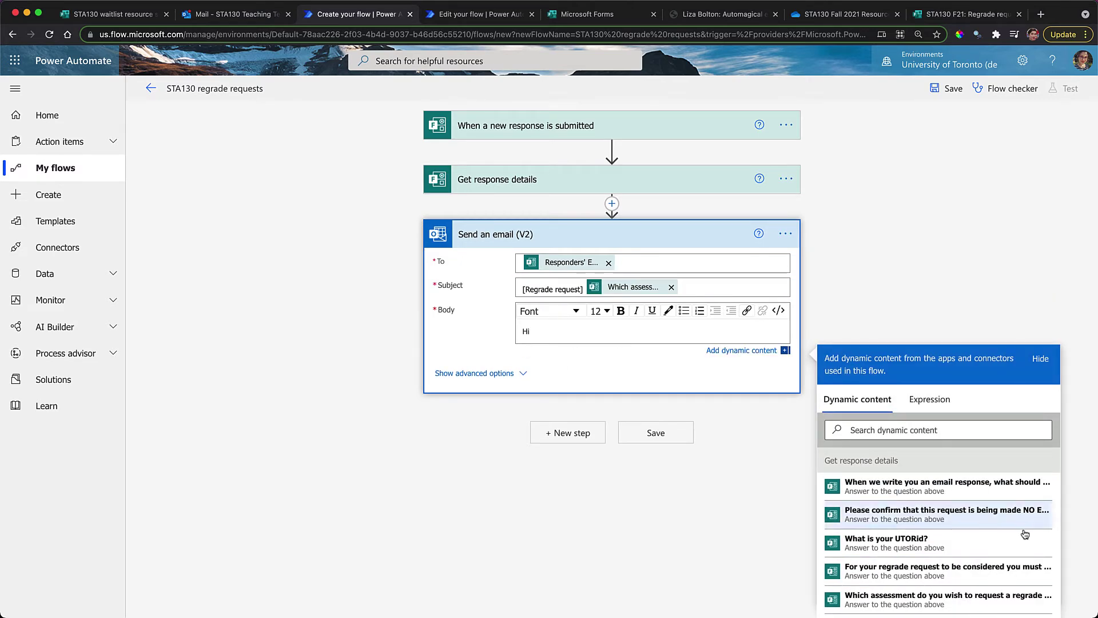
click(948, 483)
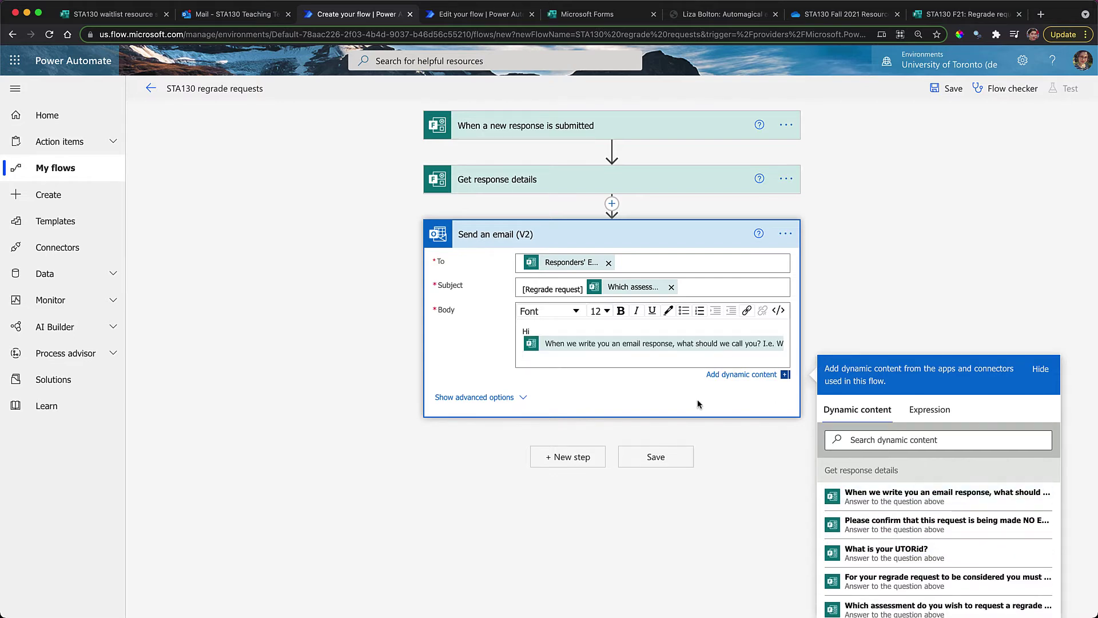
text(,)
key(Return)
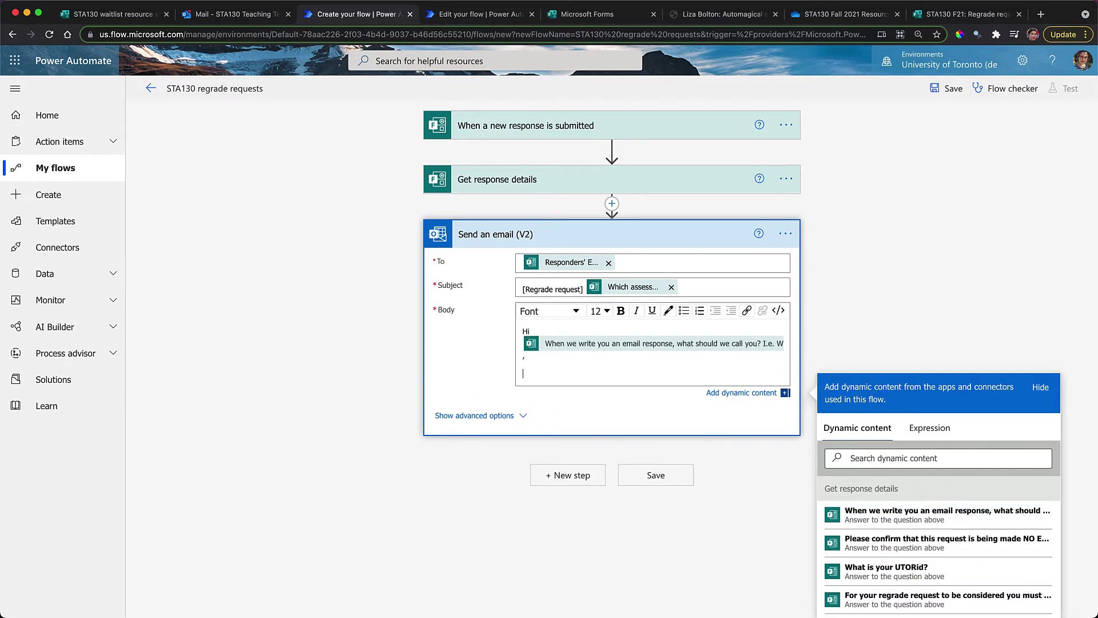
click(480, 14)
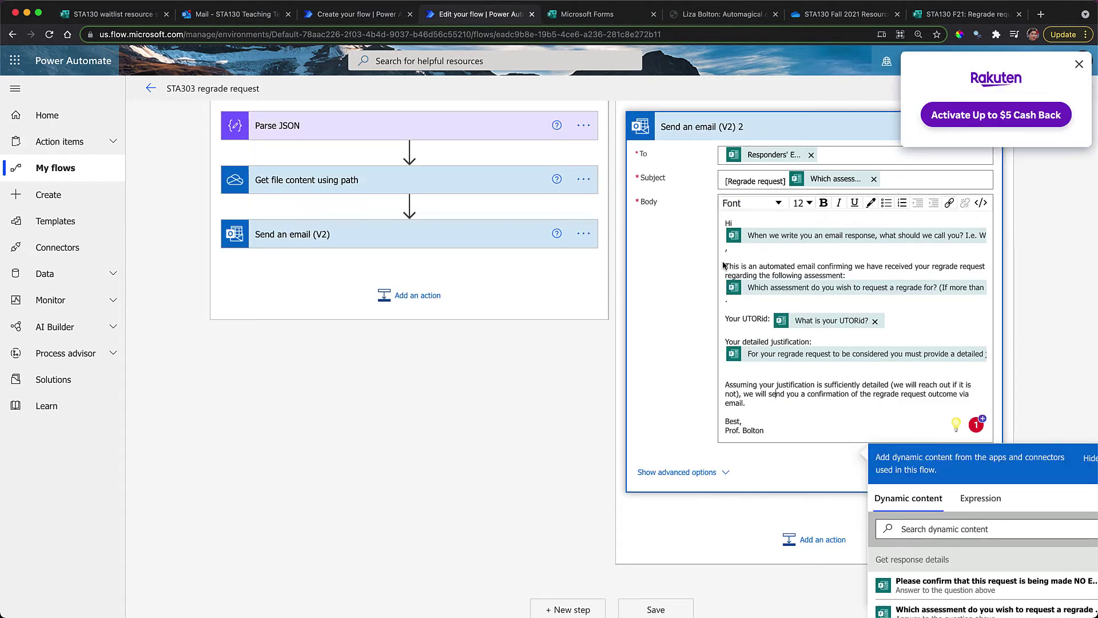
Paste the STA303 'This is an automated email…' paragraph into the STA130 body, followed by the assessment answer and a period
drag(726, 265, 855, 279)
key(ctrl+c)
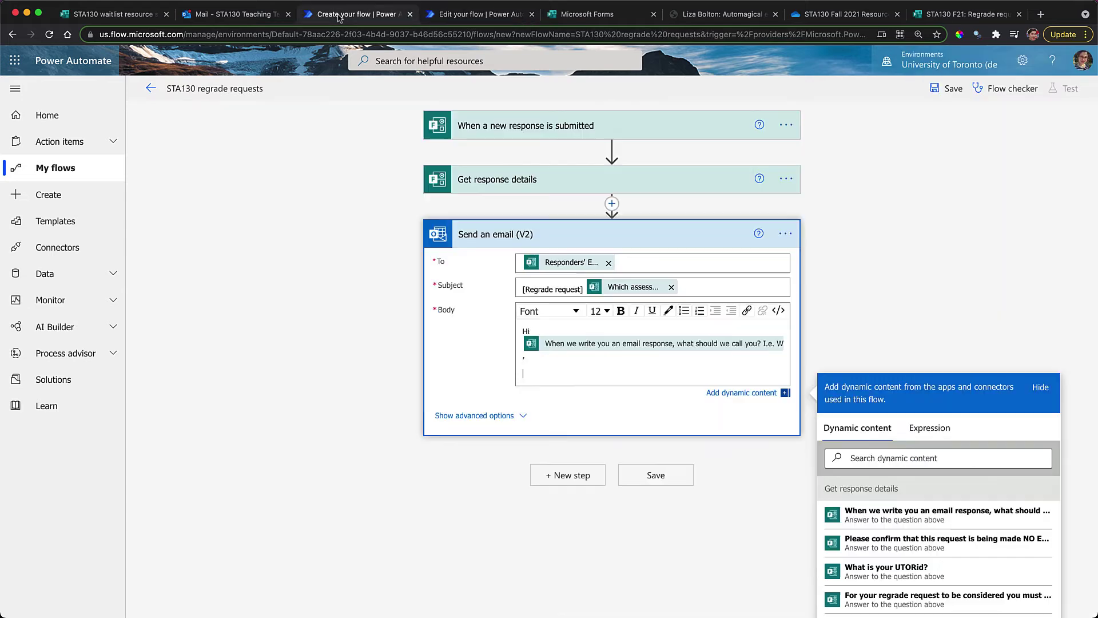
click(338, 14)
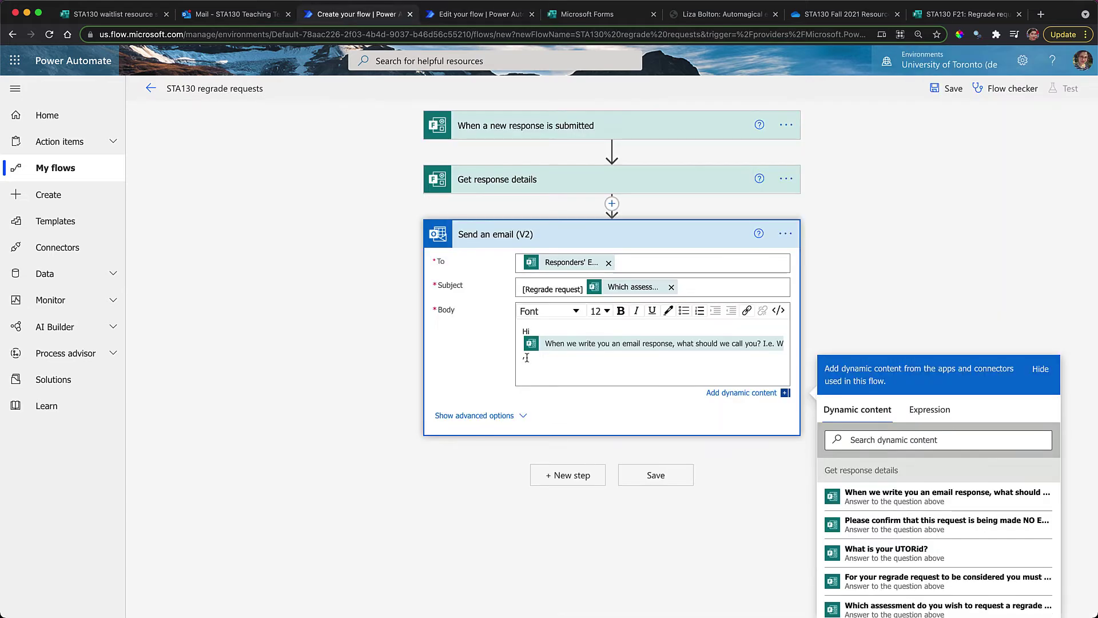
key(ctrl+v)
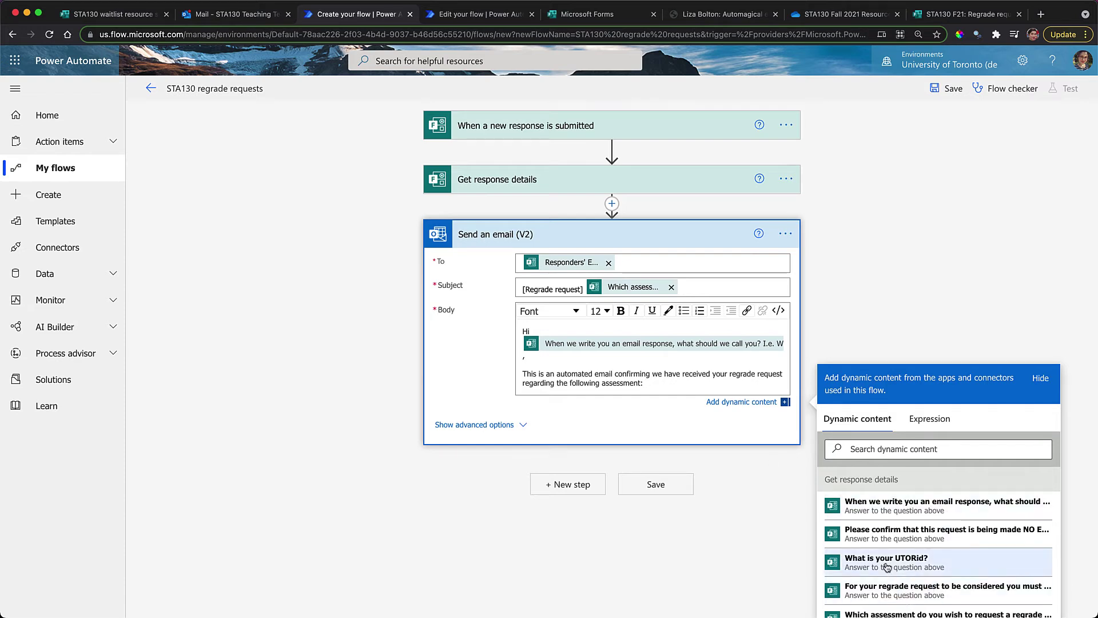
scroll(892, 538, down, 1)
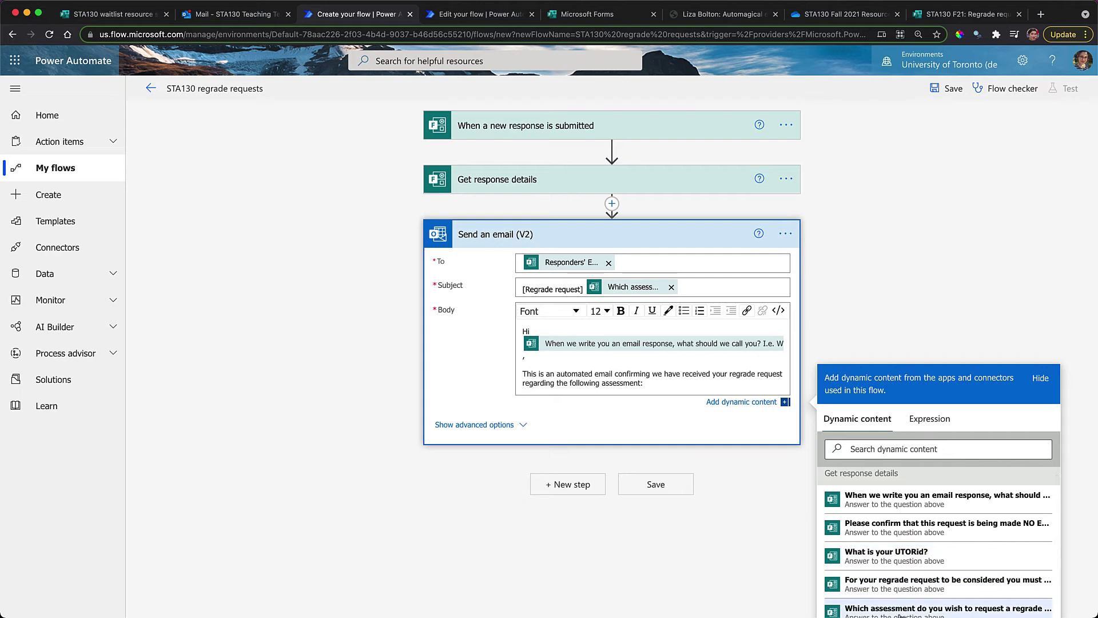
click(900, 612)
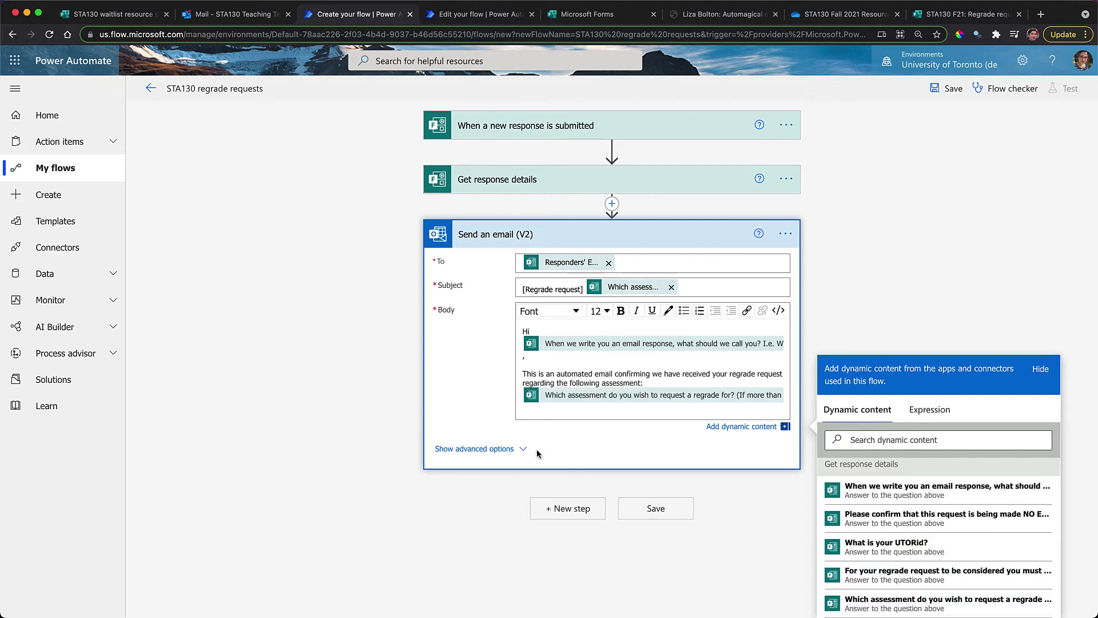
text(.)
key(Return)
key(Return)
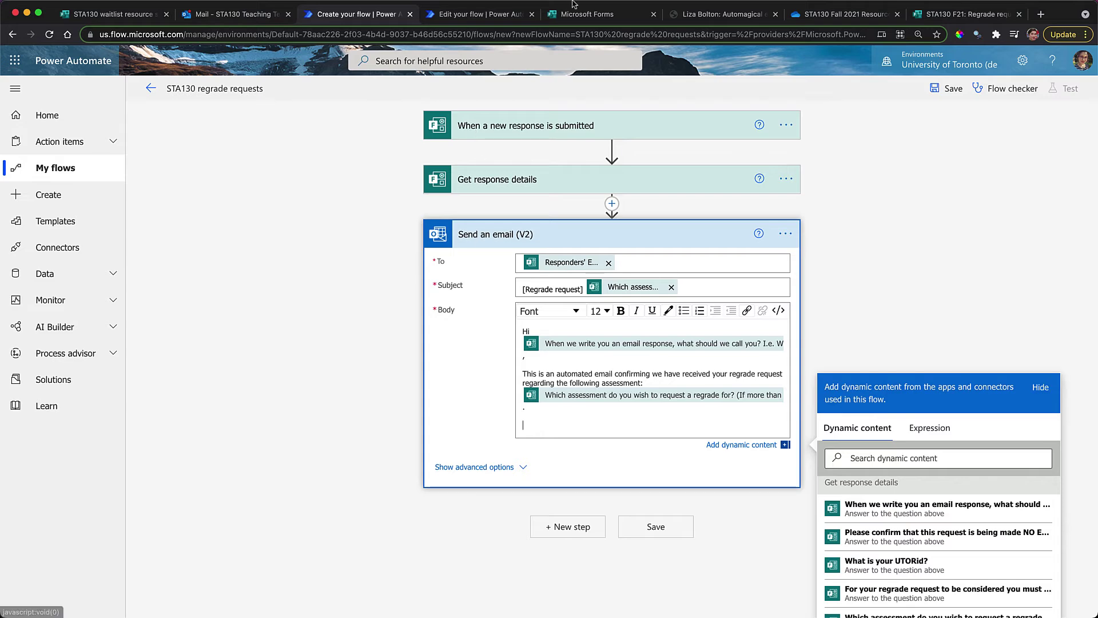
Copy the STA303 email text from 'Your UTORid' through the sign-off
click(490, 16)
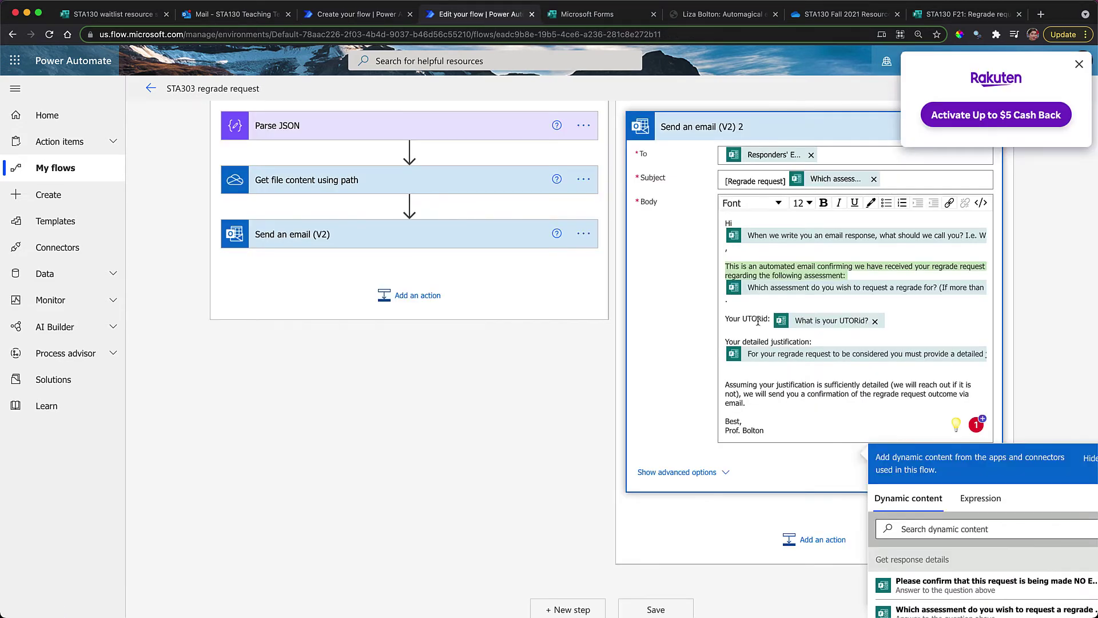
drag(726, 318, 781, 442)
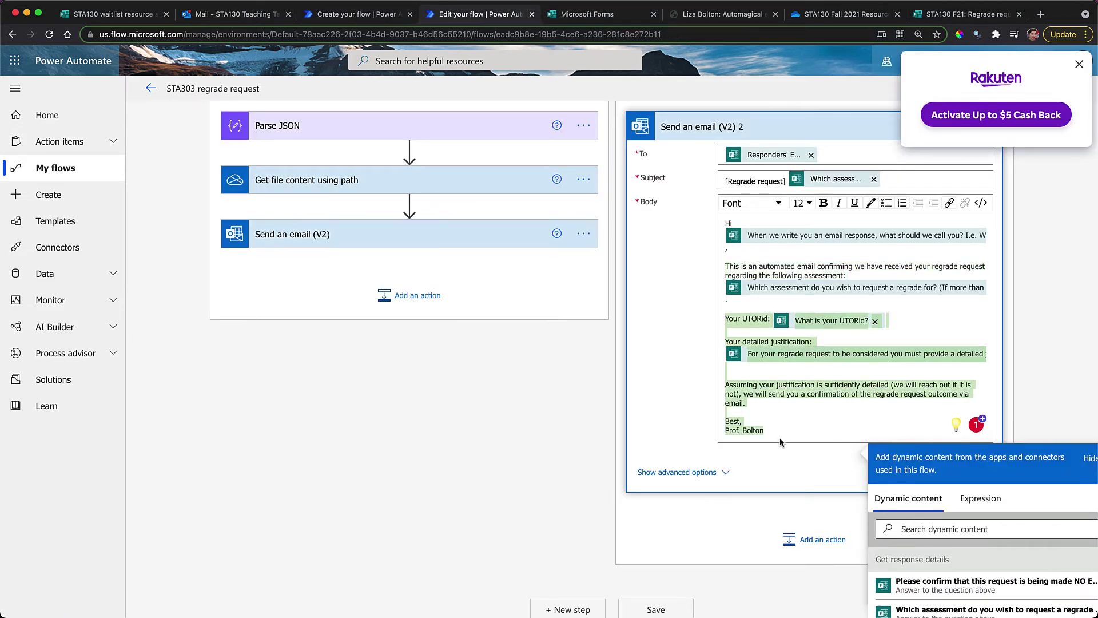
key(ctrl+shift+Tab)
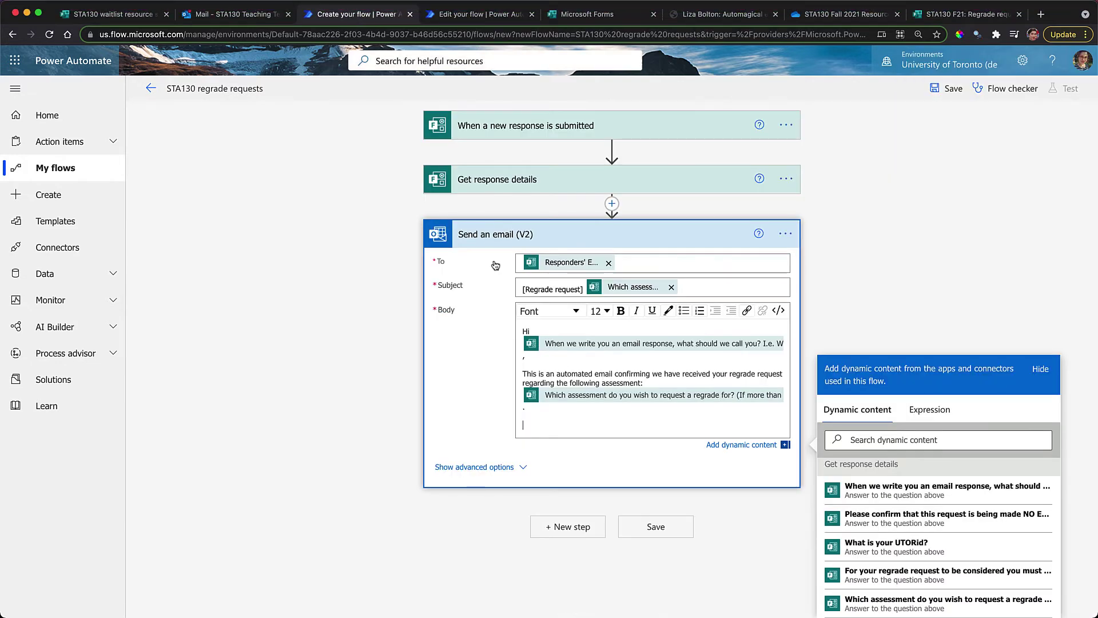
Paste the remaining lines and sign-off, swapping the copied UTORid token for this form's UTORid answer
key(super+v)
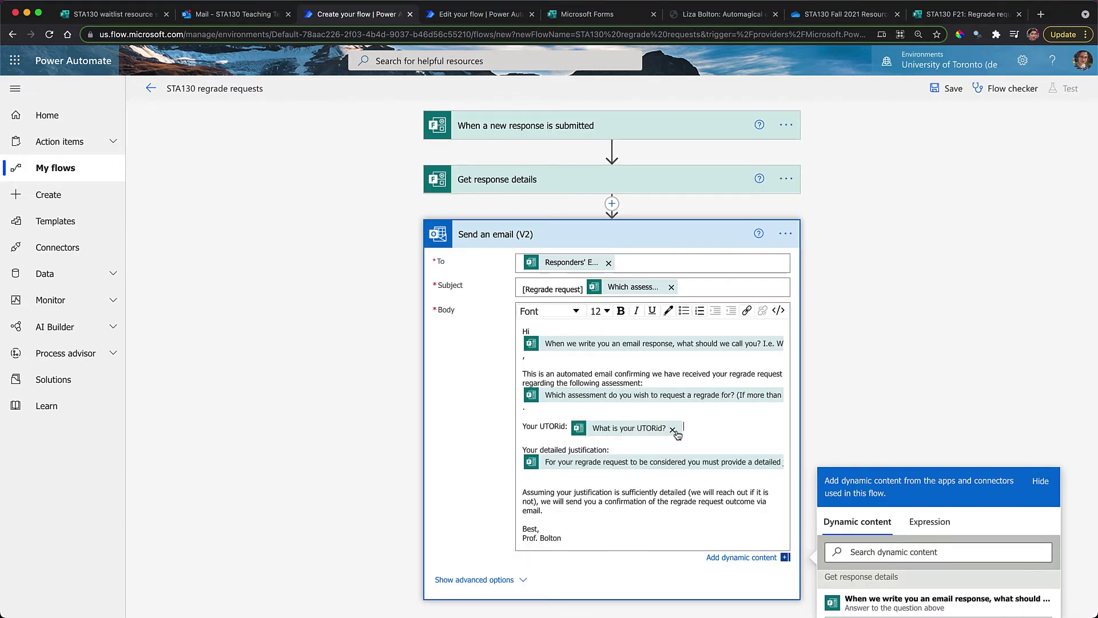
click(674, 431)
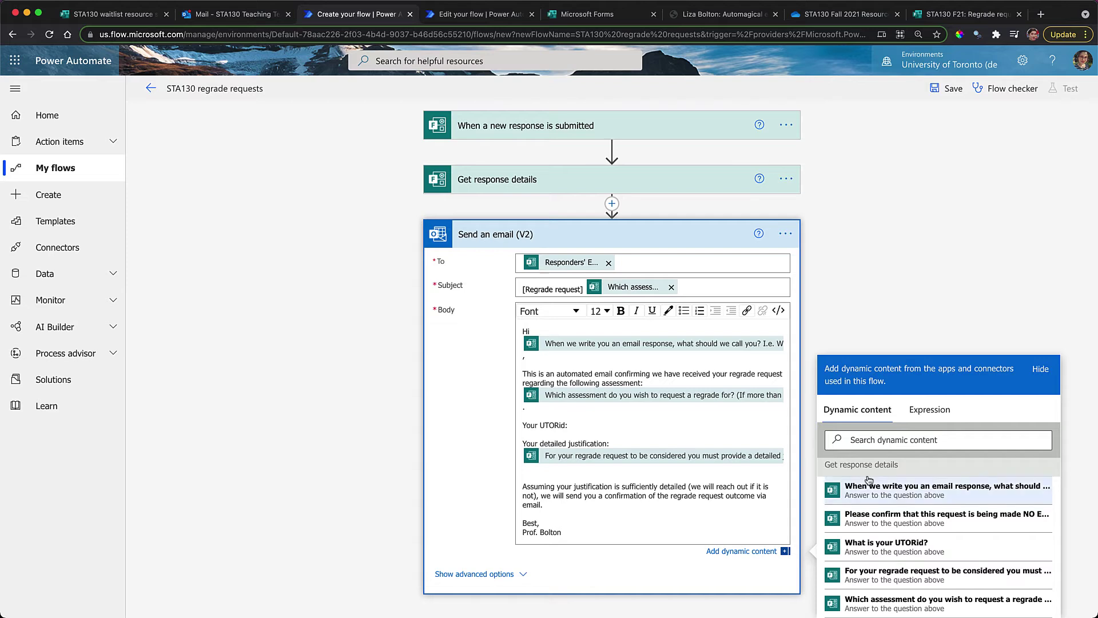
click(885, 548)
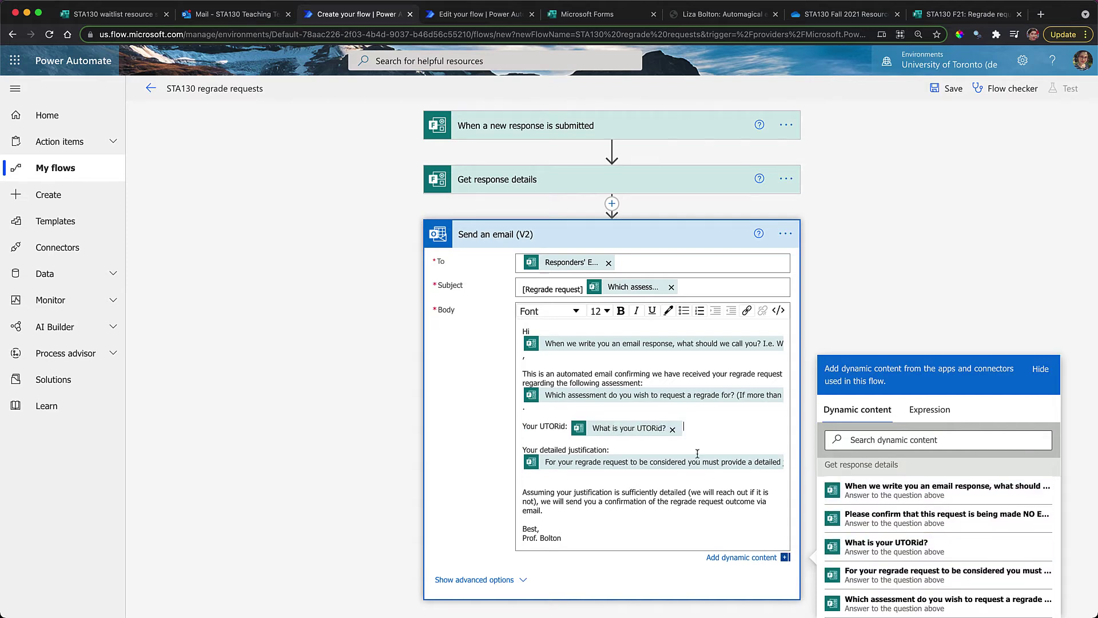
Replace the copied justification placeholder with this form's detailed-justification answer
click(539, 481)
click(535, 475)
key(BackSpace)
key(BackSpace)
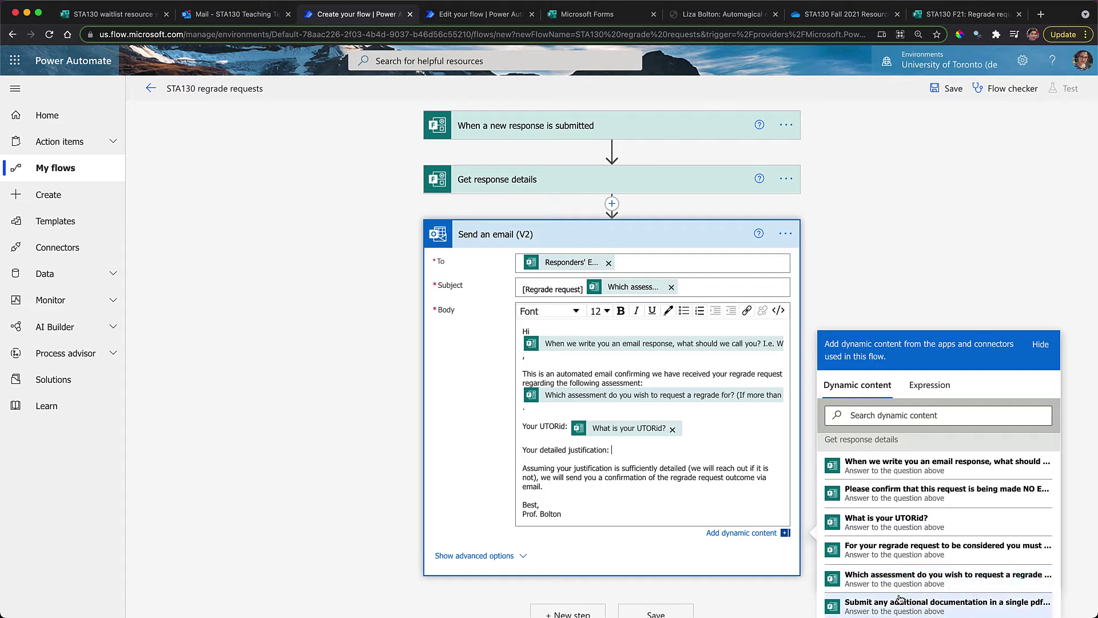
scroll(899, 589, down, 2)
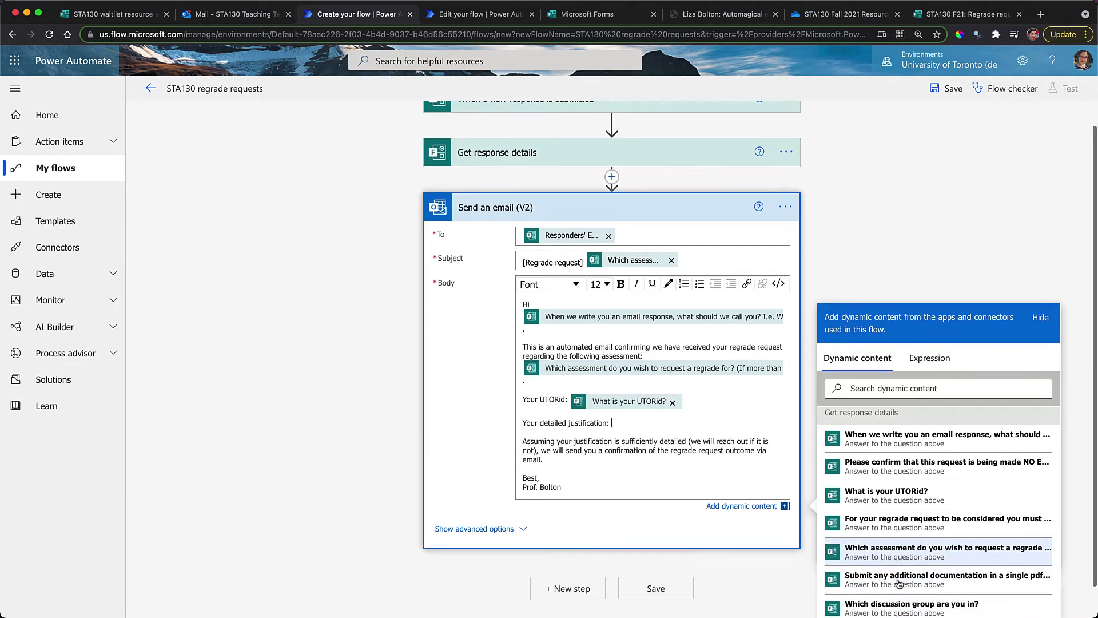
click(895, 489)
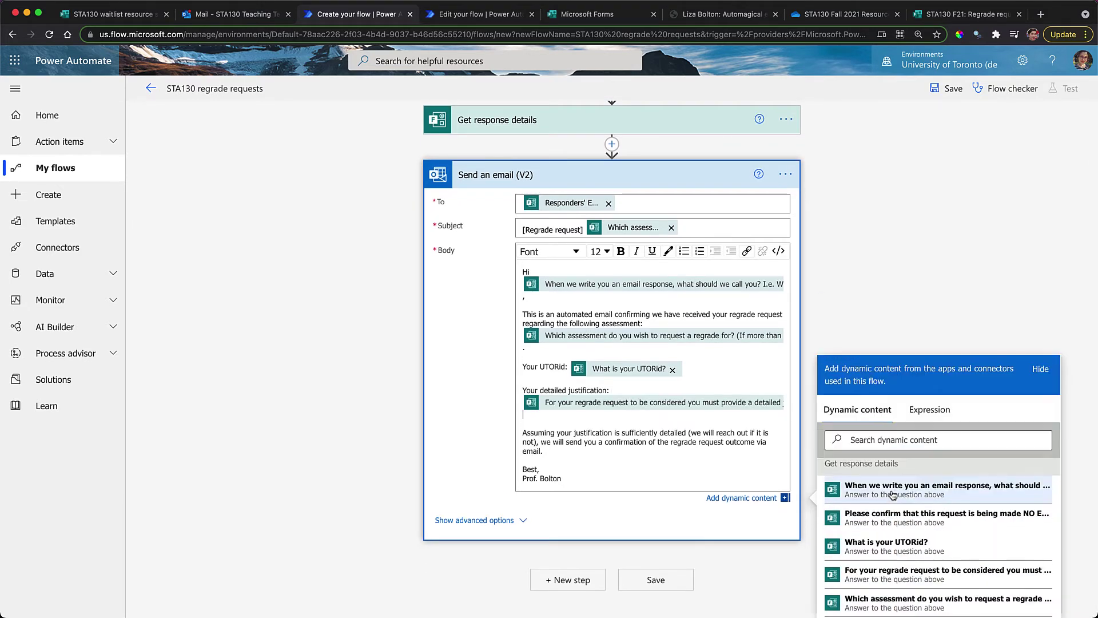
click(573, 17)
click(967, 13)
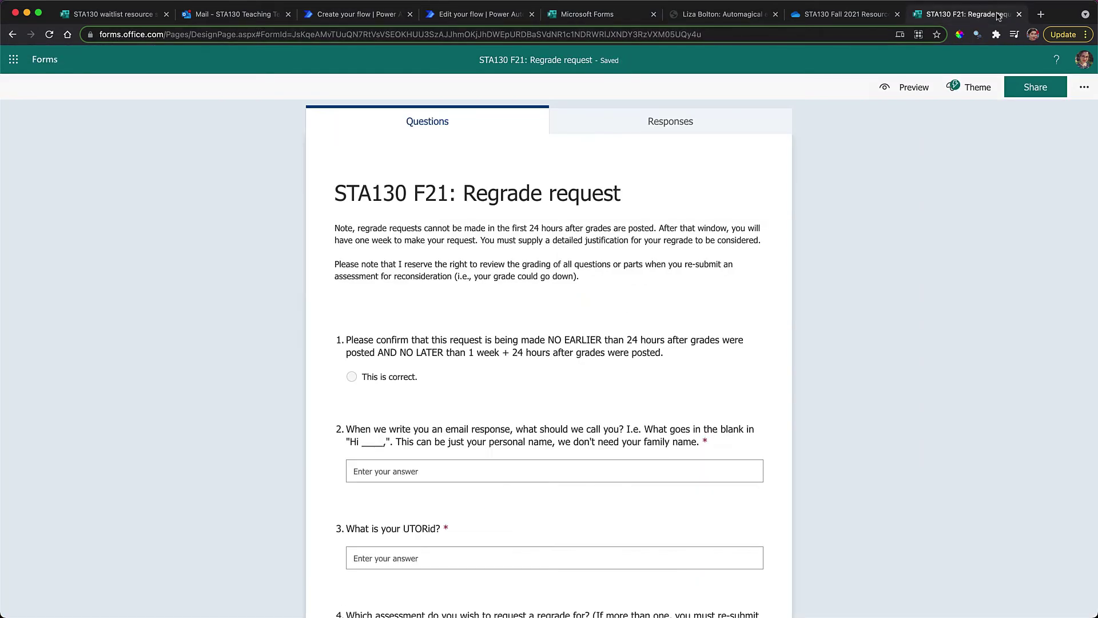
scroll(547, 371, down, 2)
scroll(547, 371, down, 12)
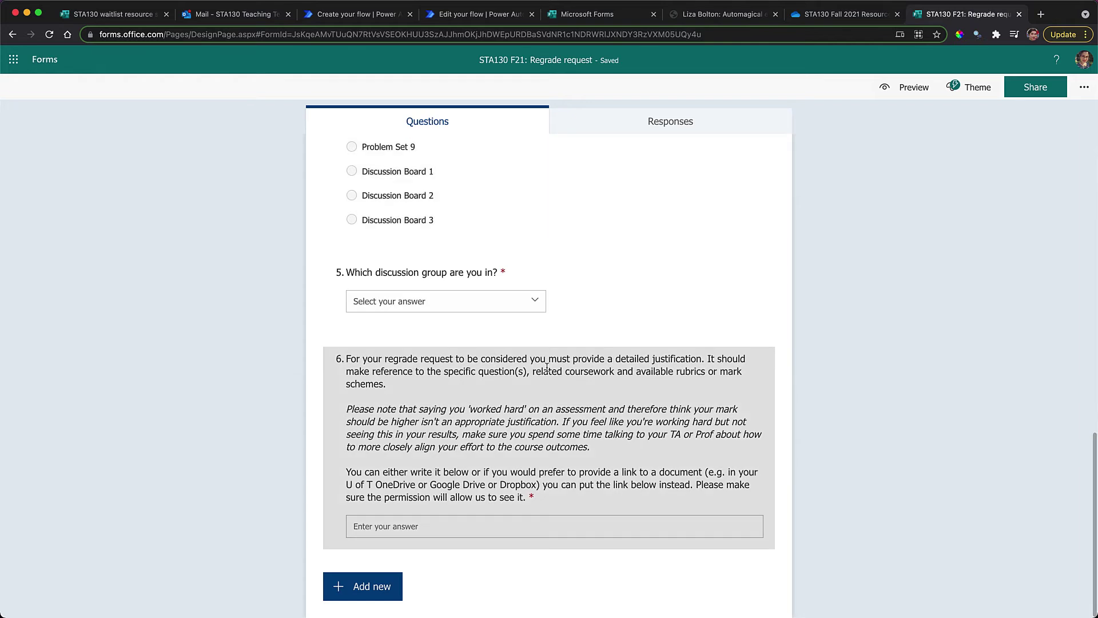
click(365, 17)
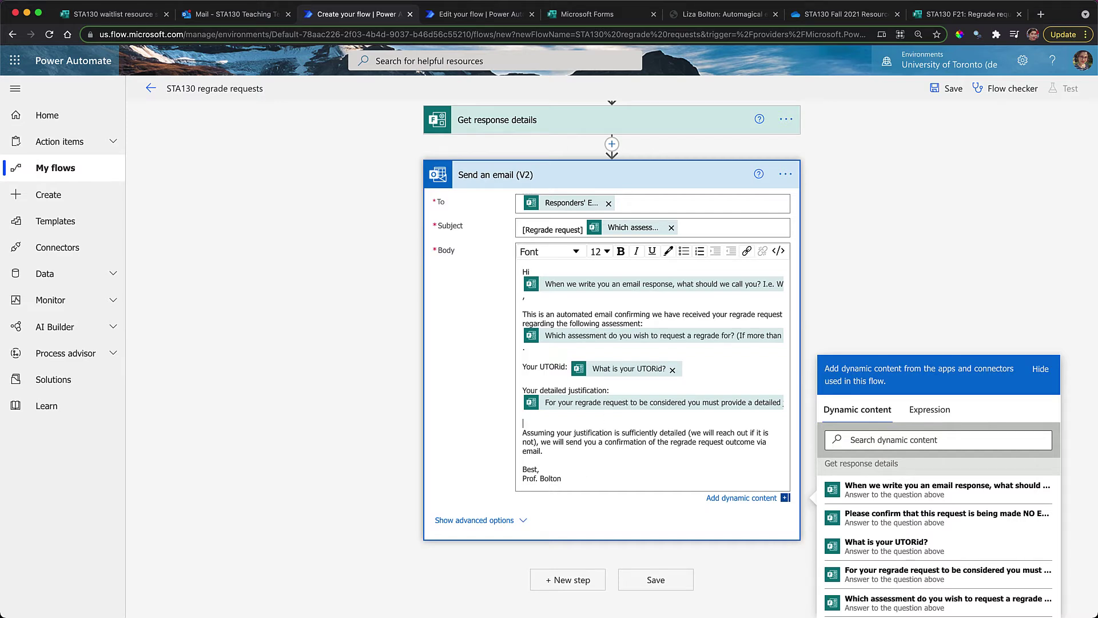
Append 'within one week of the end of the regrede reguest period.' and change the sign-off to 'Profs. … and …'
key(BackSpace)
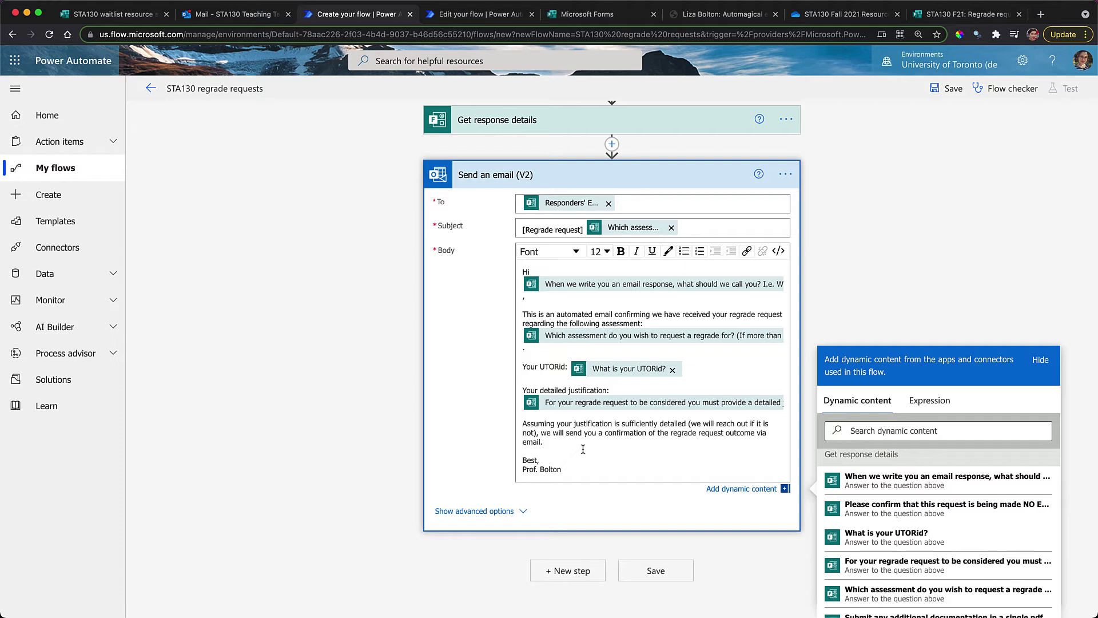
click(564, 442)
text(within one week of the end of the)
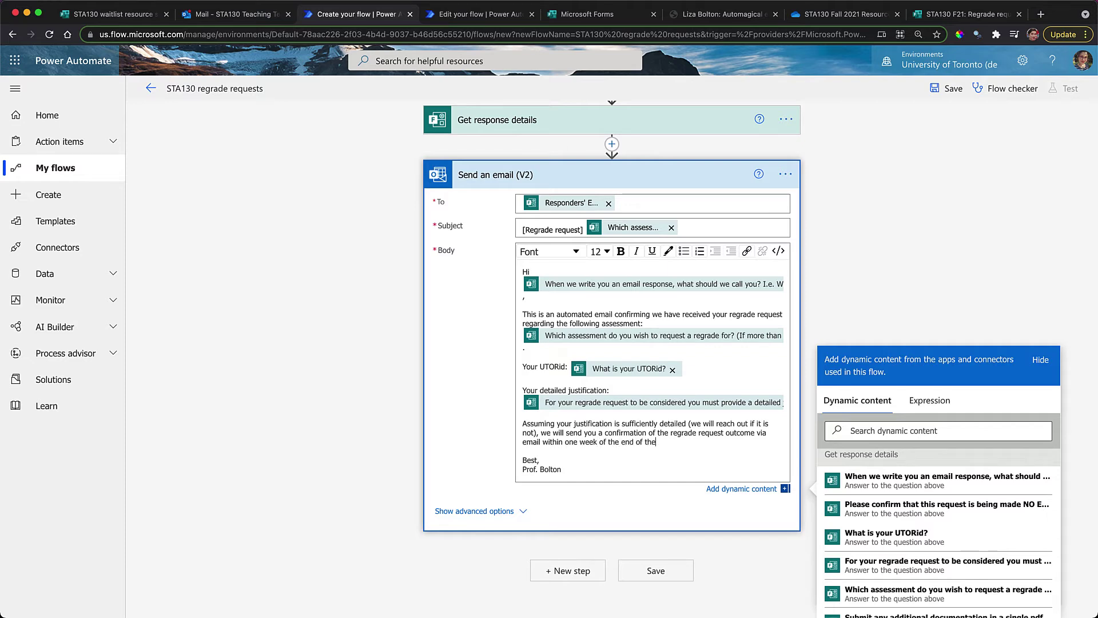
text( regre)
text(de reguest period.)
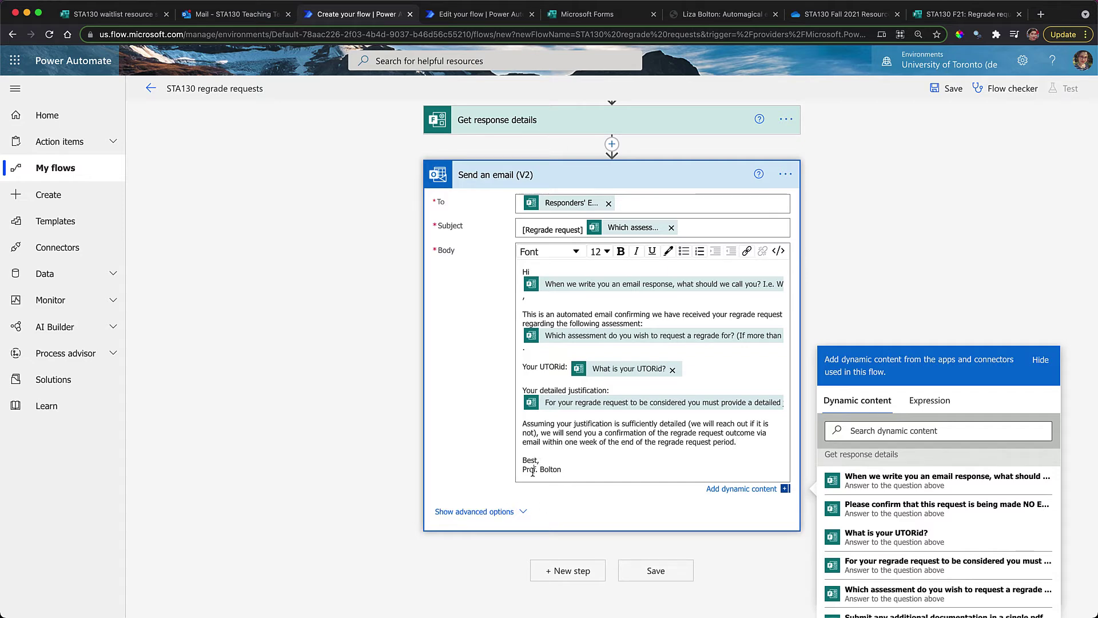
key(BackSpace)
text(s)
text( and Caetano)
Set the email's From (Send as) field to the STA130 Teaching Team
click(446, 511)
scroll(445, 508, down, 4)
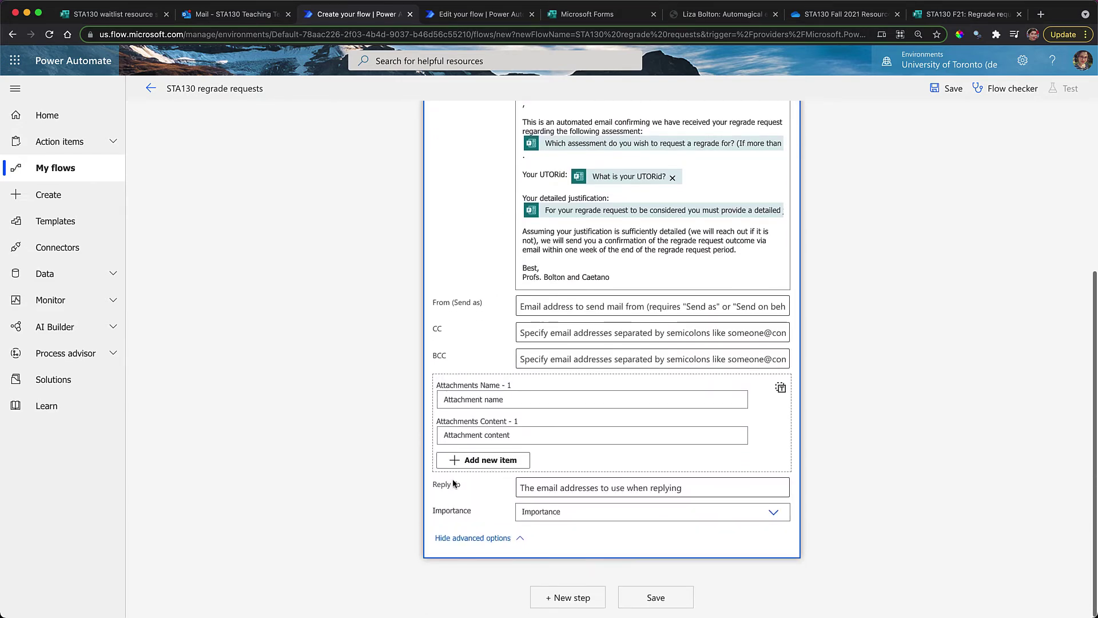
click(553, 307)
text(sta)
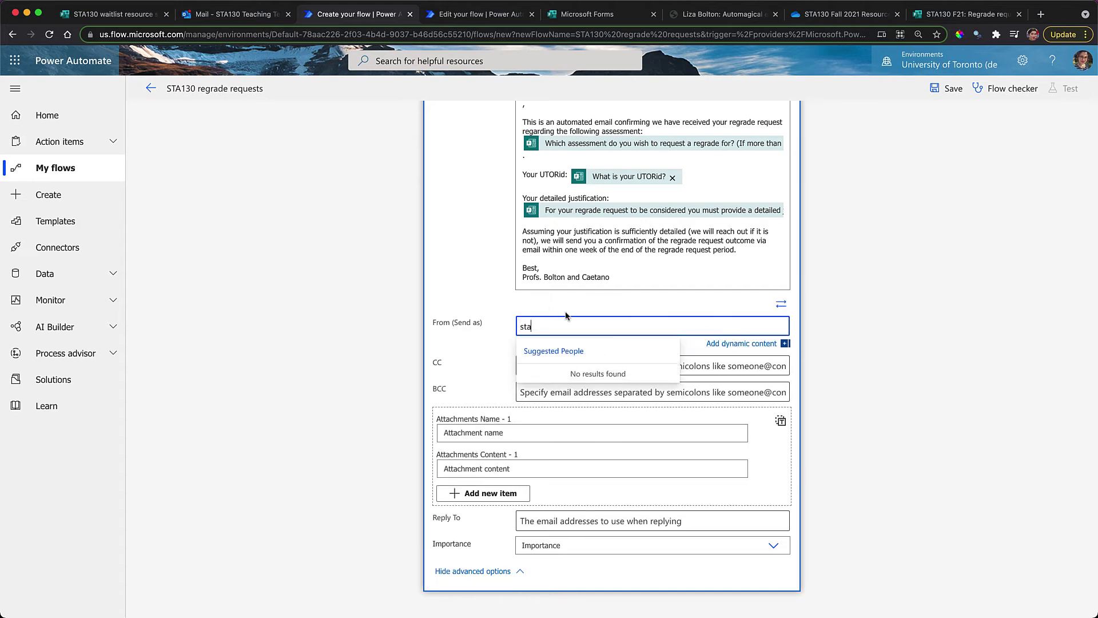
key(BackSpace)
key(BackSpace)
key(BackSpace)
text(STA130)
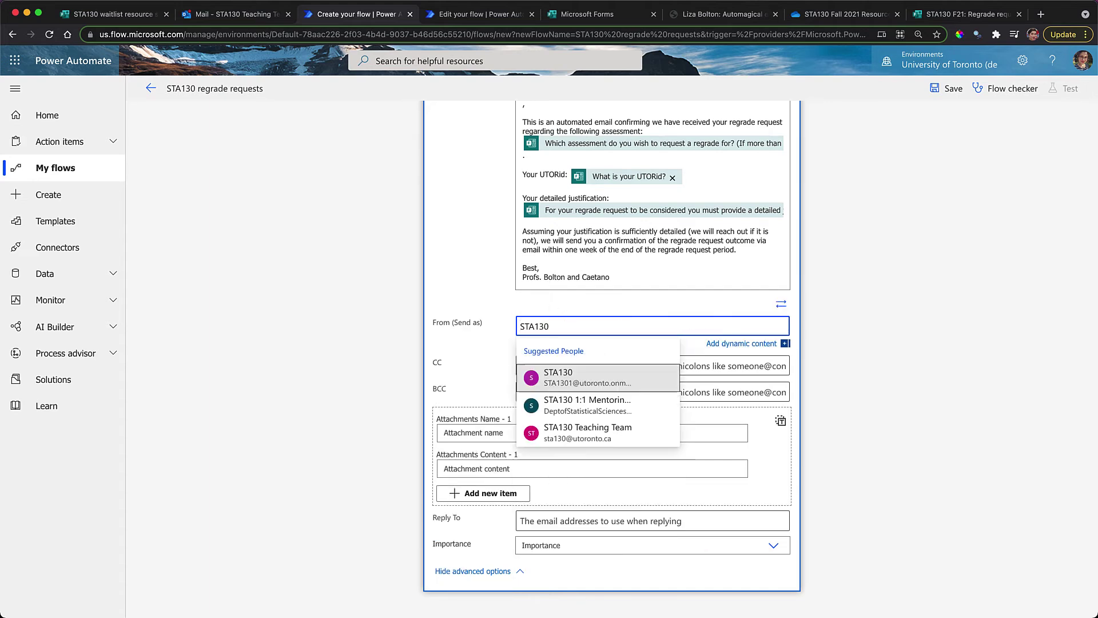
click(591, 433)
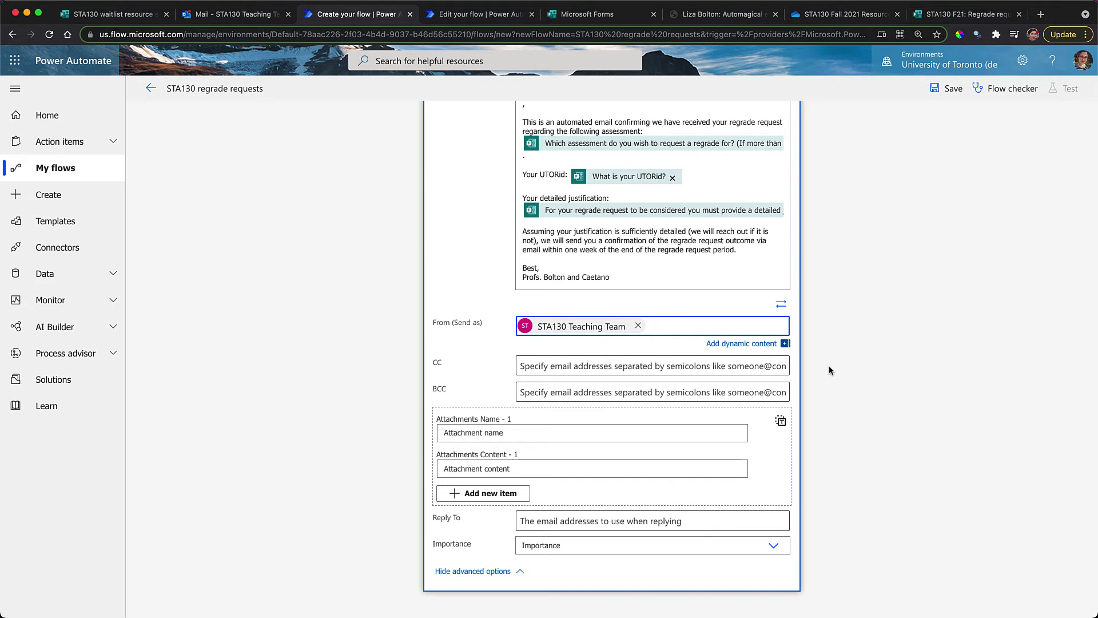
click(914, 440)
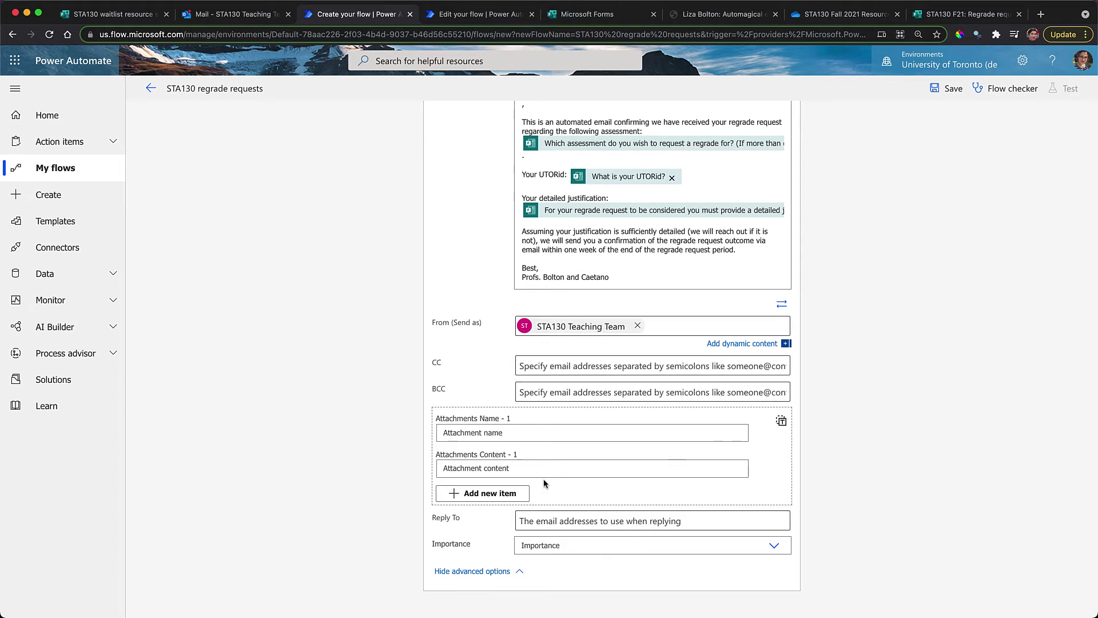
Set the email Importance to Normal and save the flow
click(563, 549)
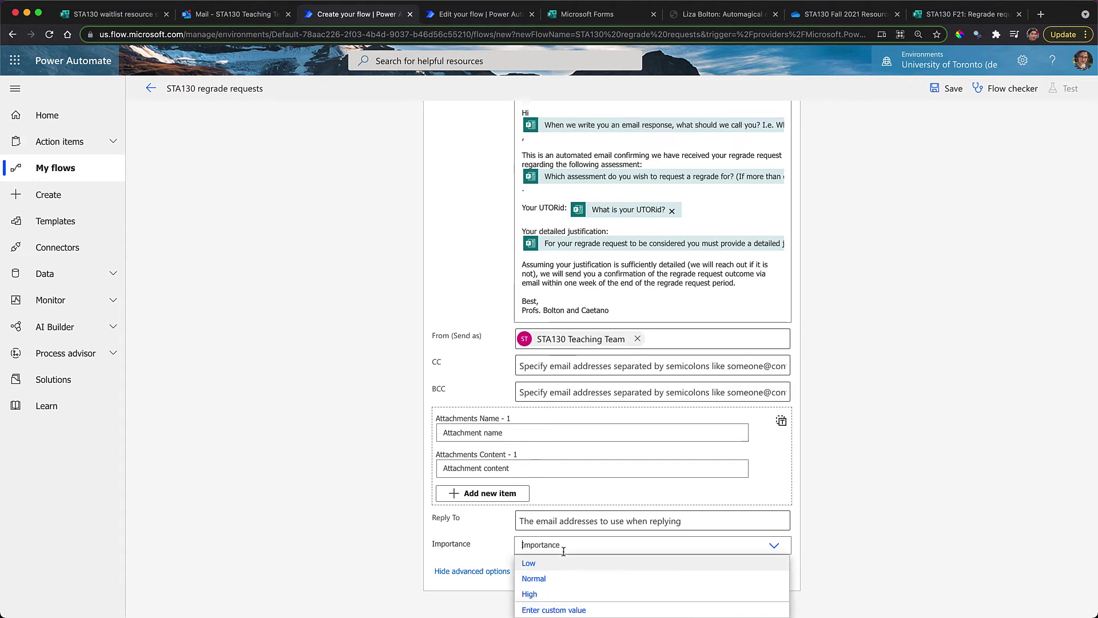
scroll(564, 549, down, 1)
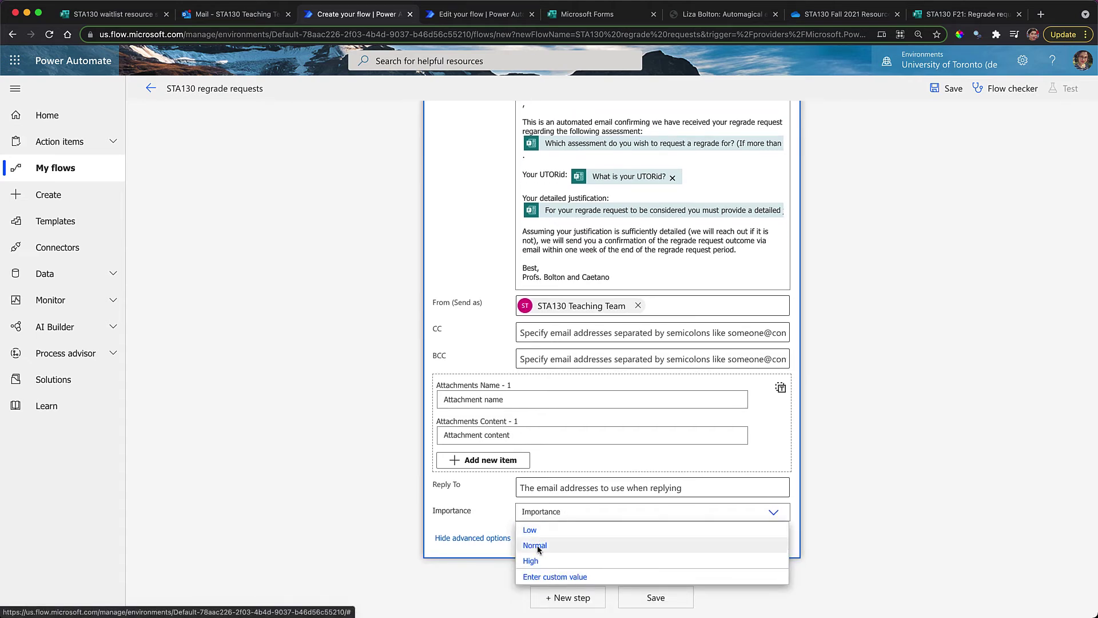
click(536, 546)
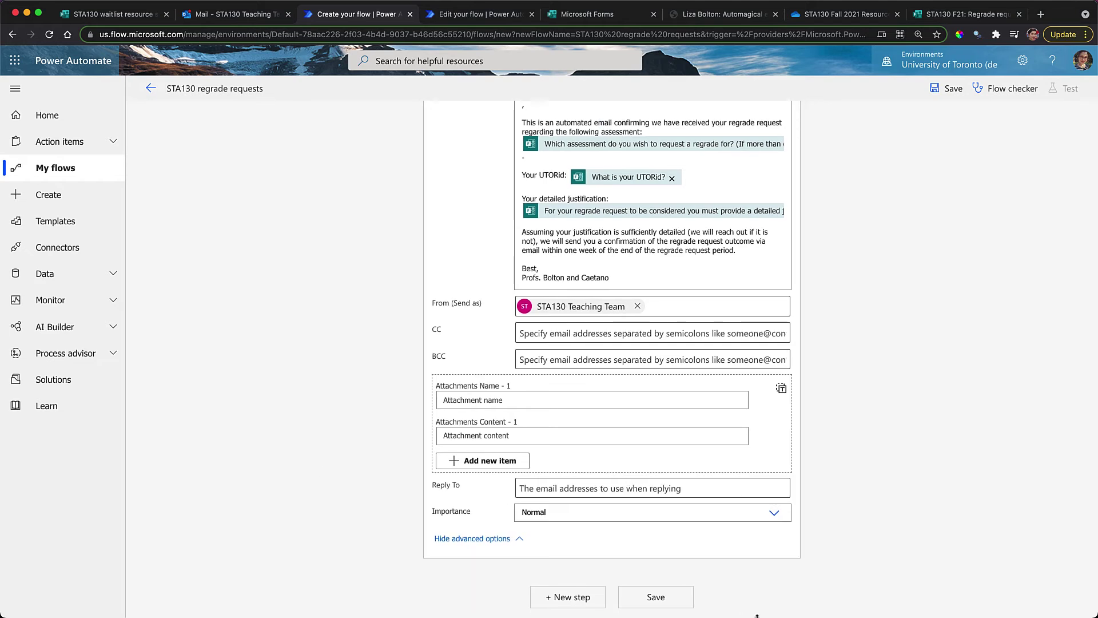
click(667, 601)
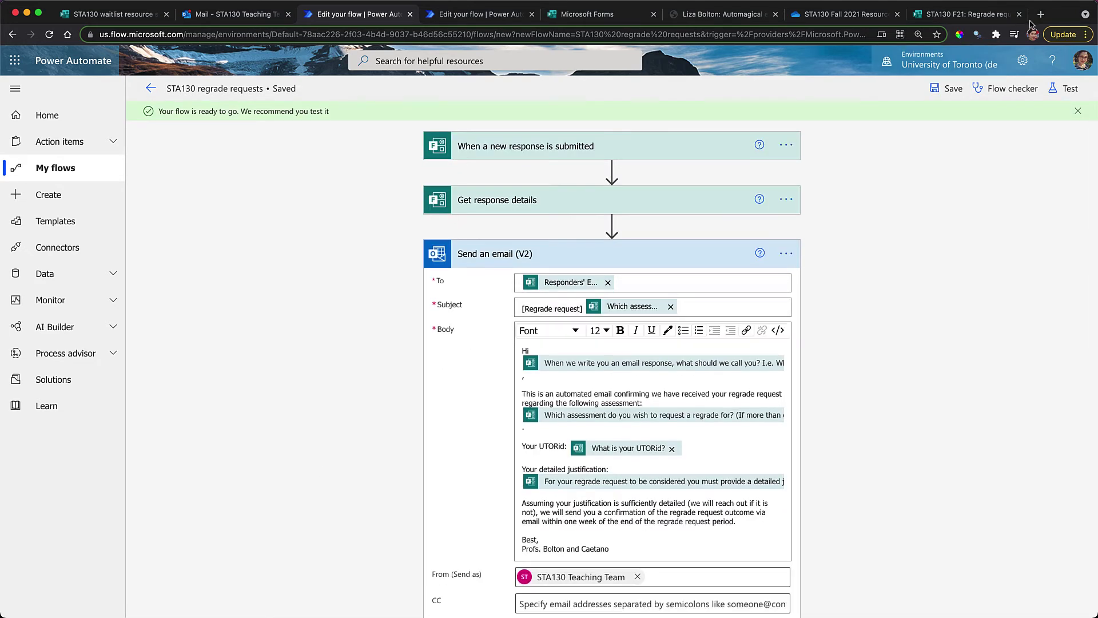
Copy the response link from the STA130 F21: Regrade request form's Share panel
click(987, 18)
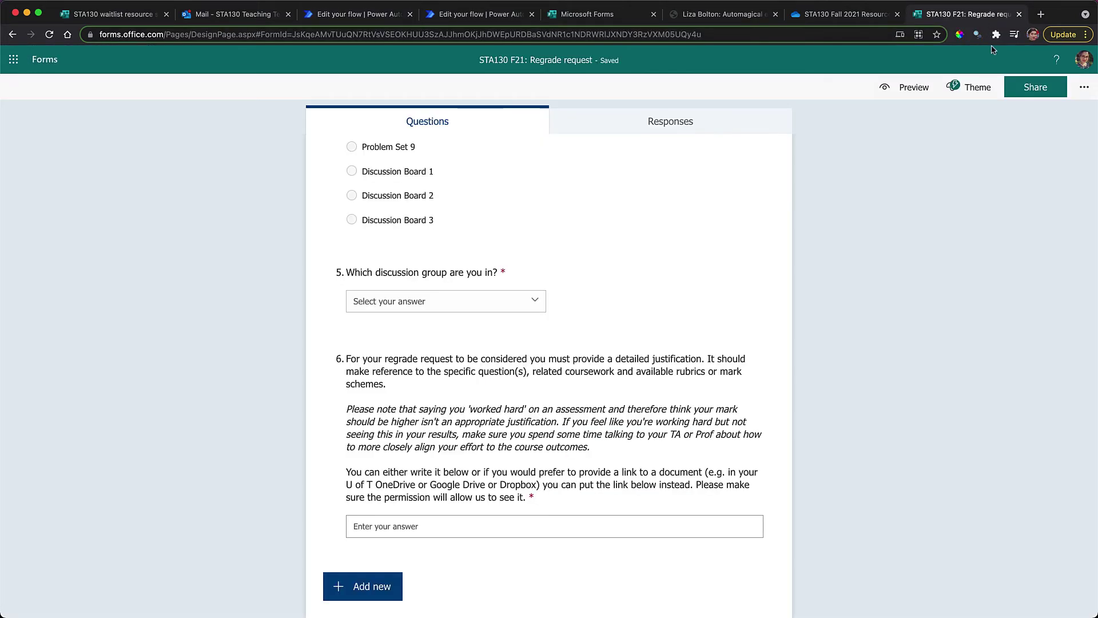
click(1035, 87)
click(1057, 199)
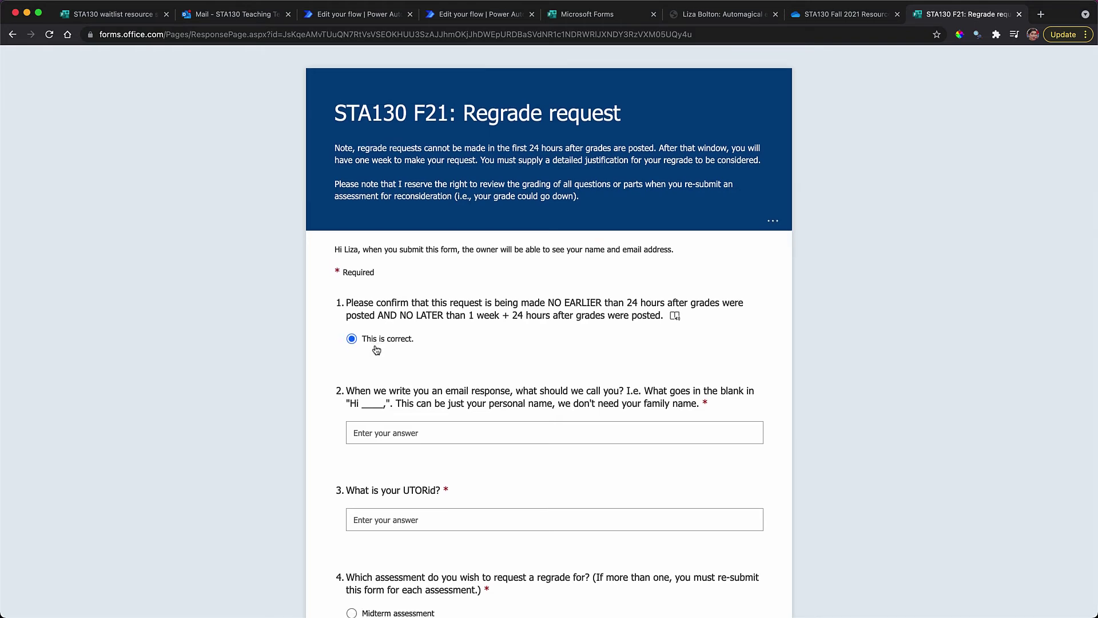
Answer the what-to-call-you question with a test name and enter a test UTORid
scroll(376, 349, down, 2)
click(375, 344)
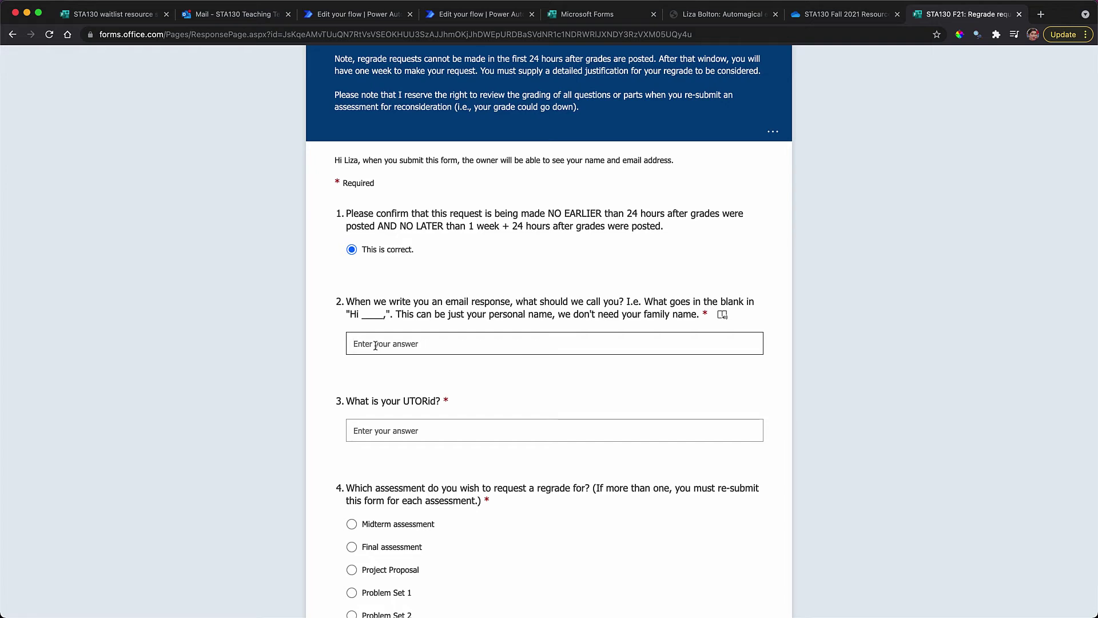
text(Liza)
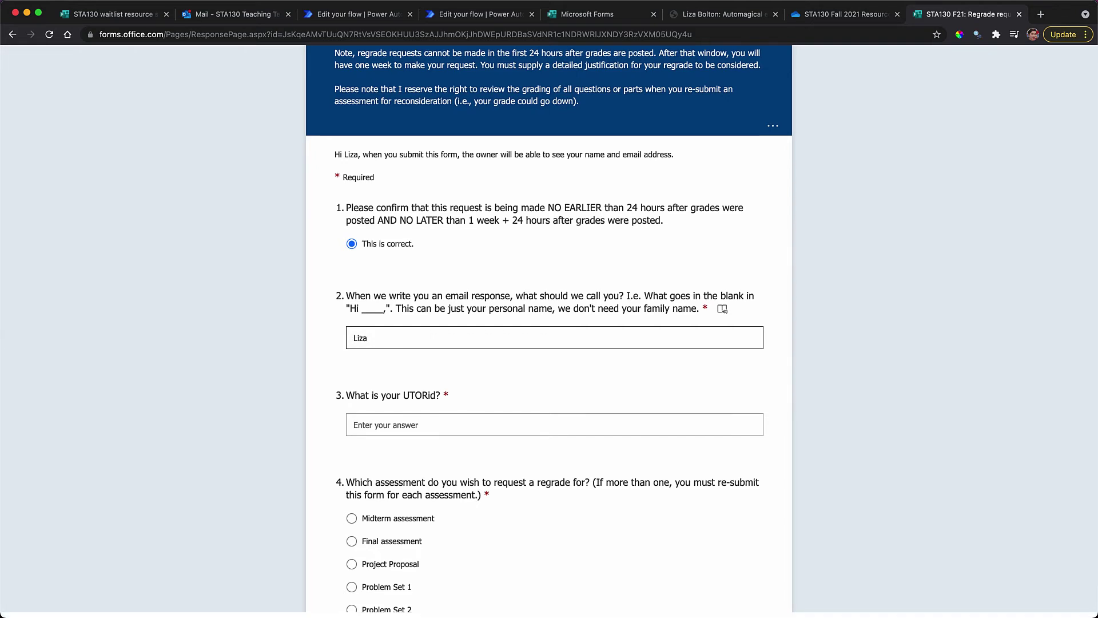
click(372, 431)
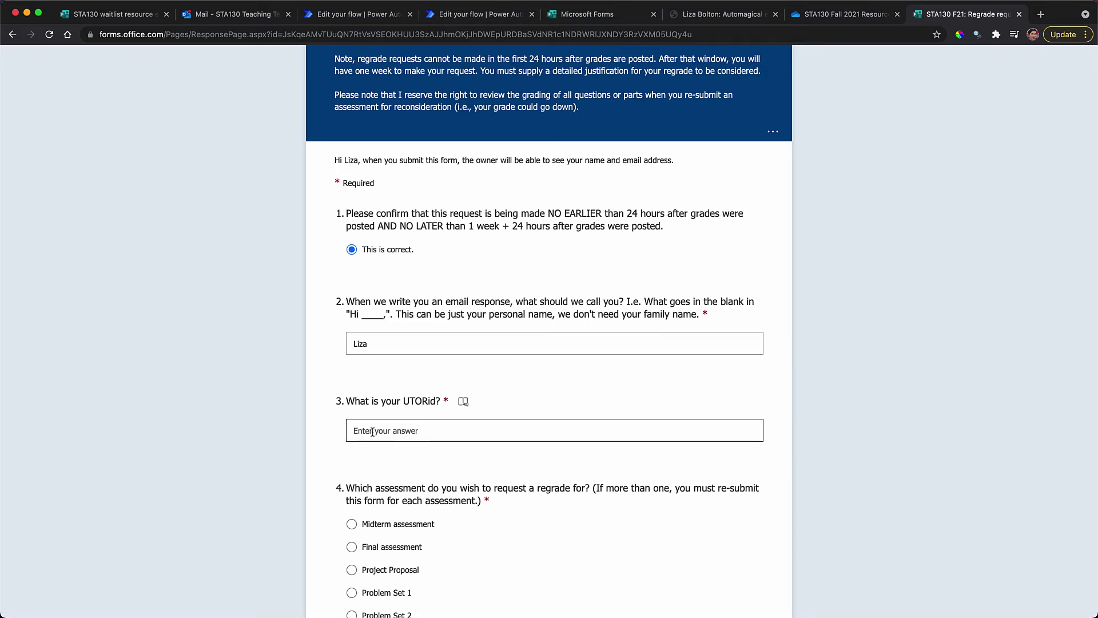
text(cool)
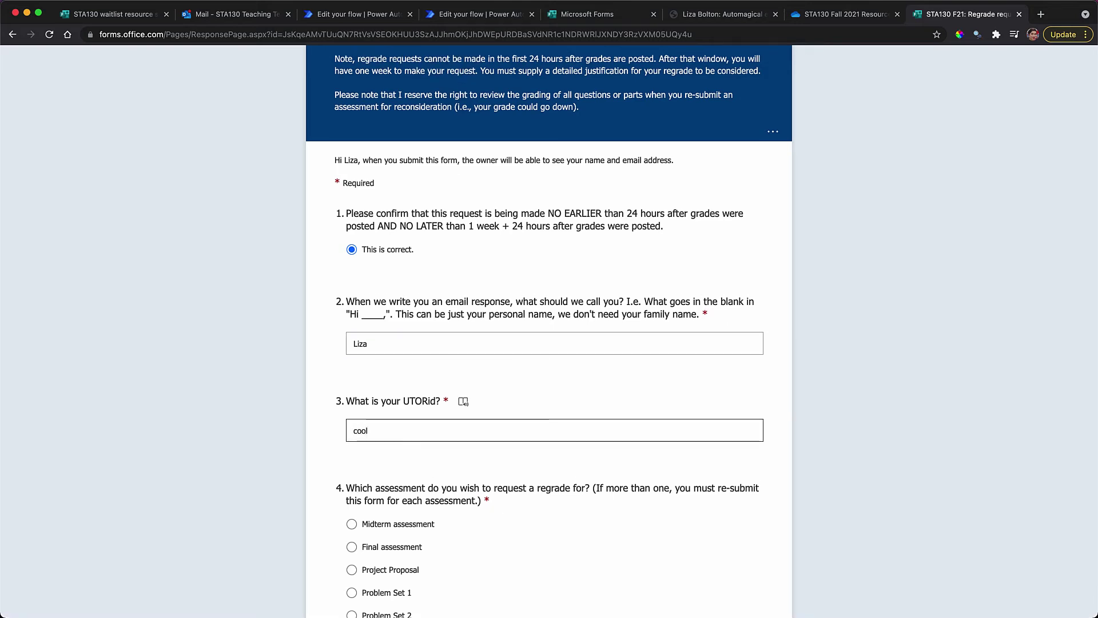
text(99)
Choose Problem Set 7 as the assessment and Discussion Group 1 from the dropdown
scroll(306, 367, down, 8)
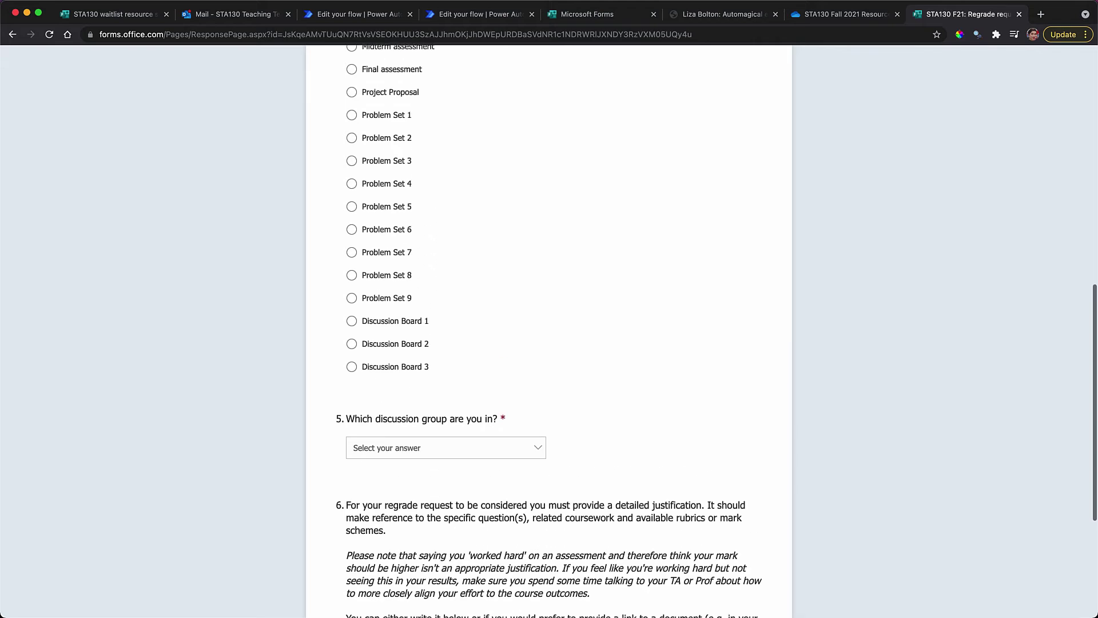
click(356, 280)
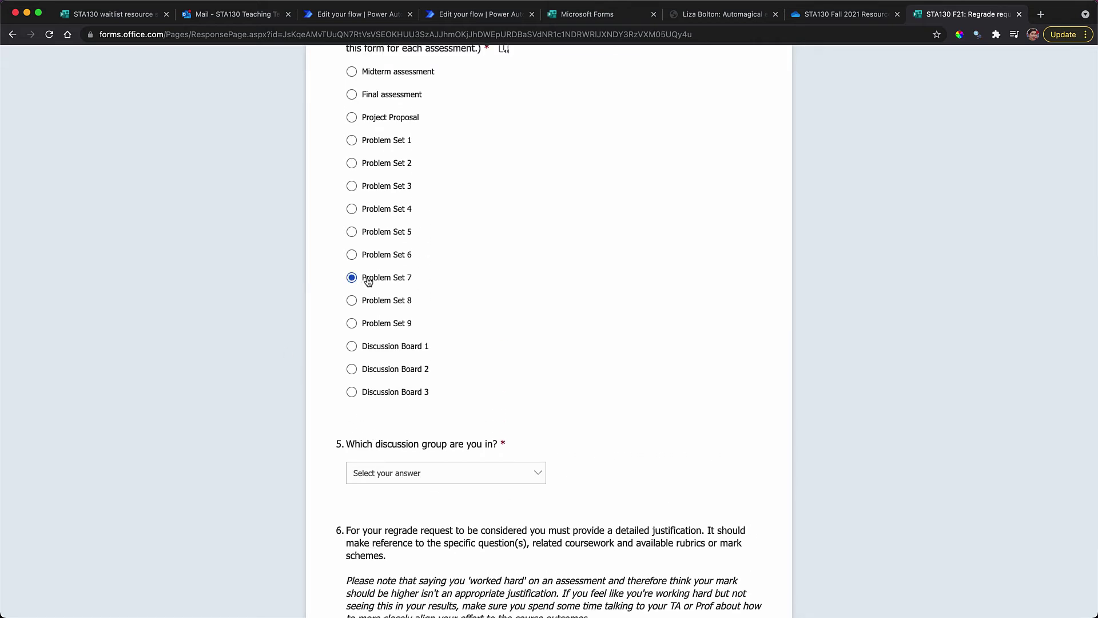
scroll(360, 286, down, 3)
click(376, 322)
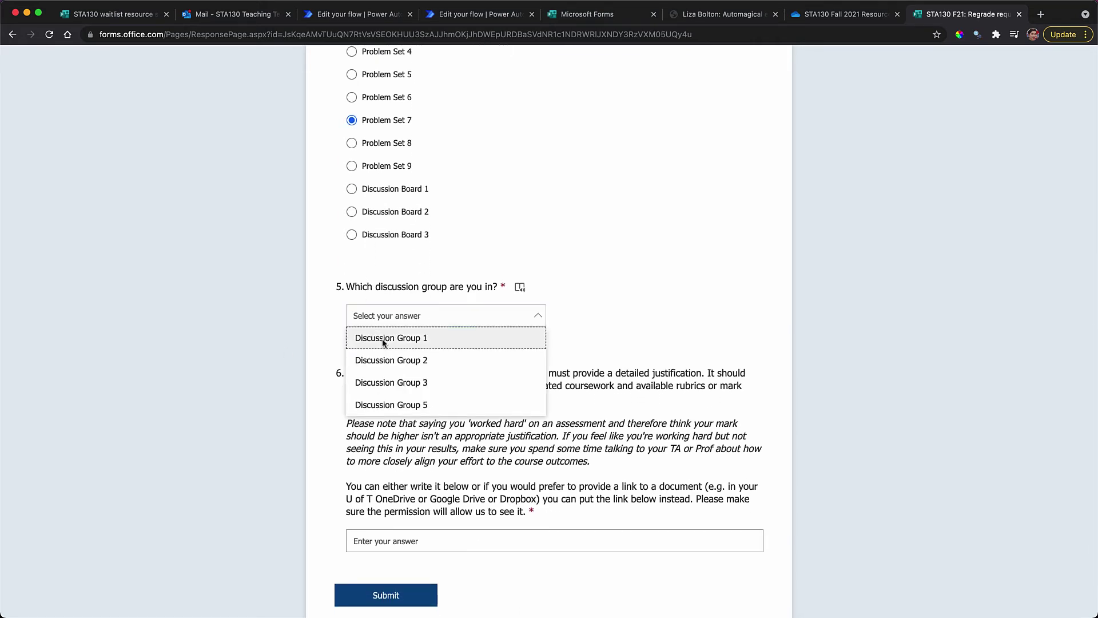
click(384, 339)
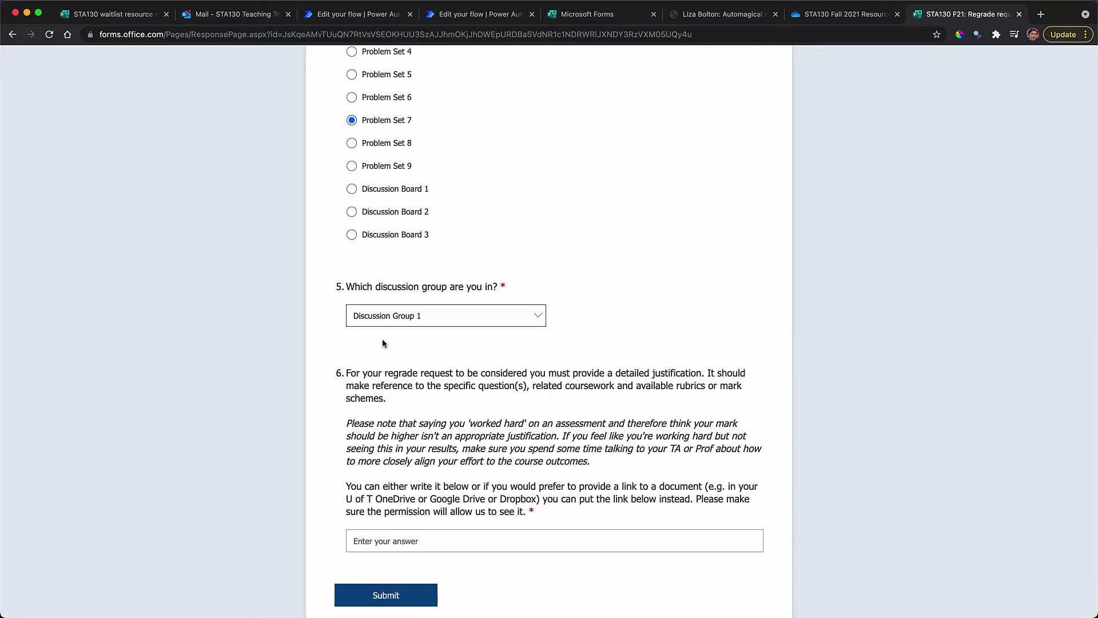
click(444, 18)
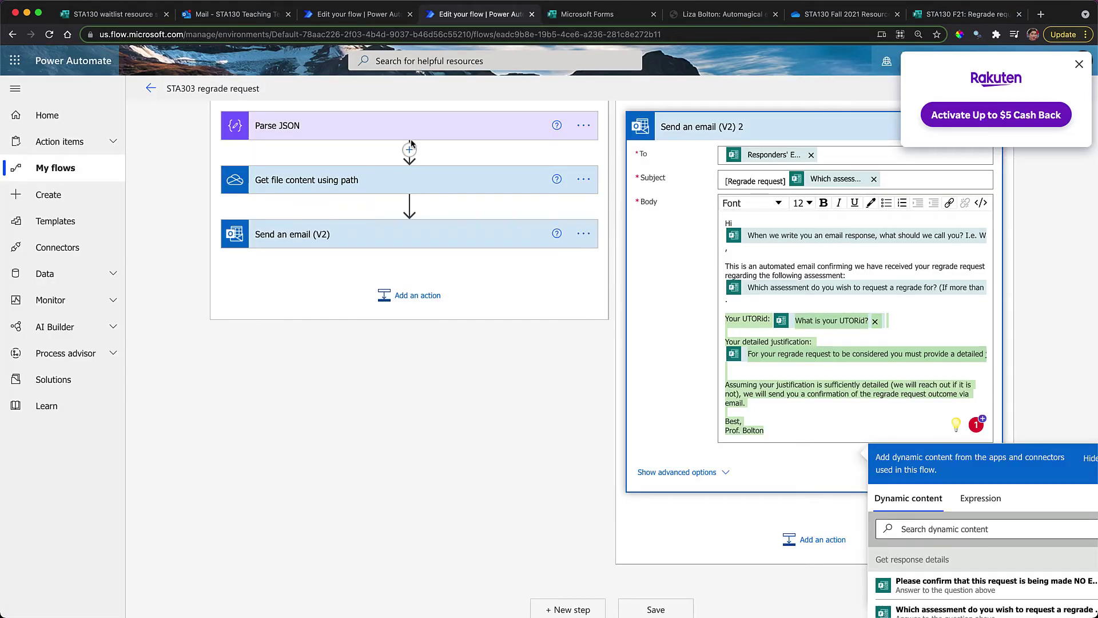
Add a new 'Your discussion group' line below the UTORid line in the STA130 email body
click(353, 21)
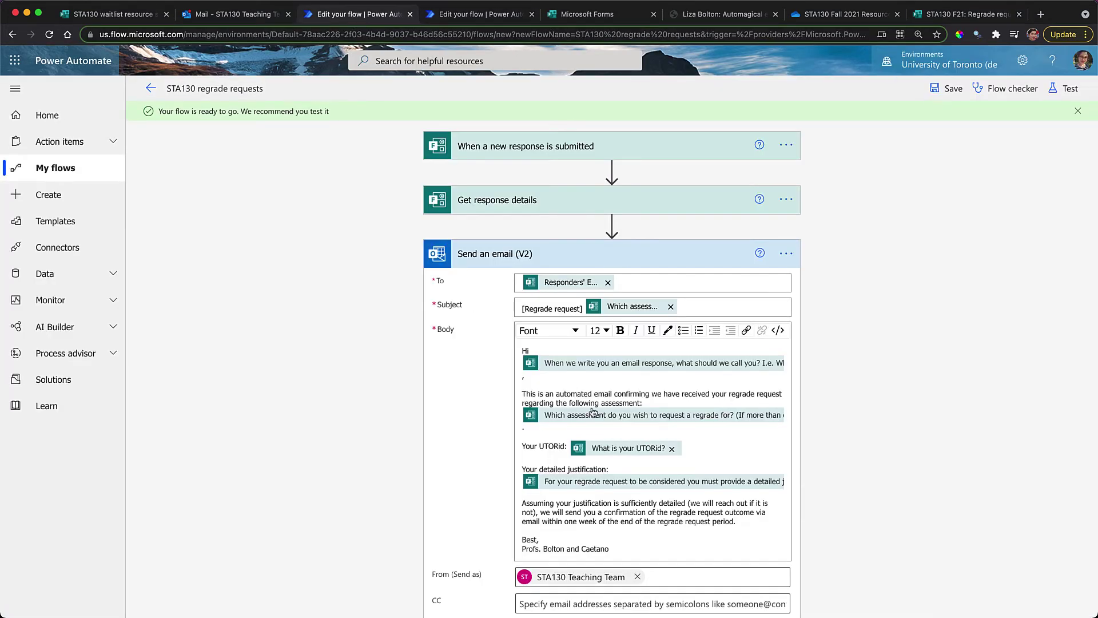
click(720, 450)
key(Return)
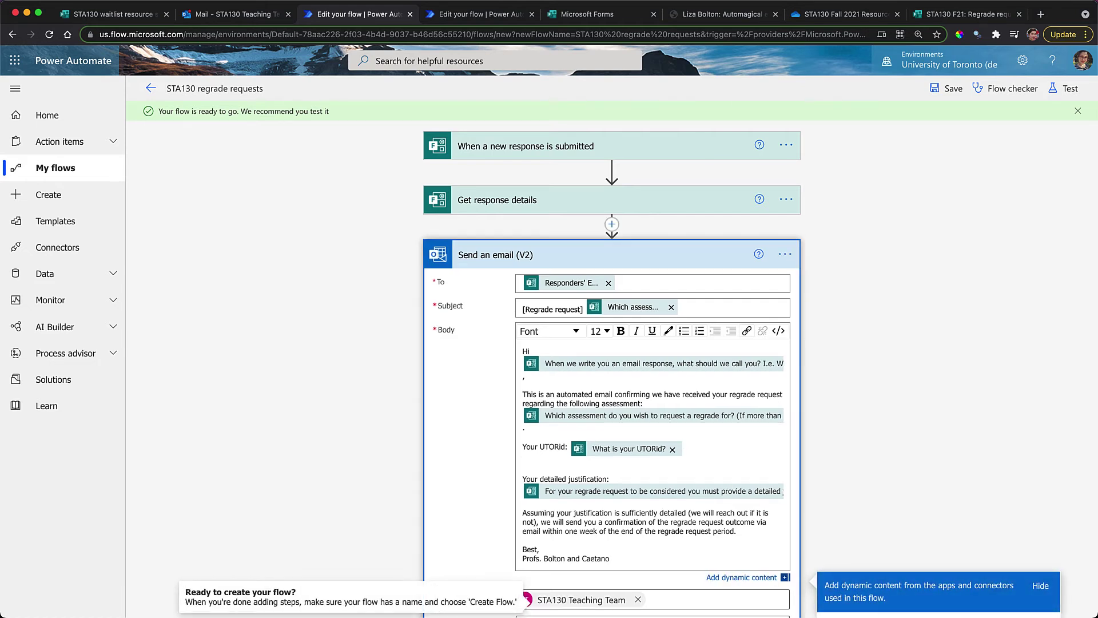
key(Return)
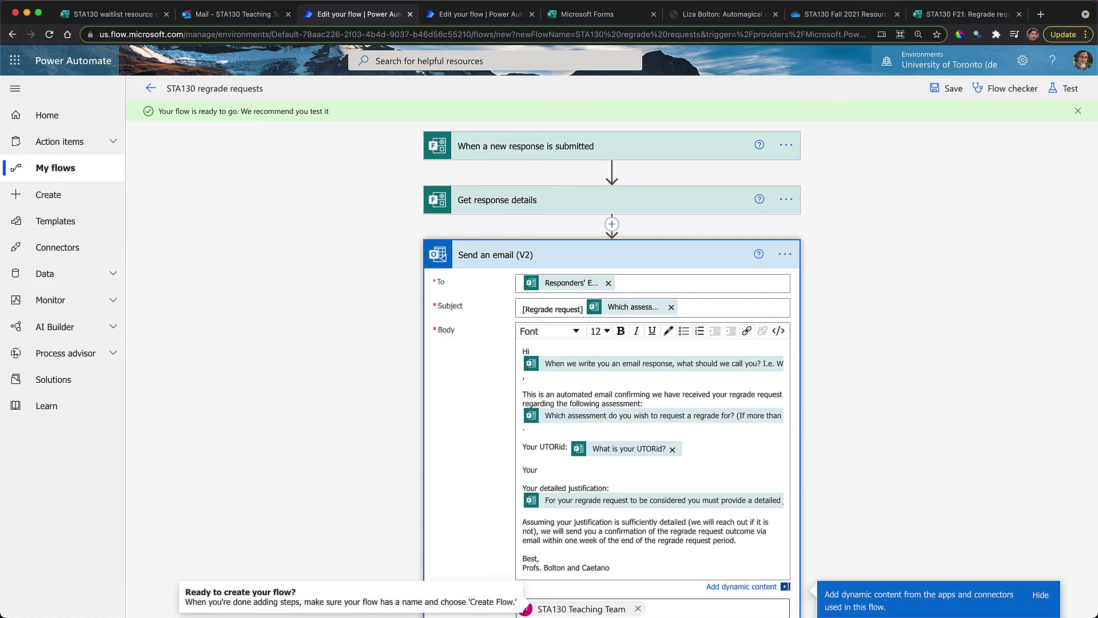
text(Your discussion group:)
Insert the 'Which discussion group are you in?' answer after 'Your discussion group:'
scroll(746, 547, down, 3)
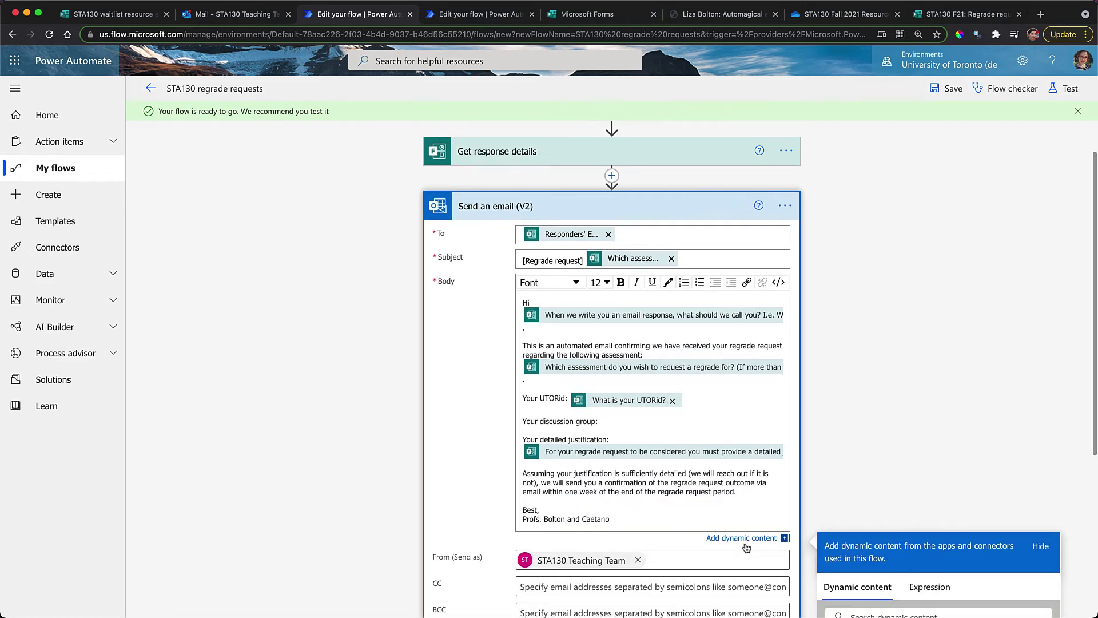
scroll(746, 545, down, 3)
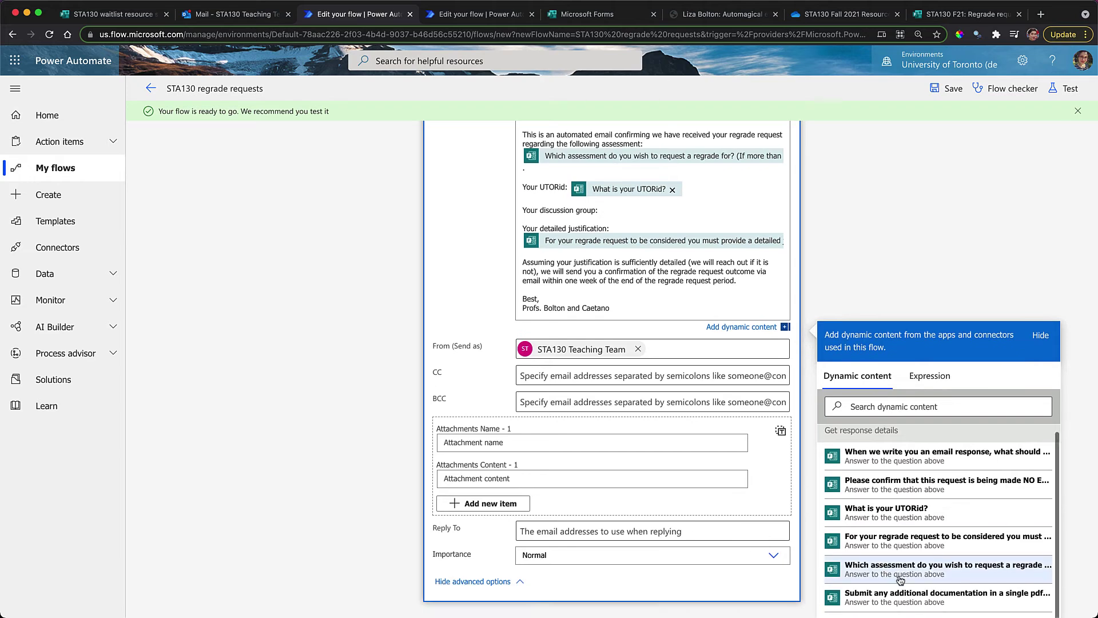
scroll(885, 509, up, 2)
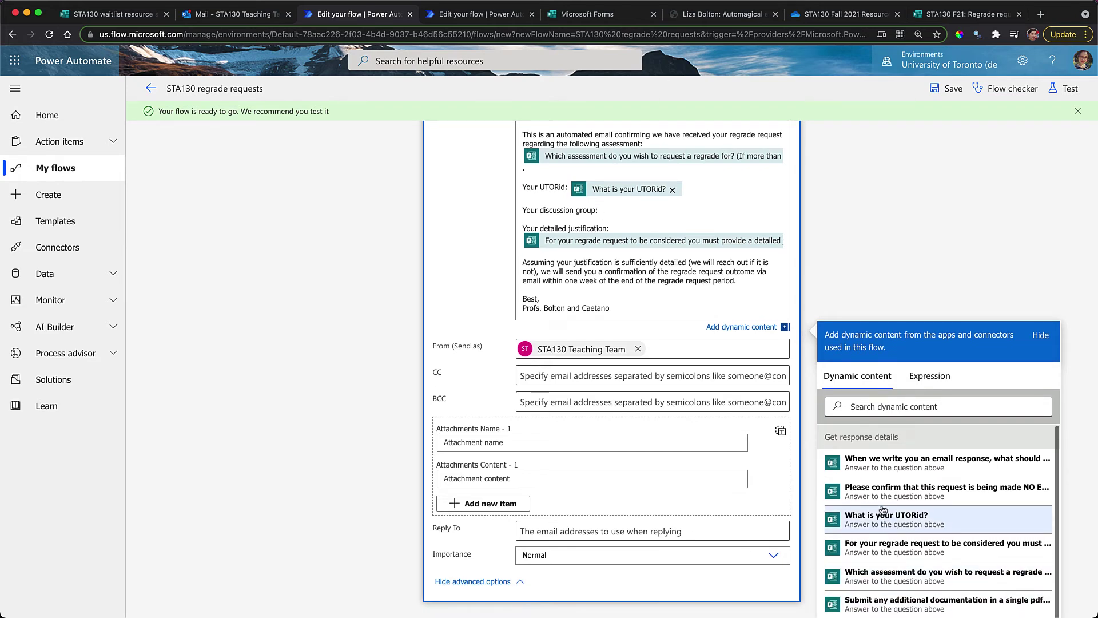
scroll(883, 508, up, 5)
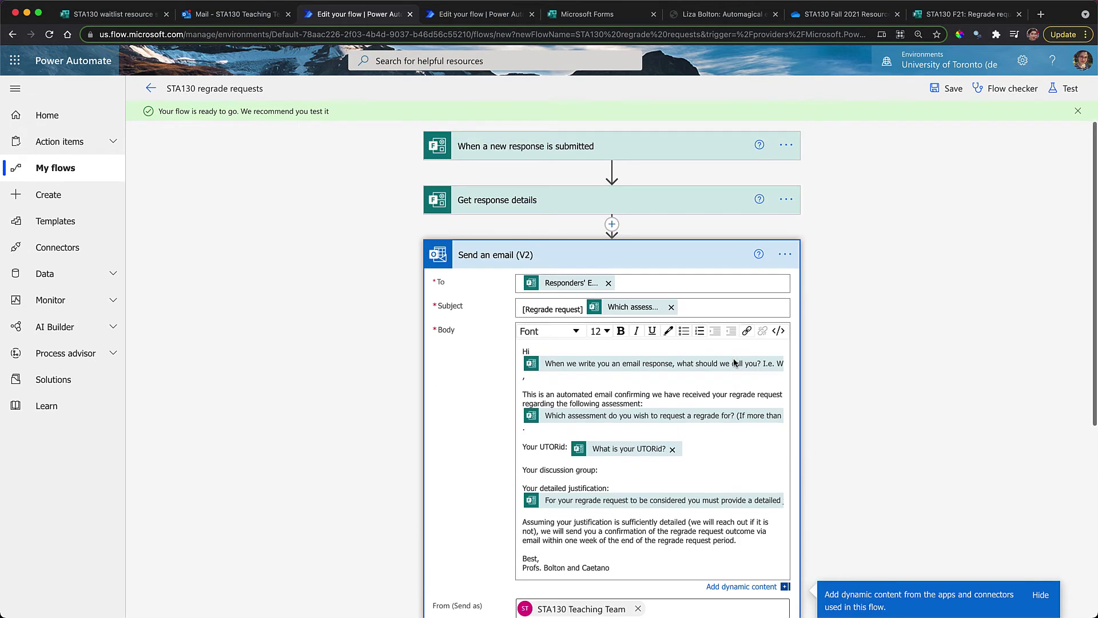
click(515, 143)
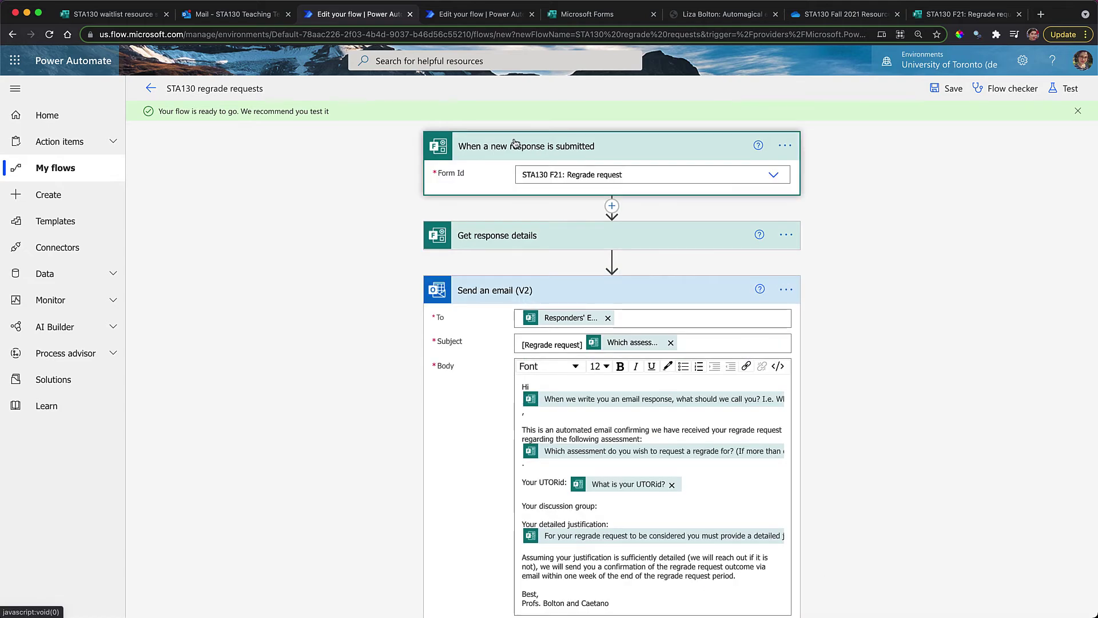
scroll(548, 350, down, 4)
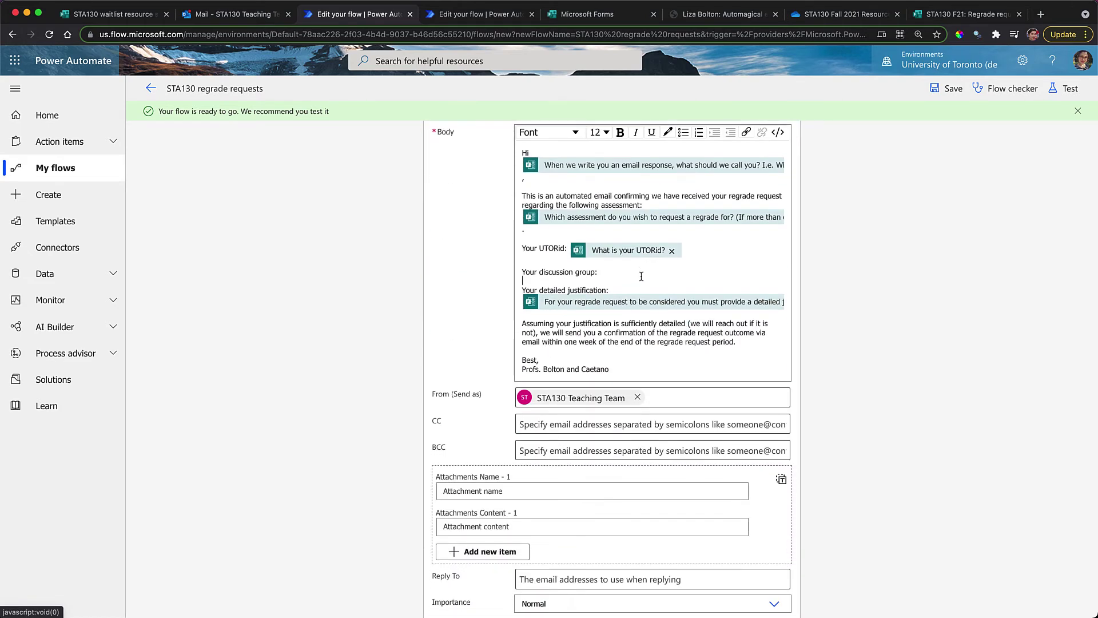
click(639, 275)
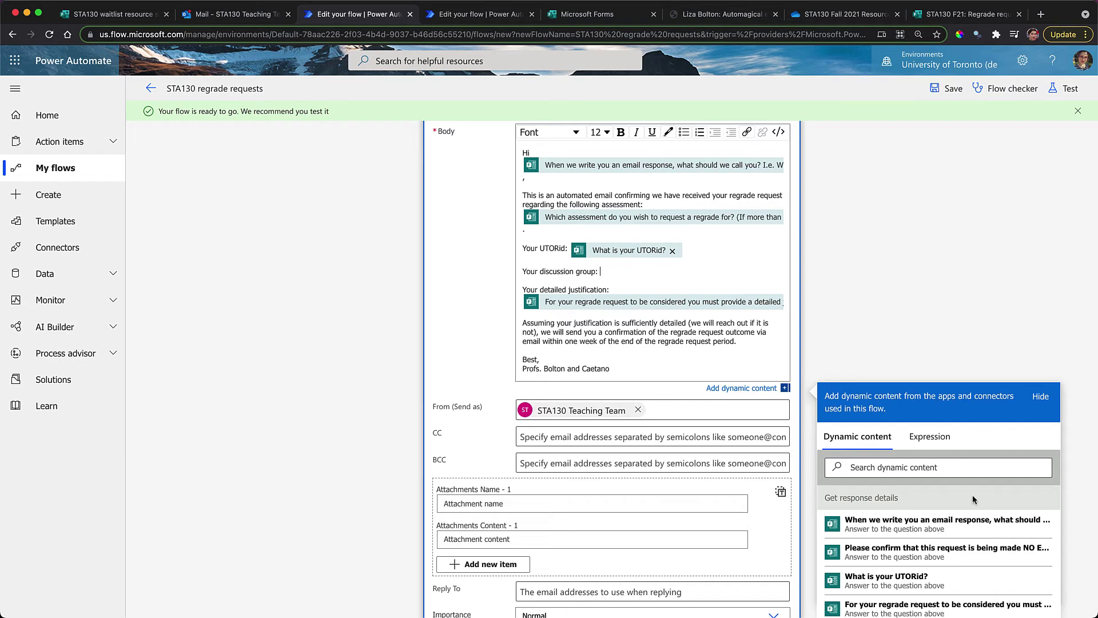
click(966, 468)
text(dis)
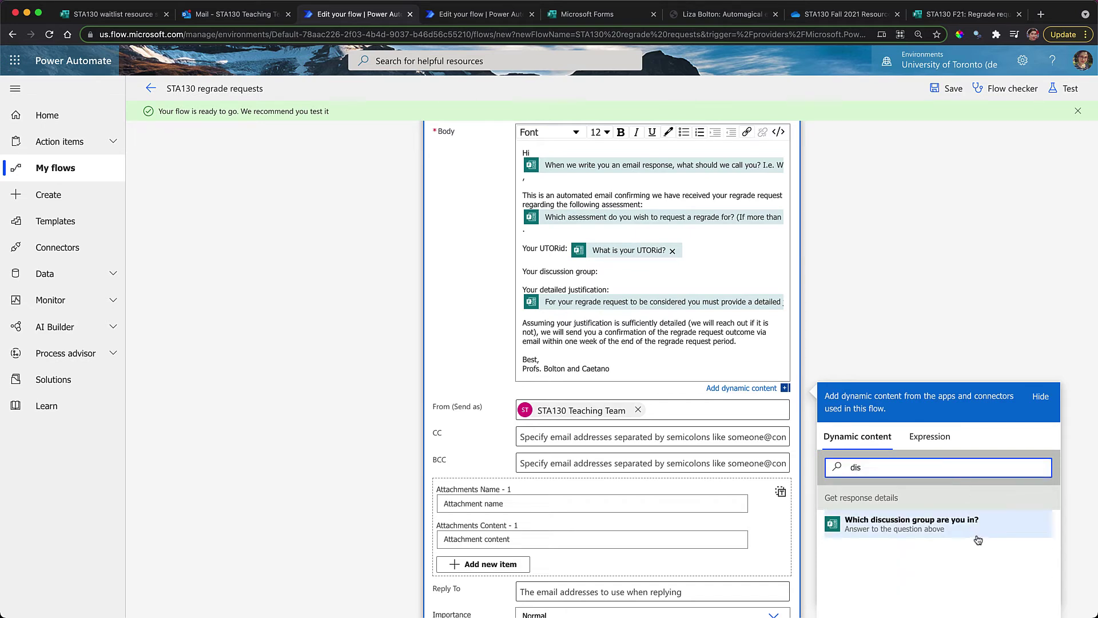
click(969, 527)
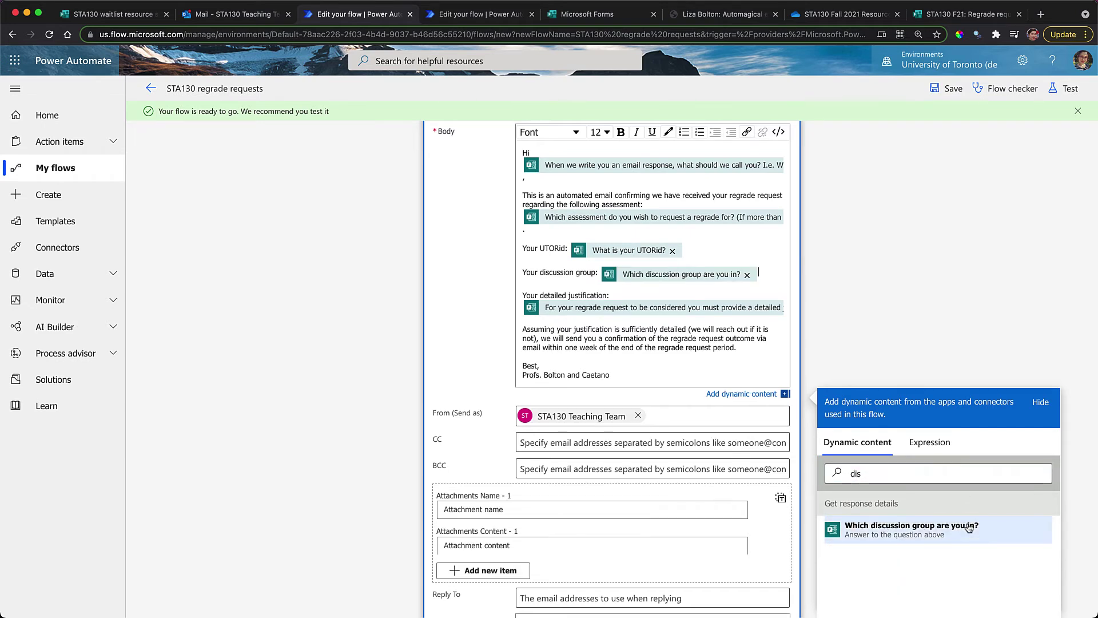
click(690, 248)
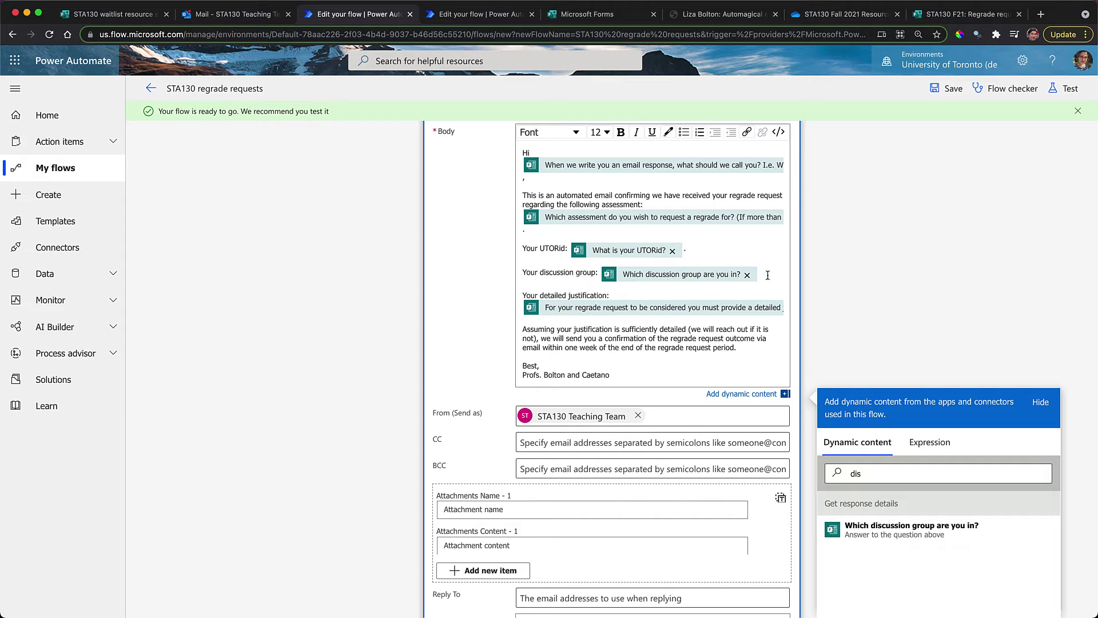
click(907, 290)
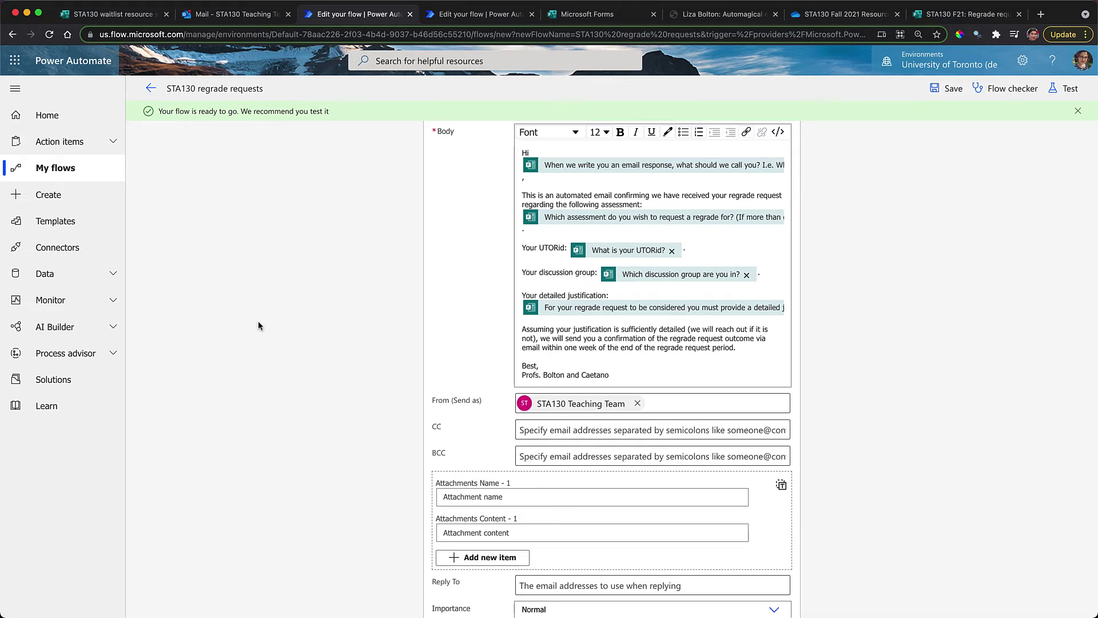
Look over the questions on the live regrade request form
click(565, 16)
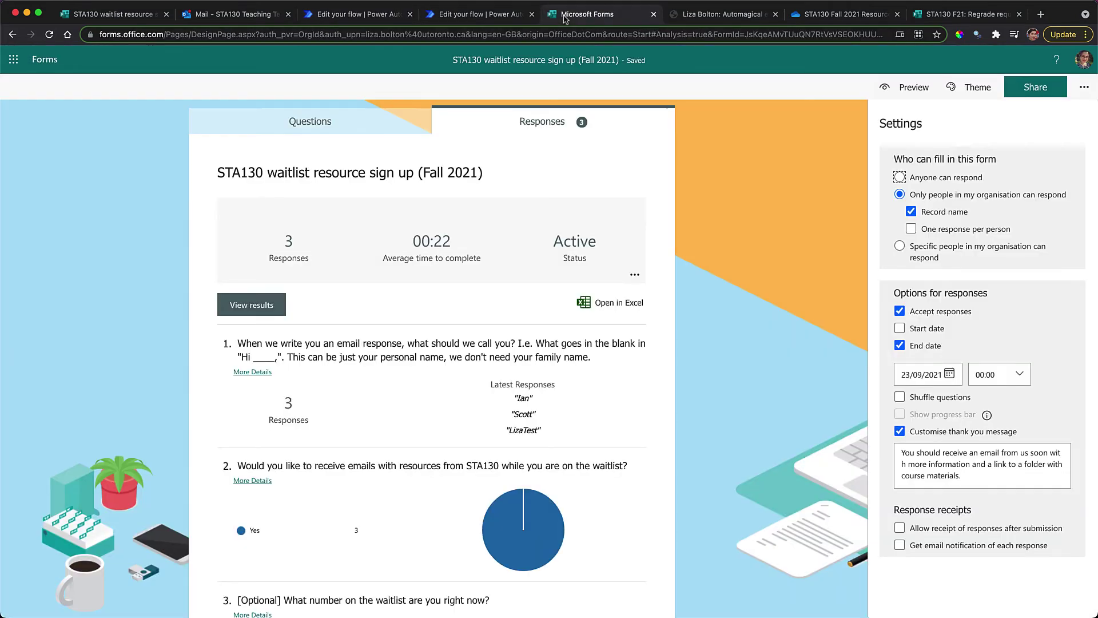
drag(935, 21, 566, 23)
scroll(496, 459, up, 15)
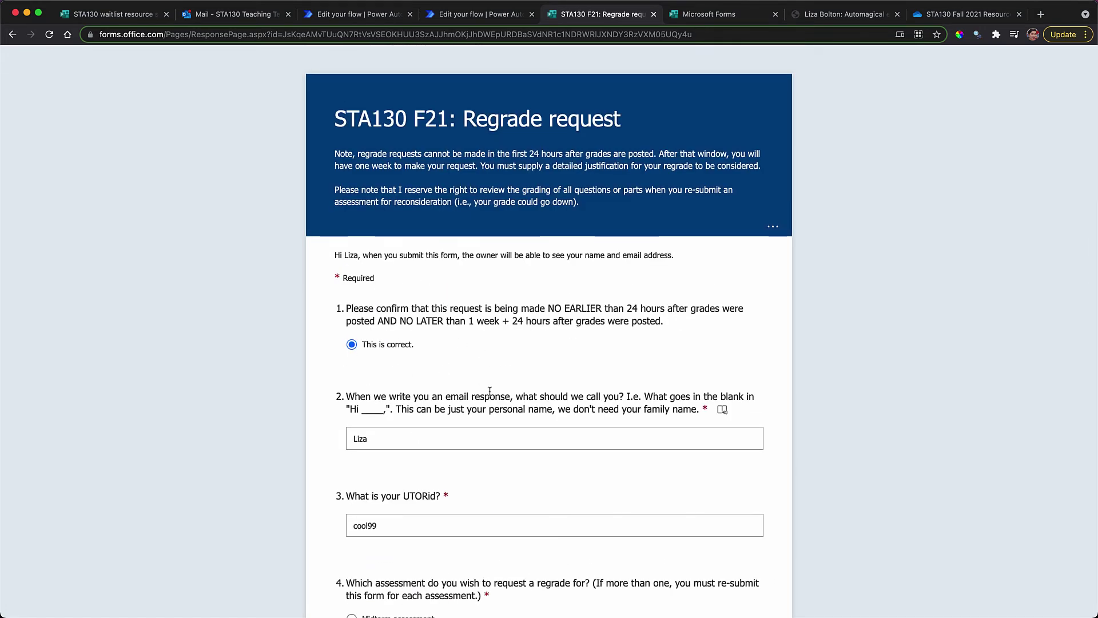
scroll(487, 389, down, 10)
scroll(490, 396, down, 5)
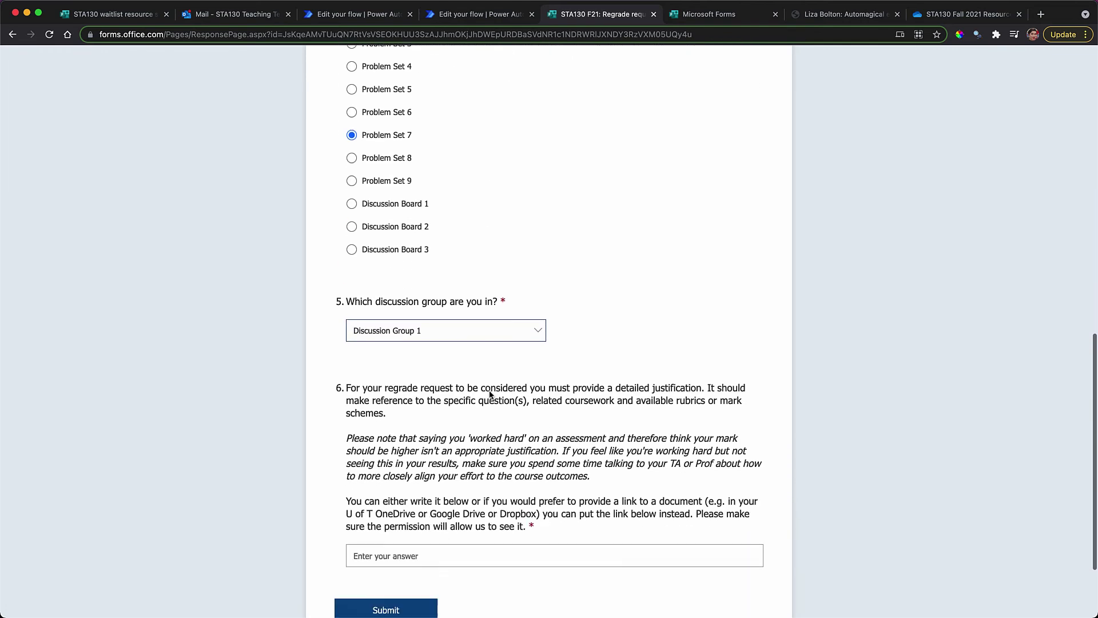
Save the STA130 regrade requests flow and return to the live regrade request form
click(450, 17)
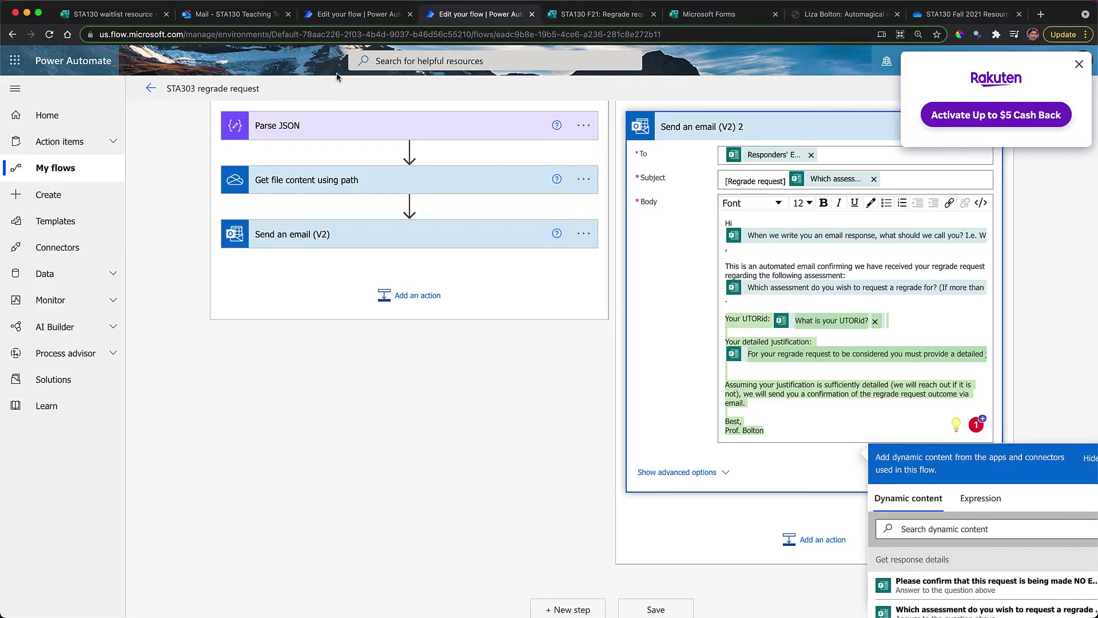
click(326, 21)
scroll(545, 555, down, 3)
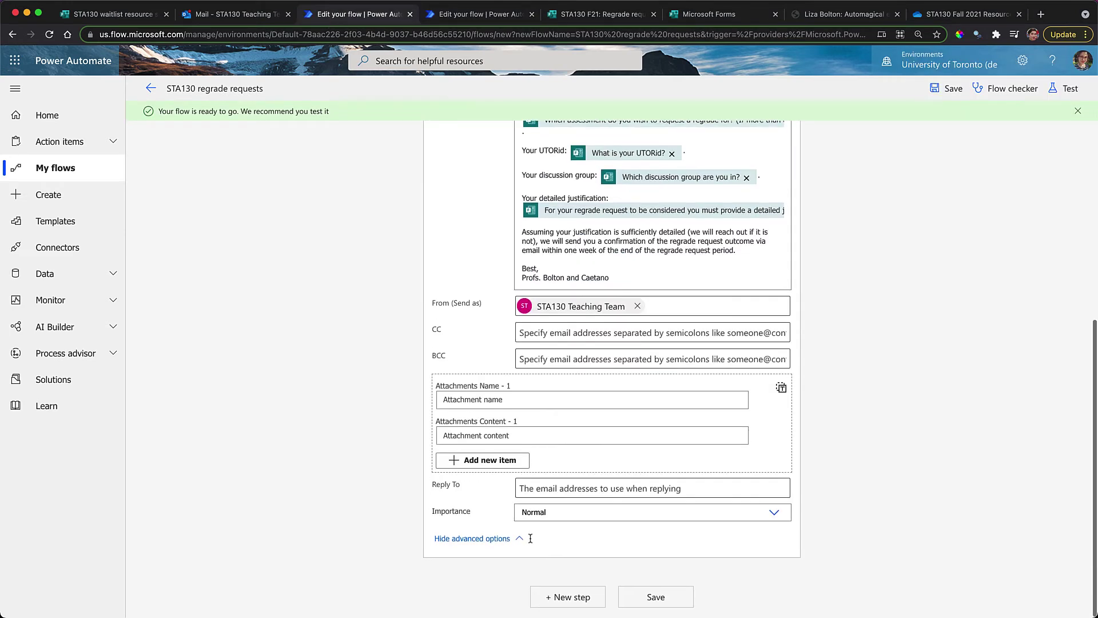
click(639, 597)
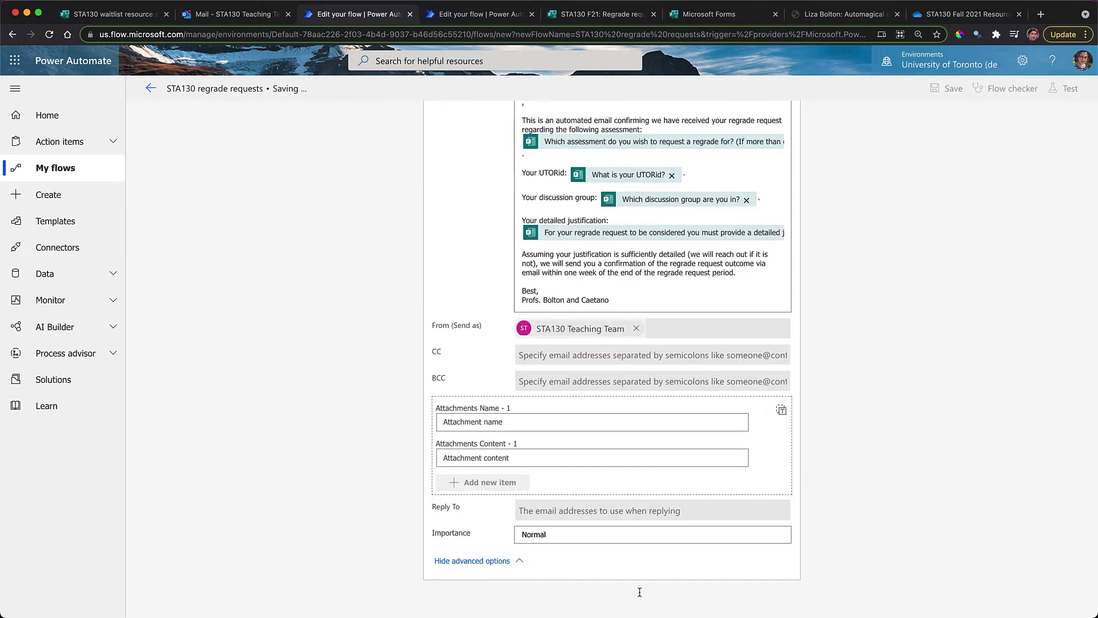
click(724, 16)
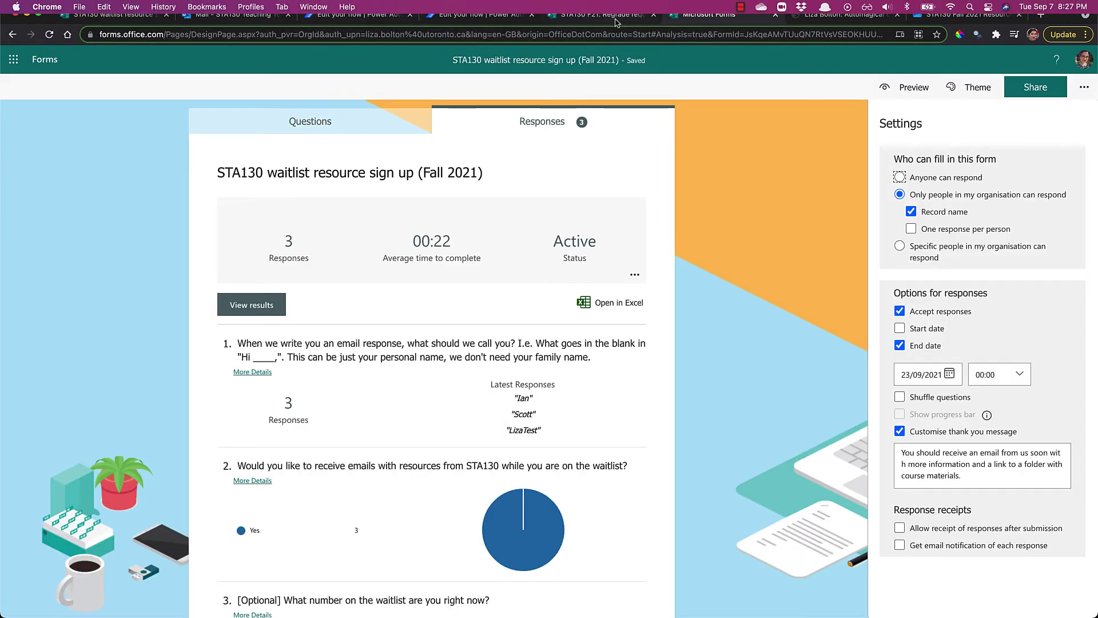
click(616, 17)
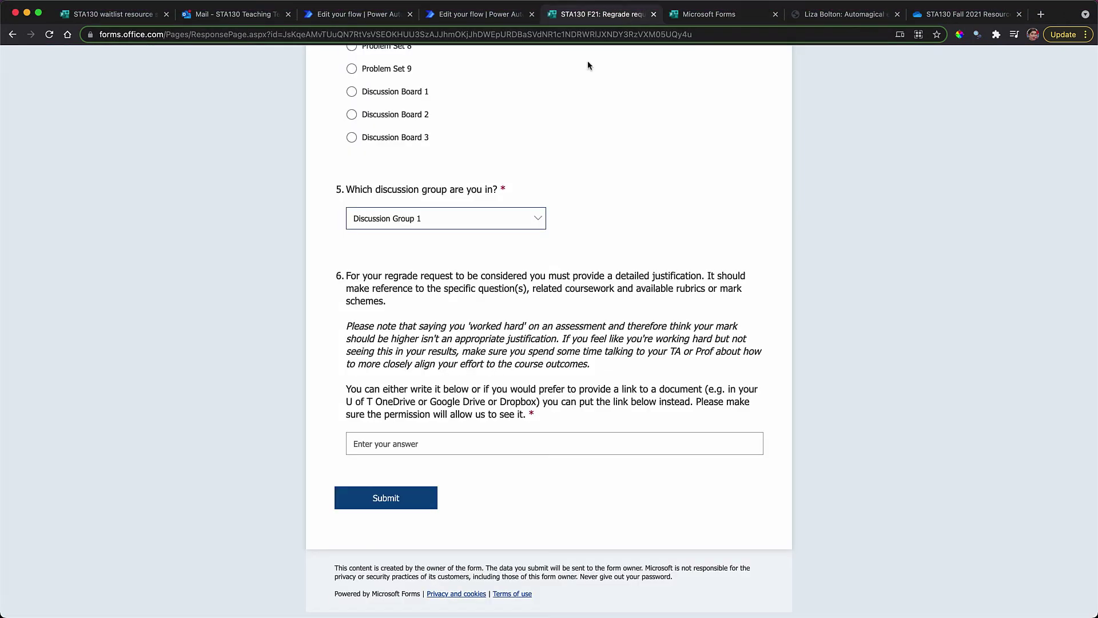
Enter 'I worked really hard. A+ please.' as the justification and submit the test request
click(415, 437)
text(I)
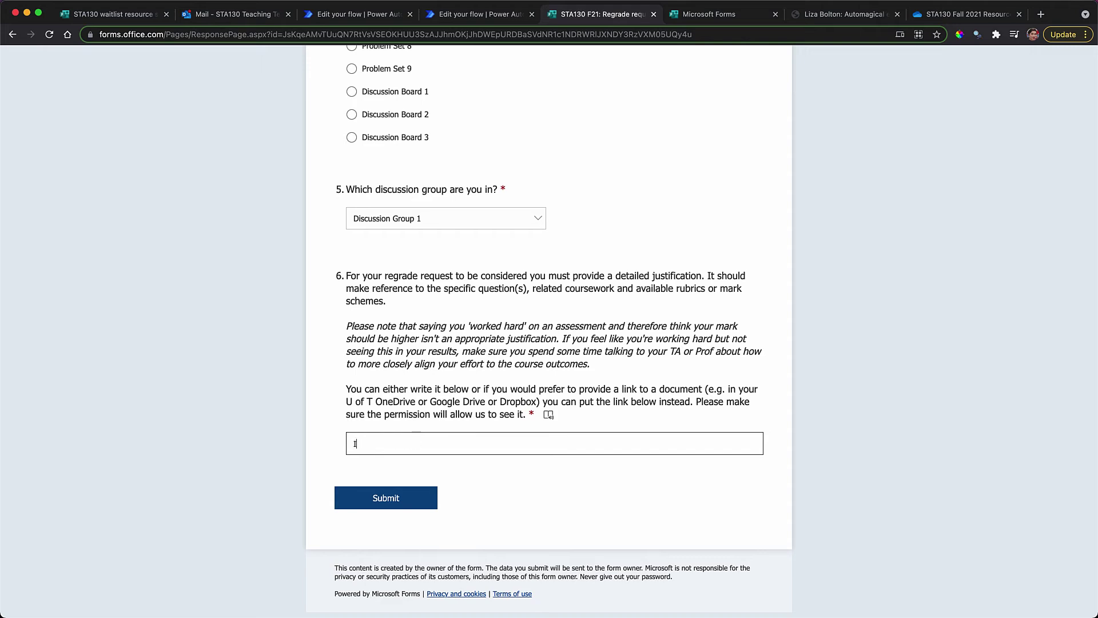
text( worked really )
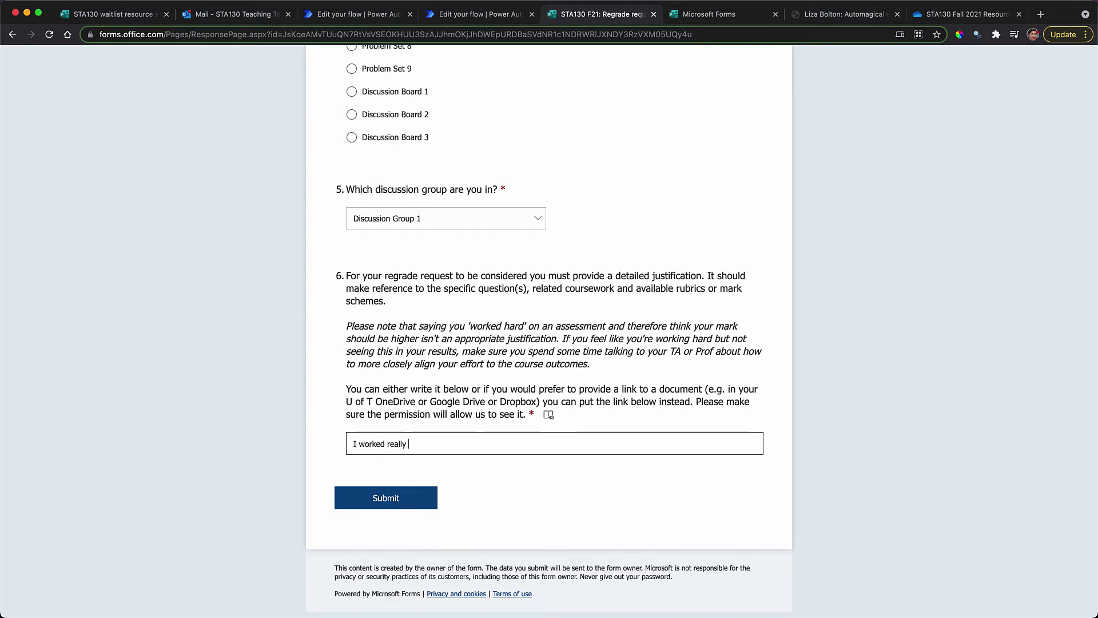
text(hard. A+ please.)
click(395, 504)
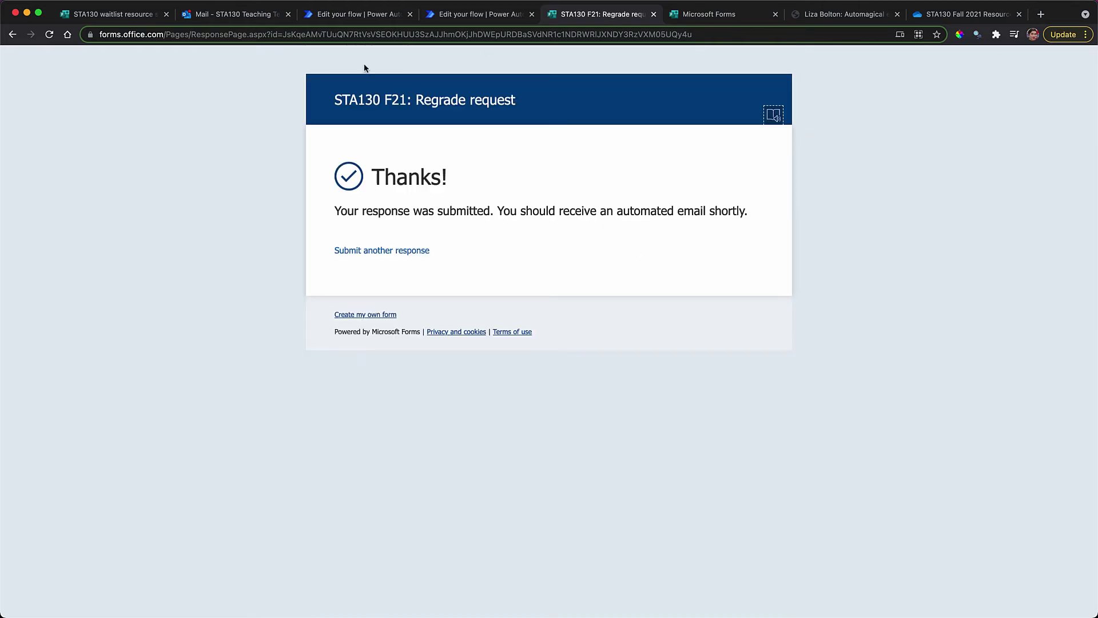
click(256, 14)
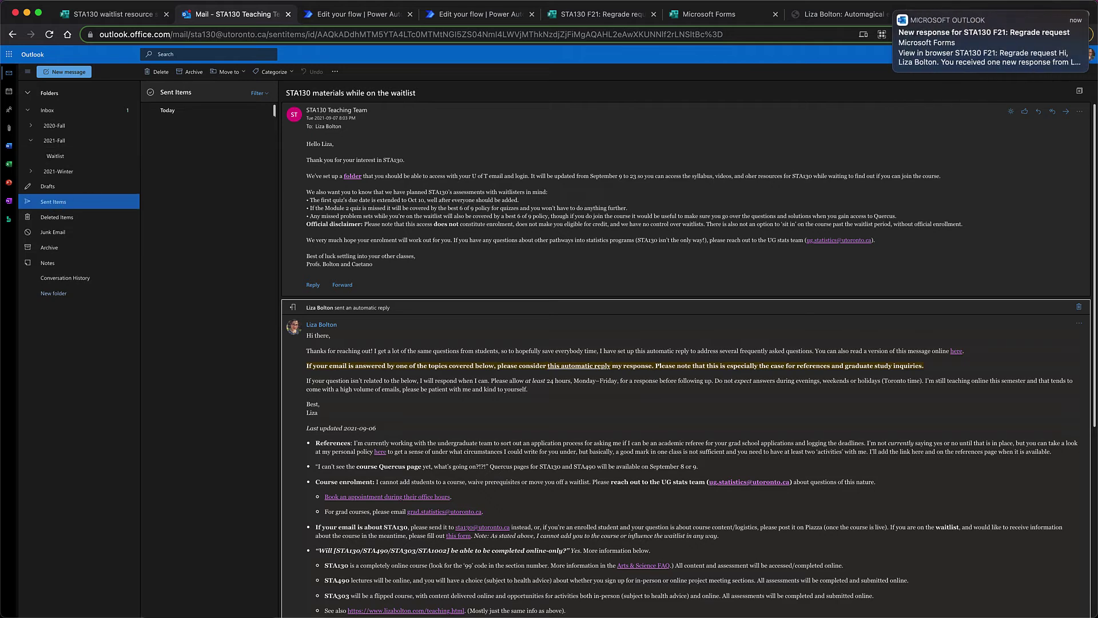
Open the sent '[Regrade request] Problem Set 7' email, then return to the flow editor
click(57, 206)
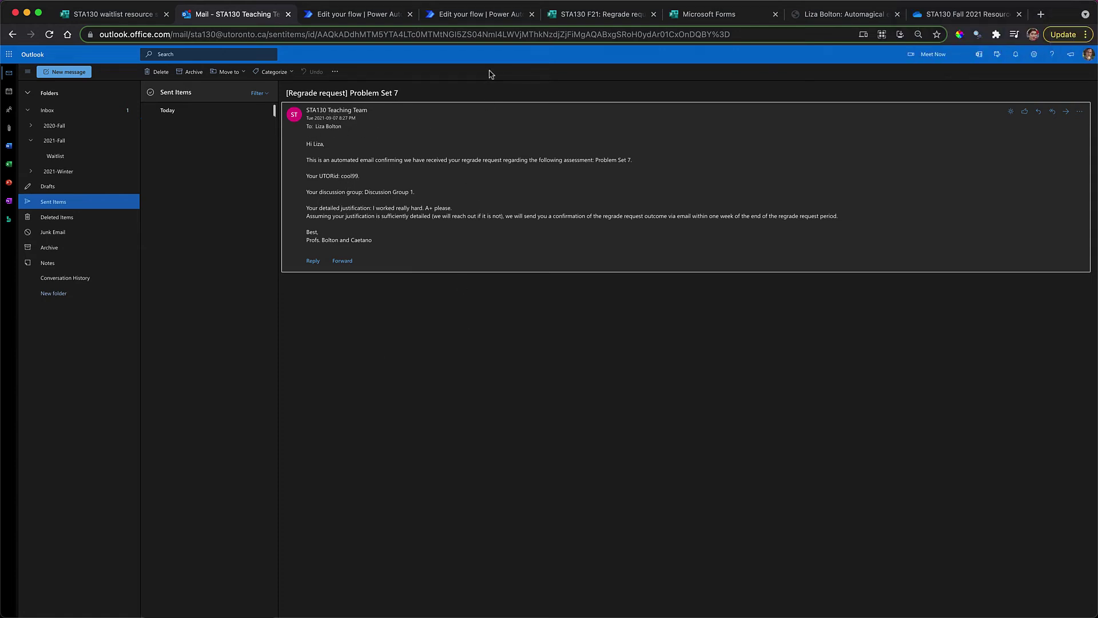
click(447, 16)
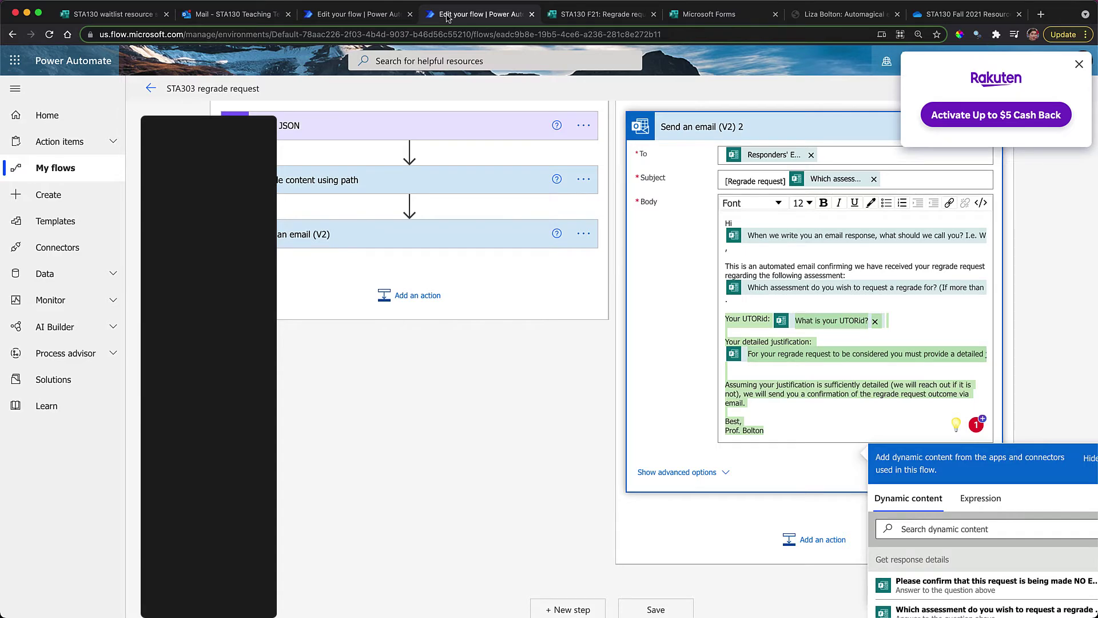
Add STA130 Teaching Team as a CC recipient on the regrade confirmation email and save the flow
click(377, 16)
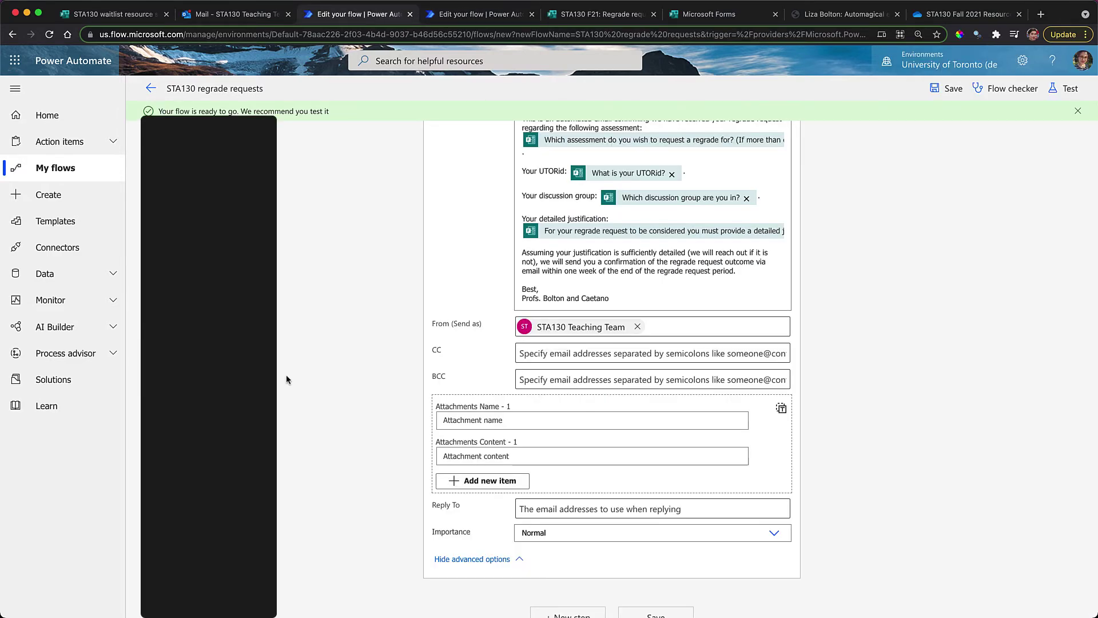
click(568, 358)
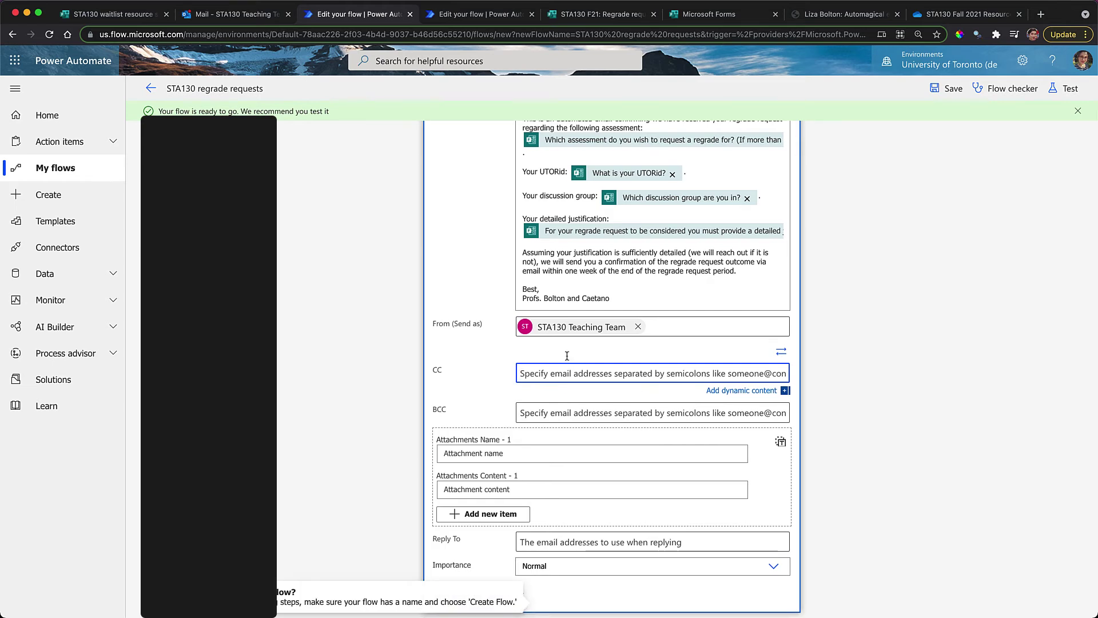
text(STA130)
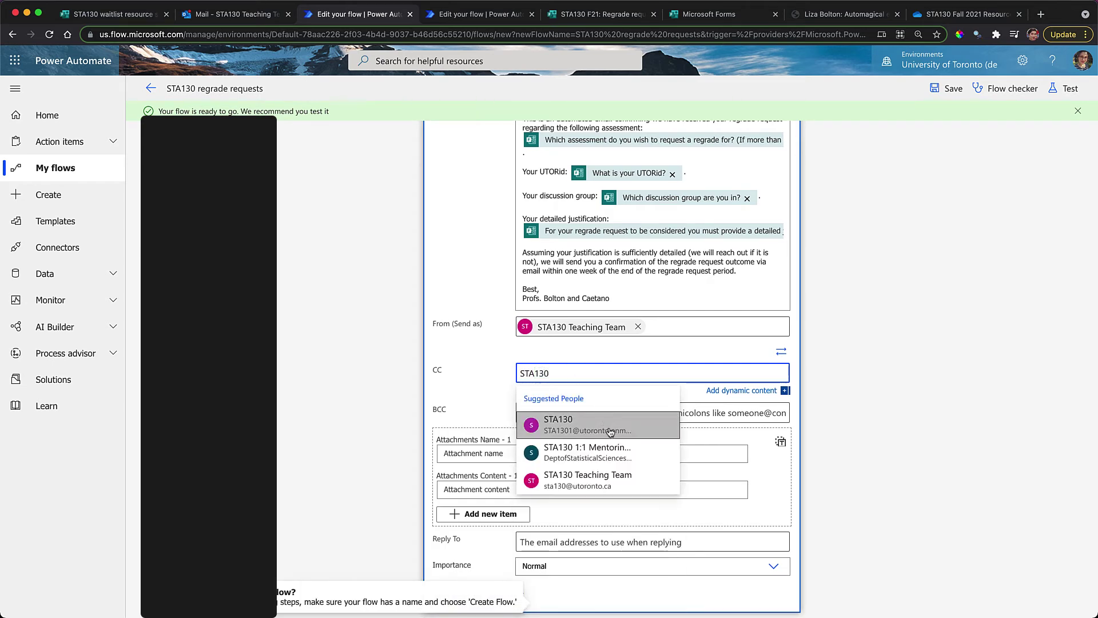
click(594, 476)
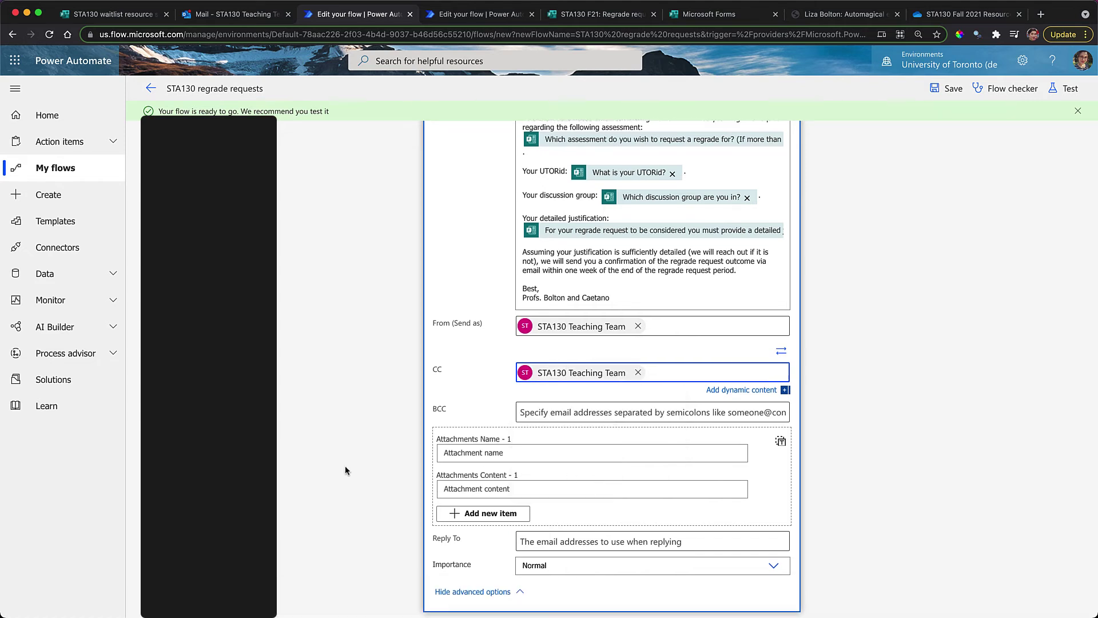
scroll(449, 508, down, 1)
click(674, 594)
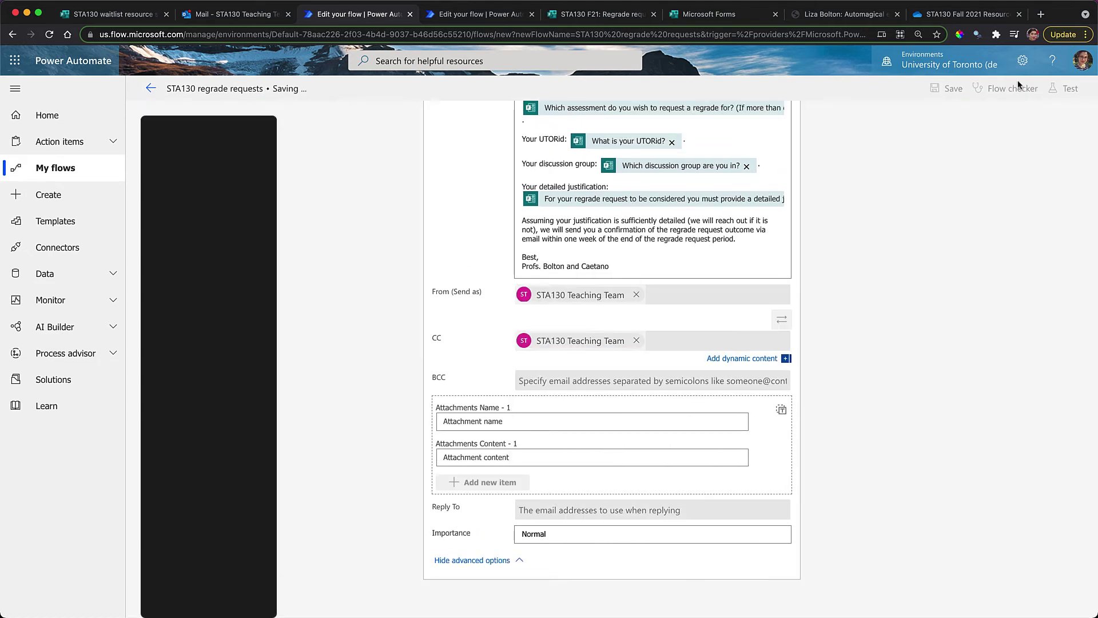
Test the flow automatically using the recently succeeded trigger run
click(1064, 88)
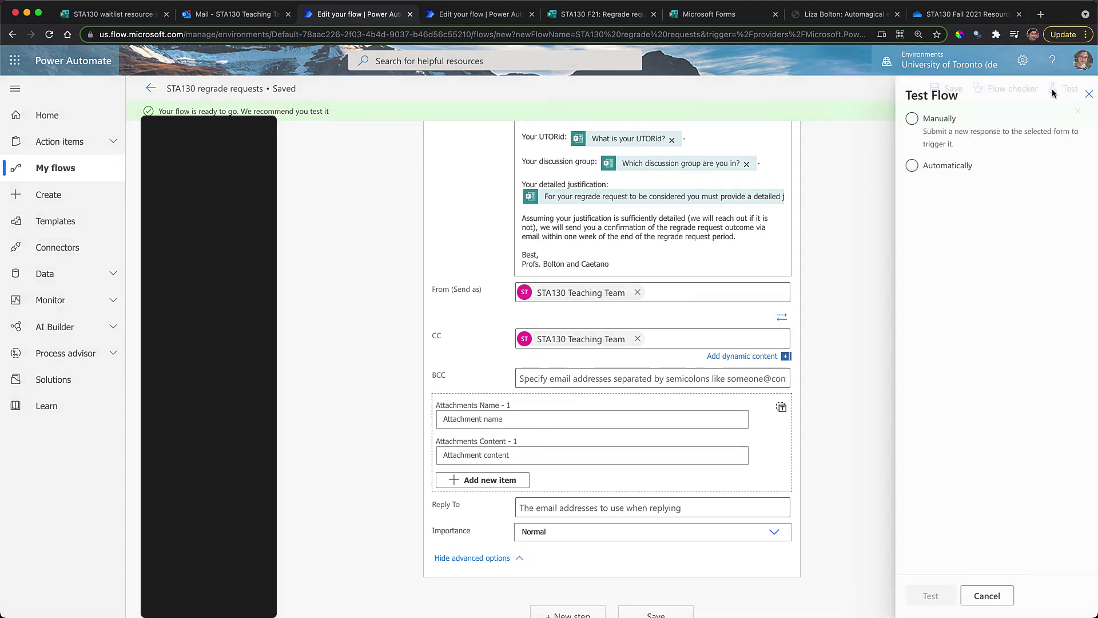
click(922, 169)
click(920, 188)
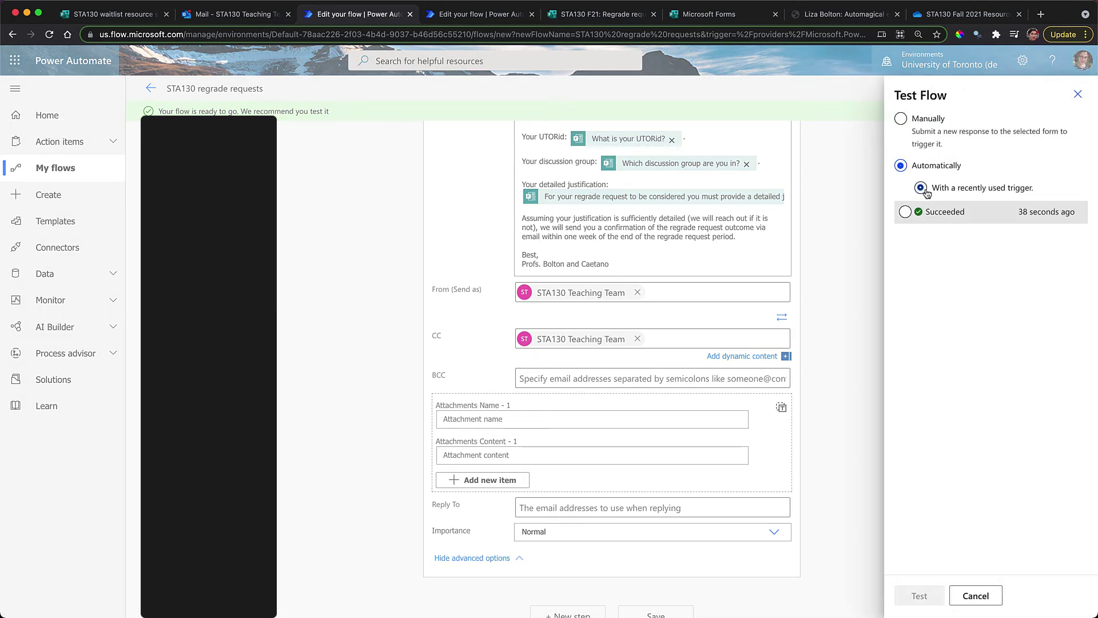
click(935, 213)
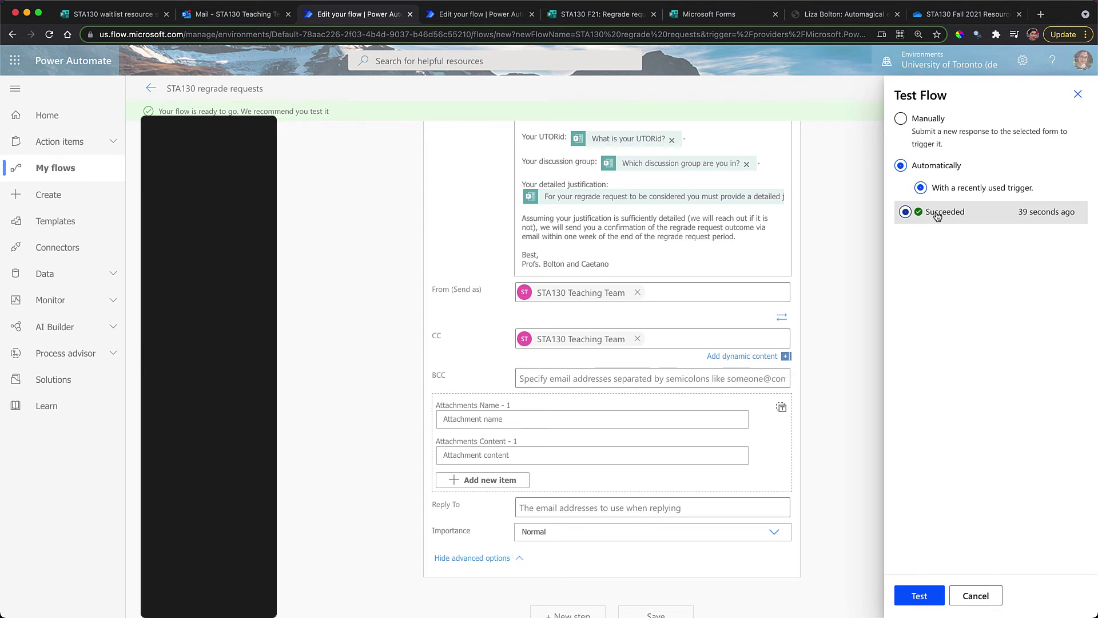
click(922, 598)
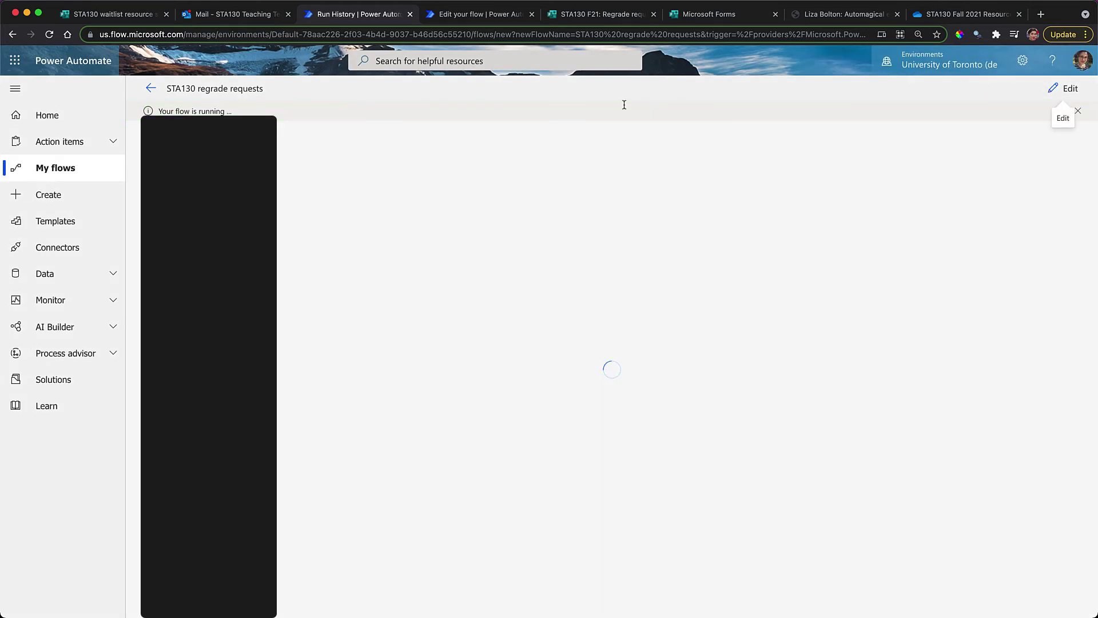
Open the new Problem Set 7 regrade email in the Outlook inbox and start a reply
click(235, 13)
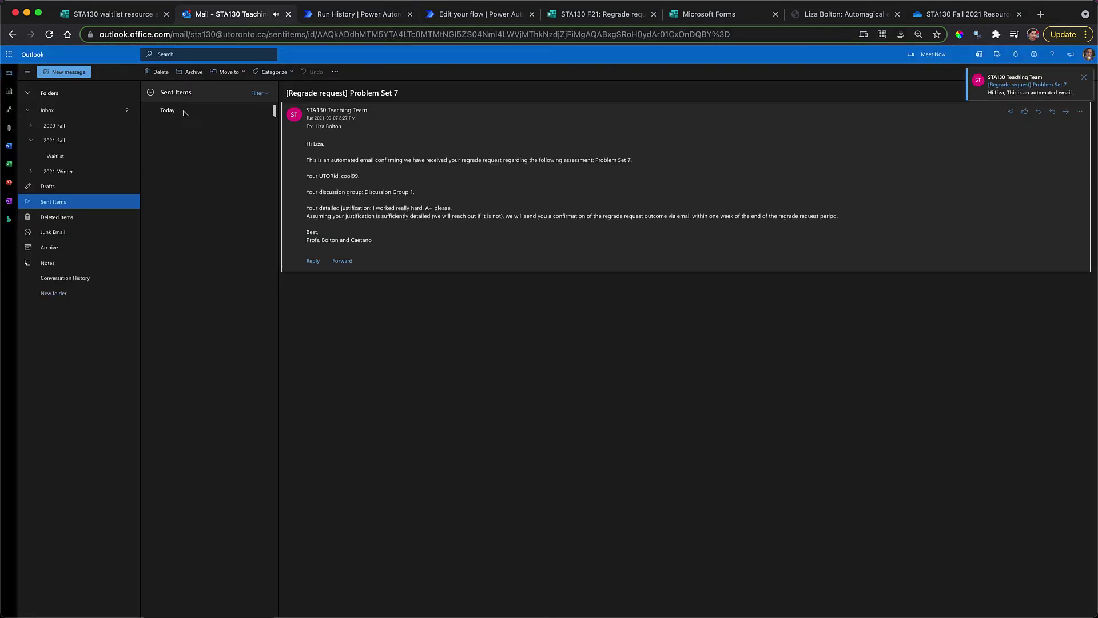
click(48, 110)
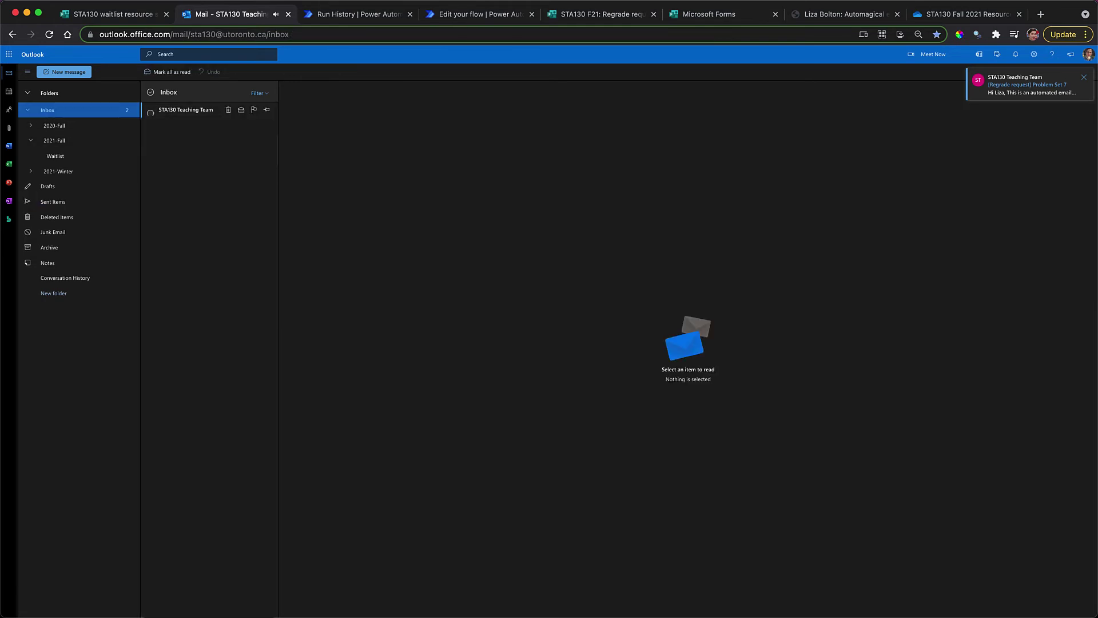
click(189, 112)
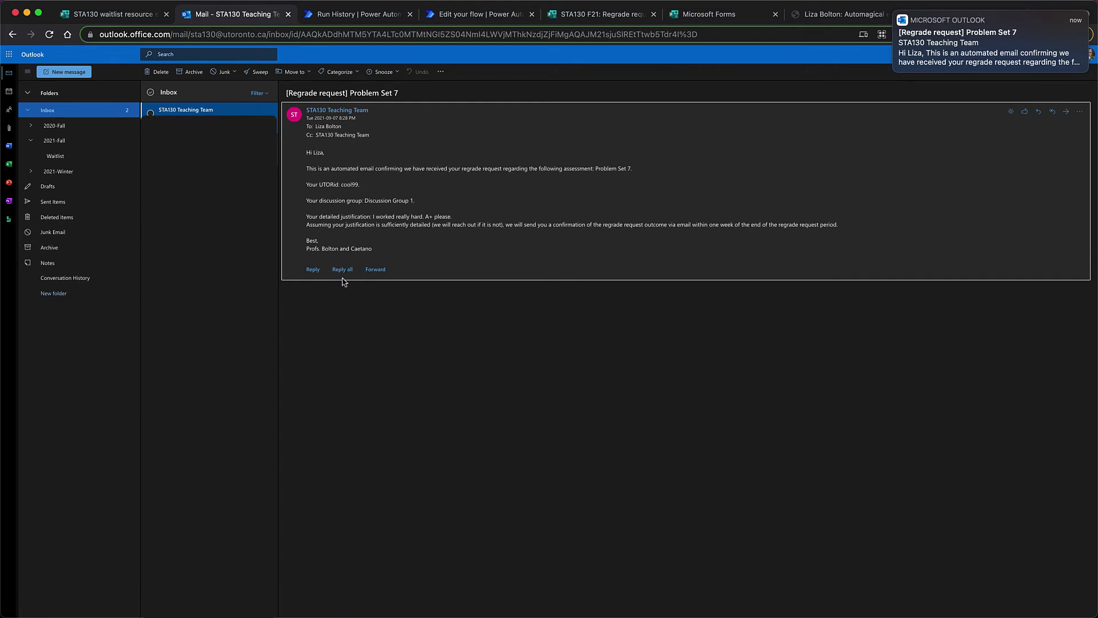
click(312, 269)
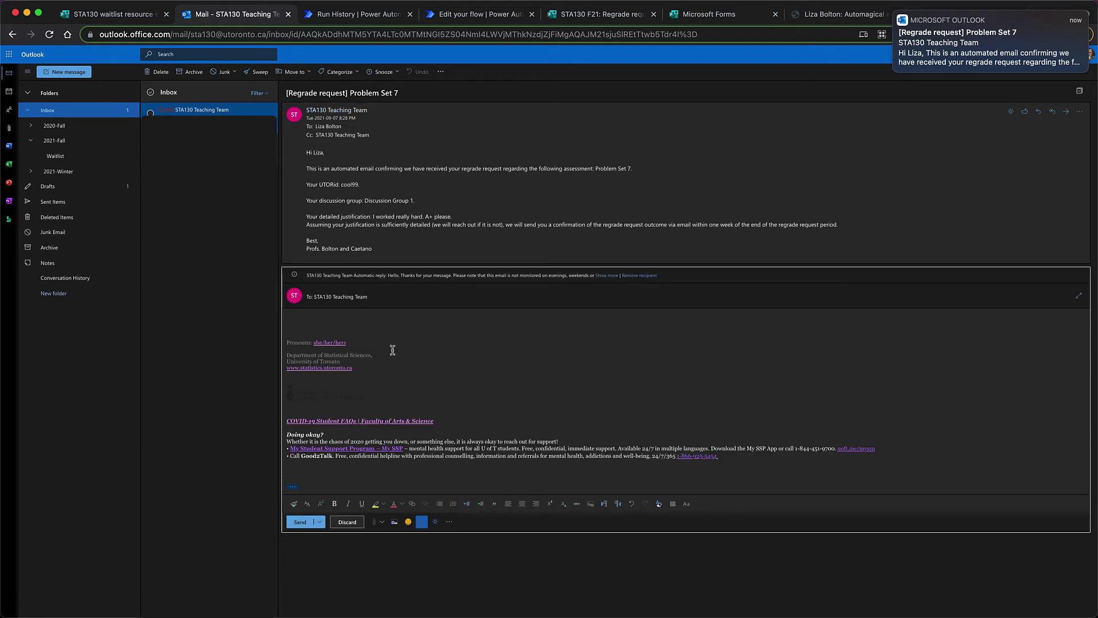
Write a reply greeting the student, saying the request isn't sufficiently detailed, signed 'Thanks,' with your name
text(Thi)
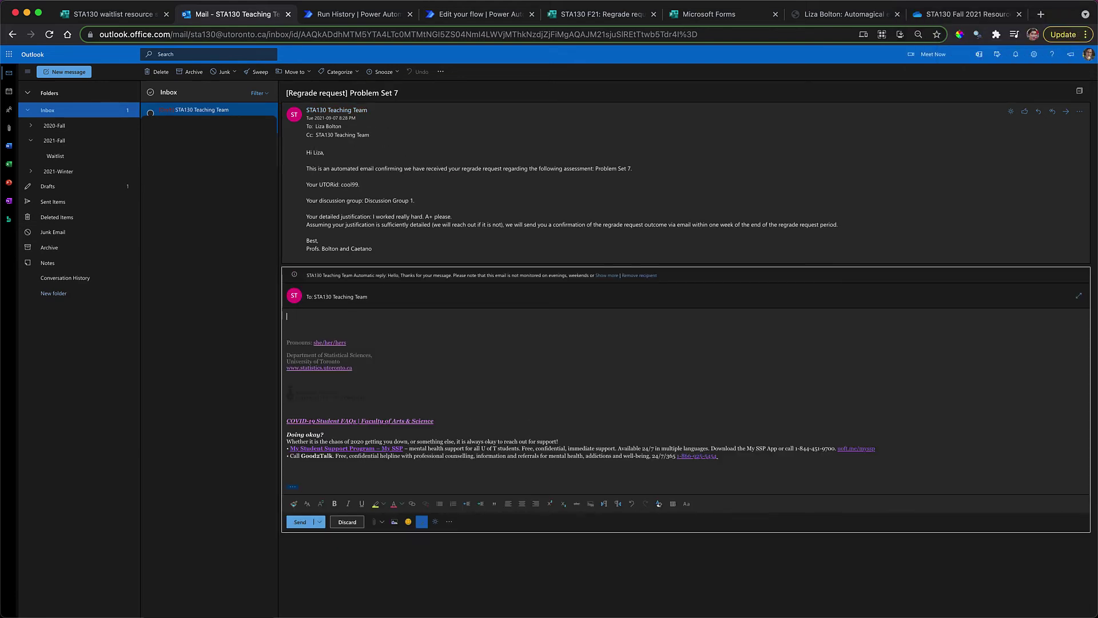
text(Hi Liza,)
key(Return)
text(T)
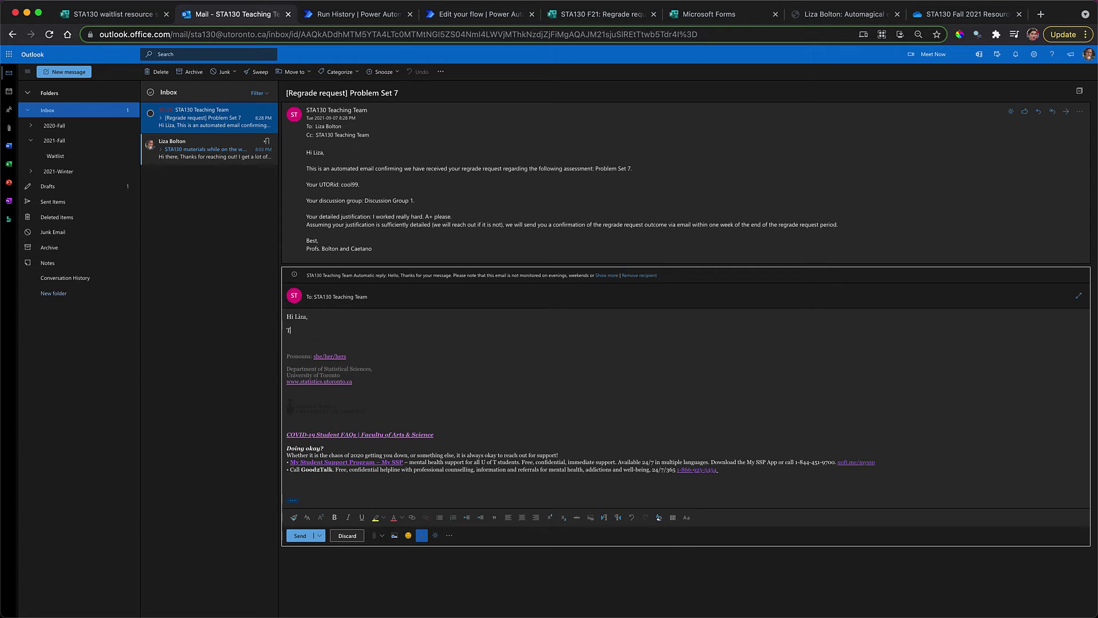
text(his isn't a sufficiently)
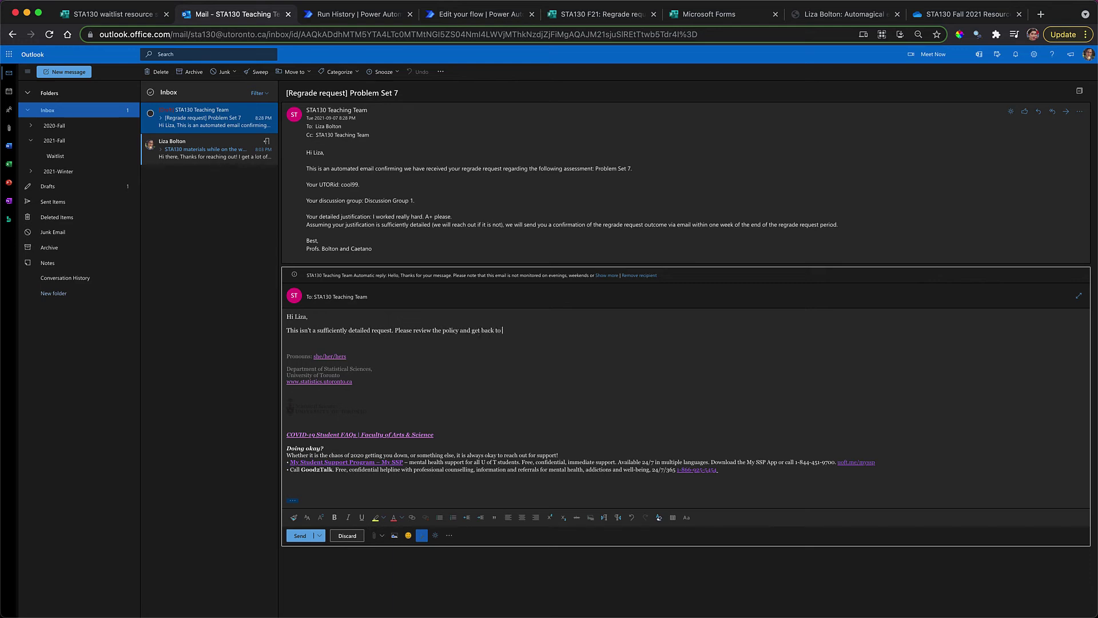
text(.)
key(Return)
text(Th)
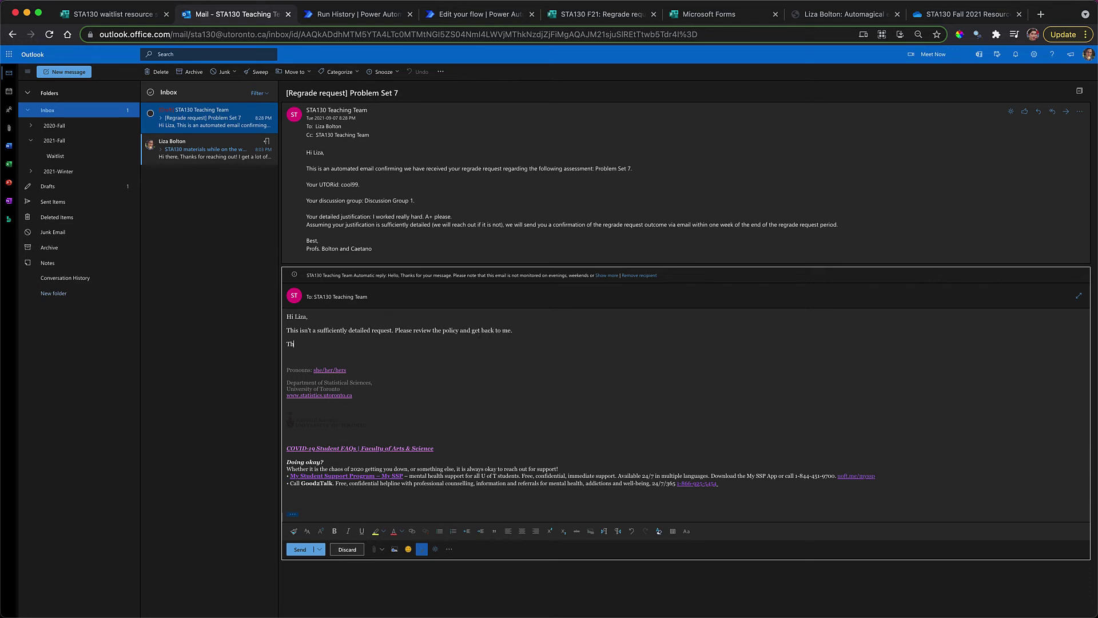
text(anks,)
key(Return)
text(Liza)
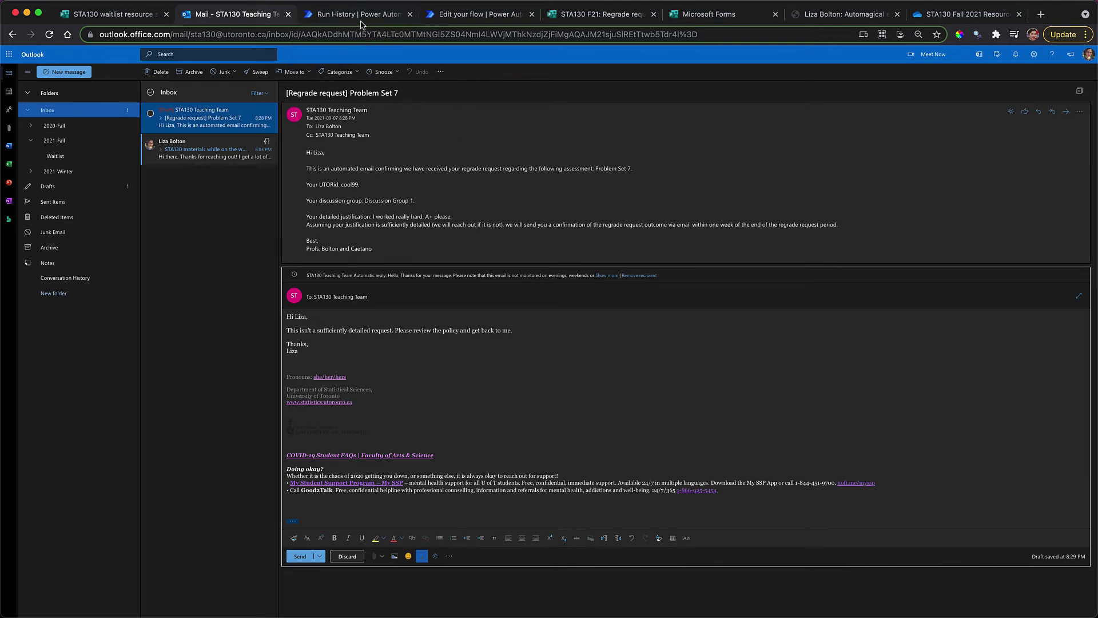
click(570, 16)
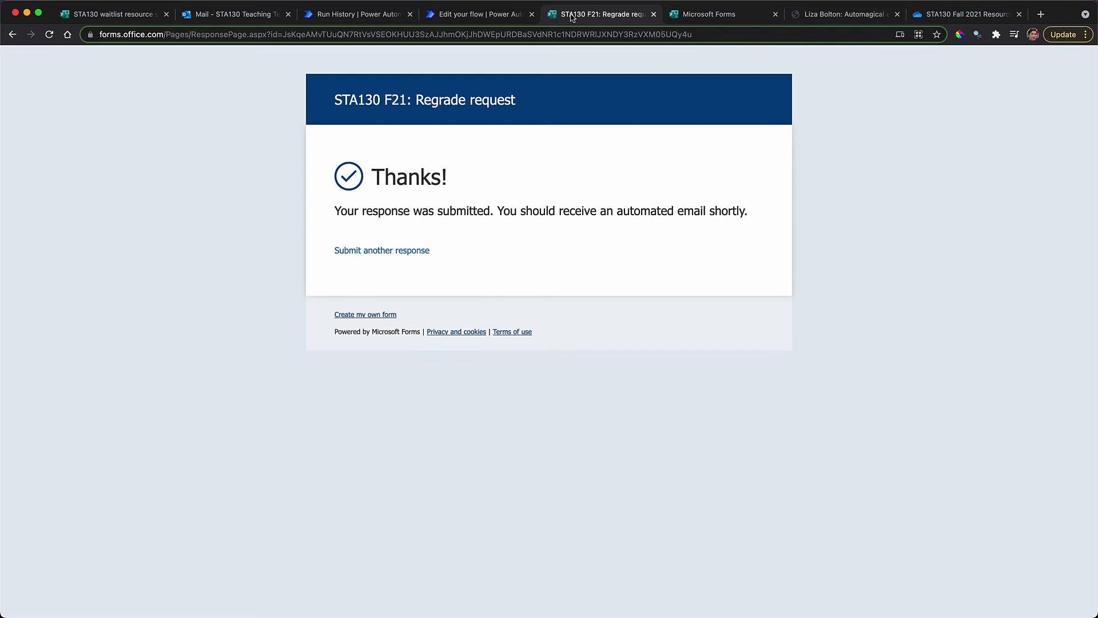
Go back from the 'Thanks!' confirmation to the regrade form editor and look over the form
click(13, 35)
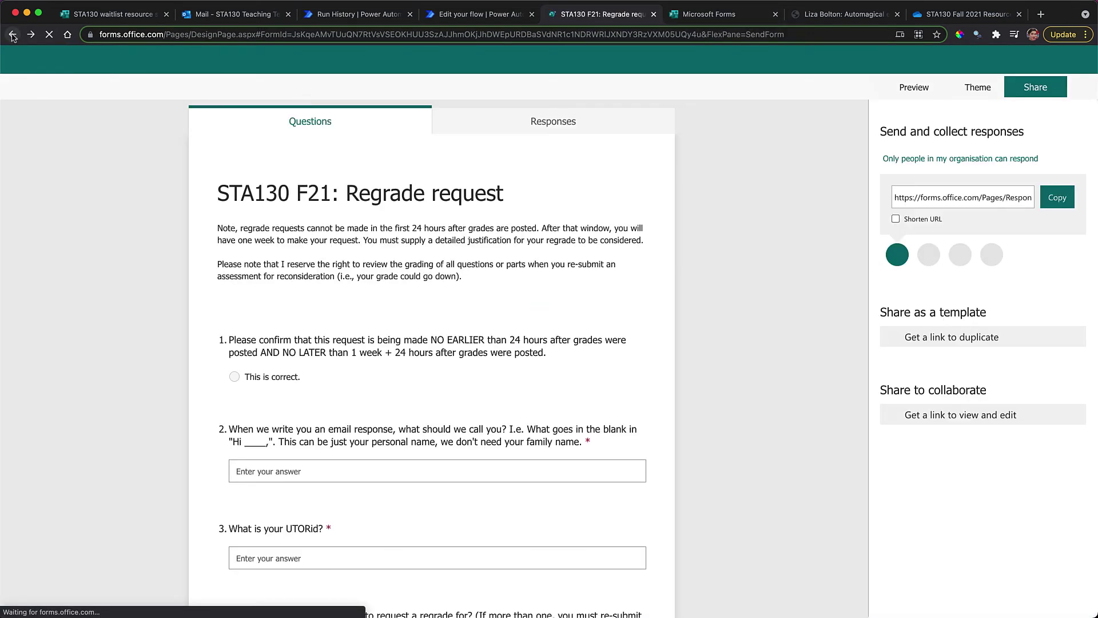
scroll(198, 345, down, 15)
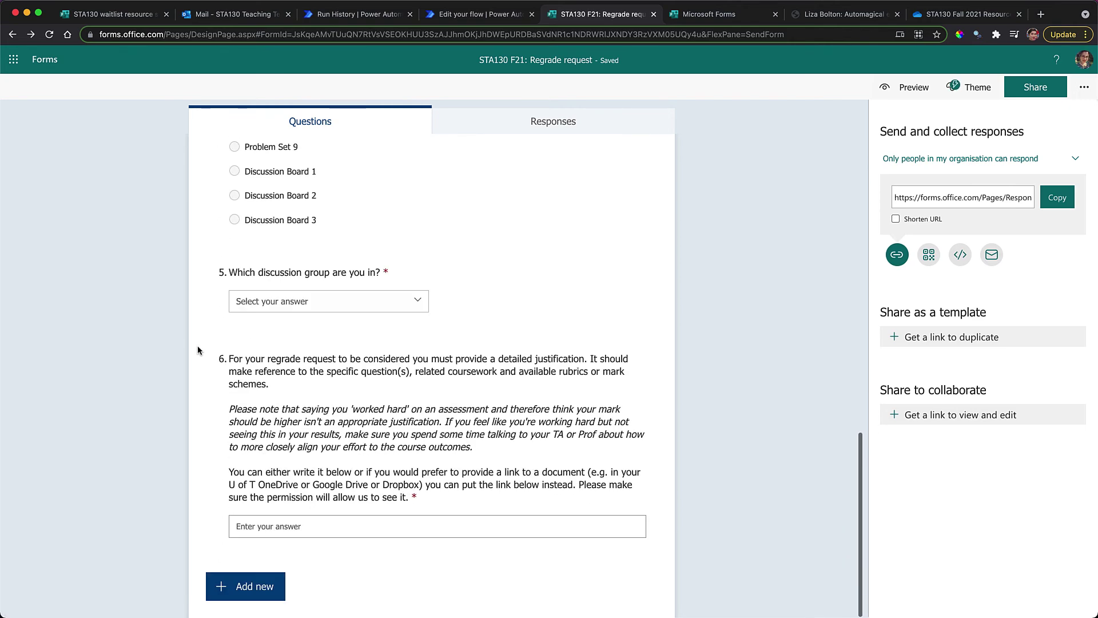
scroll(197, 349, up, 15)
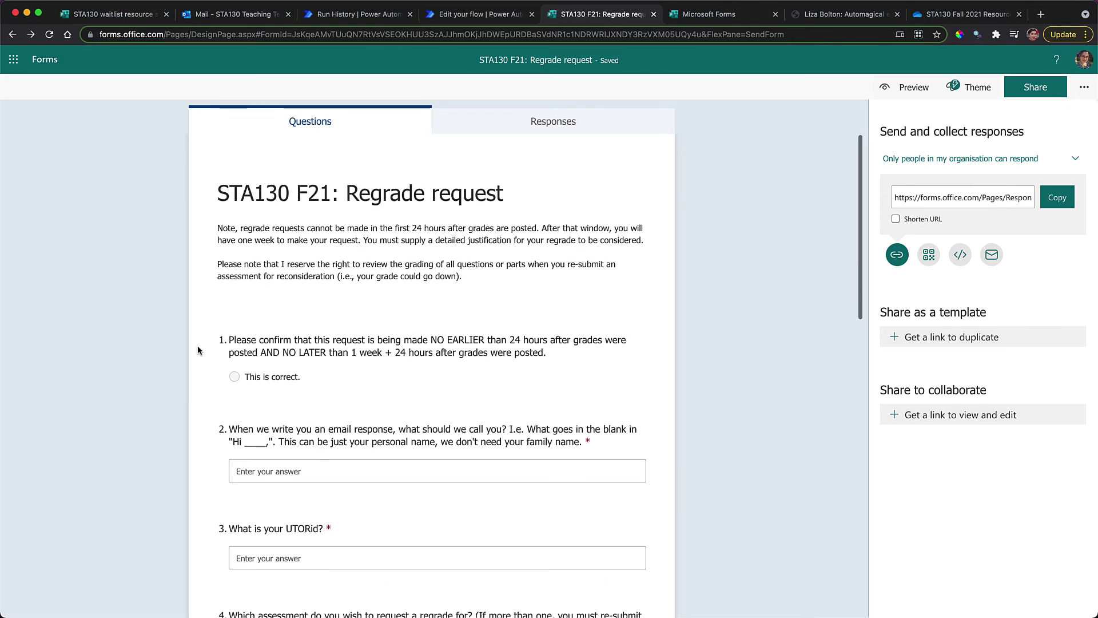
scroll(197, 346, down, 3)
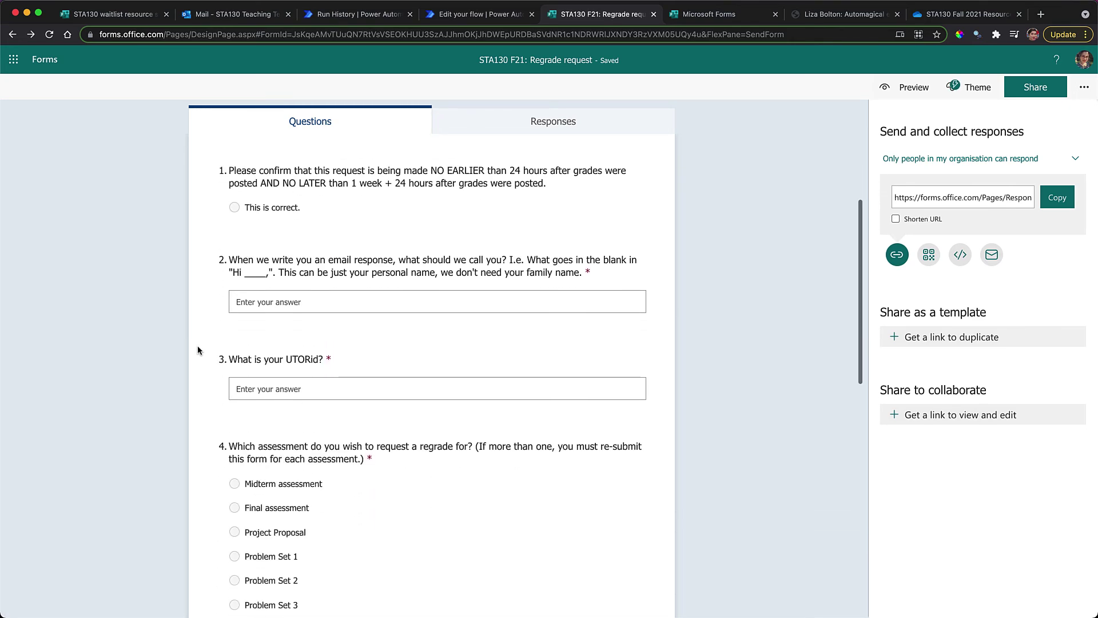
scroll(30, 421, down, 10)
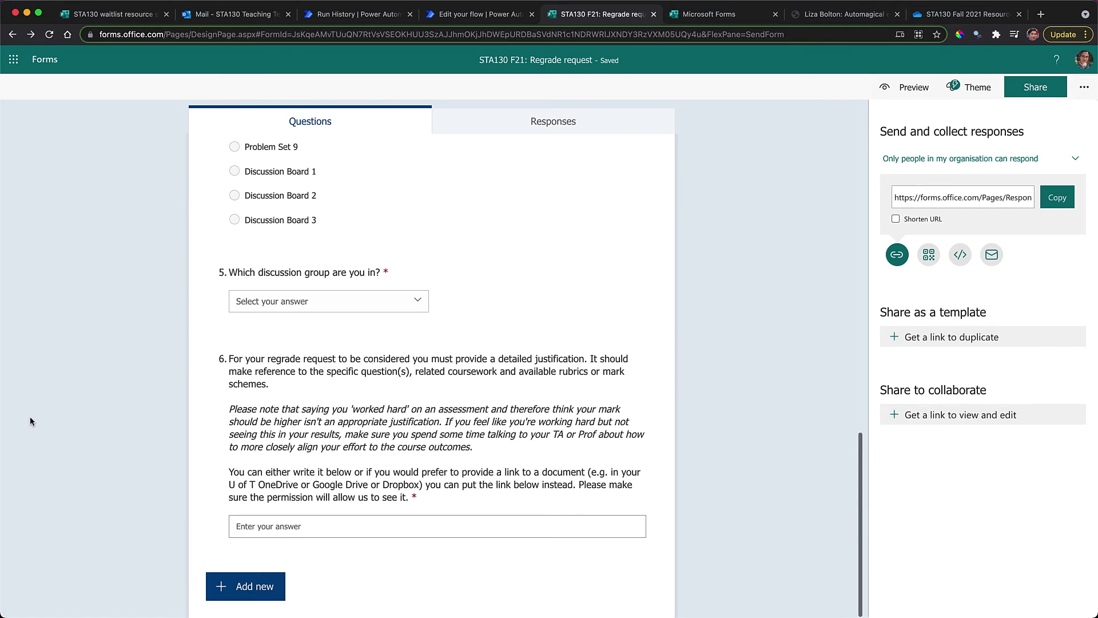
scroll(272, 200, up, 13)
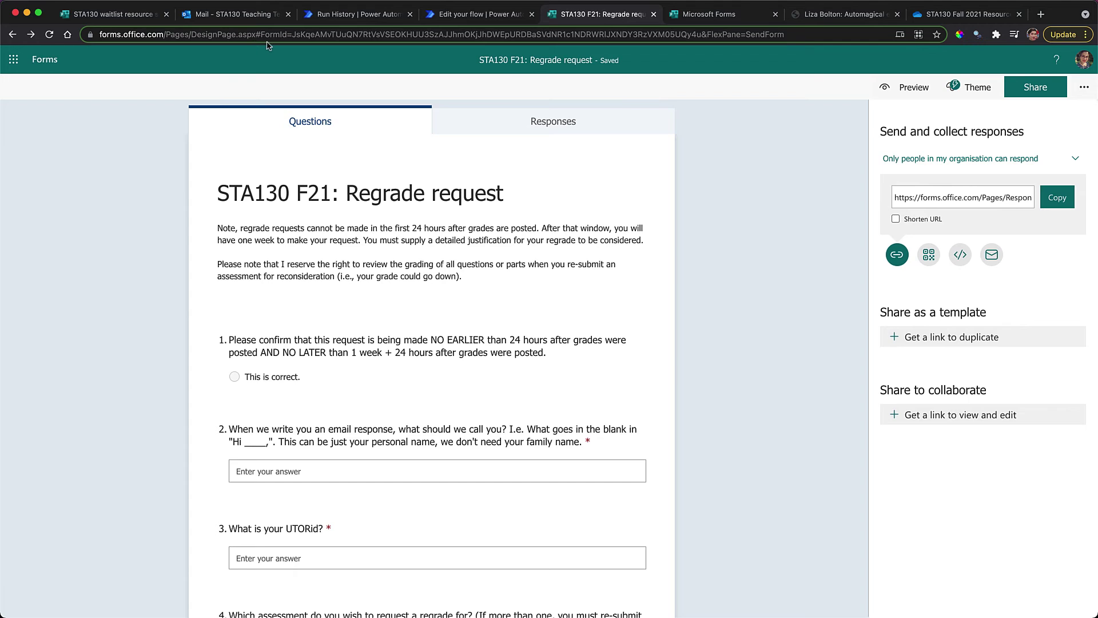
Bring up the automation blog post and scroll to its form template links
click(693, 22)
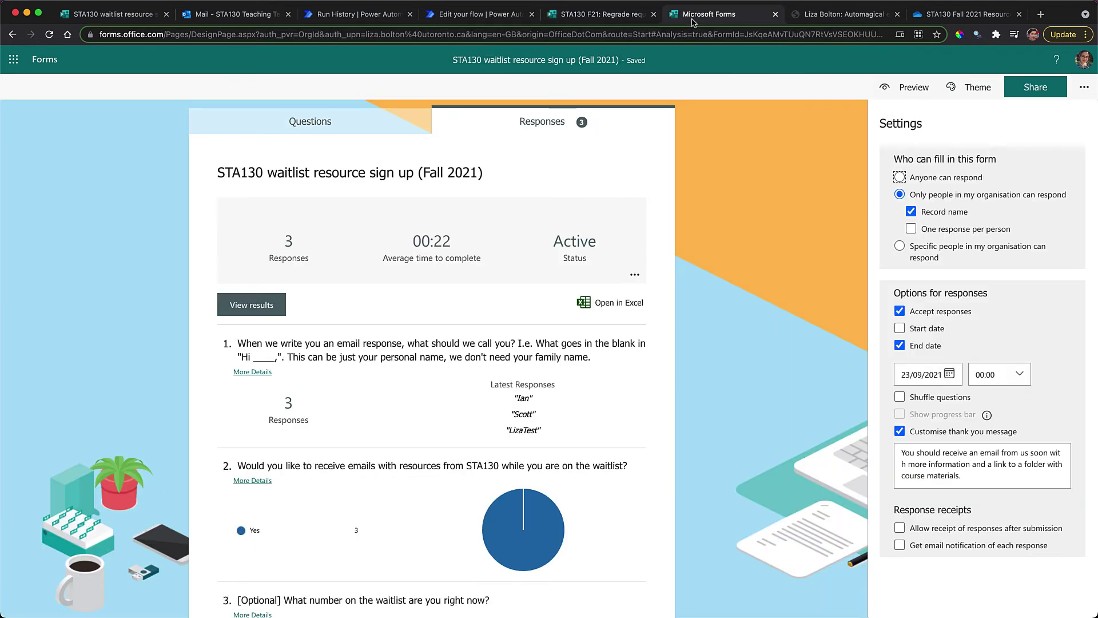
click(820, 14)
scroll(364, 434, down, 10)
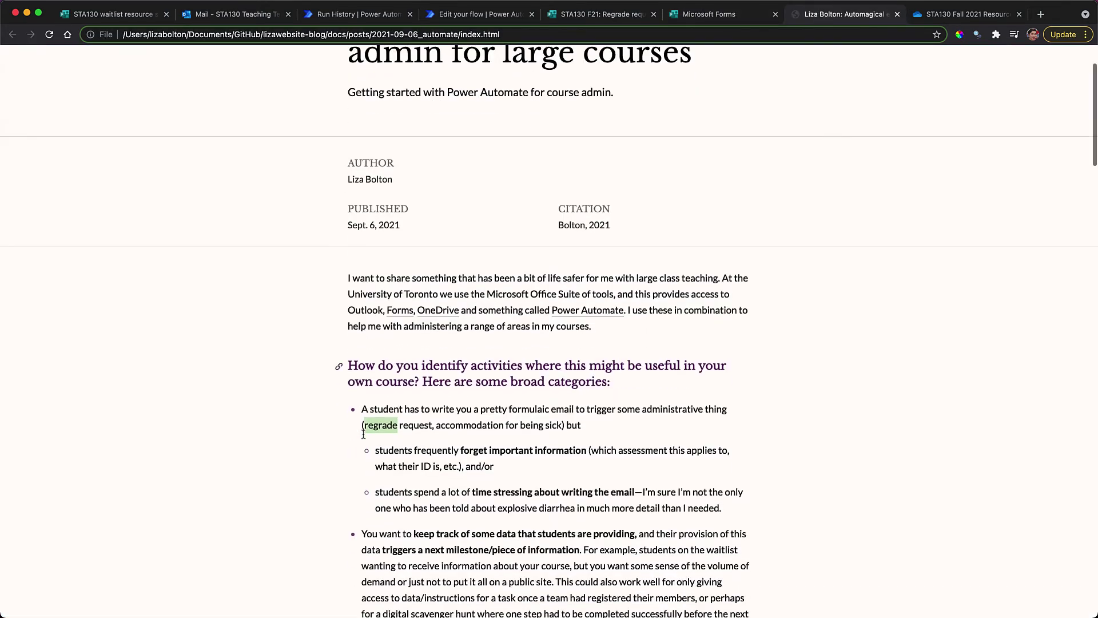
scroll(363, 434, down, 20)
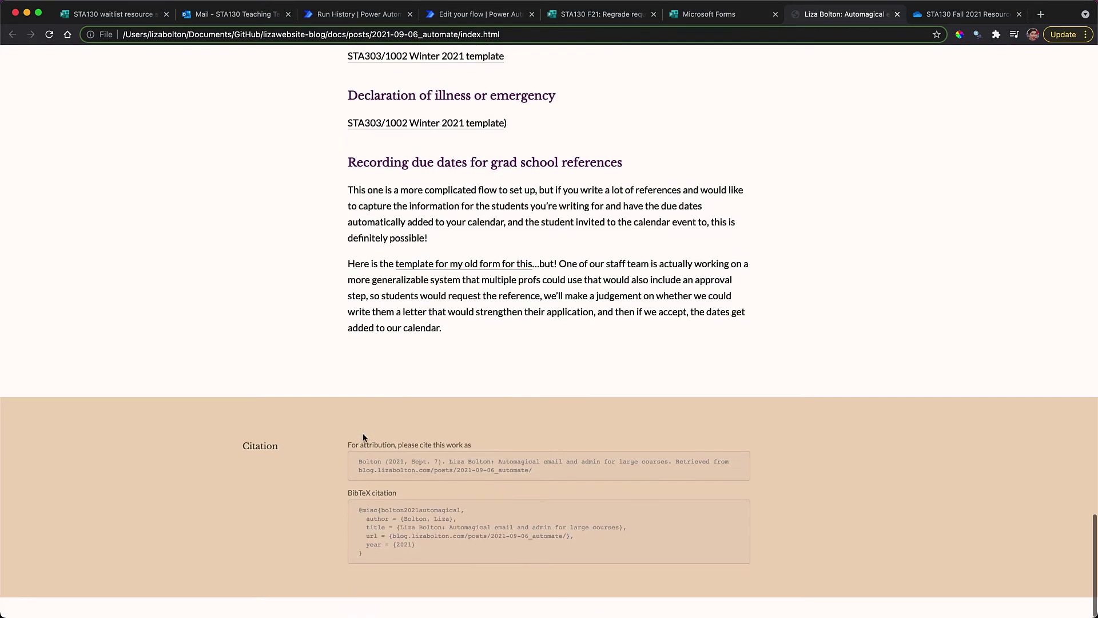
scroll(363, 438, up, 6)
scroll(249, 489, down, 3)
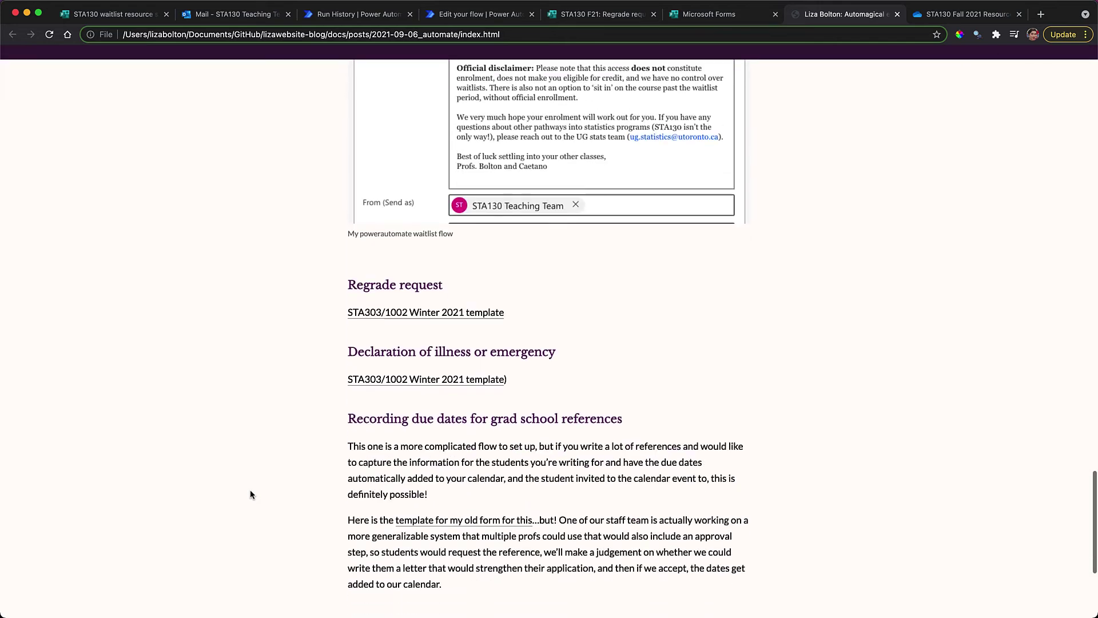
Open the STA303/1002 W21 Type 1 assessment declaration template and duplicate it
click(427, 382)
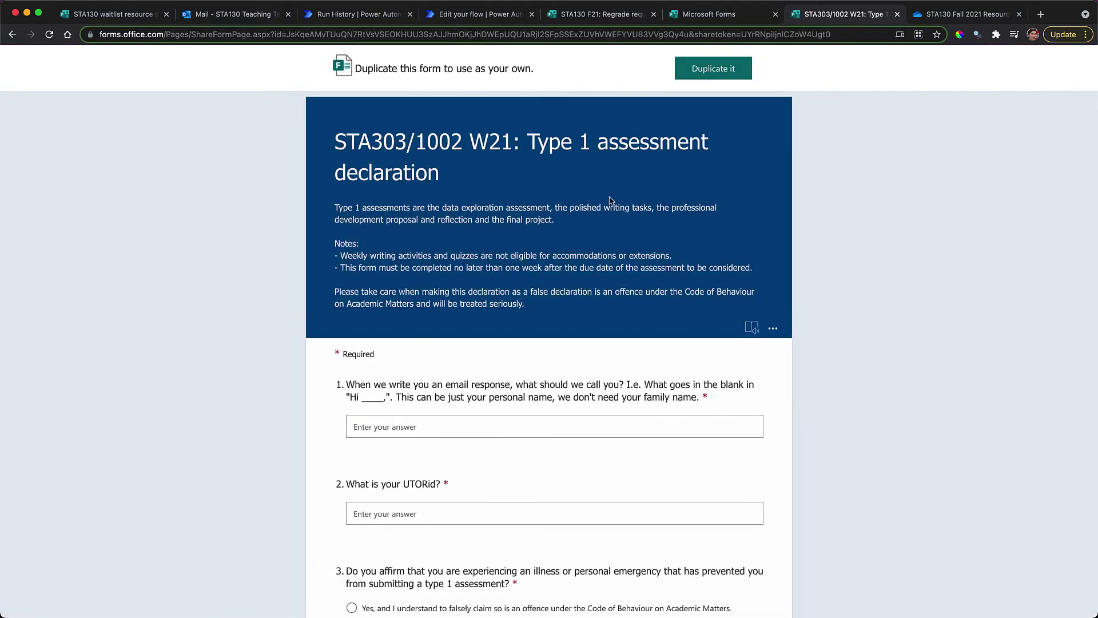
click(709, 71)
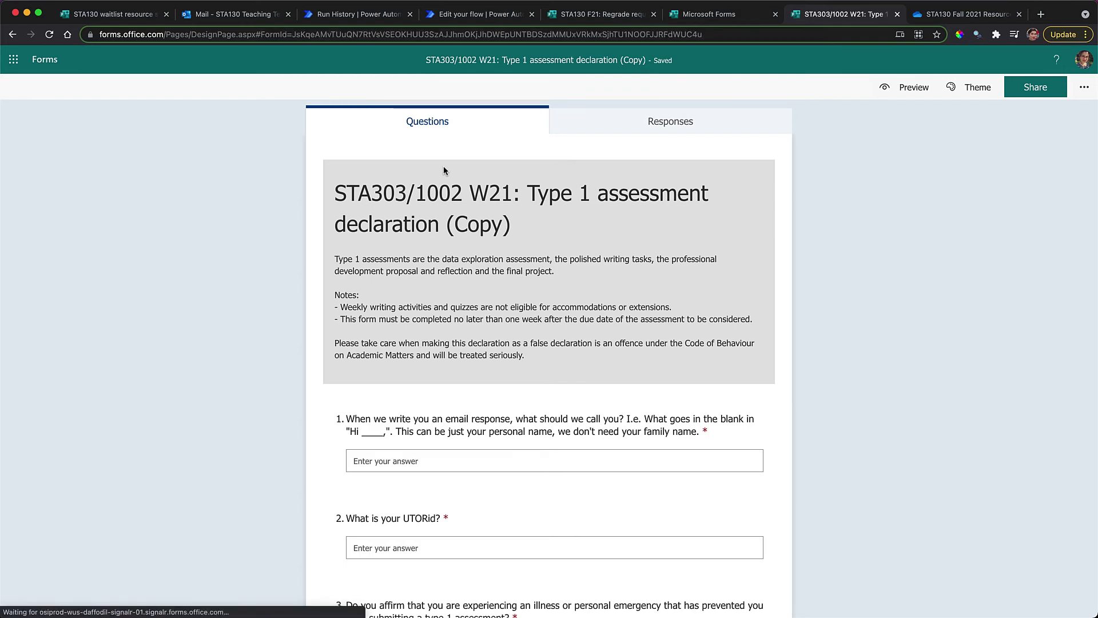
Retitle the form 'STA130 F21: Illness or personal emergency declaration' and revise its description and notes
click(520, 209)
text(STA130 F21: Illness or personal emergency declaration)
click(514, 265)
text(Assessments that you should submit this declar)
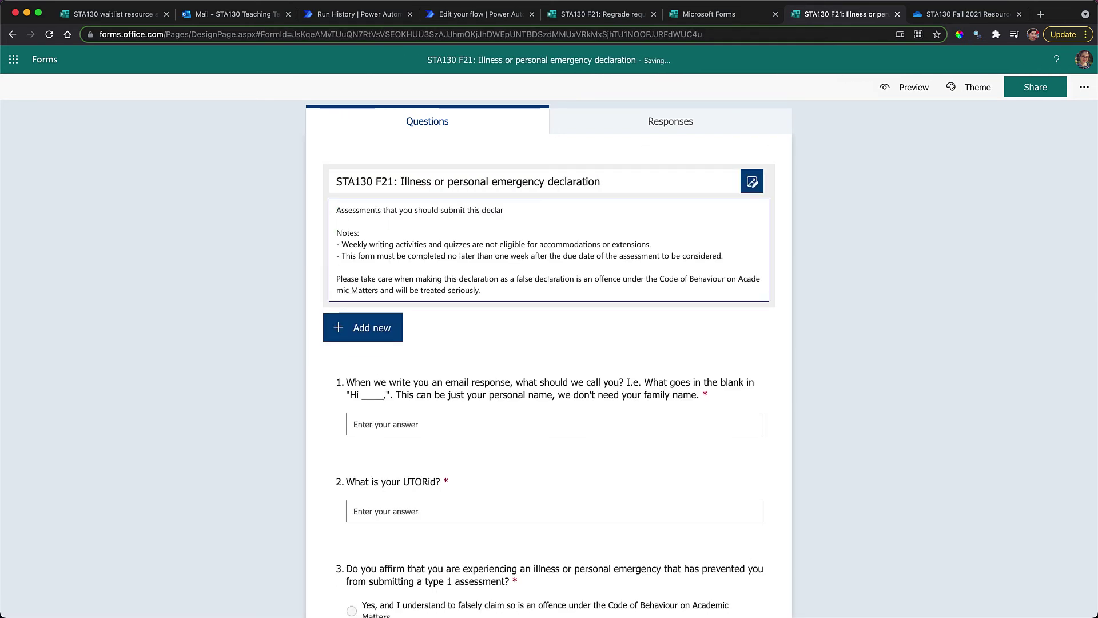
text(ation for include: midterm and final assessments, discussion boards and the project proposal, reflection and peer review. There will be a different from and instructions for the project report.)
click(405, 221)
text(, reflection and peer review. There will be a different from and in struct)
drag(342, 255, 430, 255)
text(Problems sets)
click(343, 279)
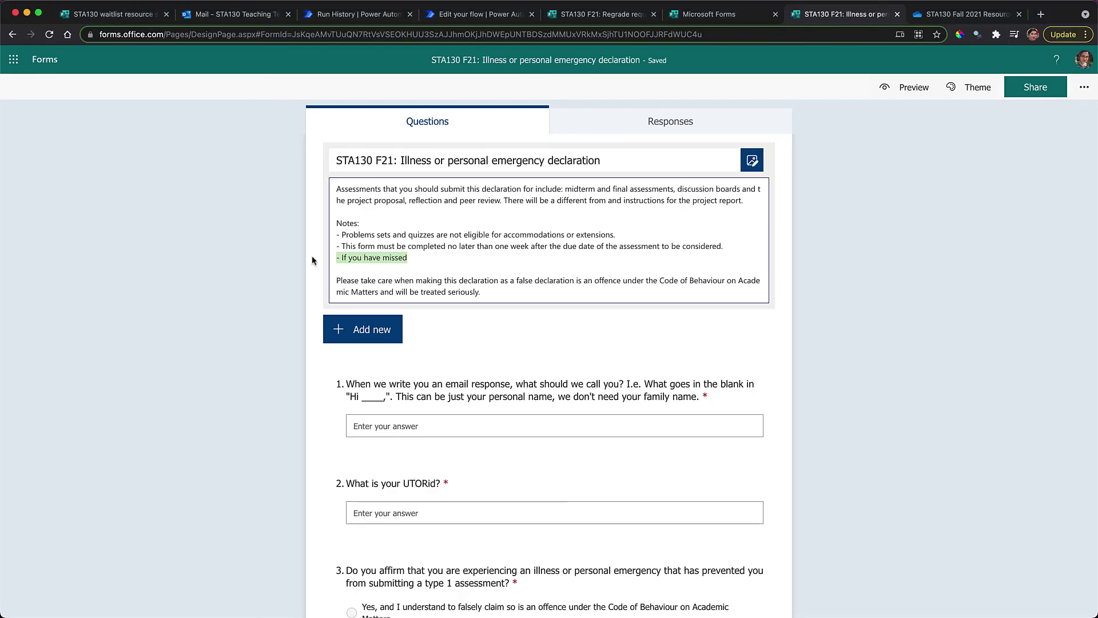
key(Return)
scroll(340, 240, down, 10)
Replace the assessment options with Discussion Boards 1–3, Midterm (Oct 27) and Project peer review (Dec 9)
triple_click(434, 278)
text(Discussion Board 1 due September 30)
triple_click(566, 308)
text(Discussion Board 2)
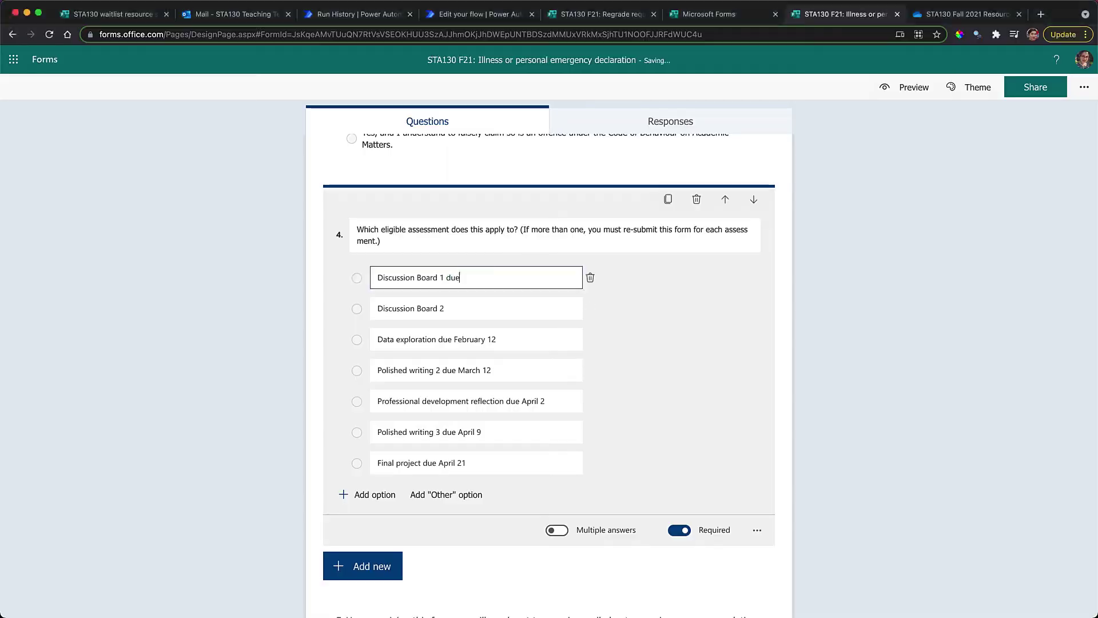
text( due Nov 4)
triple_click(475, 339)
text(Discussion Board 3 due Nov 25)
triple_click(475, 370)
text(Midterm assessment due October 27)
scroll(492, 343, down, 2)
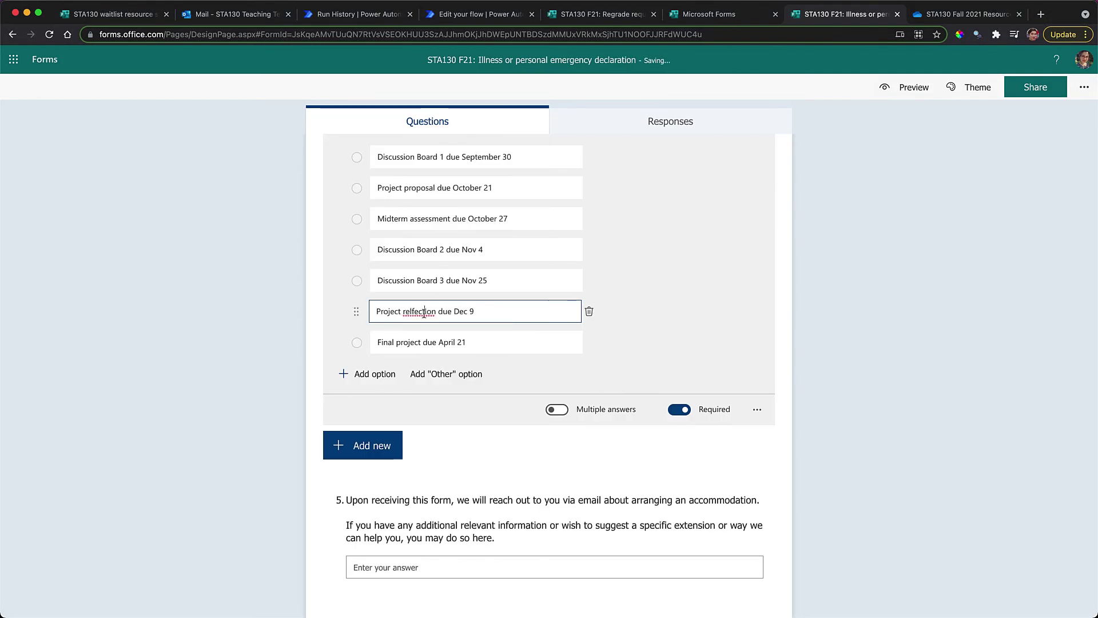
triple_click(475, 342)
text(Project peer review Due Dec 9)
scroll(491, 376, down, 5)
Edit question 5's instructions, then review the updated title and description
click(658, 505)
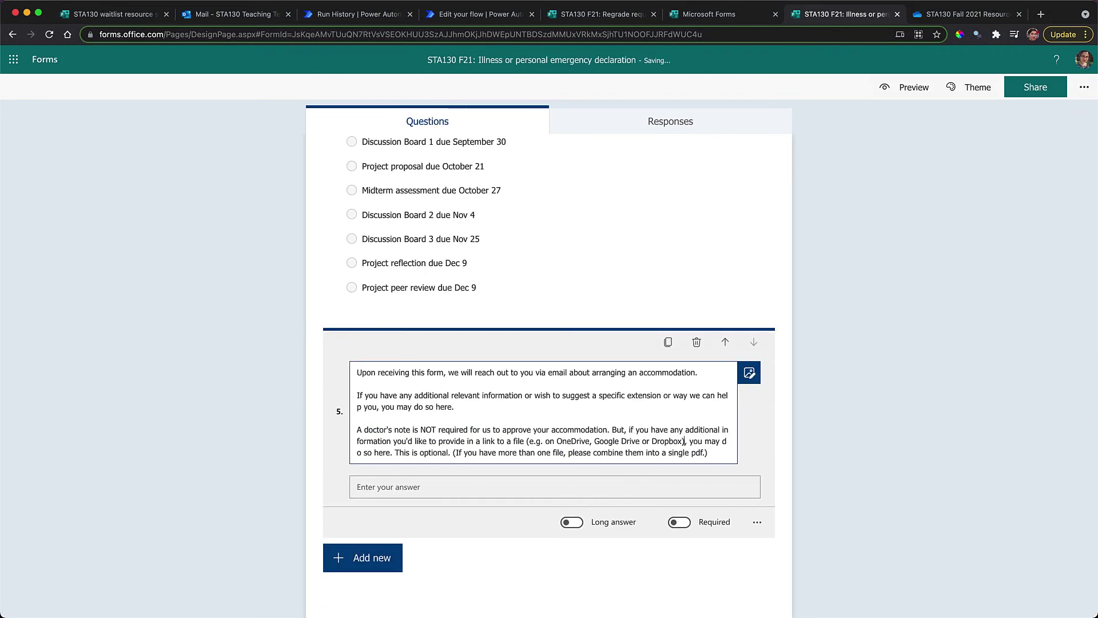
click(710, 14)
click(813, 16)
scroll(539, 480, down, 5)
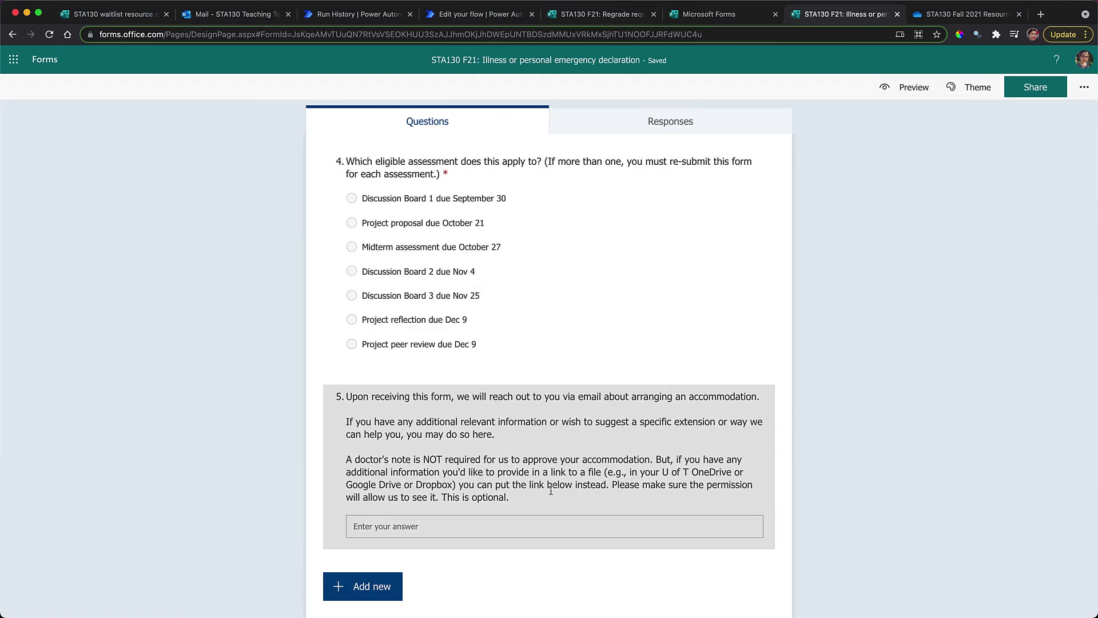
scroll(1002, 383, up, 15)
click(628, 337)
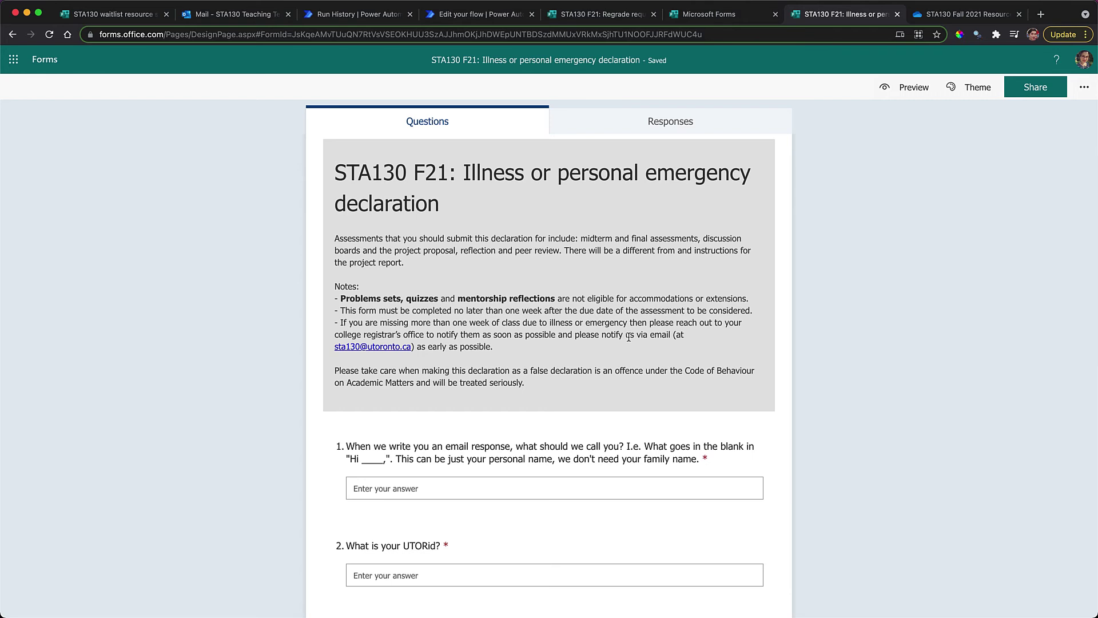
scroll(628, 337, down, 10)
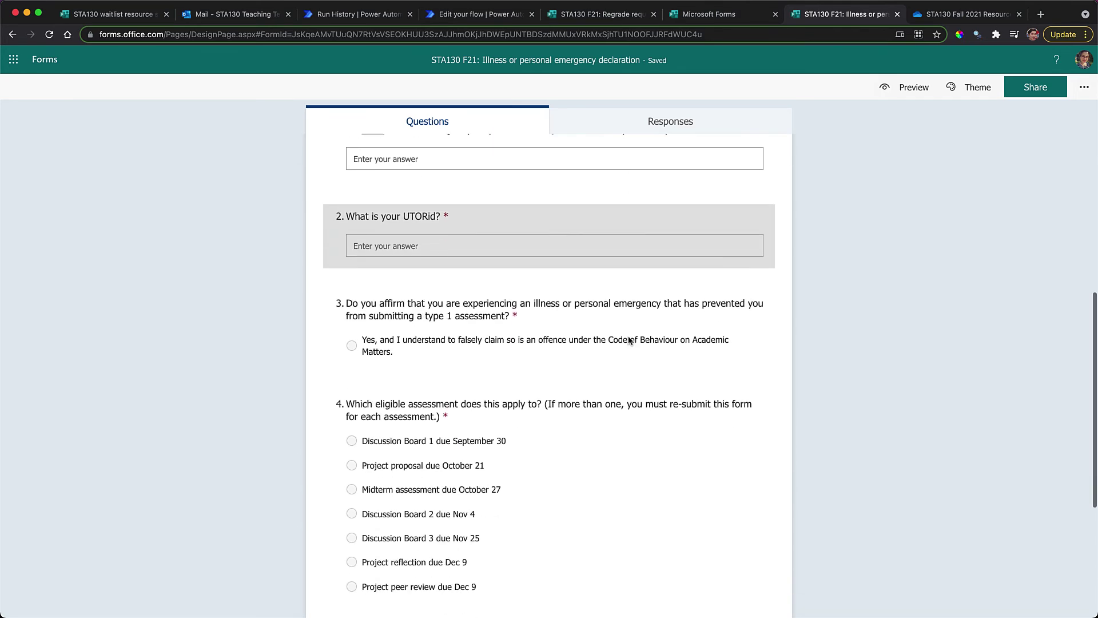
scroll(629, 341, down, 3)
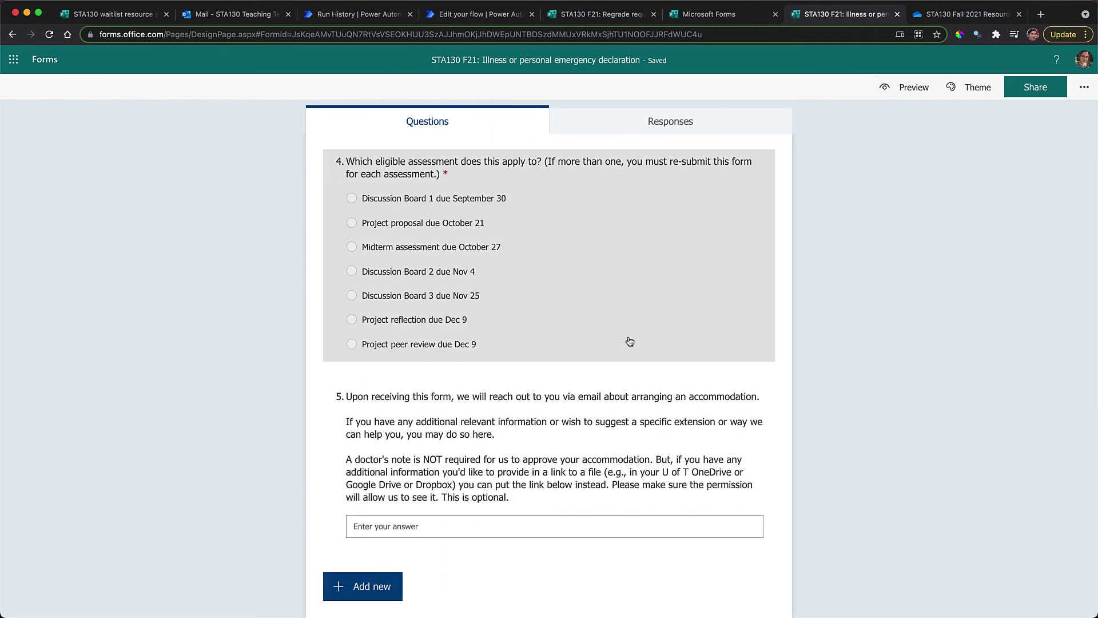
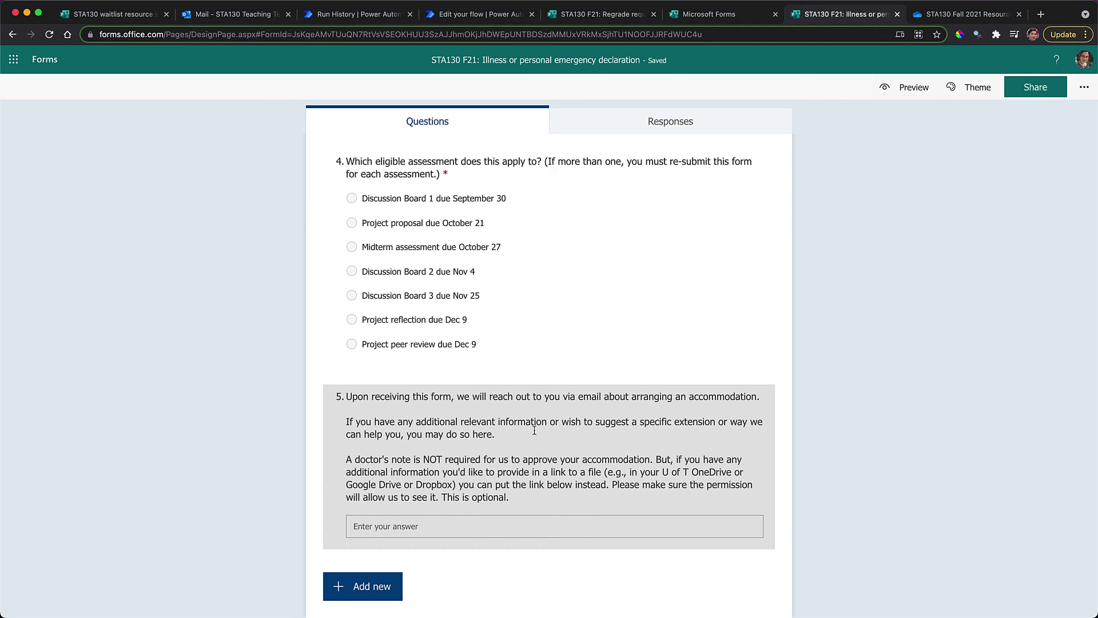
Add a comma after 'I.e.' in question 1's title of the illness declaration form
scroll(538, 329, up, 5)
scroll(538, 330, up, 4)
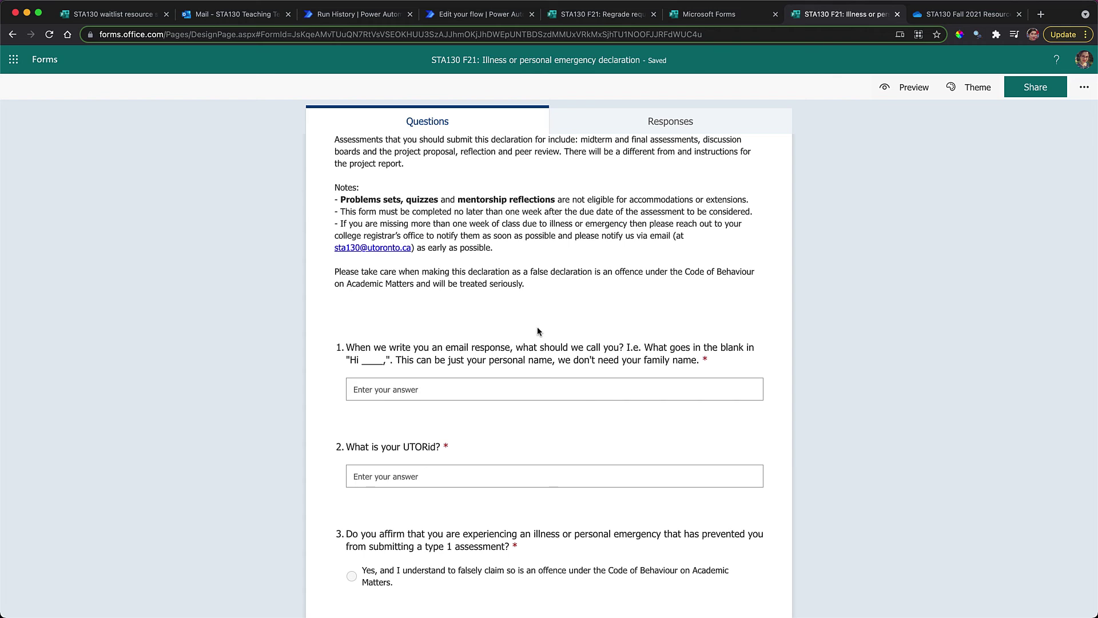
click(646, 354)
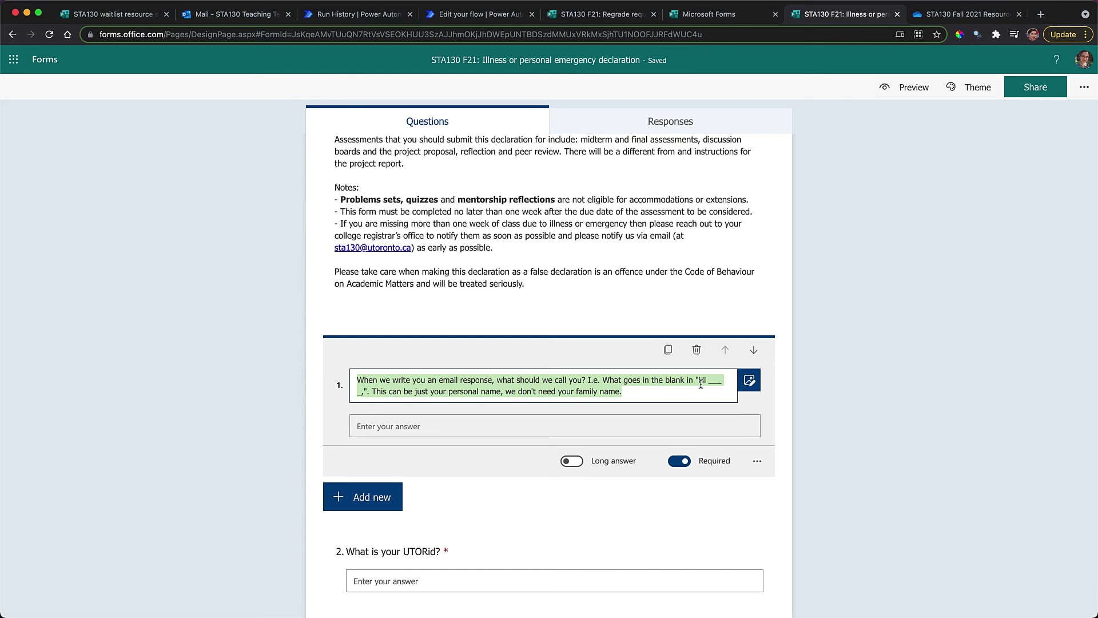
click(601, 382)
text(,)
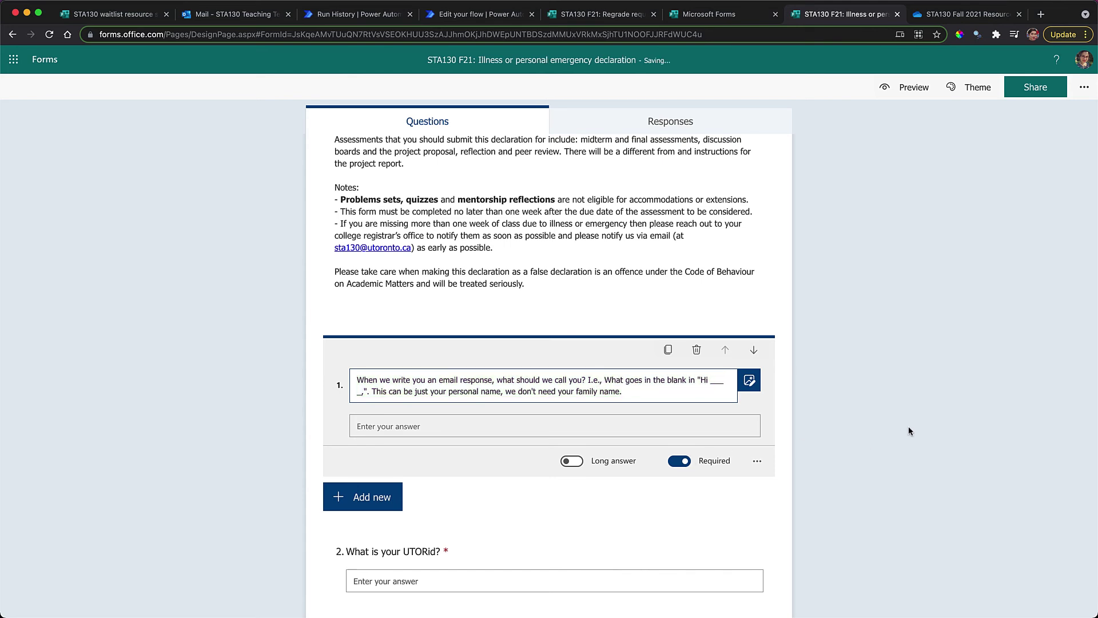
click(910, 430)
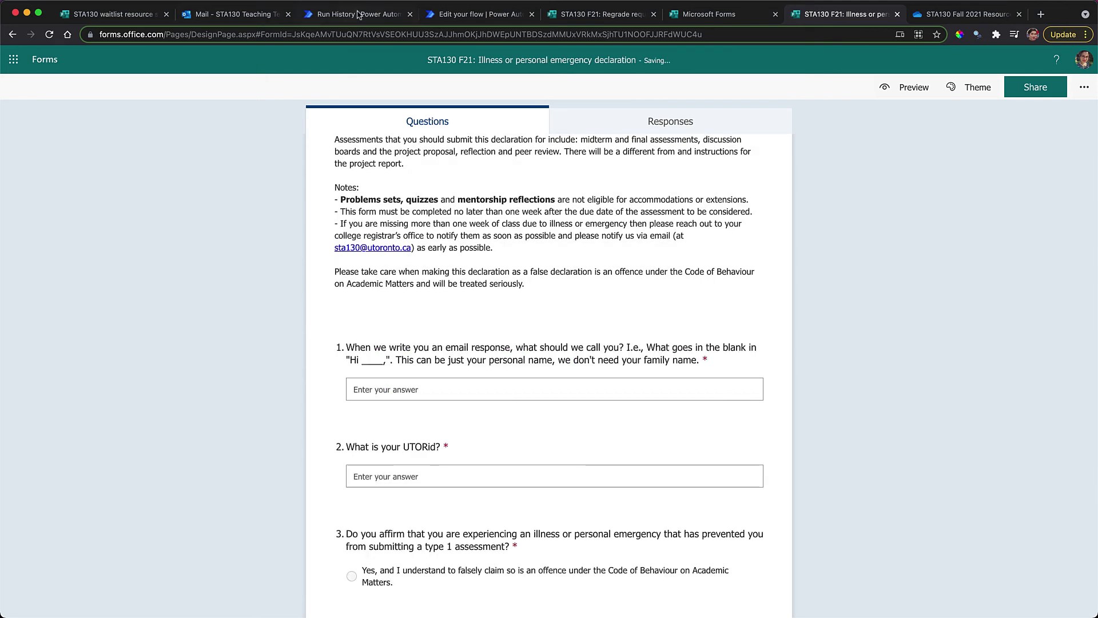
click(358, 15)
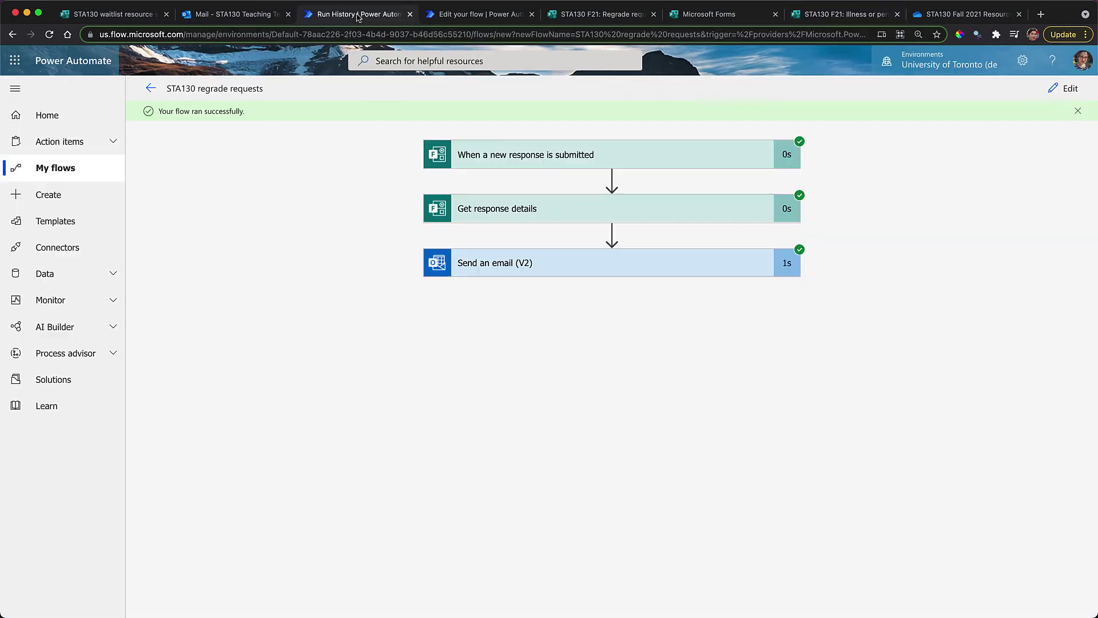
Create an automated flow 'STA130 illness/emergency declaration' triggered by new responses to the declaration form
click(62, 166)
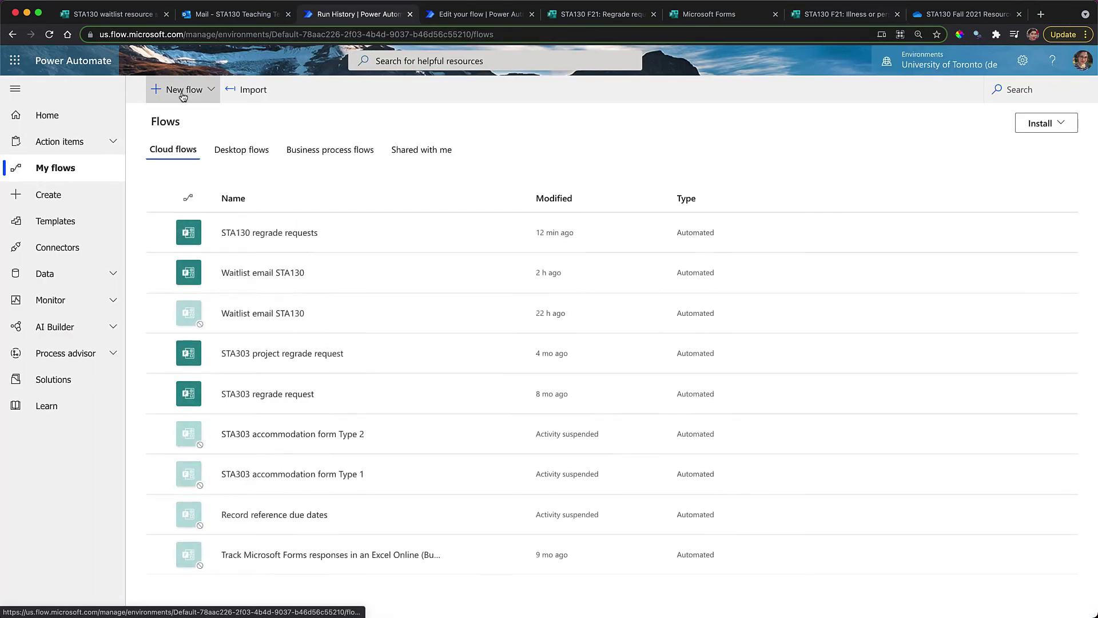
click(183, 95)
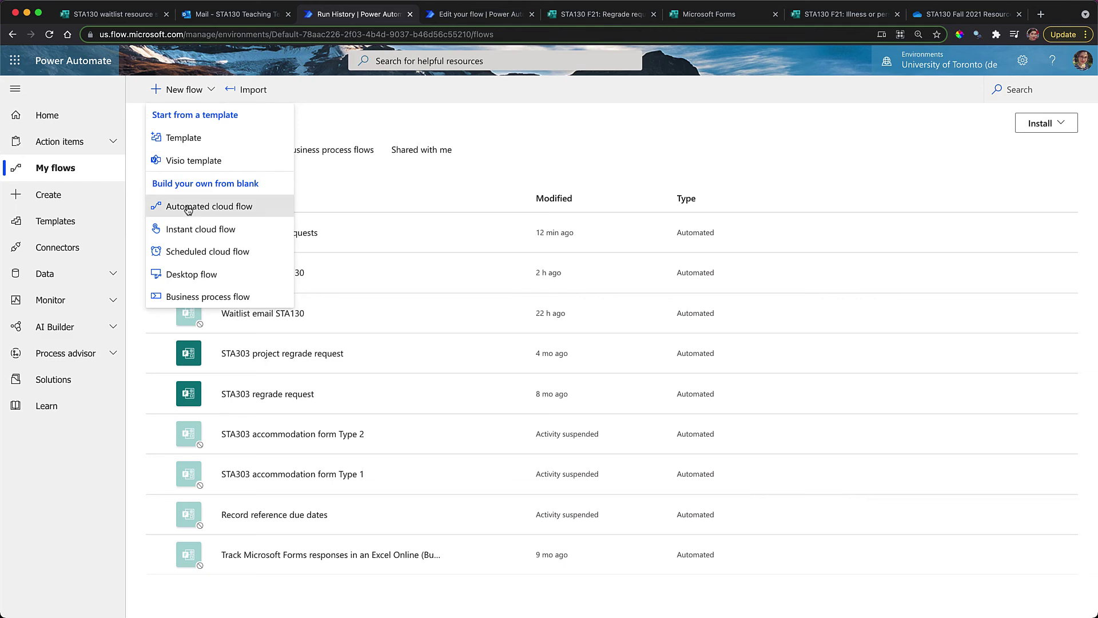
click(188, 207)
text(STA130)
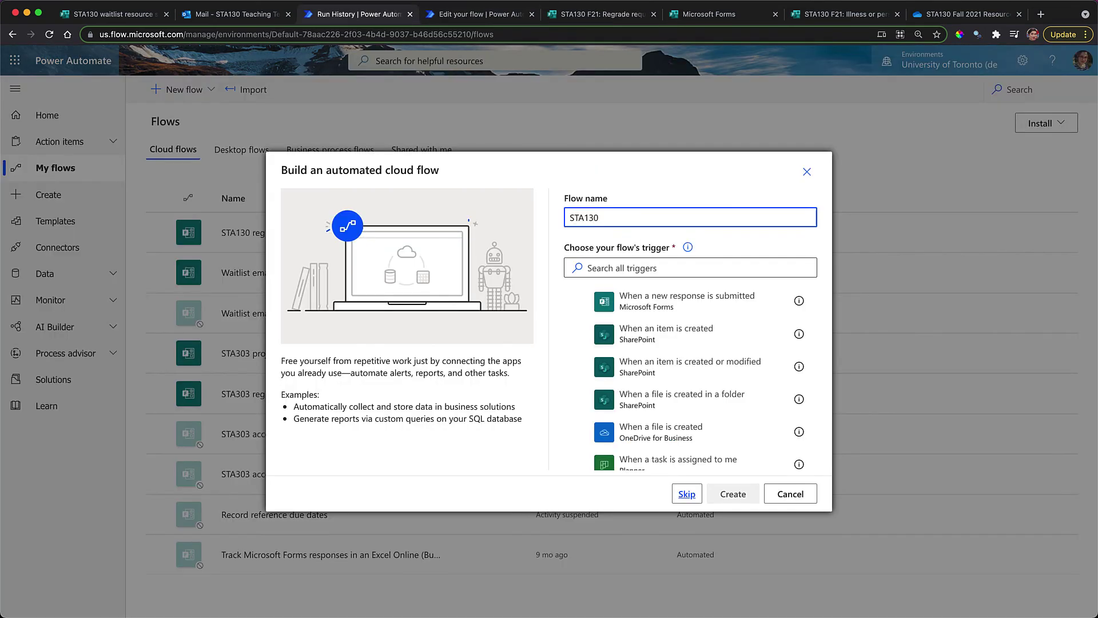
text( illness/emergency declaration)
click(686, 300)
click(732, 493)
click(629, 152)
click(601, 172)
Add a Get response details step for the declaration form using the trigger's response id
click(582, 212)
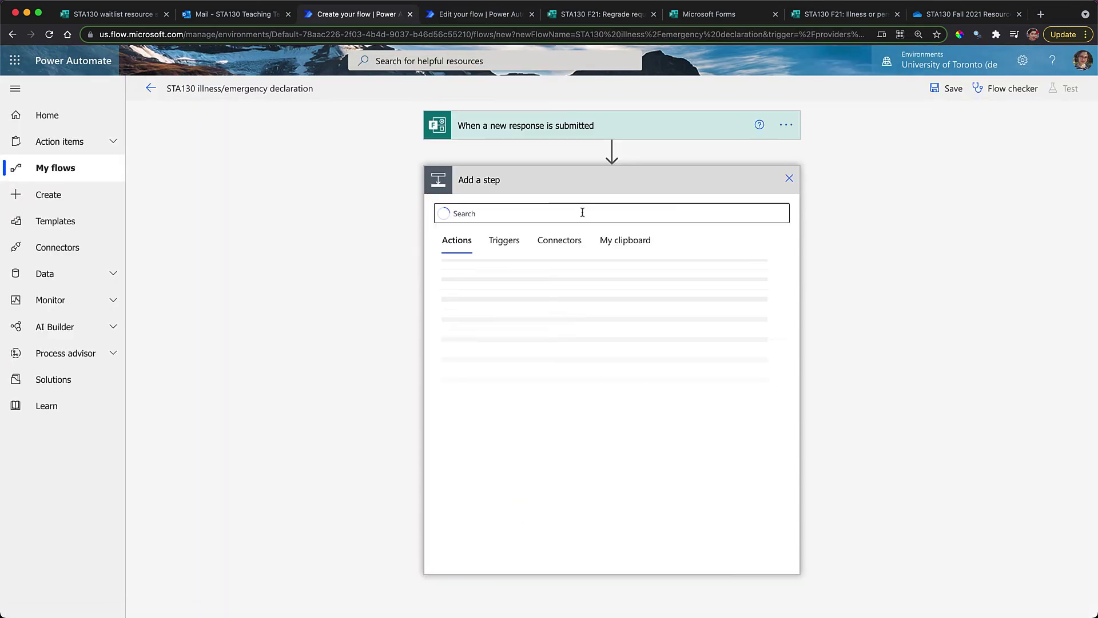
click(572, 274)
click(662, 206)
click(629, 228)
click(662, 235)
click(858, 395)
Add an Outlook Send an email (V2) step to Responders' Email, subject 'Illness/emergency declaration for' plus the assessment
click(566, 307)
text(out)
click(572, 320)
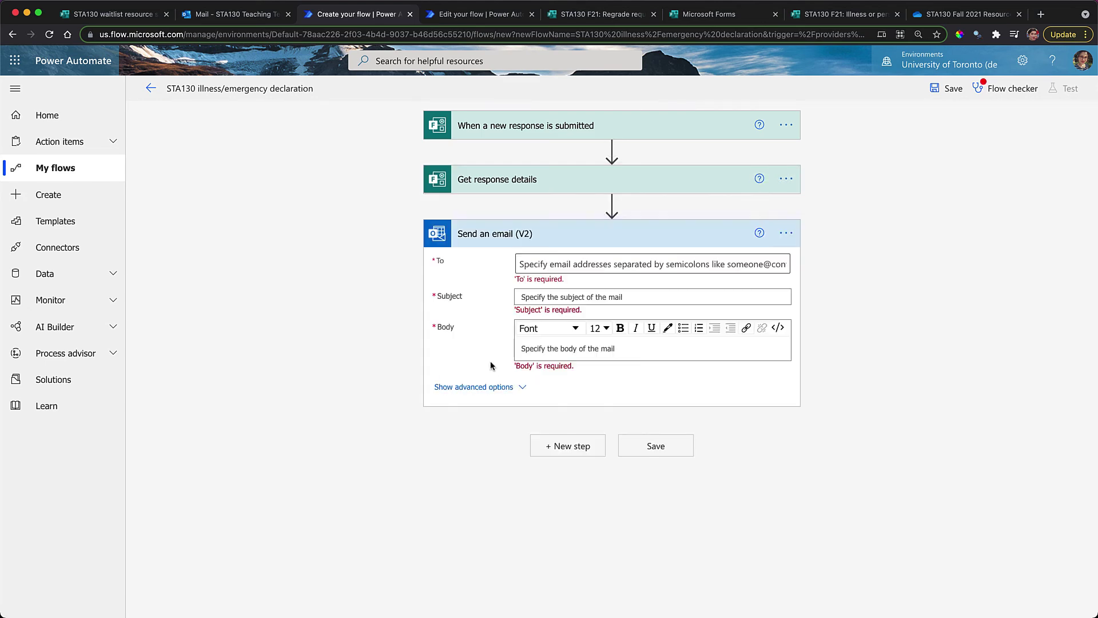
click(652, 263)
click(915, 583)
click(652, 296)
text(Illness/emergency declaration for)
click(938, 497)
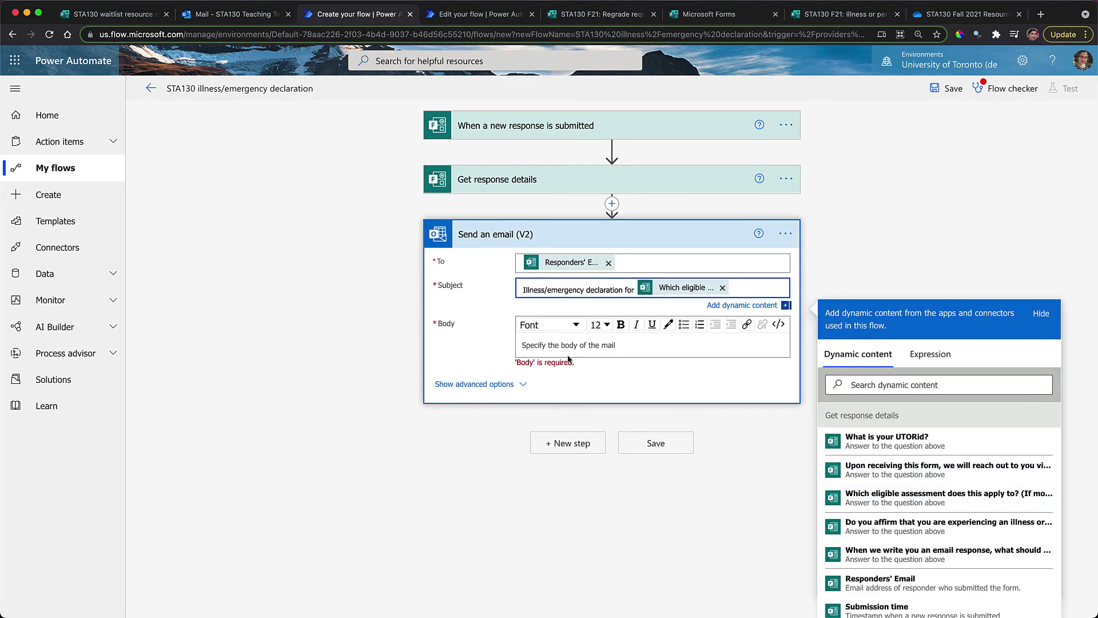
Paste the existing confirmation email template into the email body
key(ctrl+Tab)
key(ctrl+shift+Tab)
key(super+v)
Replace the wrong token after 'Hi' with the responder's chosen name answer
scroll(686, 294, down, 5)
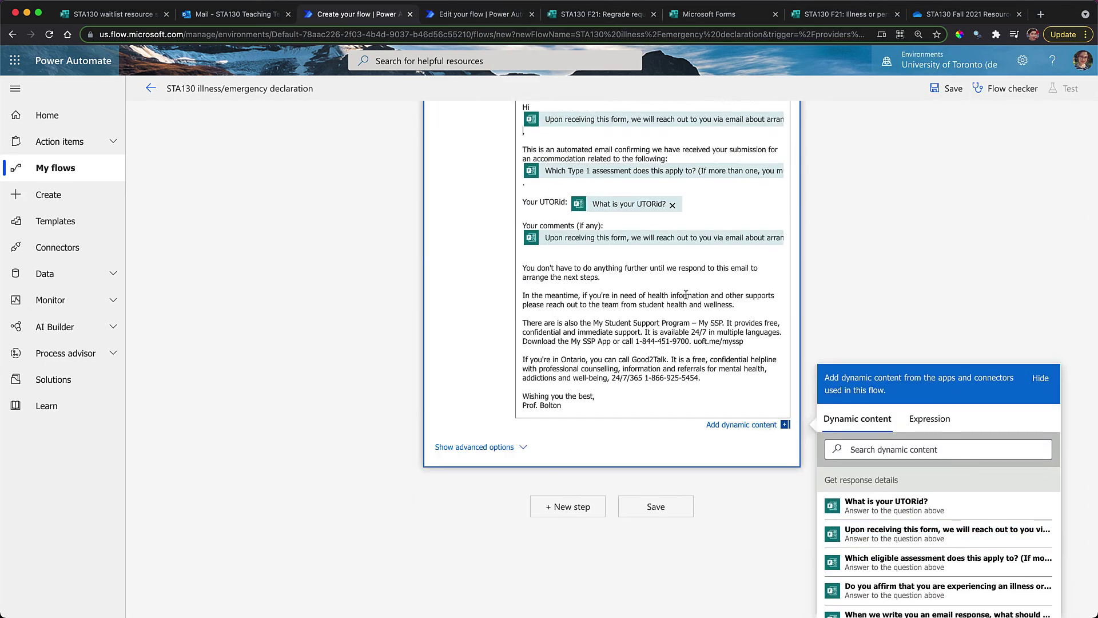
key(BackSpace)
click(858, 512)
text(pre)
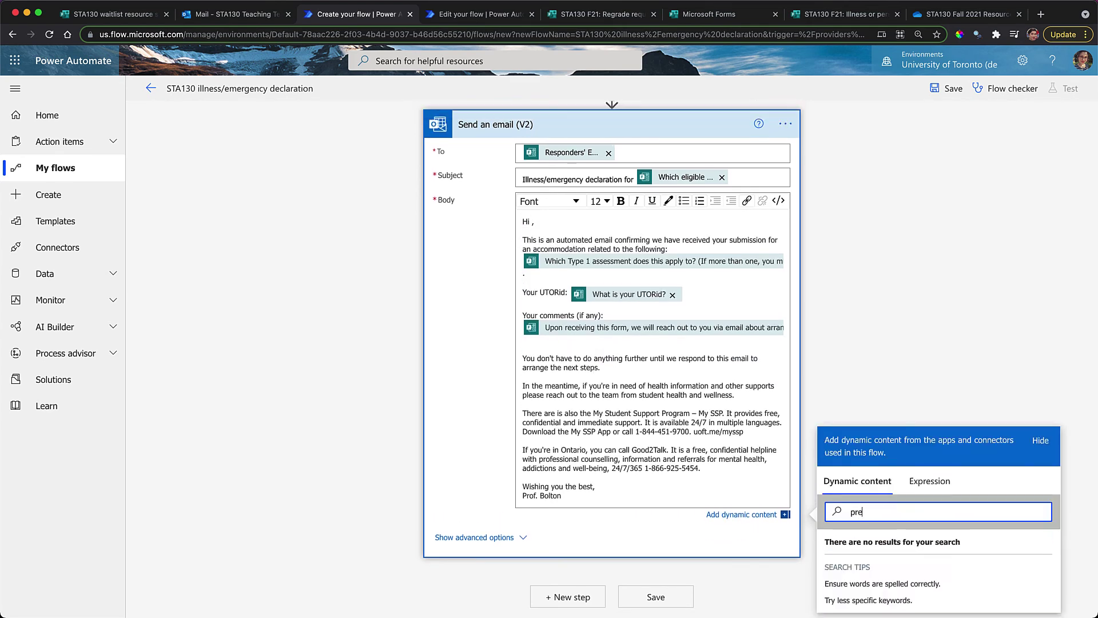
key(BackSpace)
key(BackSpace)
key(BackSpace)
Bold the 'You don't have to…' next-steps paragraph in the email body
scroll(666, 253, down, 3)
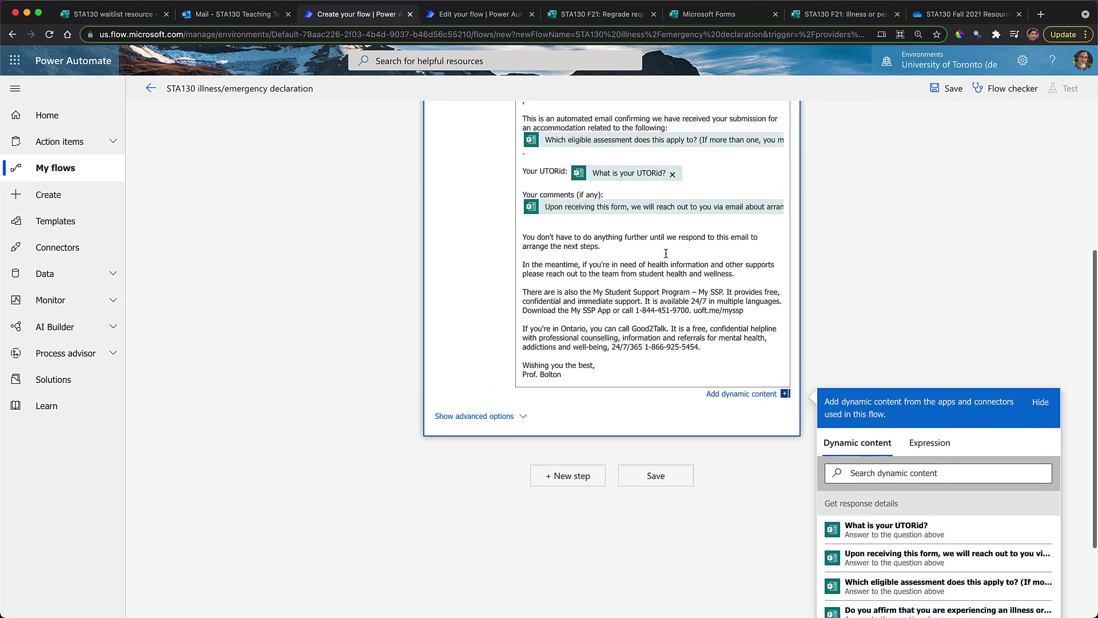
scroll(665, 252, down, 2)
scroll(663, 297, up, 3)
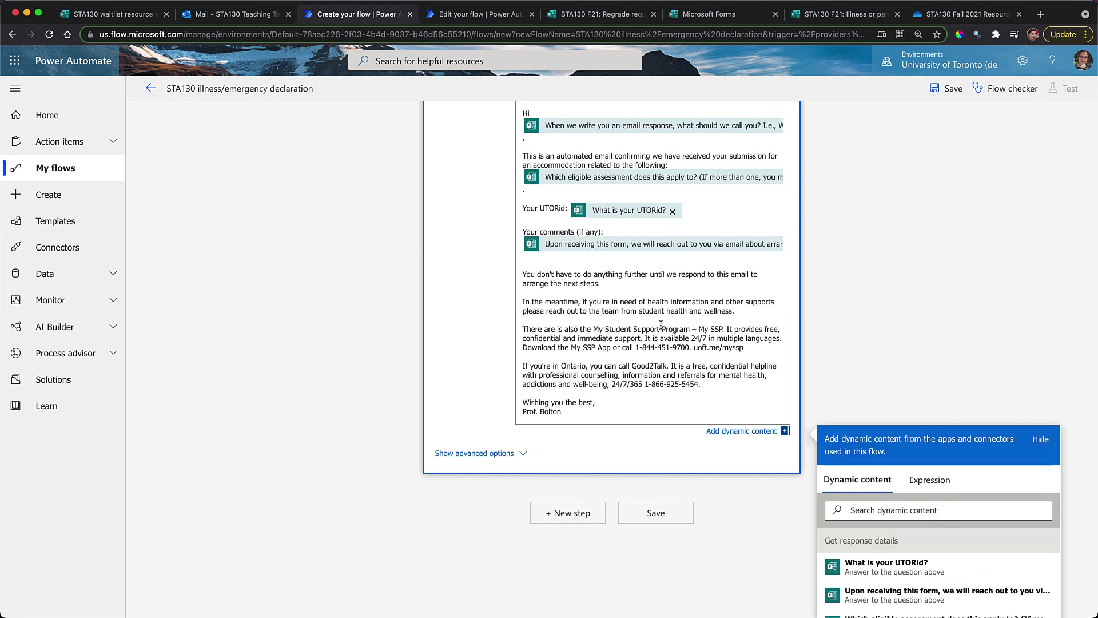
drag(609, 282, 525, 278)
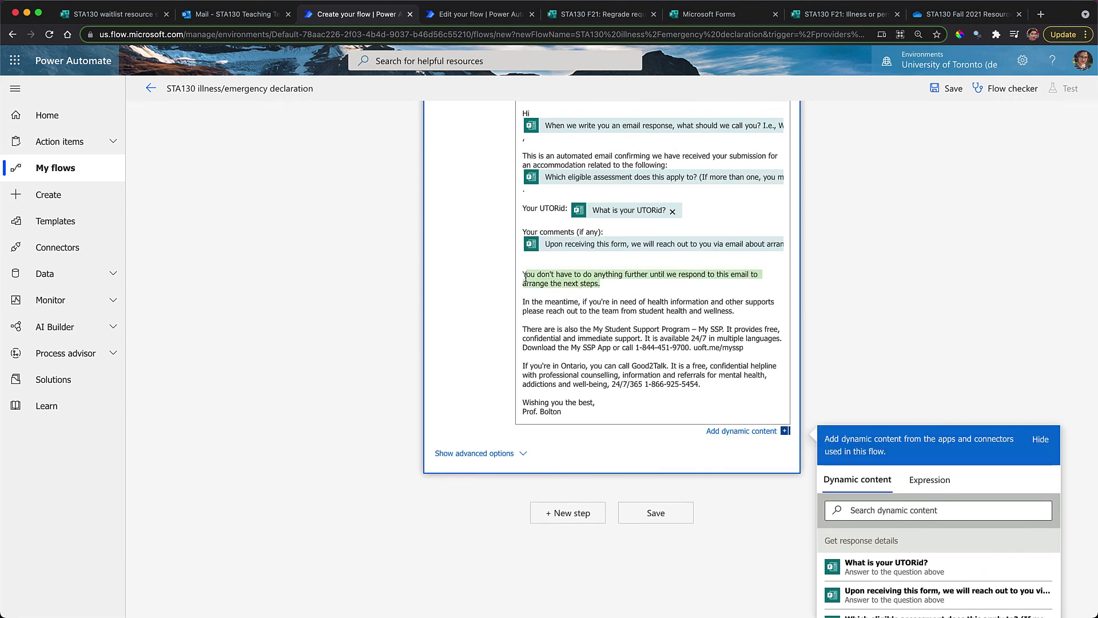
scroll(519, 278, up, 3)
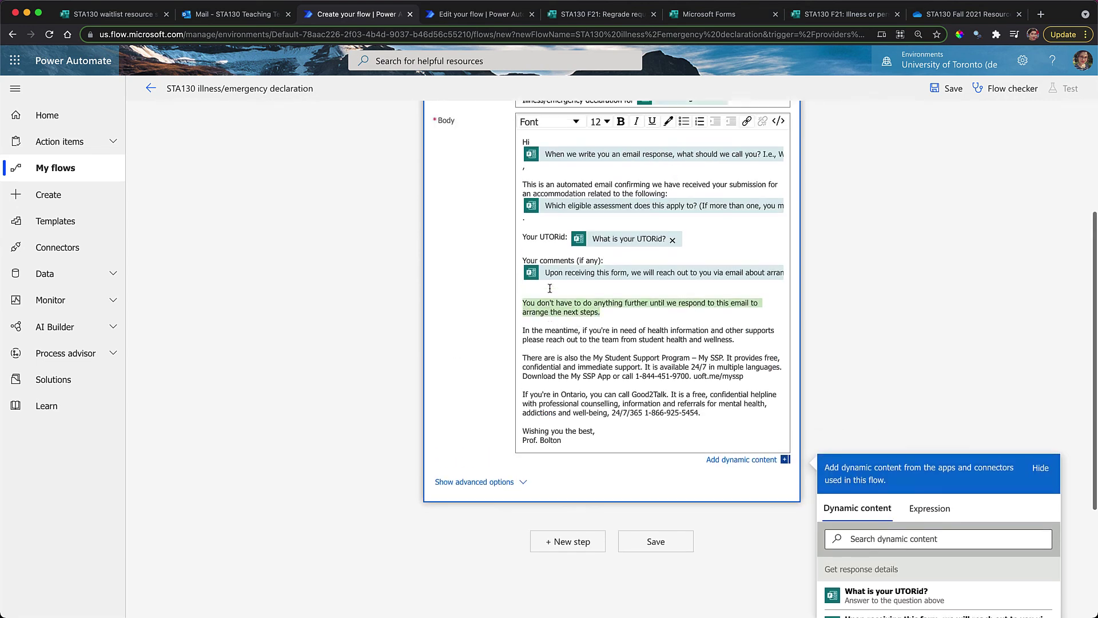
click(620, 199)
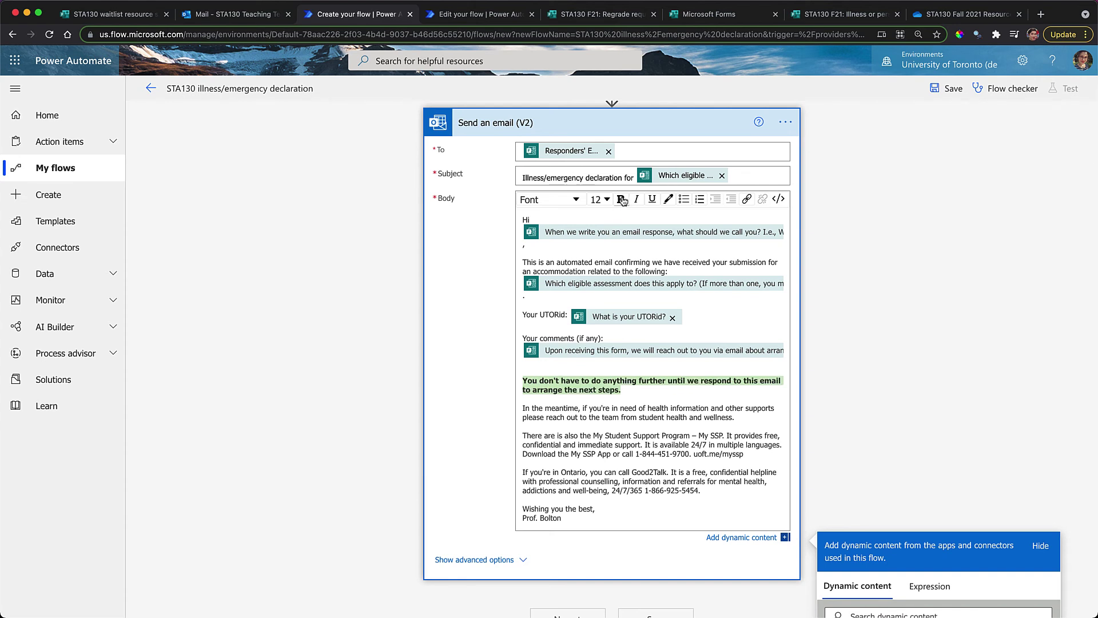
click(649, 493)
scroll(655, 446, down, 1)
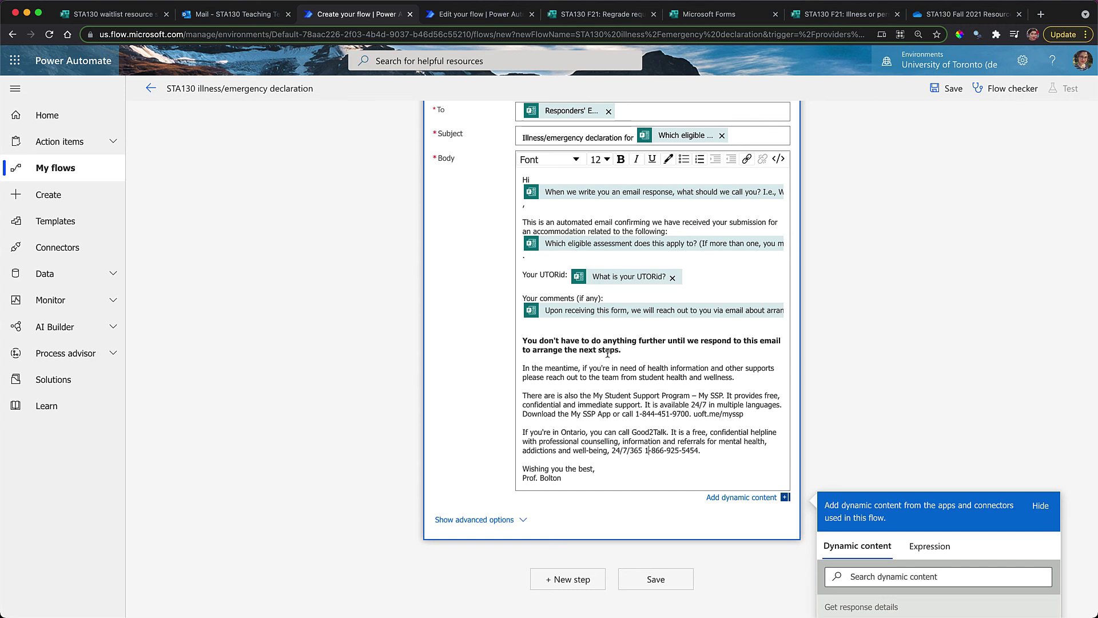
Change the signature's 'Prof' to 'Profs.' so it signs from both professors, and save
click(605, 422)
scroll(605, 423, down, 1)
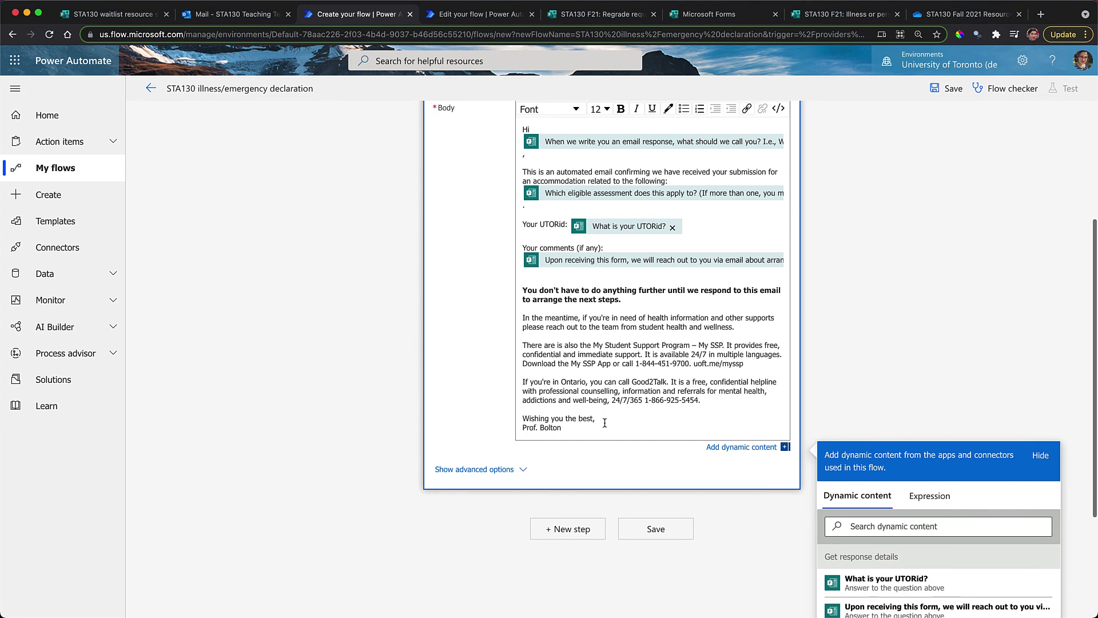
click(536, 426)
text(s)
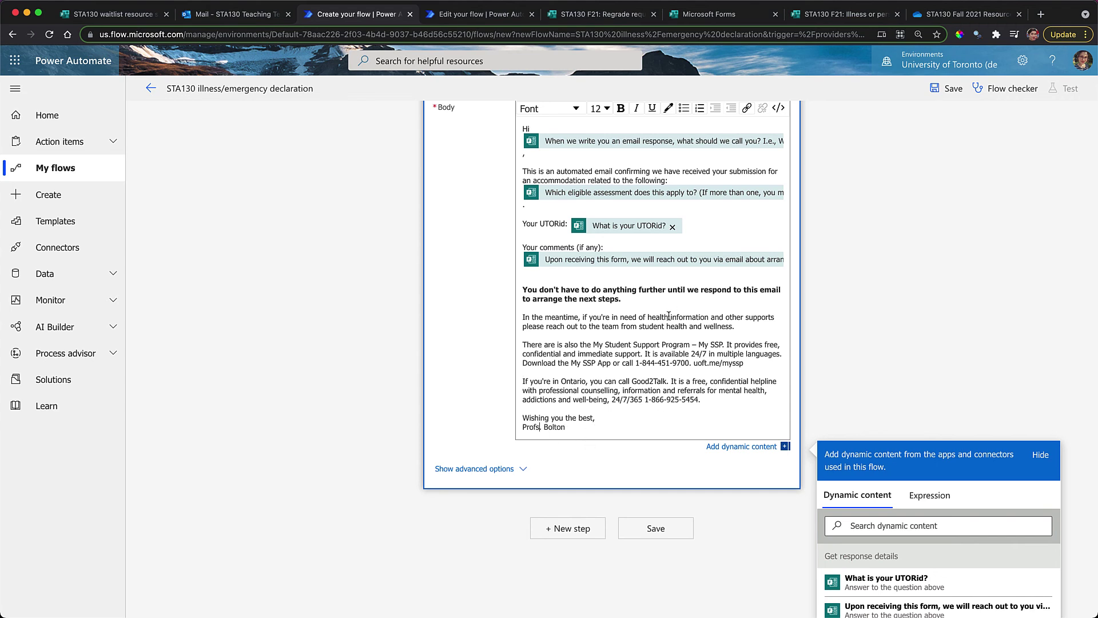
text(.)
scroll(656, 350, up, 2)
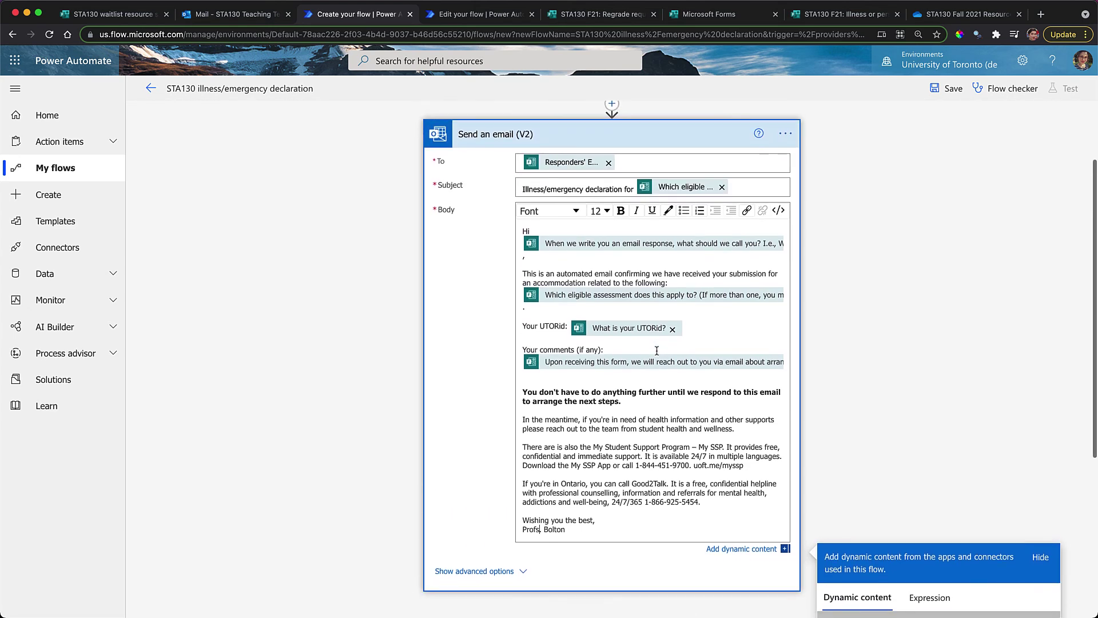
scroll(656, 350, down, 2)
scroll(640, 400, down, 4)
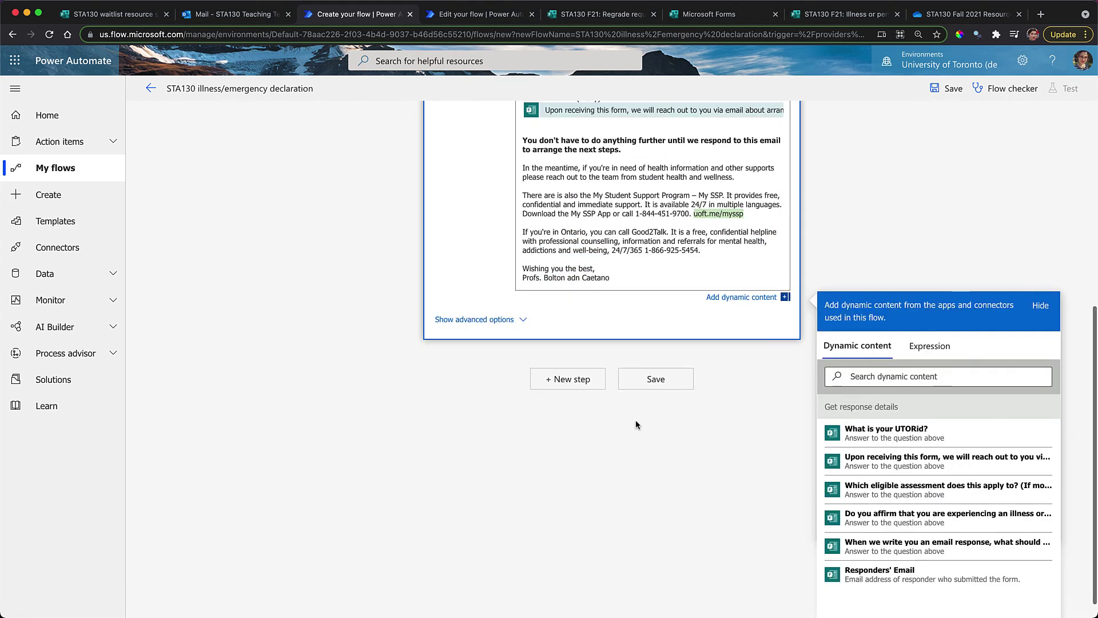
click(665, 382)
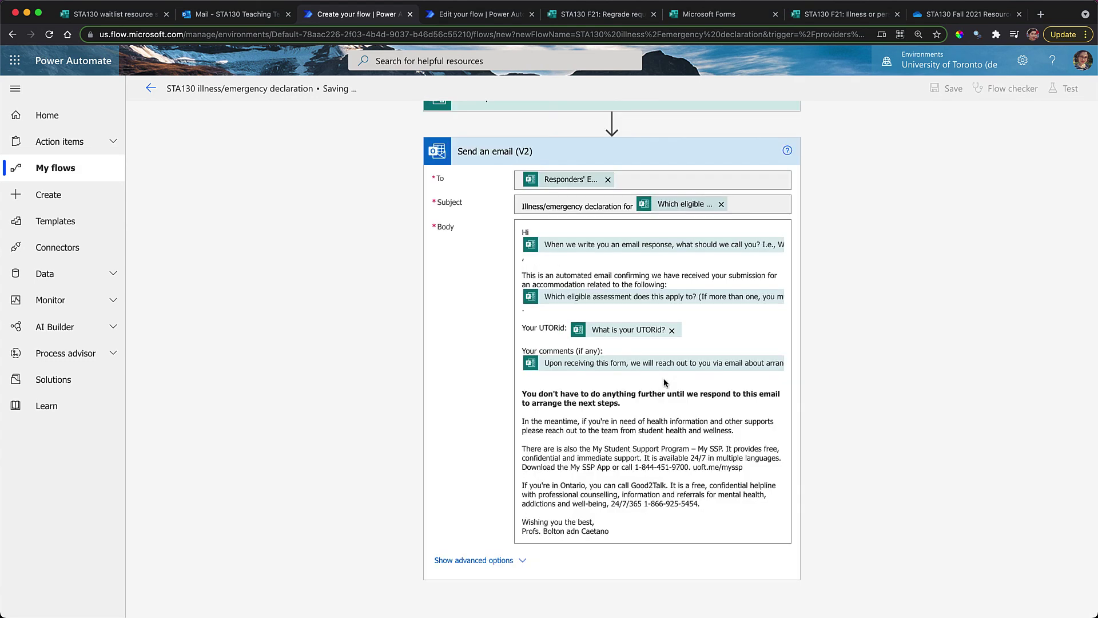
Set the email's sender to the STA130 Teaching Team account
scroll(490, 362, up, 2)
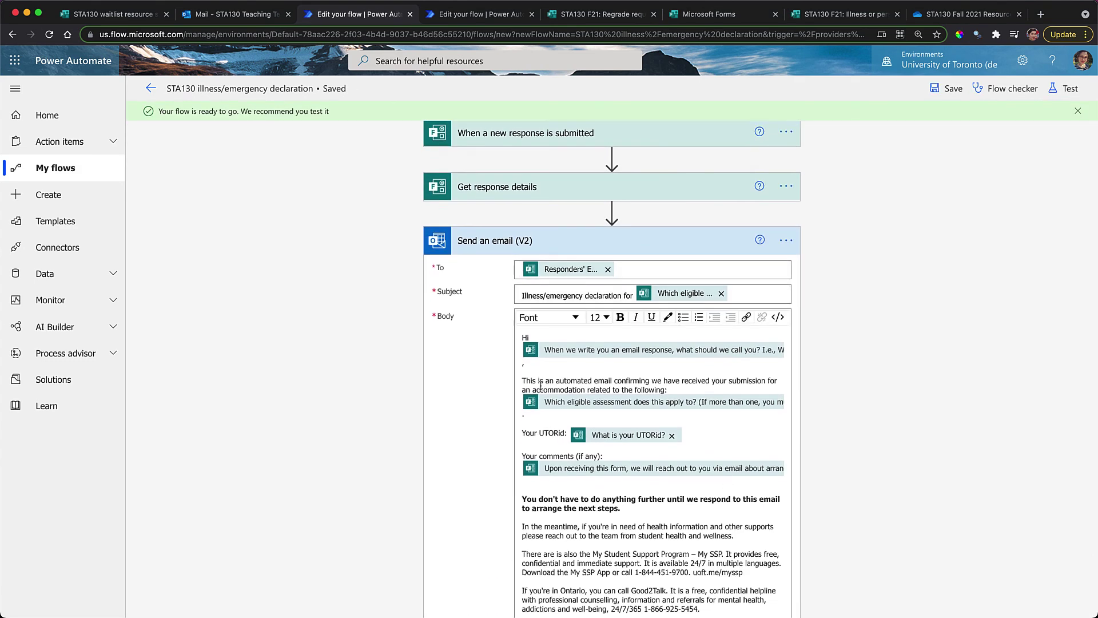
scroll(495, 515, down, 3)
click(495, 538)
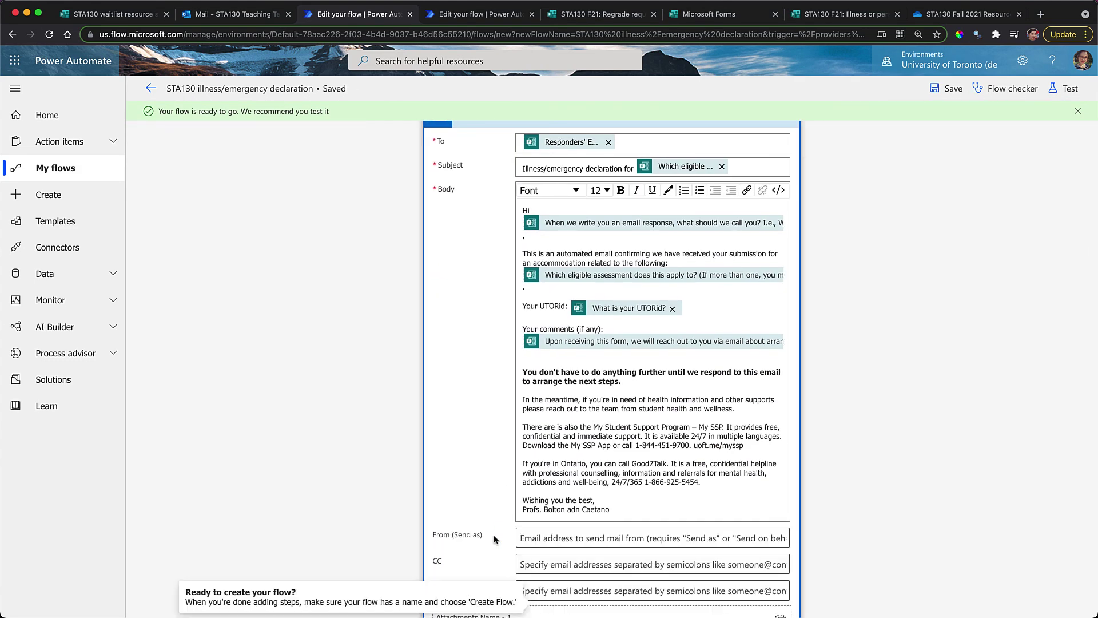
scroll(495, 515, down, 5)
click(567, 306)
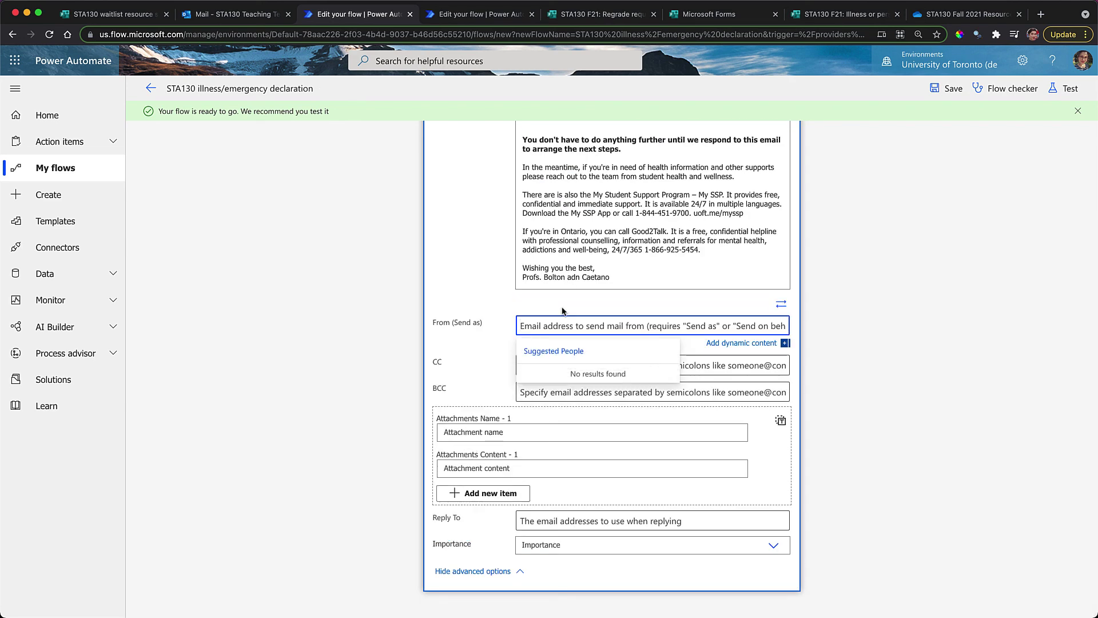
text(STA)
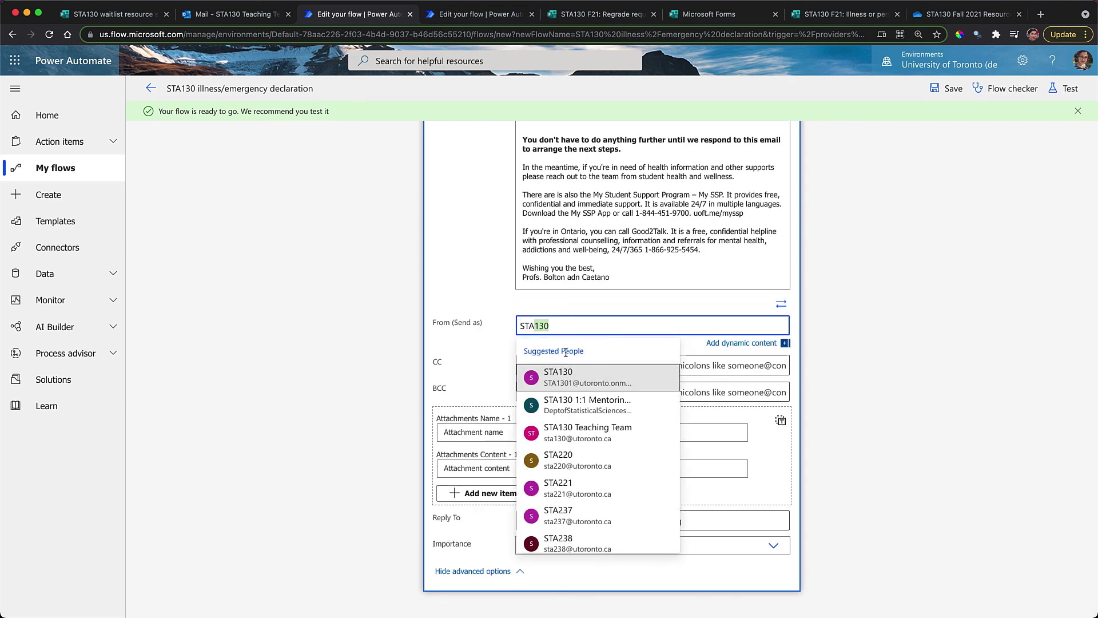
text(130)
click(577, 433)
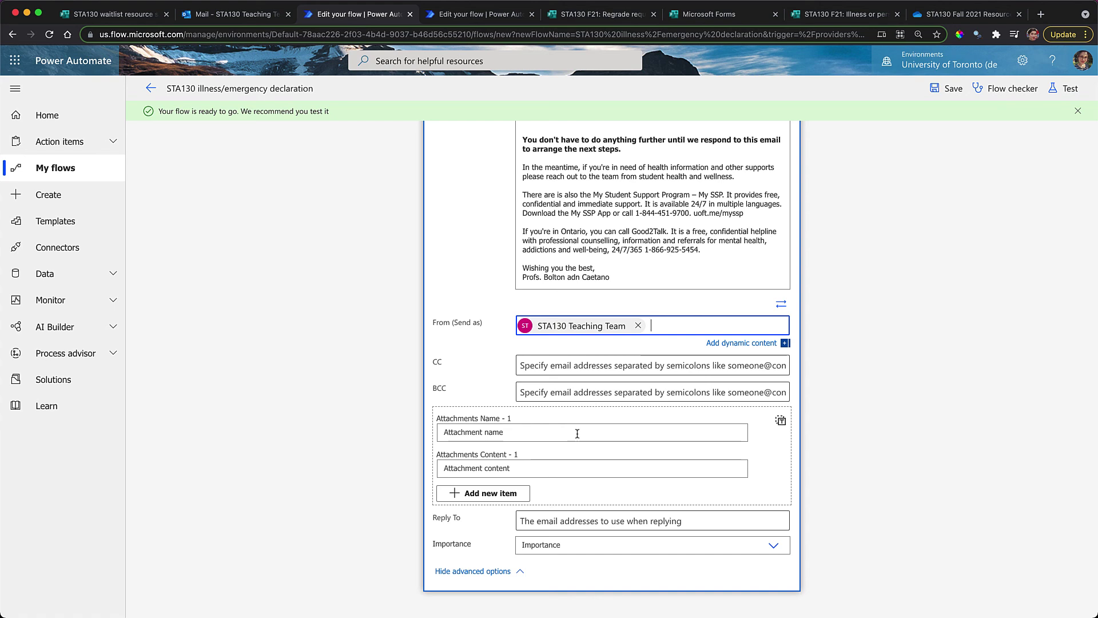
Add STA130 Teaching Team as the CC recipient and save the flow
click(536, 365)
text(stat)
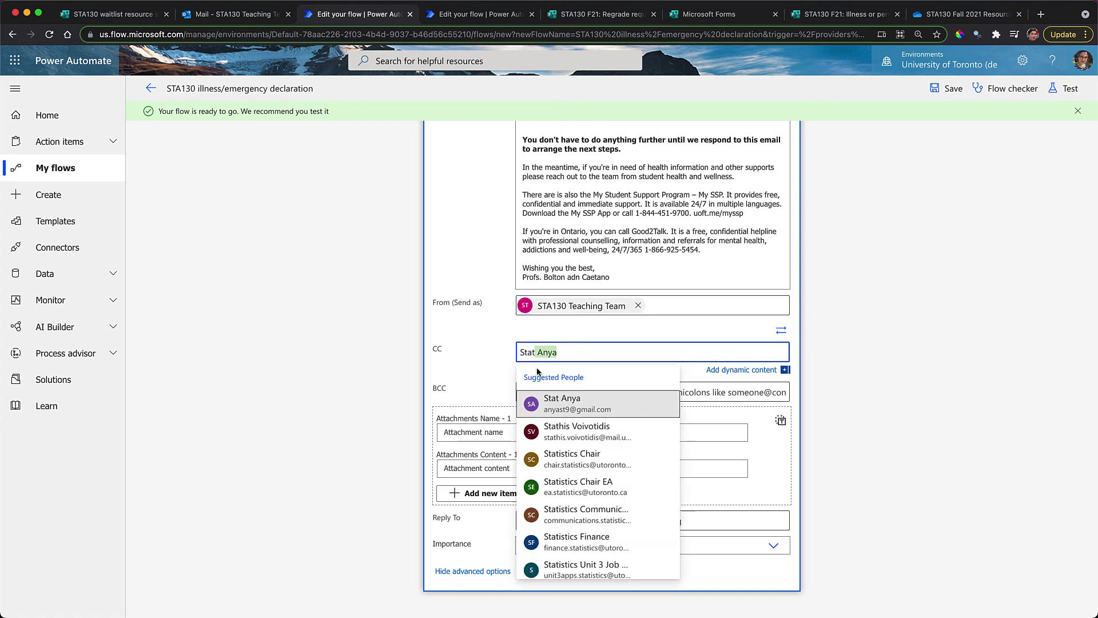
key(BackSpace)
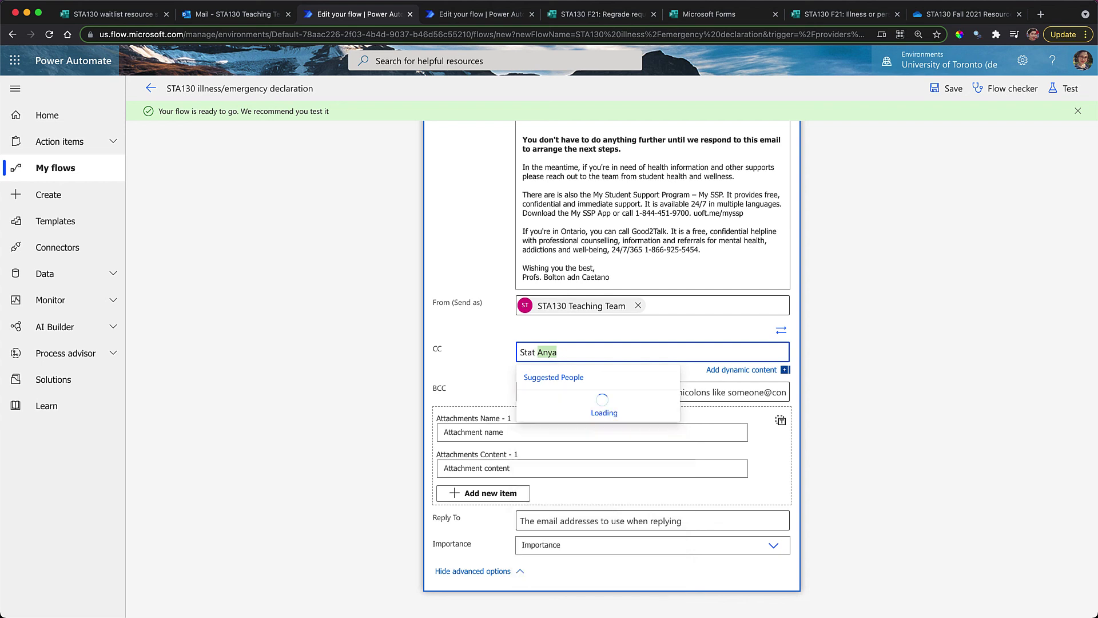
text(130)
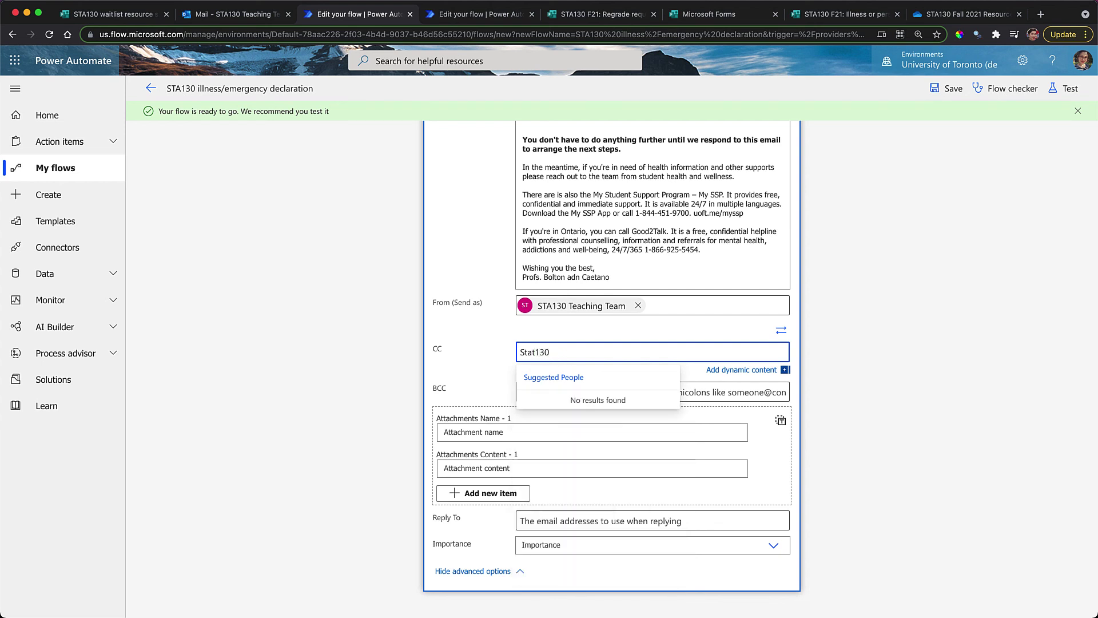
key(BackSpace)
key(BackSpace)
key(BackSpace)
key(BackSpace)
key(BackSpace)
key(BackSpace)
text(TA130)
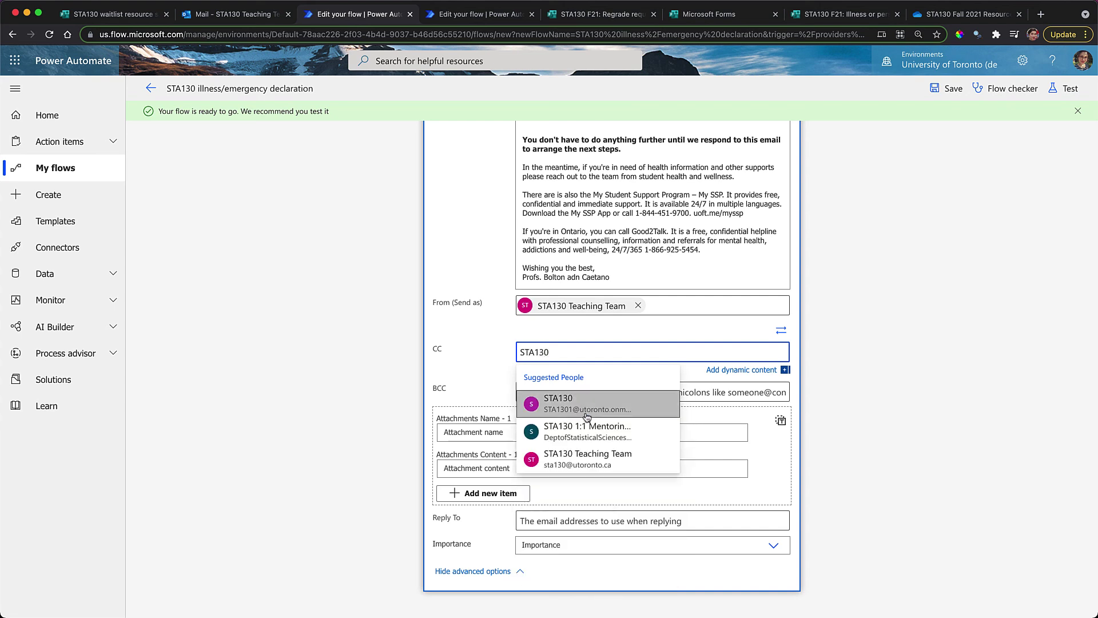
click(572, 460)
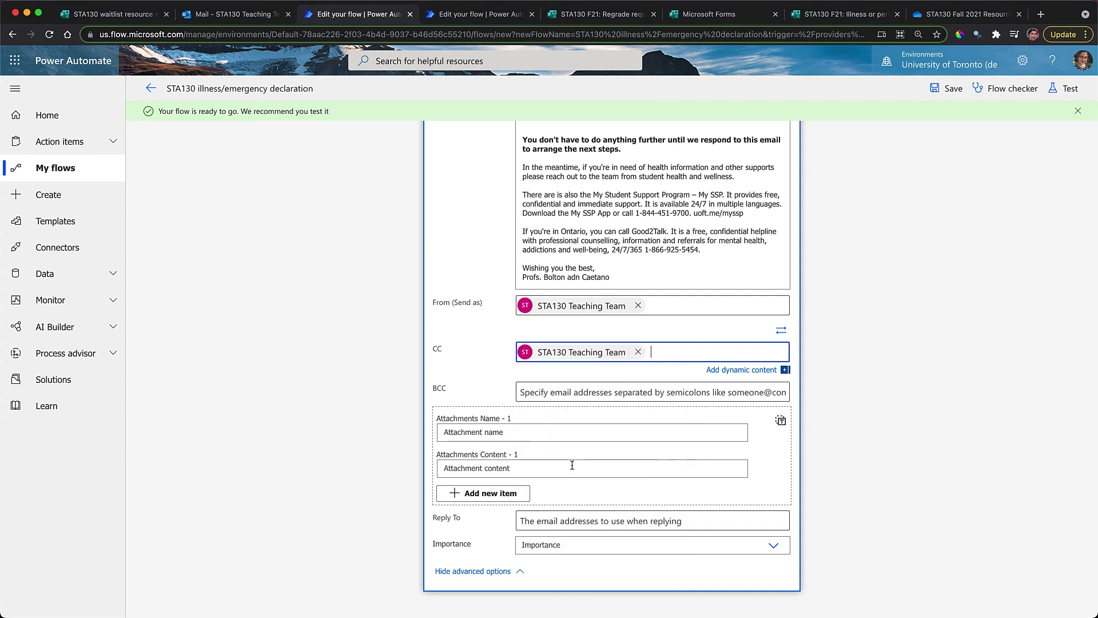
click(280, 348)
scroll(280, 348, down, 1)
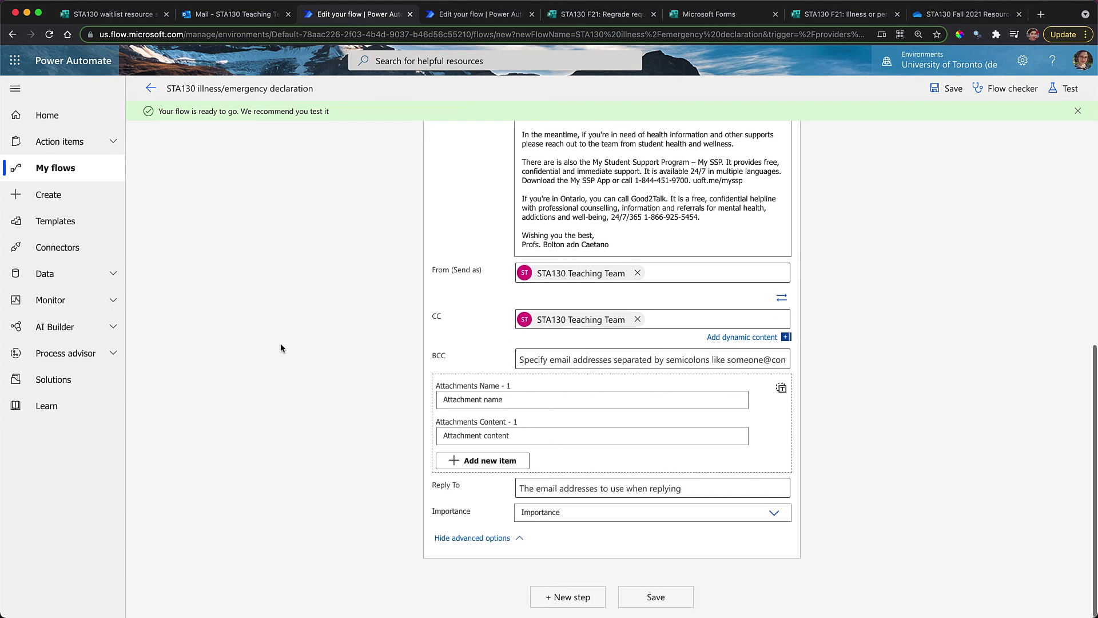
click(661, 593)
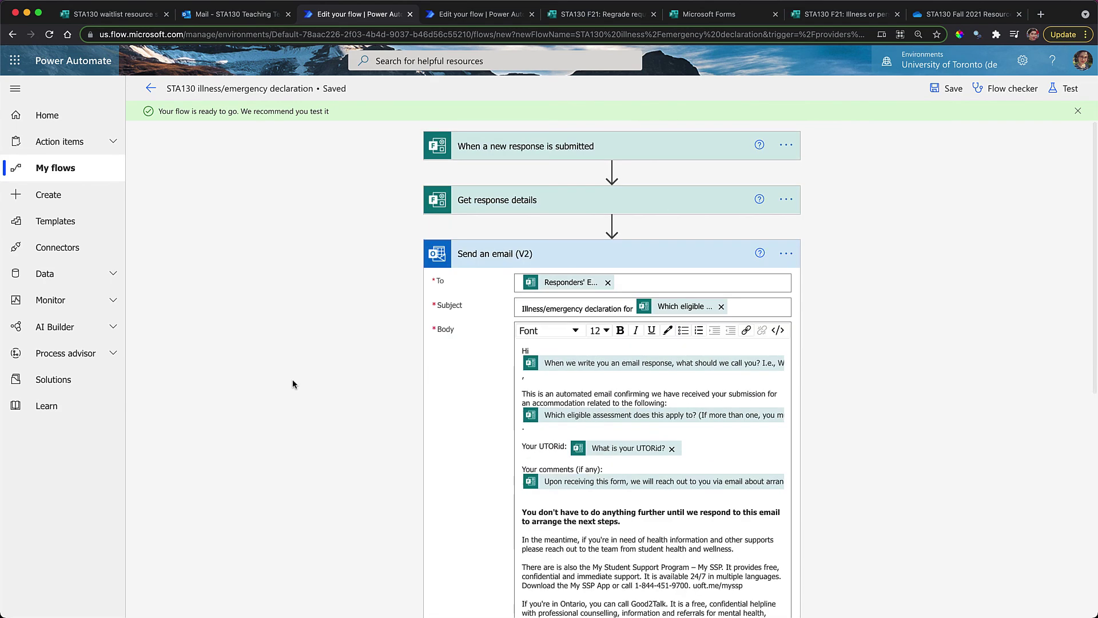
Scroll through the saved flow's Send an email (V2) card to review it
scroll(293, 378, down, 4)
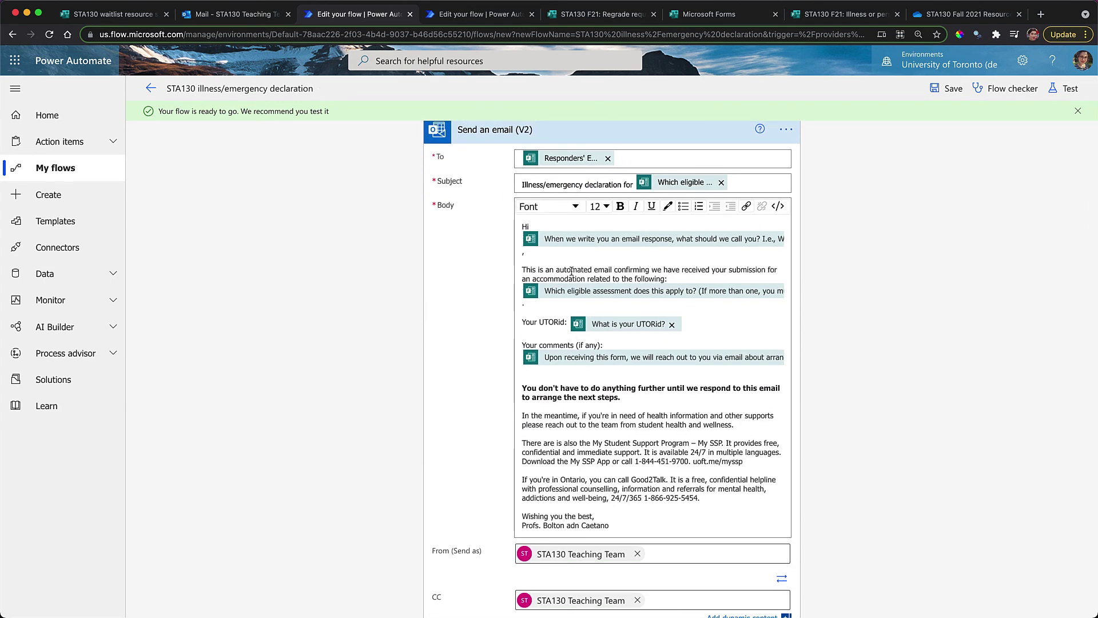
scroll(437, 372, up, 4)
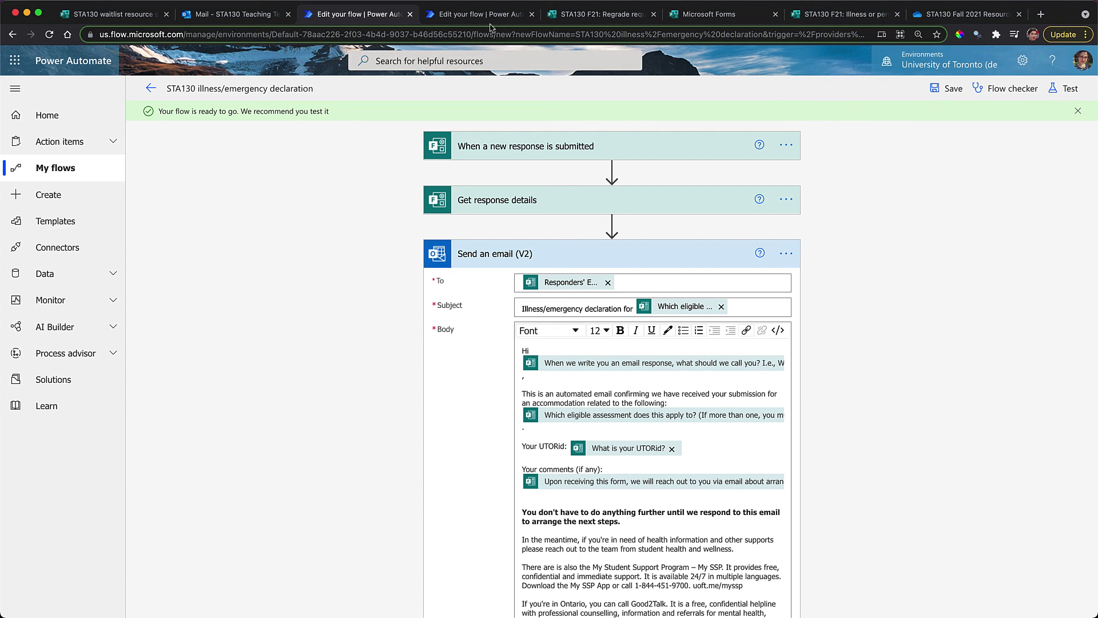
Bring RStudio's index.html blog preview forward and scroll to the Examples and resources sections
key(ctrl+Up)
click(853, 216)
scroll(577, 414, down, 15)
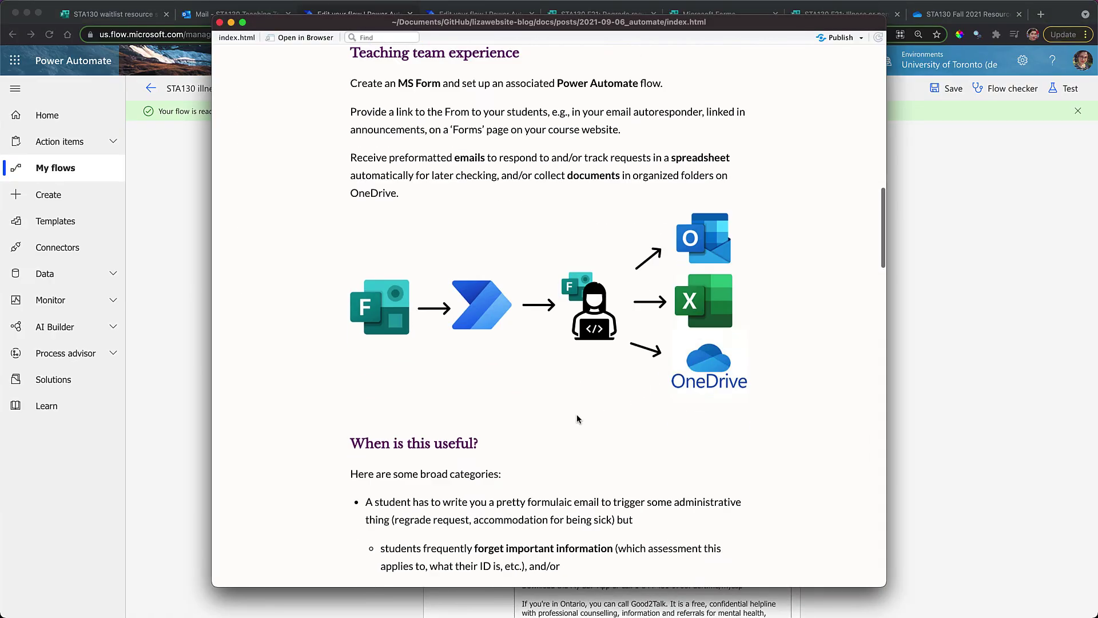
scroll(577, 418, down, 15)
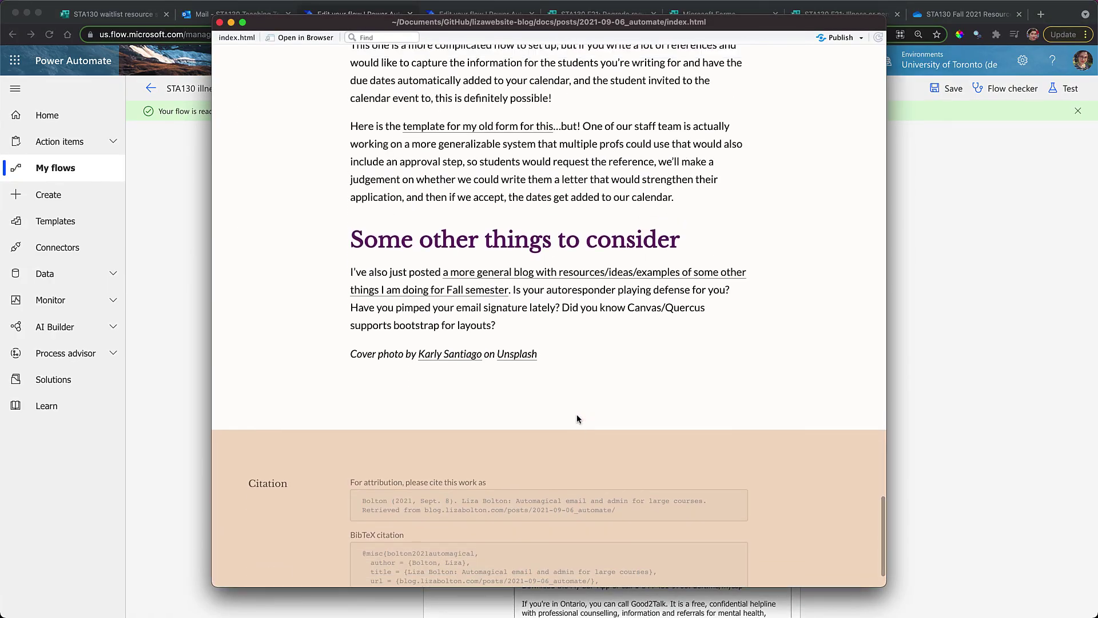
scroll(577, 416, up, 4)
scroll(576, 415, up, 3)
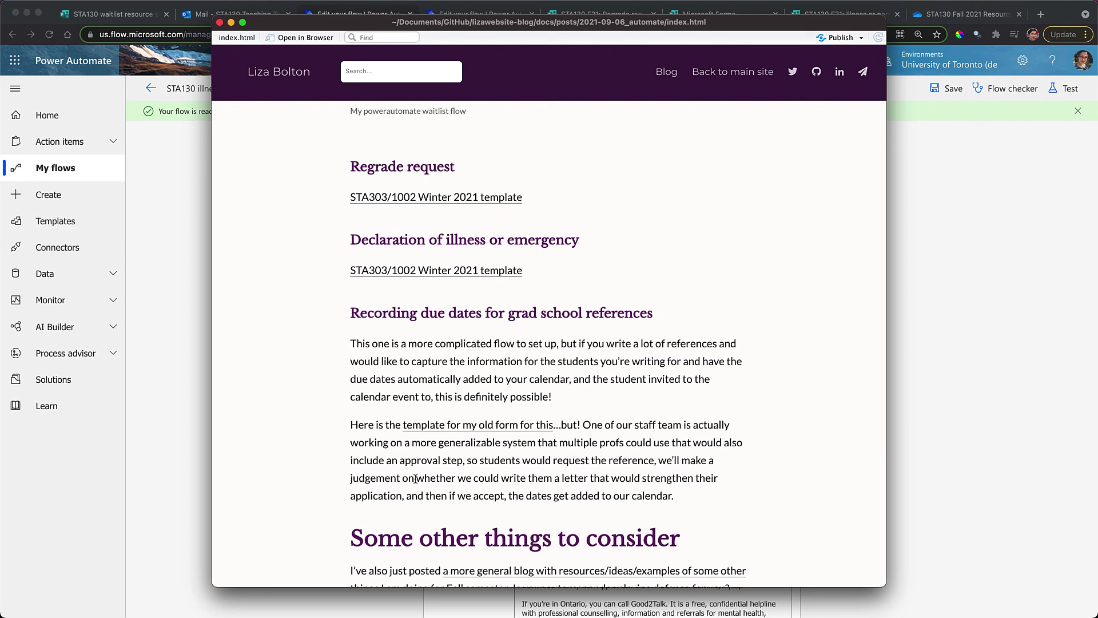
scroll(415, 479, down, 5)
scroll(416, 479, up, 15)
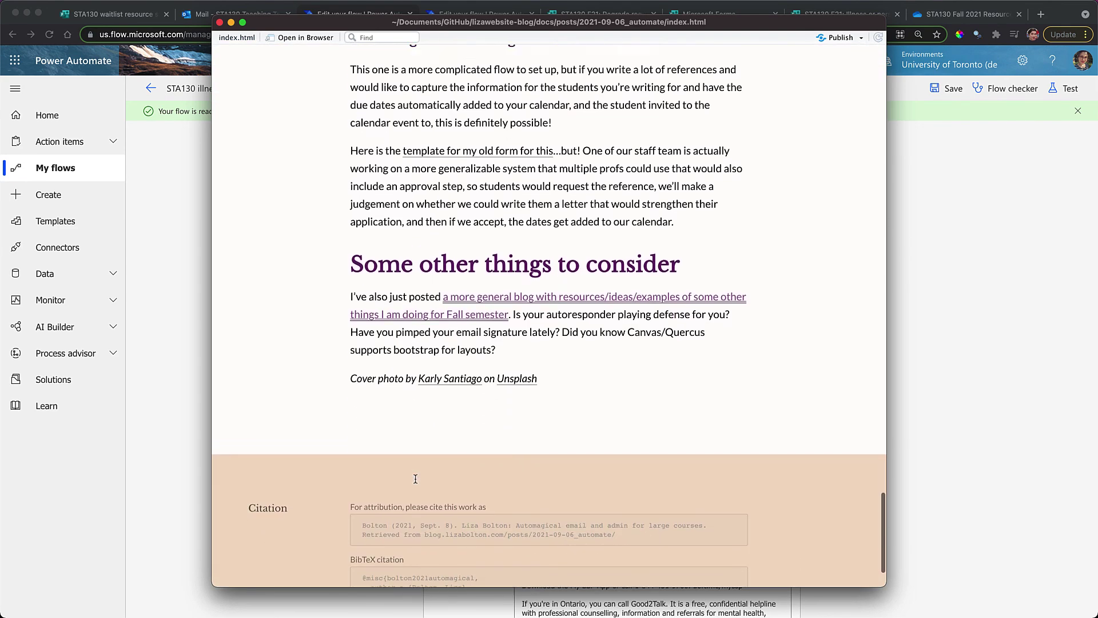
scroll(415, 479, up, 10)
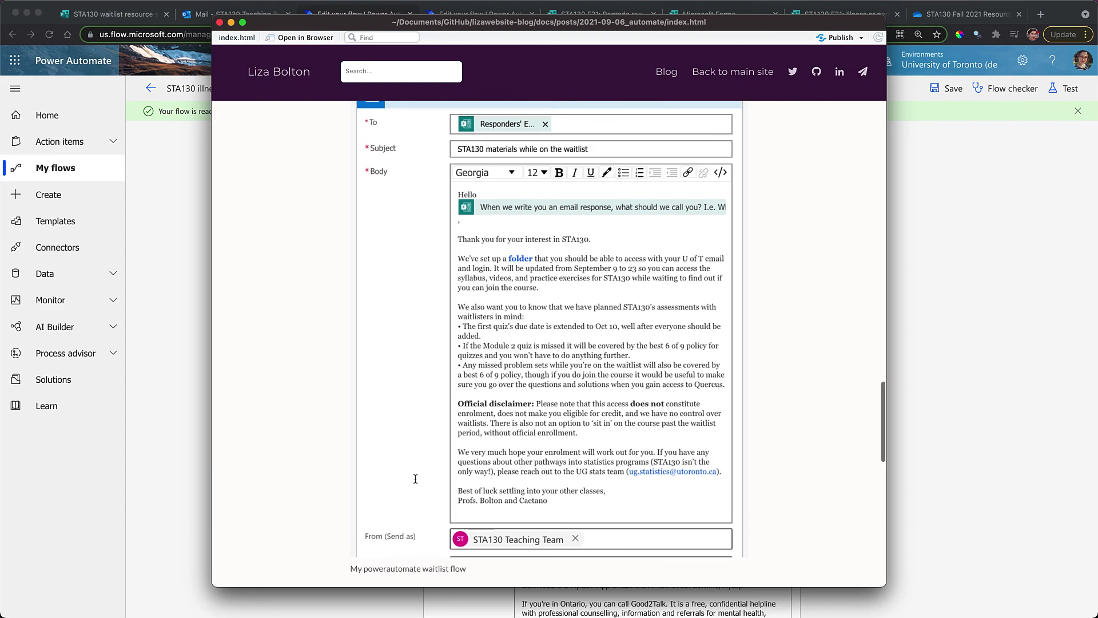
scroll(415, 479, up, 8)
scroll(415, 479, down, 20)
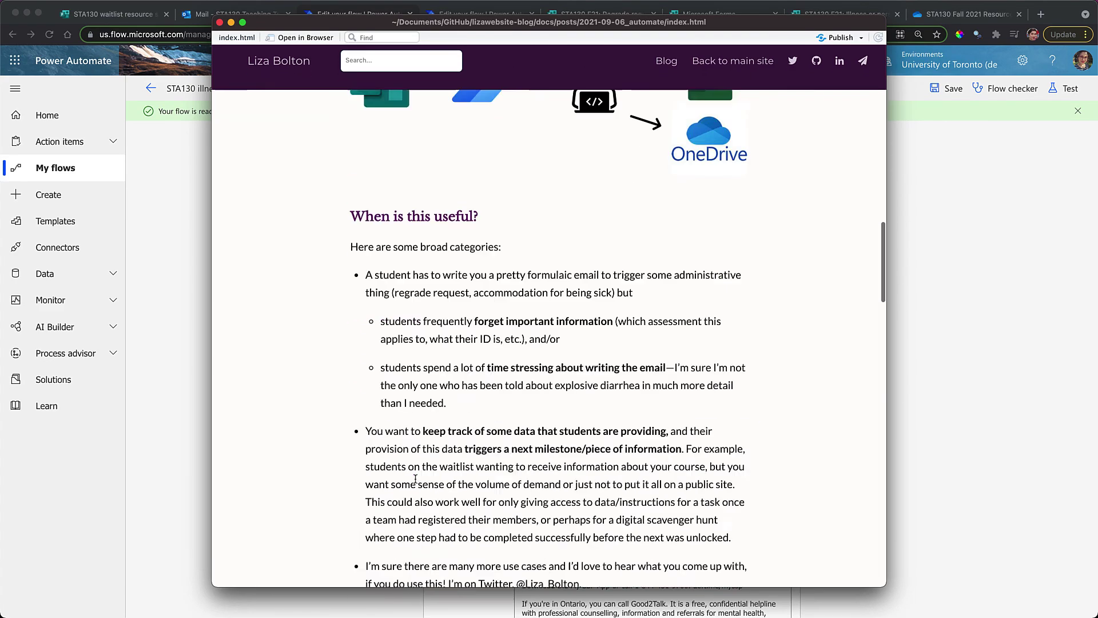
scroll(578, 292, up, 15)
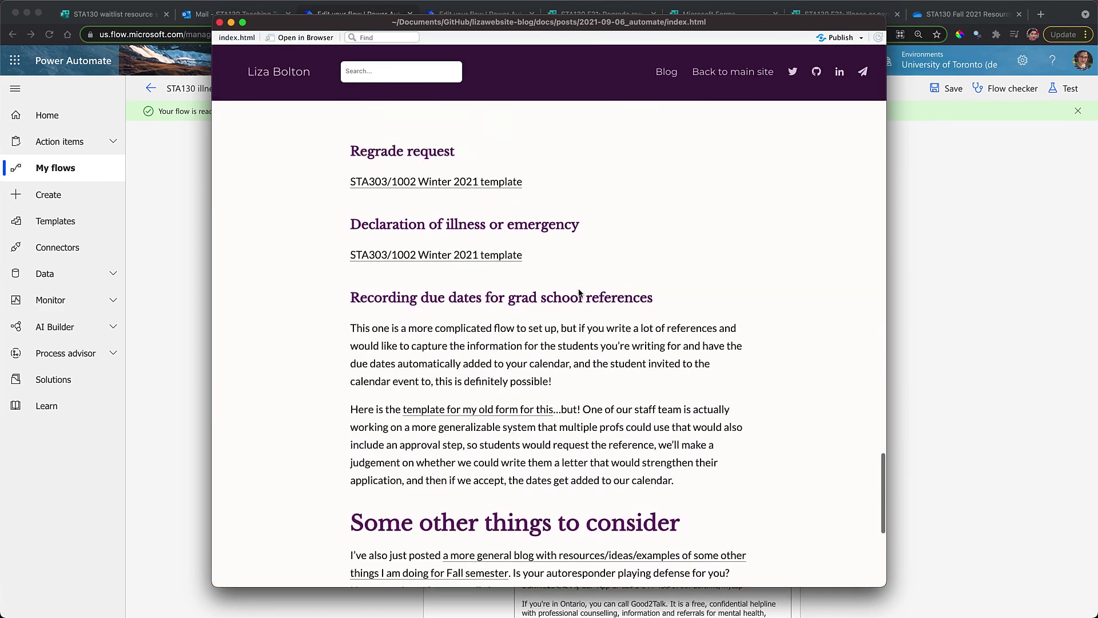
scroll(578, 293, up, 6)
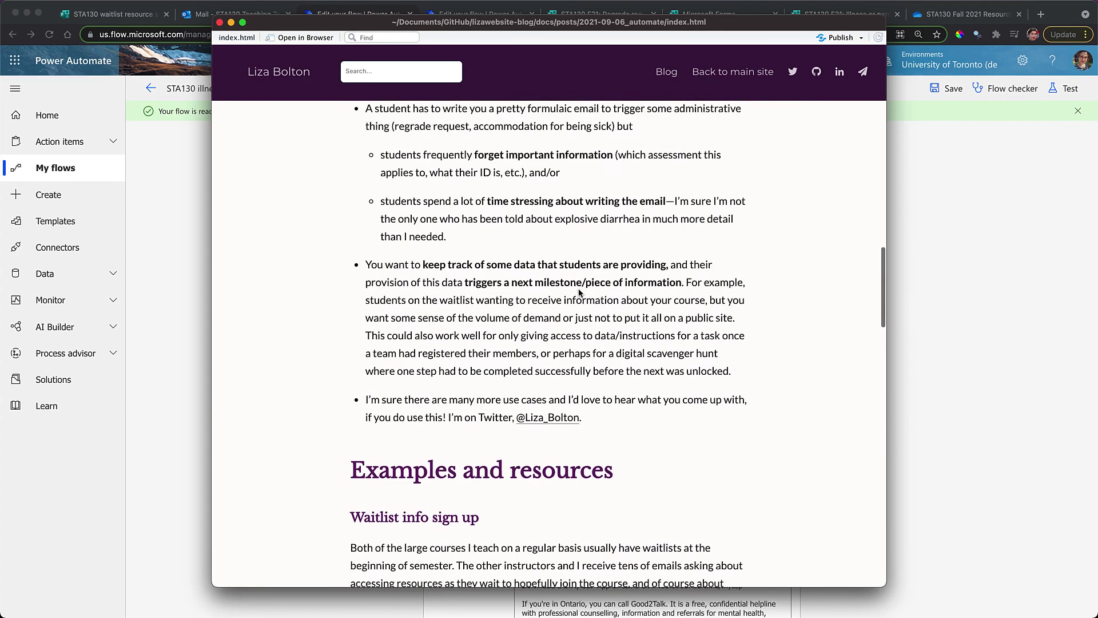
scroll(578, 293, down, 12)
scroll(578, 293, down, 5)
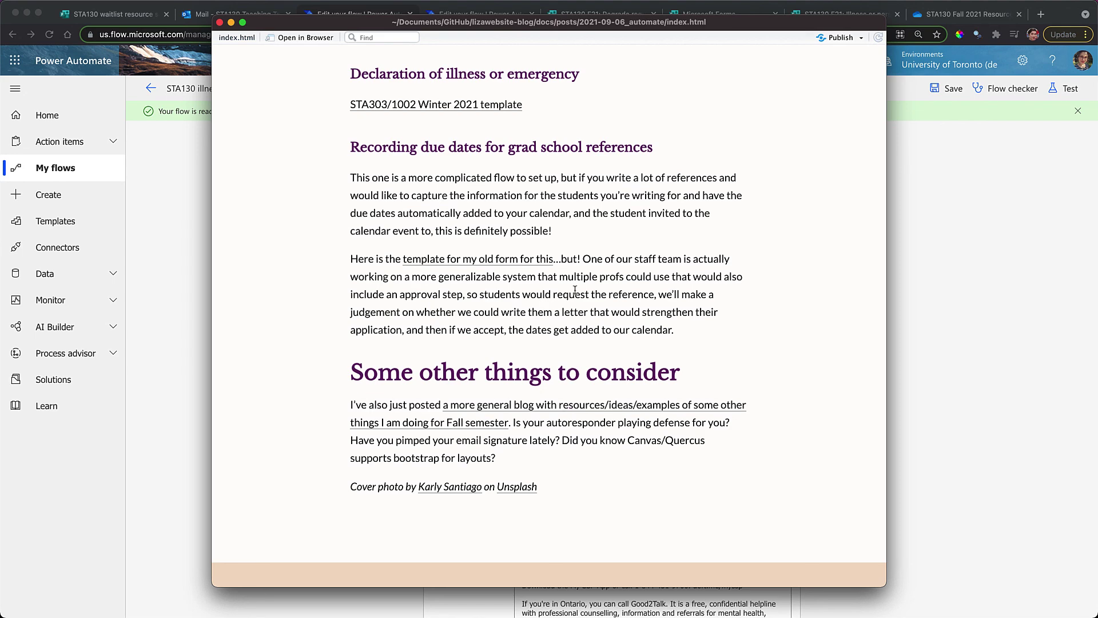
scroll(575, 290, up, 20)
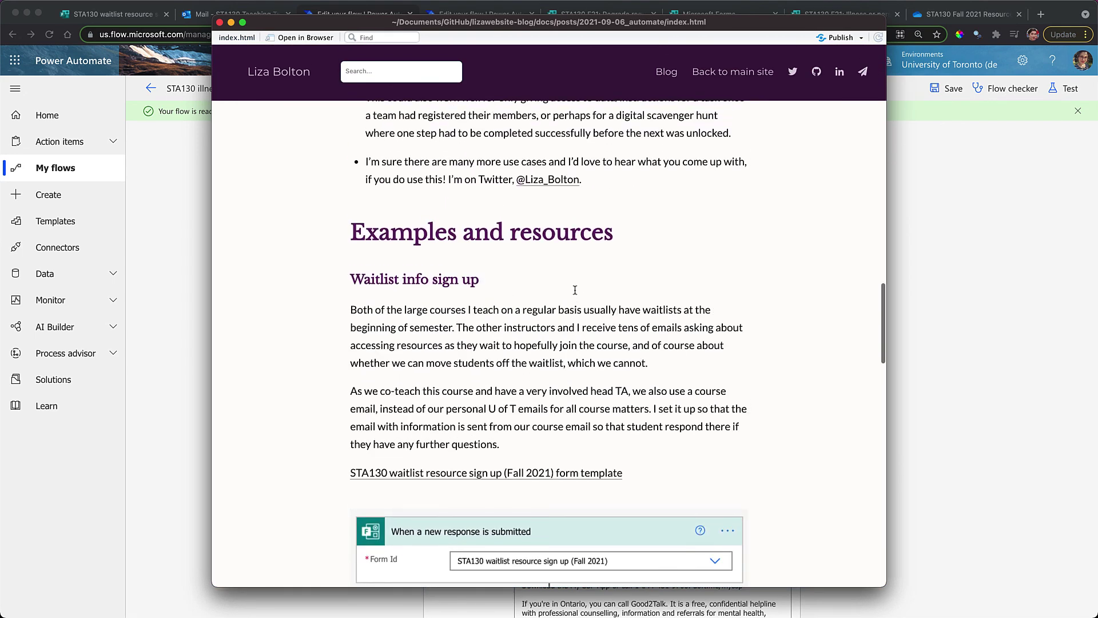
scroll(575, 293, up, 15)
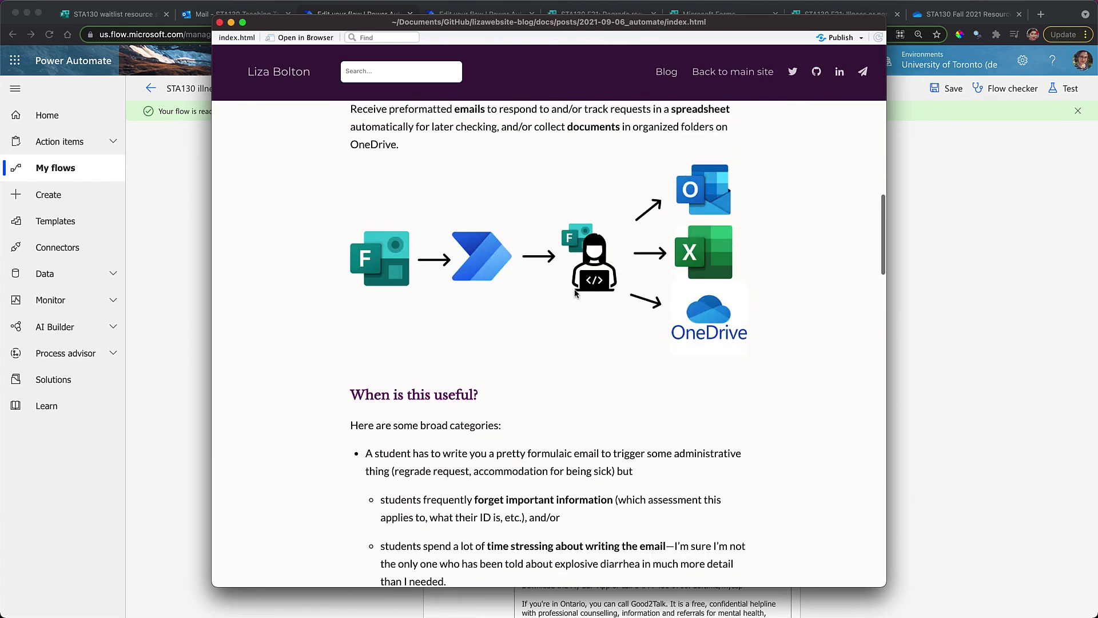
scroll(575, 293, up, 8)
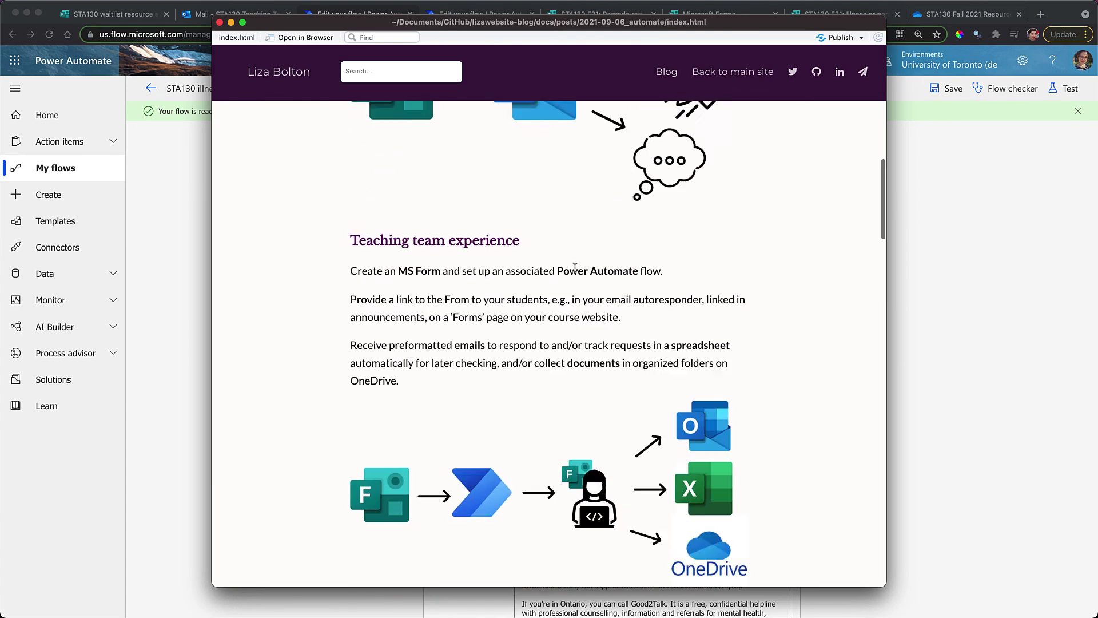
scroll(575, 268, up, 3)
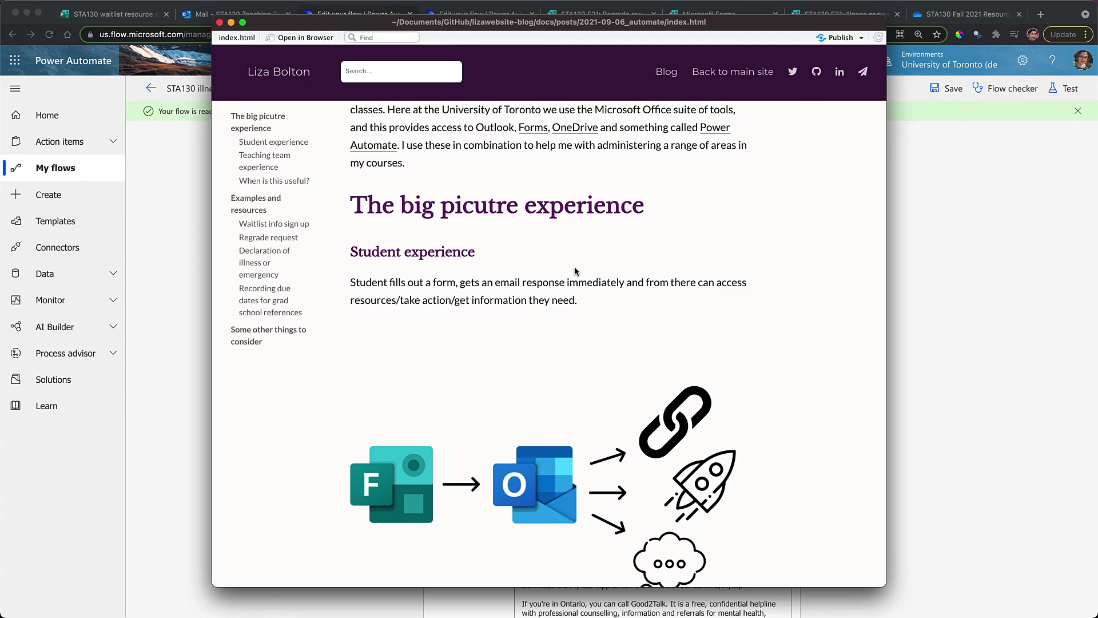
scroll(575, 271, down, 20)
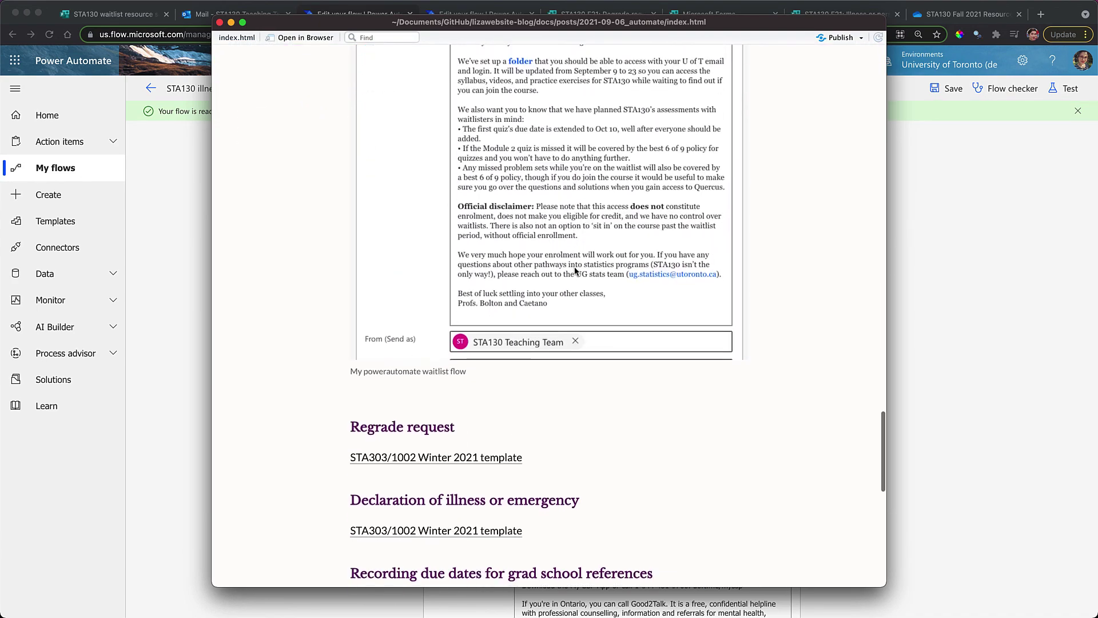
scroll(575, 271, down, 10)
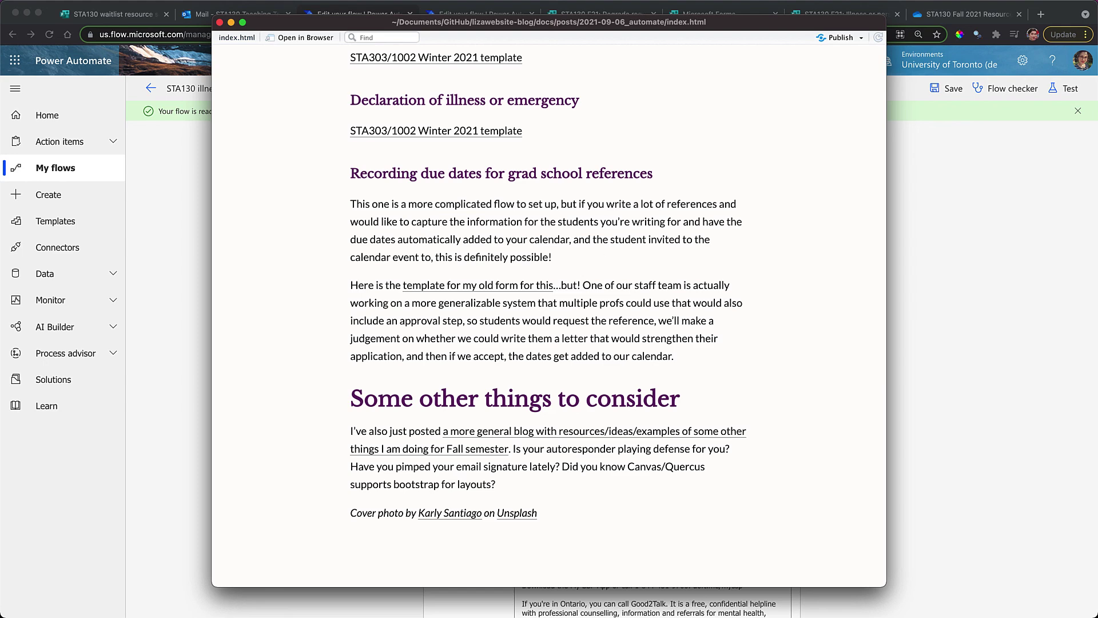
scroll(716, 265, up, 15)
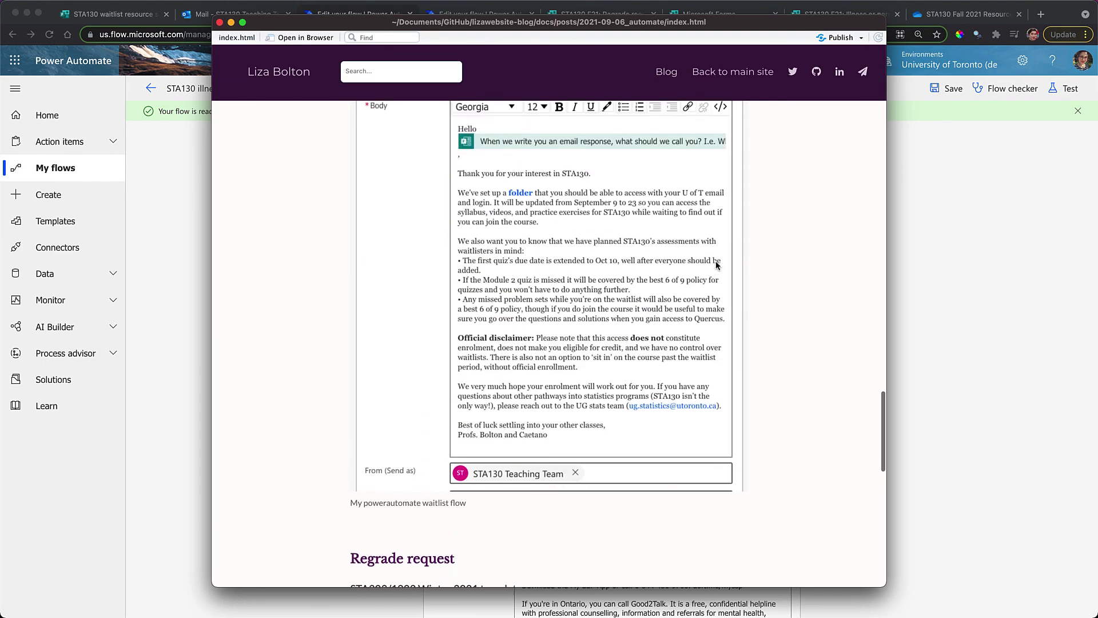
scroll(716, 265, up, 1)
scroll(717, 265, up, 3)
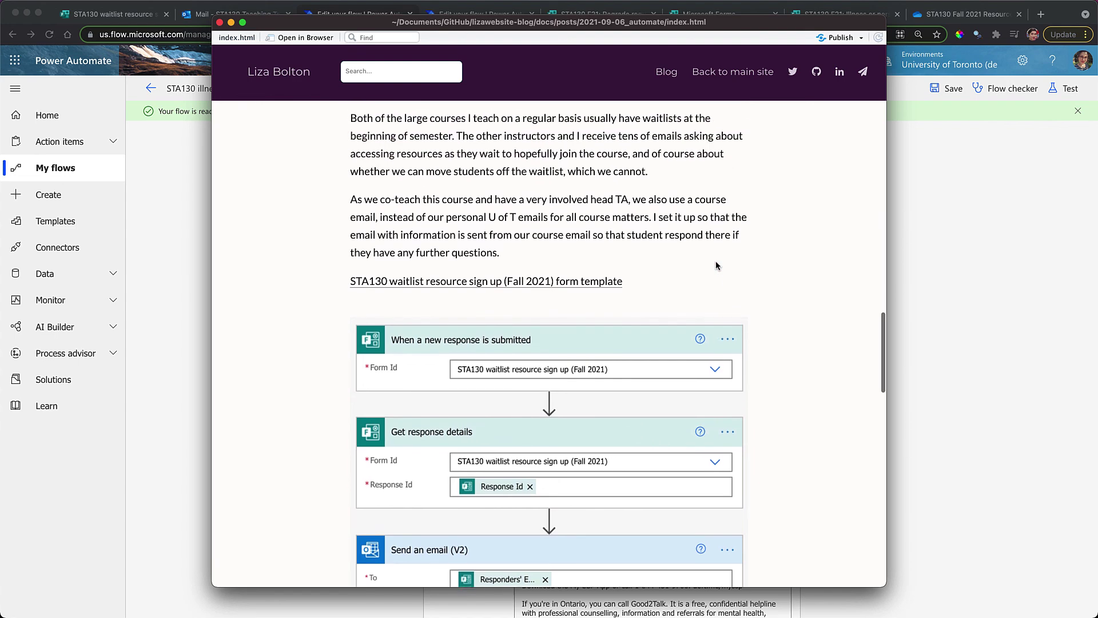